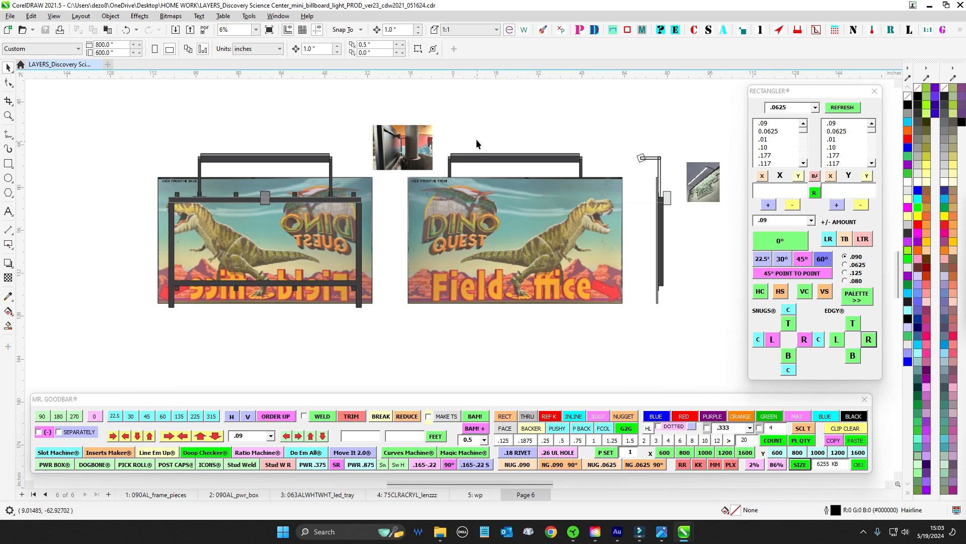
Examine the back, front and side views of the Dino Quest sign and its overhead light frame on Page 6
scroll(476, 139, up, 2)
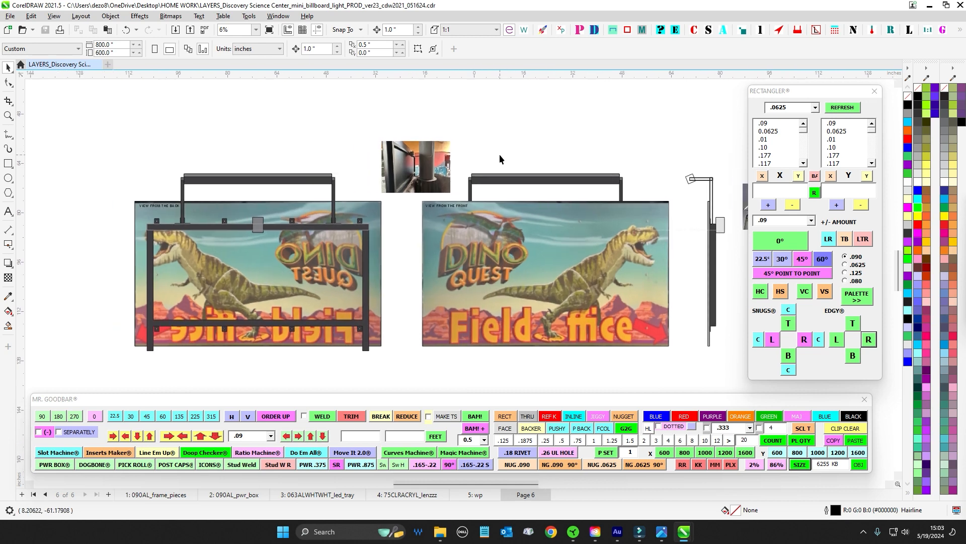
scroll(502, 154, up, 3)
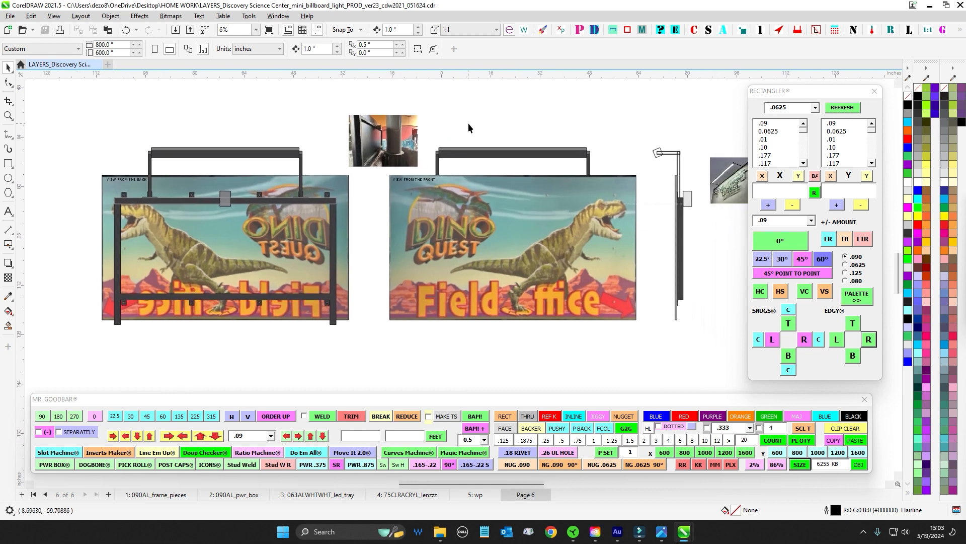
scroll(460, 211, down, 3)
scroll(460, 158, up, 2)
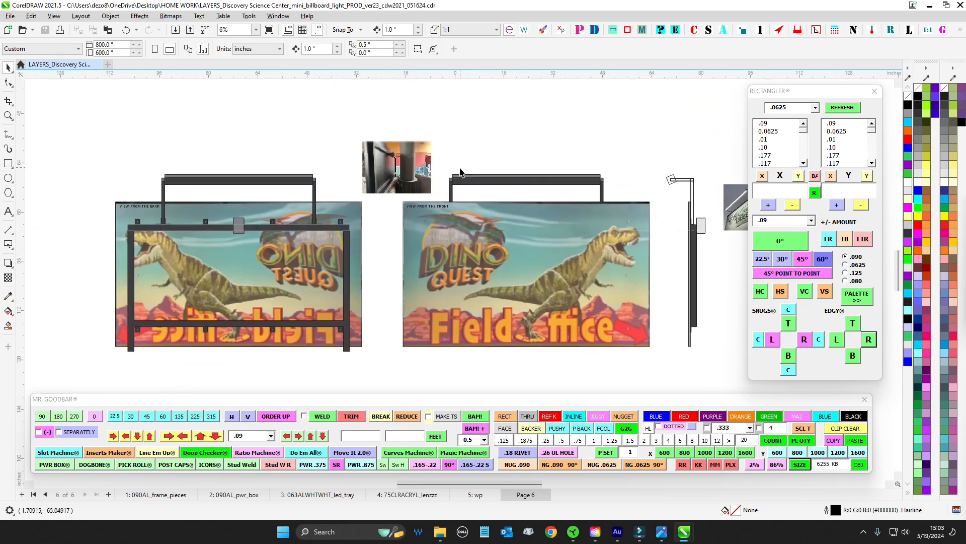
scroll(489, 137, down, 1)
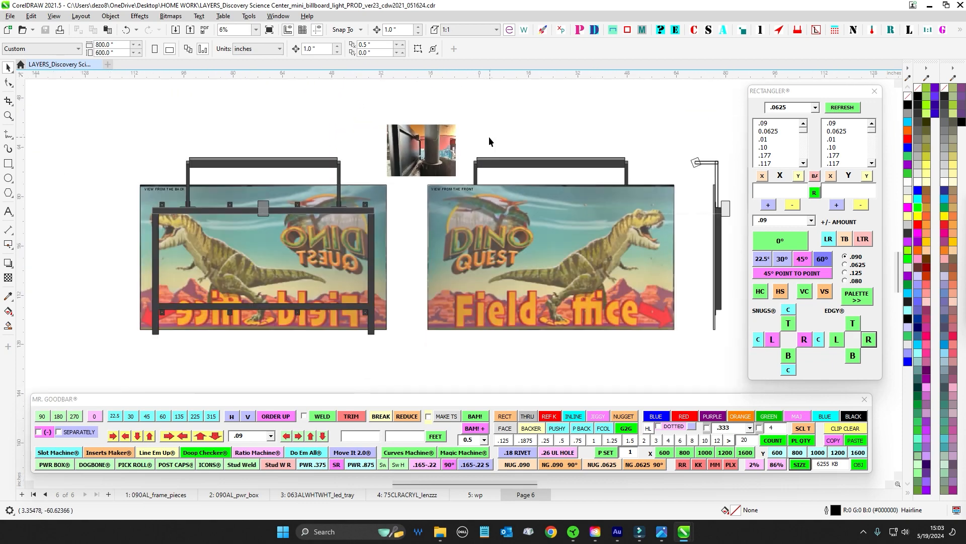
scroll(664, 165, up, 2)
scroll(654, 181, down, 2)
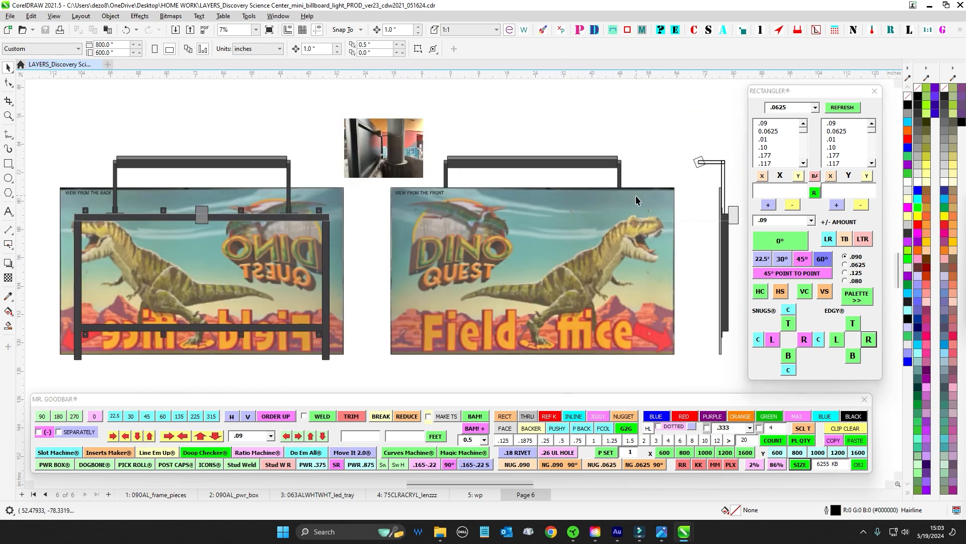
scroll(426, 124, up, 2)
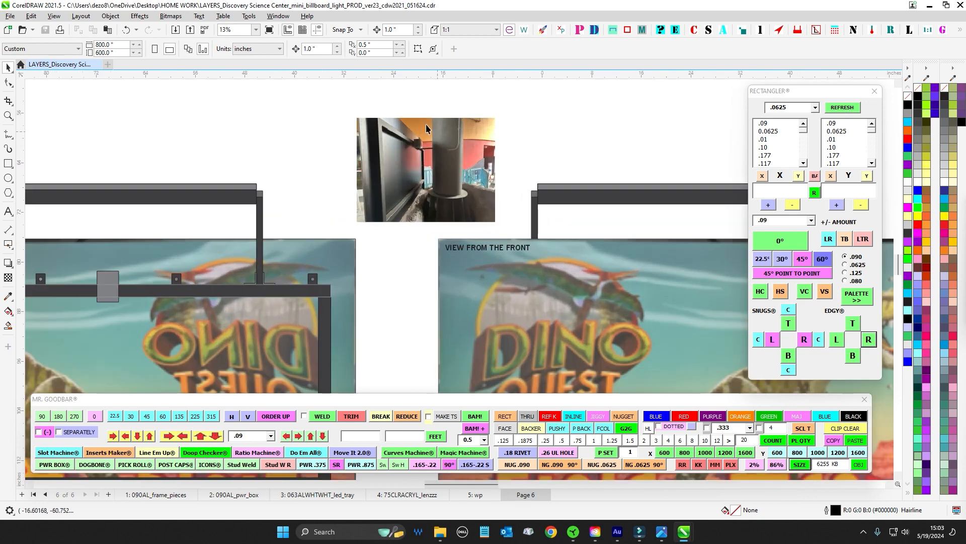
scroll(425, 124, up, 2)
scroll(425, 124, down, 2)
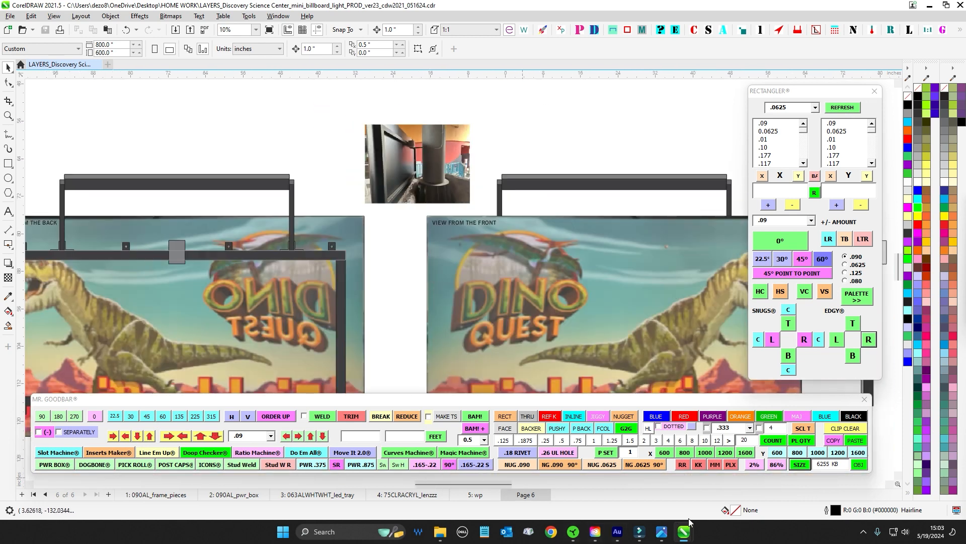
View the front site photo IMG_6989.JPG in Photos and return to CorelDRAW to inspect the light arm's side view
mouse_move(661, 531)
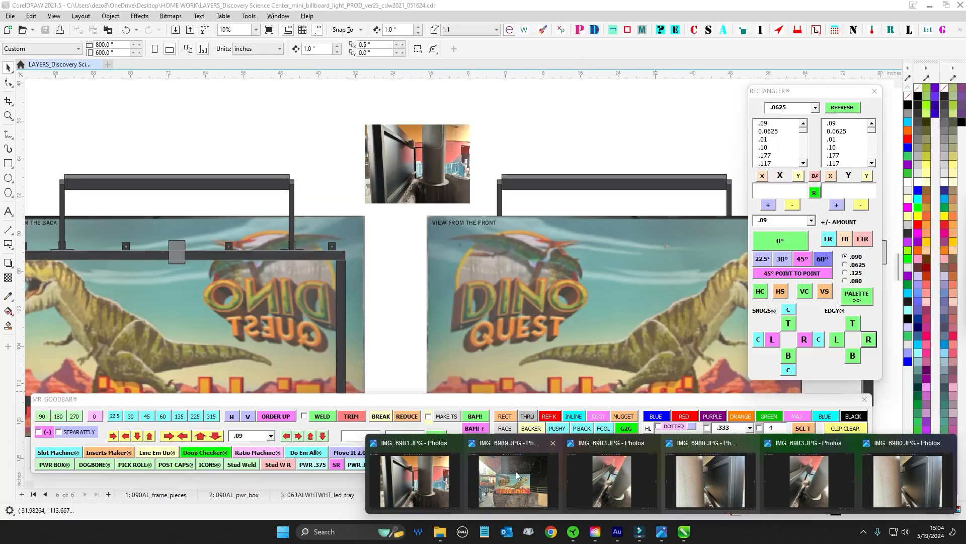
click(515, 471)
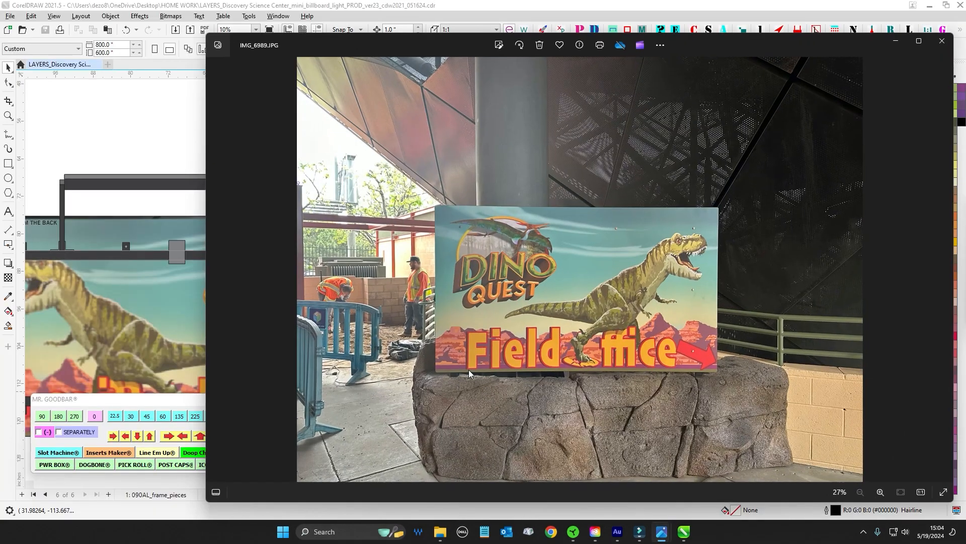
click(895, 41)
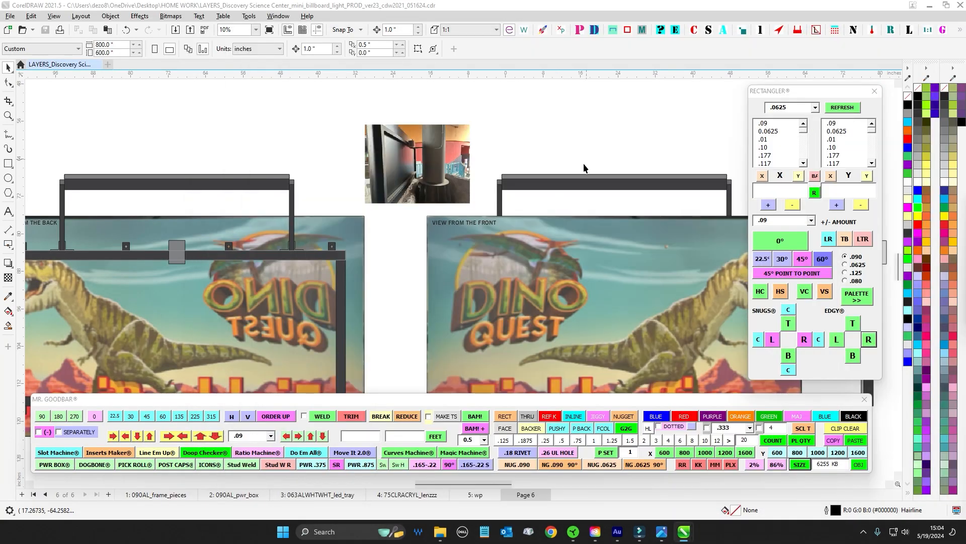
drag(584, 169, 245, 146)
scroll(620, 171, up, 1)
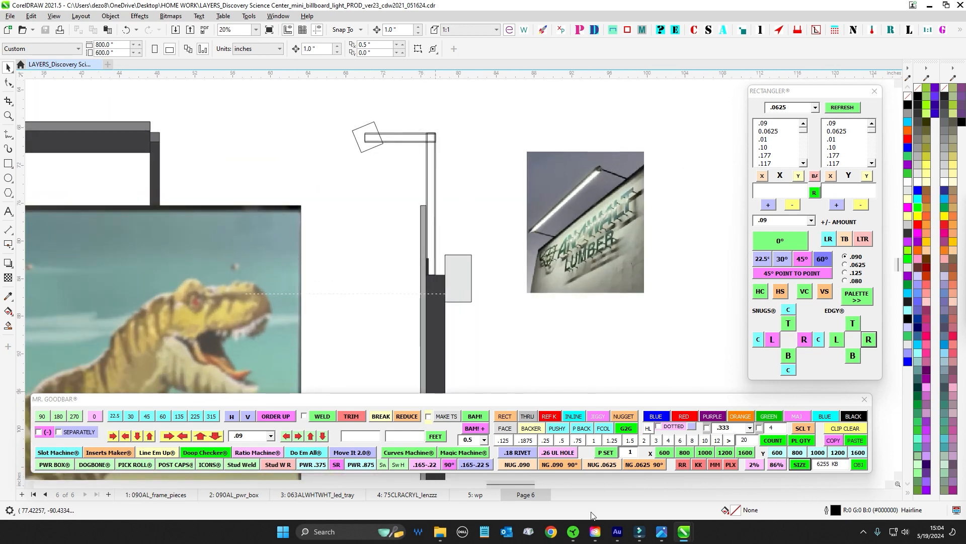
Review the sign's back in site photos IMG_6983.JPG, IMG_6981.JPG and IMG_6980.JPG in Photos, and return to CorelDRAW
mouse_move(663, 535)
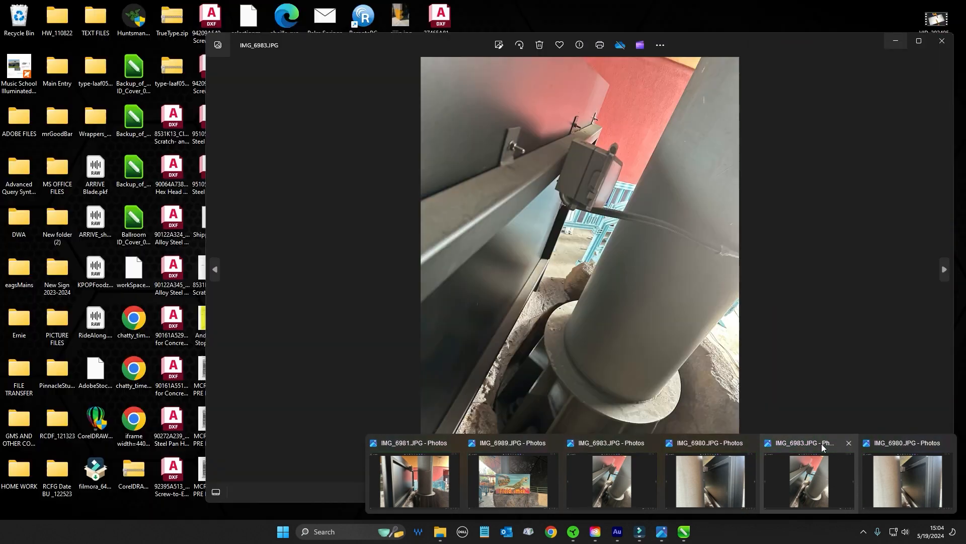
click(821, 443)
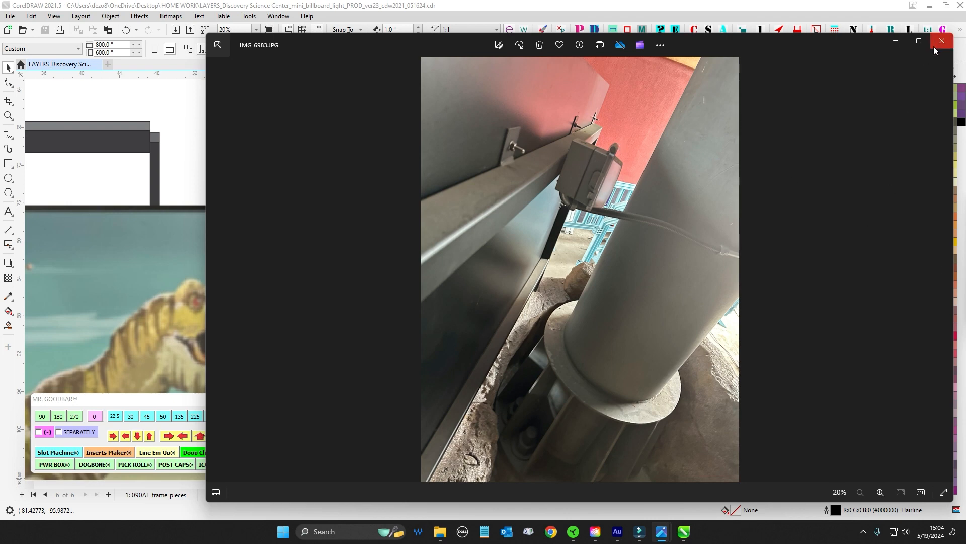
mouse_move(664, 538)
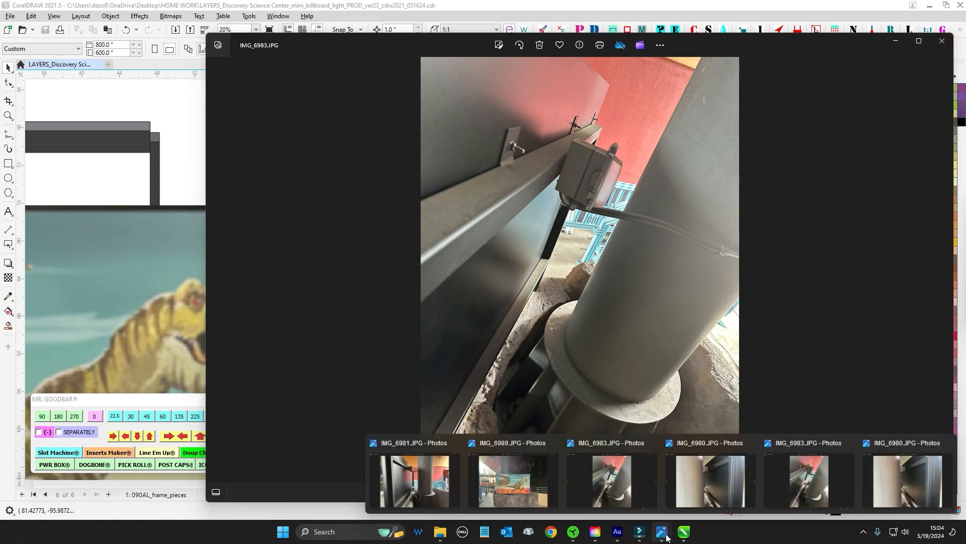
mouse_move(718, 465)
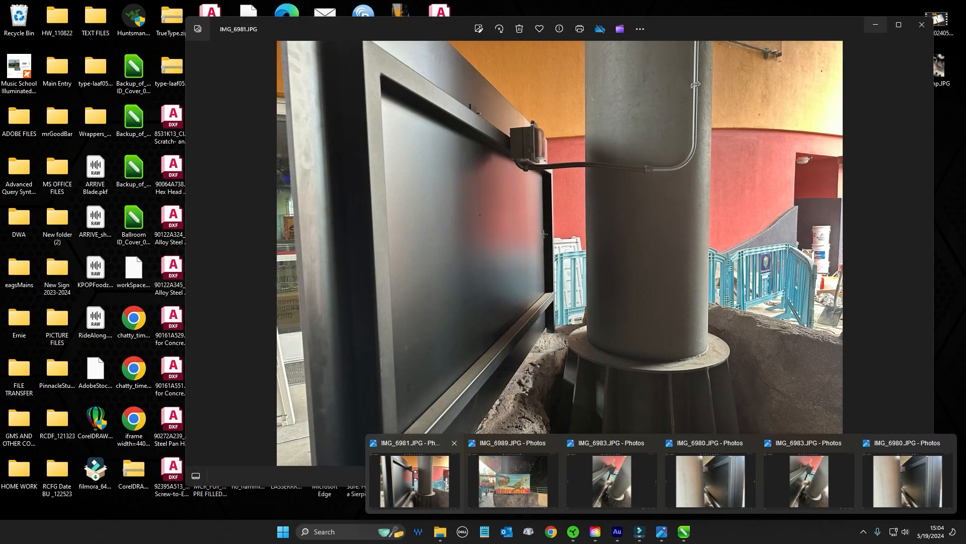
click(388, 486)
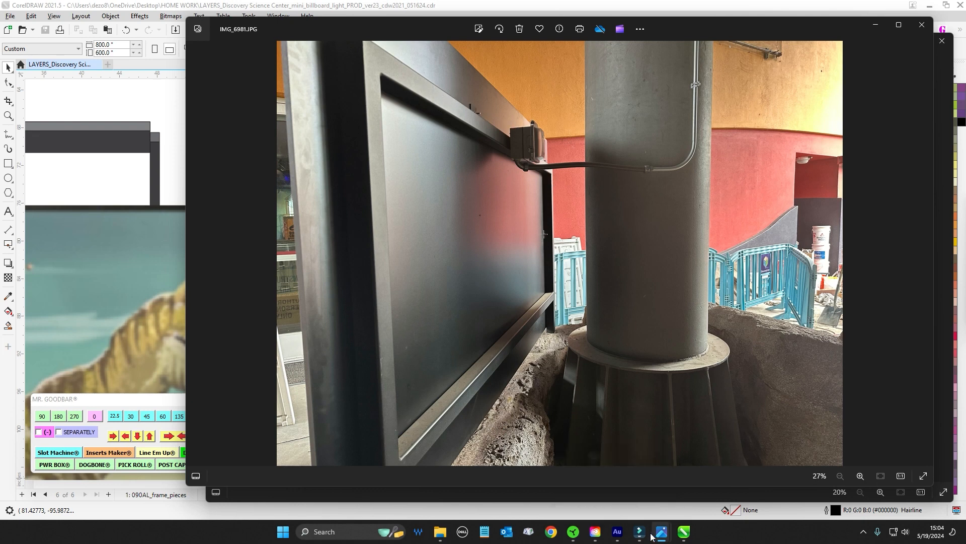
mouse_move(669, 536)
click(904, 476)
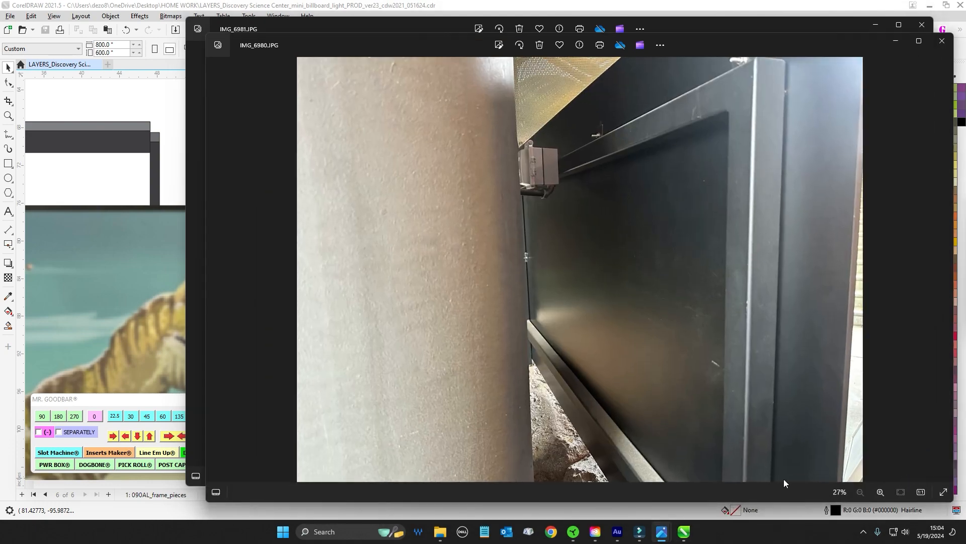
click(683, 534)
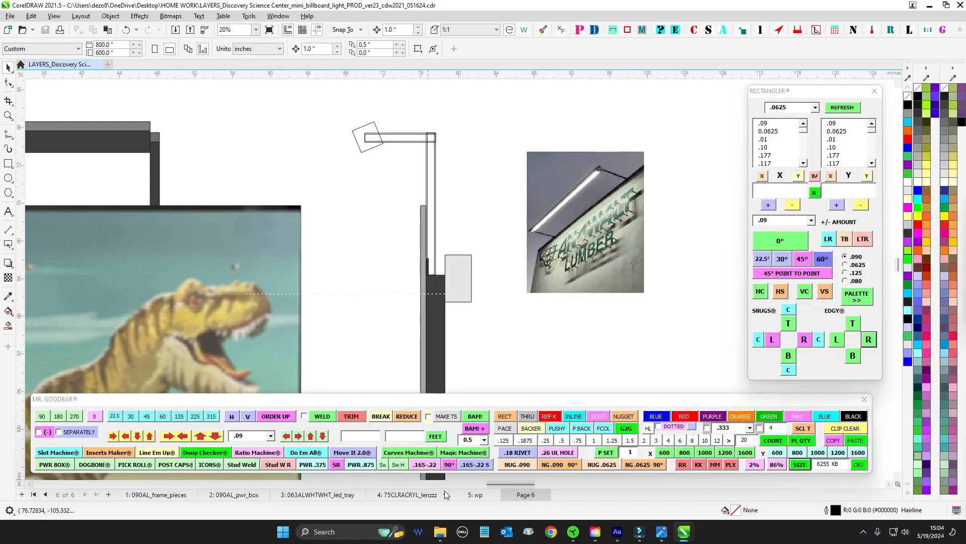
Inspect the power box assembly and the grey rail group in the back-side view on the wp page
click(475, 495)
scroll(388, 225, up, 3)
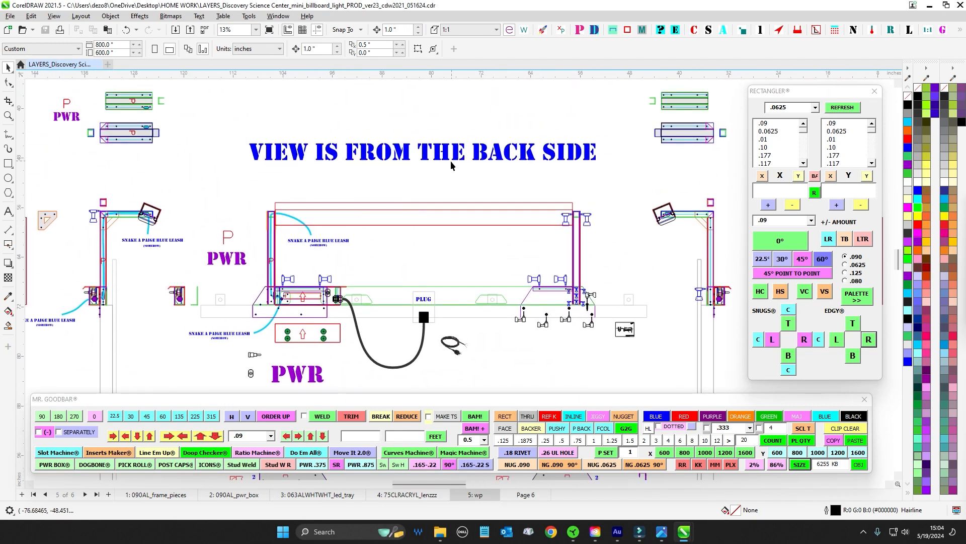
scroll(451, 162, down, 1)
drag(286, 246, 382, 319)
scroll(368, 311, up, 2)
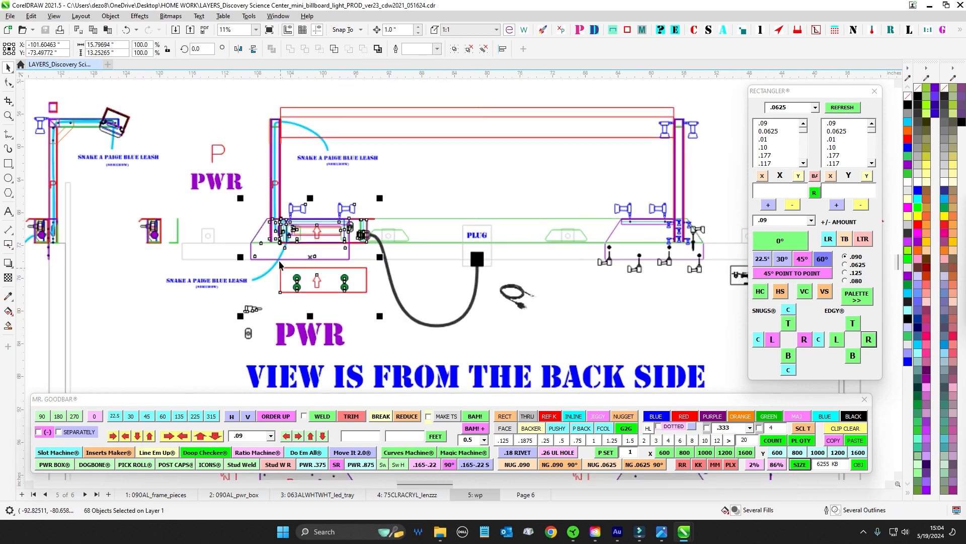
click(198, 263)
click(198, 260)
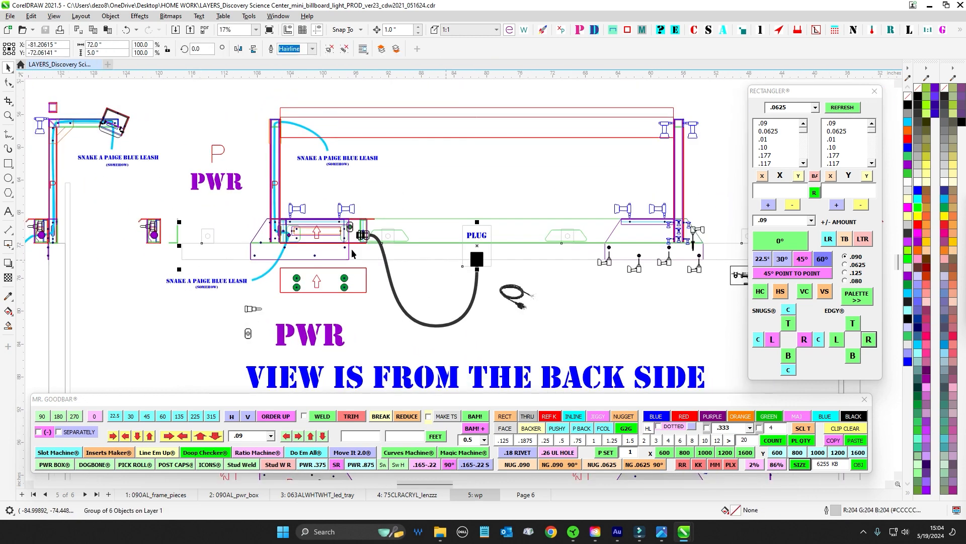
Inspect the bracket opposite the power box and the plug at the end of the power cable
drag(669, 244, 506, 232)
scroll(506, 232, up, 2)
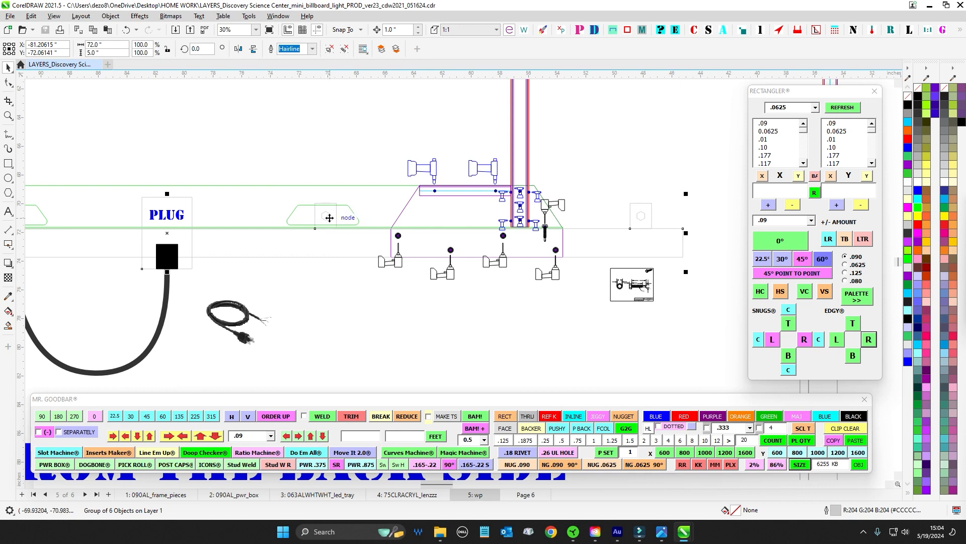
scroll(330, 274, down, 1)
drag(330, 282, 570, 293)
drag(406, 197, 484, 292)
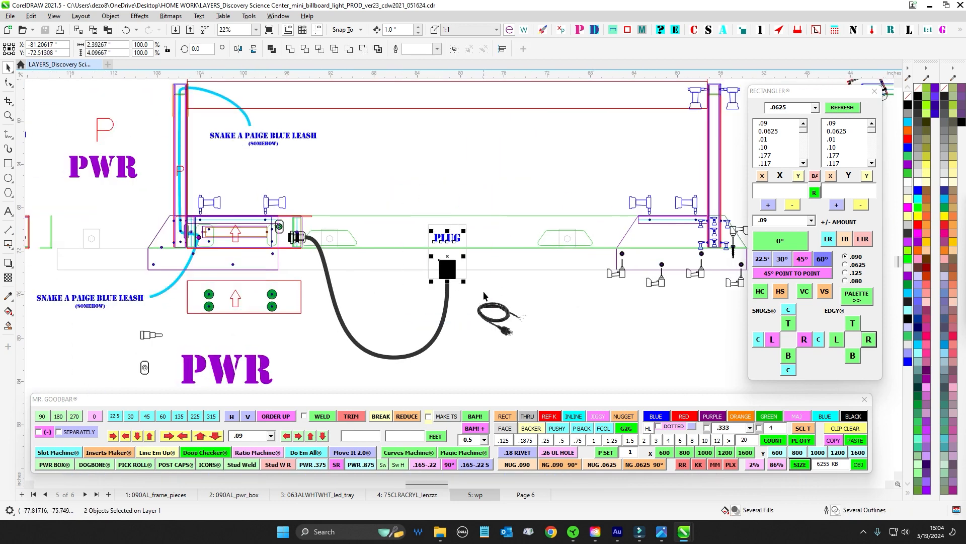
scroll(483, 291, down, 2)
click(523, 326)
scroll(522, 325, down, 1)
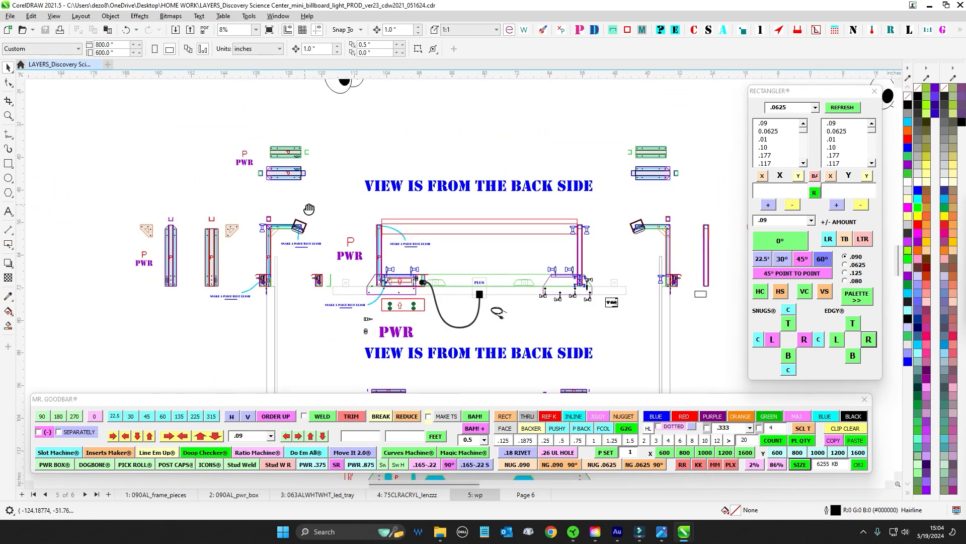
Examine the side arm views, mounting brackets, long rail and 12V or 24V keystone assemblies across the wp page
drag(308, 208, 332, 212)
scroll(331, 210, up, 2)
scroll(342, 199, down, 2)
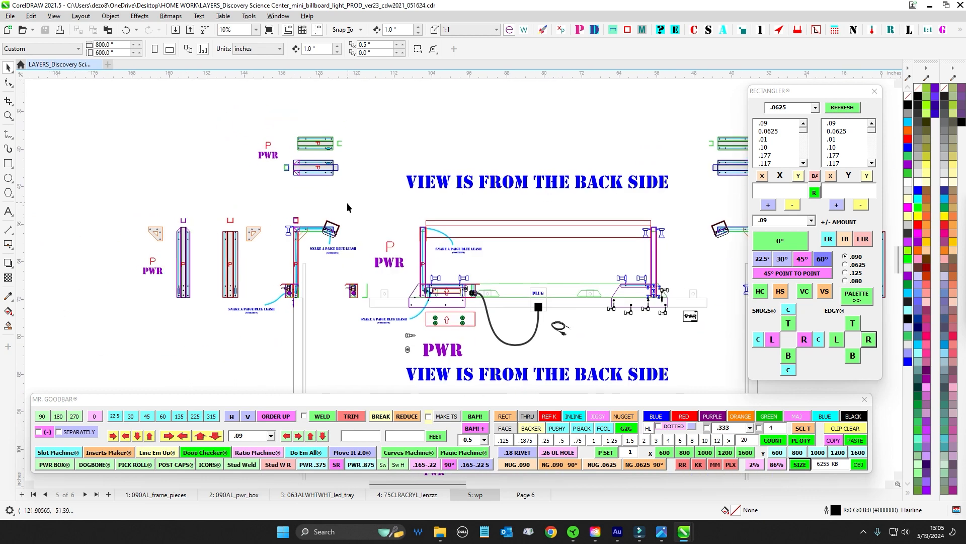
scroll(303, 231, up, 2)
scroll(302, 211, down, 1)
drag(390, 241, 342, 242)
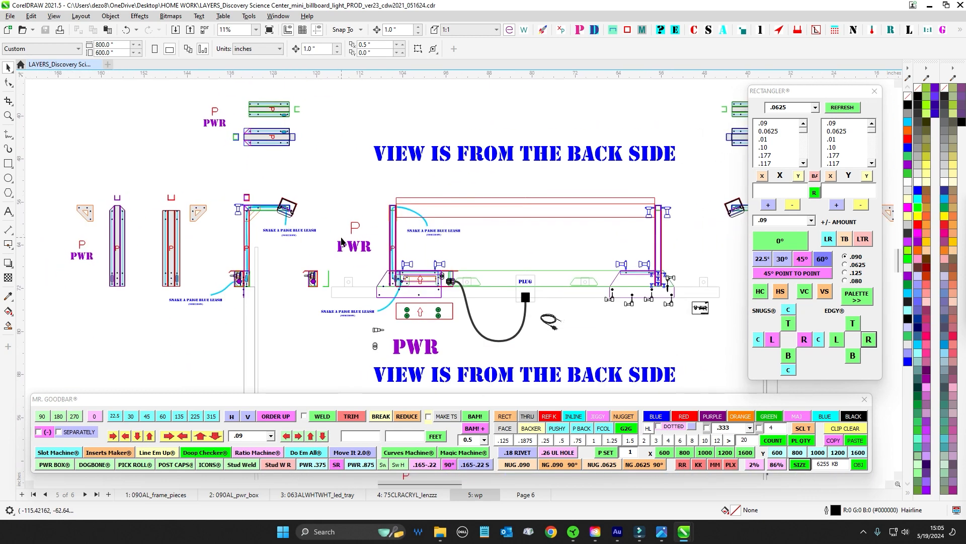
scroll(342, 242, down, 2)
drag(361, 313, 302, 249)
scroll(376, 274, down, 4)
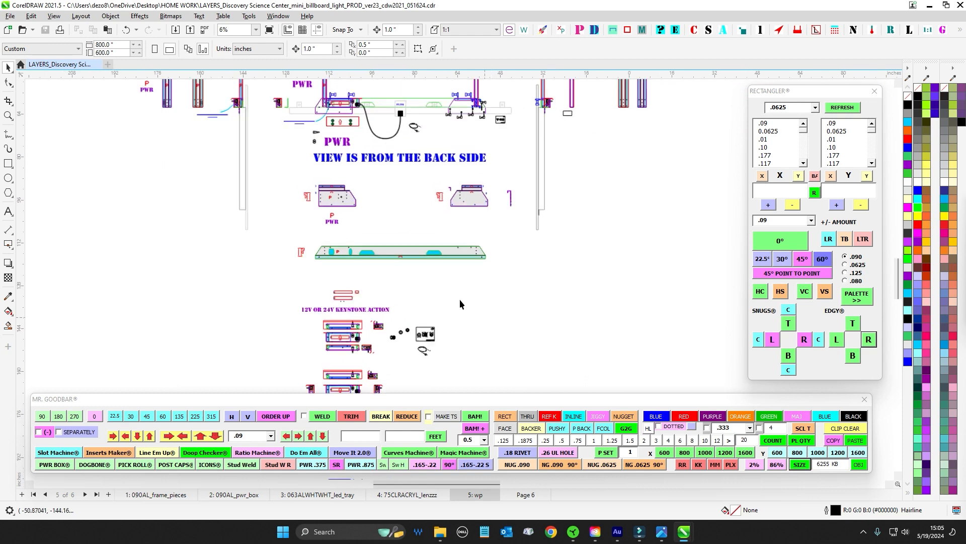
scroll(446, 289, up, 2)
scroll(446, 289, down, 2)
drag(199, 186, 276, 246)
scroll(278, 251, down, 1)
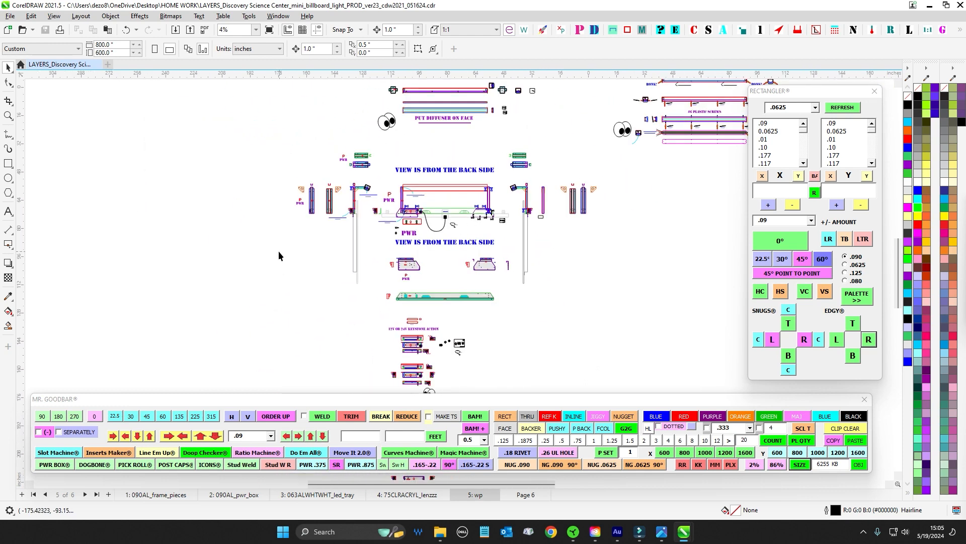
Review the frame parts on the 090AL_frame_pieces page, selecting the light housing, long rail, brackets and arm pieces group by group
click(156, 494)
scroll(459, 263, up, 1)
scroll(398, 168, up, 1)
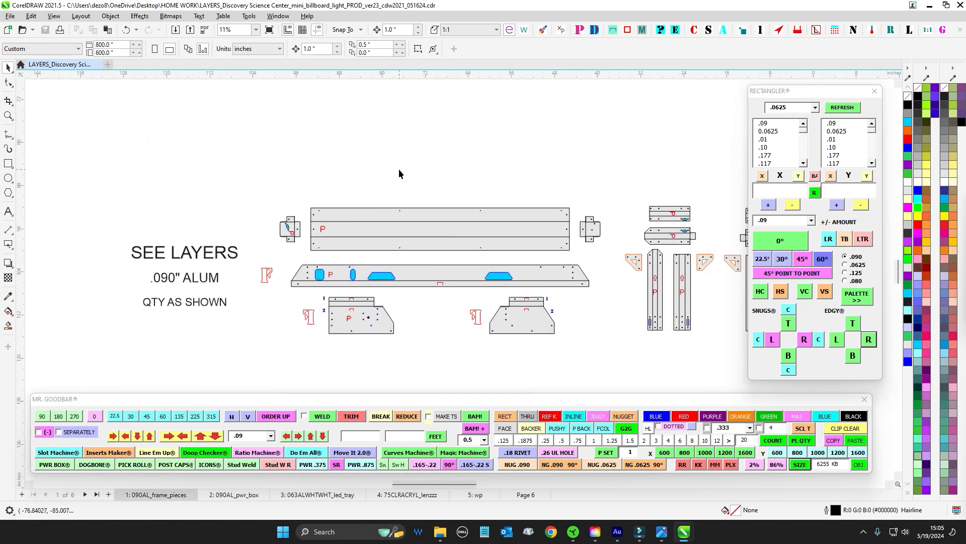
drag(263, 190, 609, 260)
drag(281, 256, 623, 301)
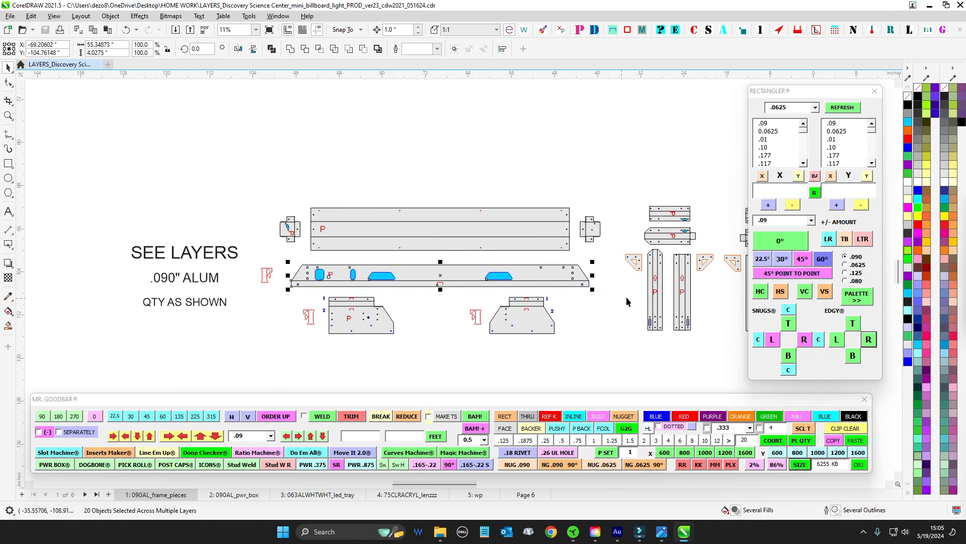
drag(298, 291, 476, 349)
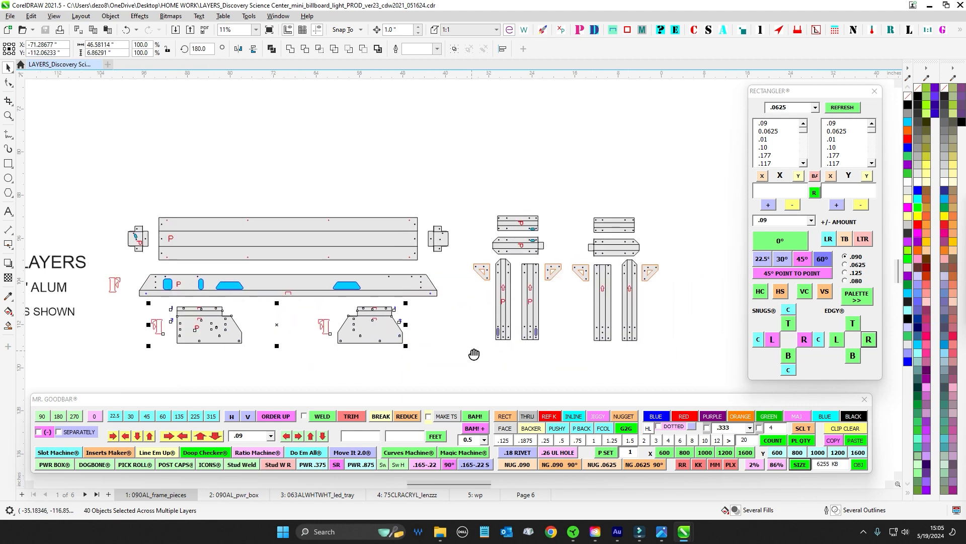
drag(476, 197, 678, 370)
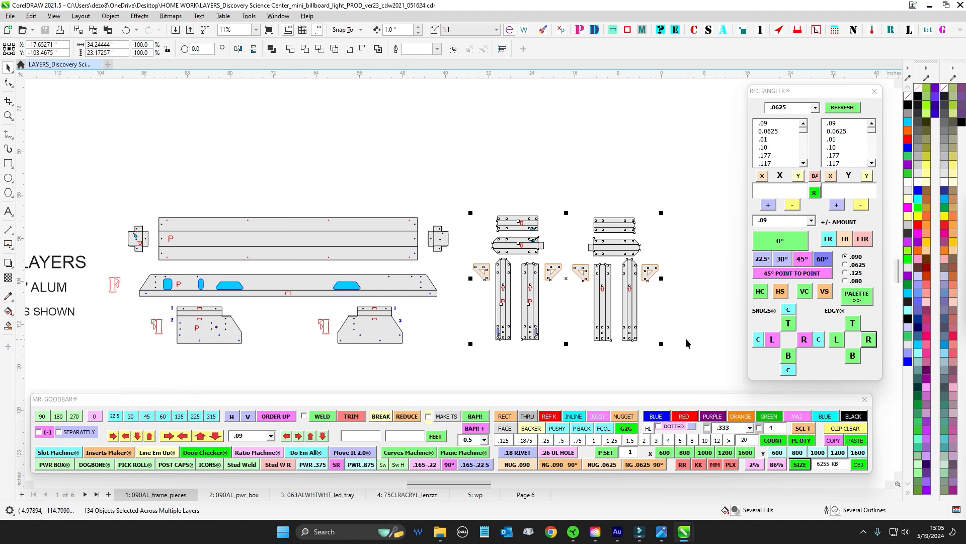
Review the power box parts on the 090AL_pwr_box page by selecting all of them
click(234, 494)
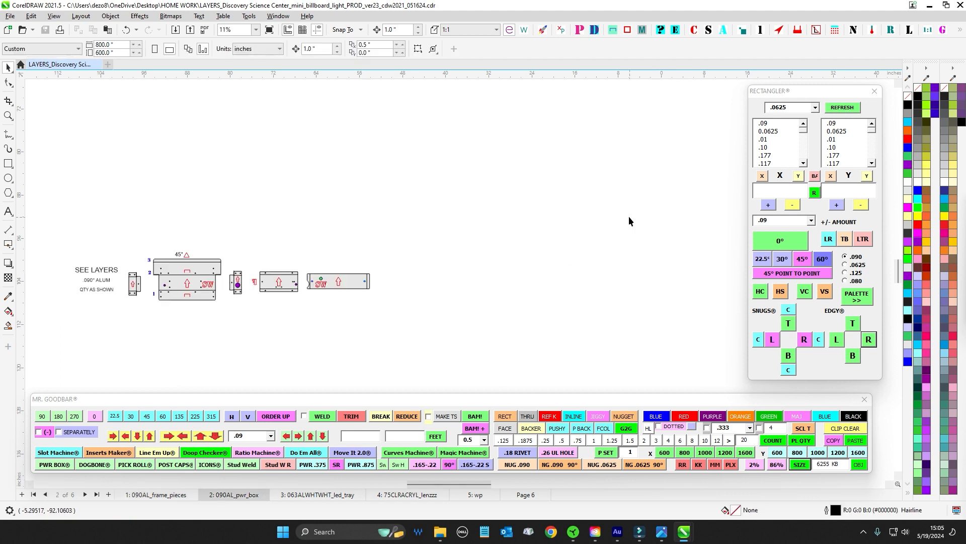
scroll(211, 206, up, 2)
drag(201, 209, 685, 356)
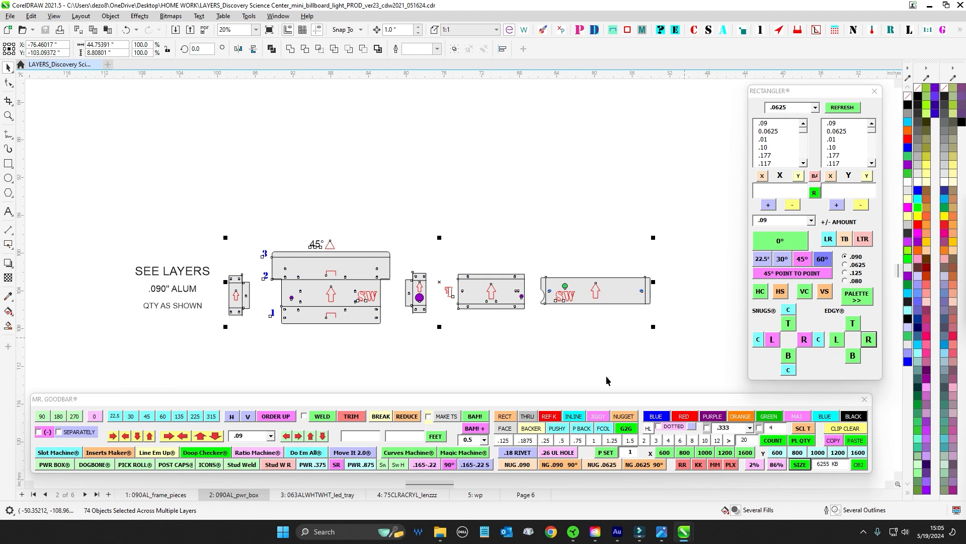
Review the LED tray on the 063ALWHTWHT_led_tray page by selecting the whole part with its holes
click(313, 495)
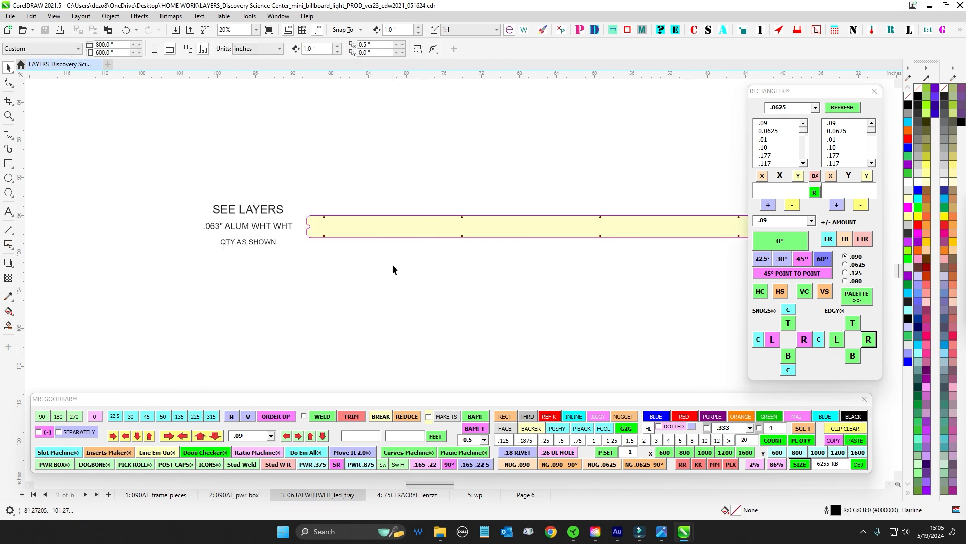
scroll(394, 262, down, 2)
drag(394, 262, 286, 267)
scroll(286, 262, up, 1)
drag(228, 215, 599, 272)
scroll(565, 230, up, 2)
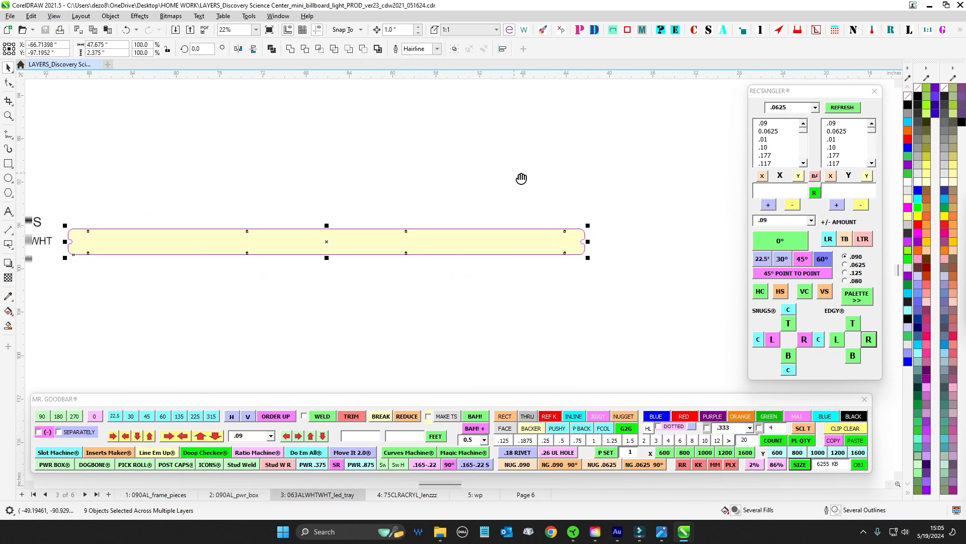
drag(522, 179, 554, 187)
drag(465, 203, 542, 204)
scroll(543, 203, down, 1)
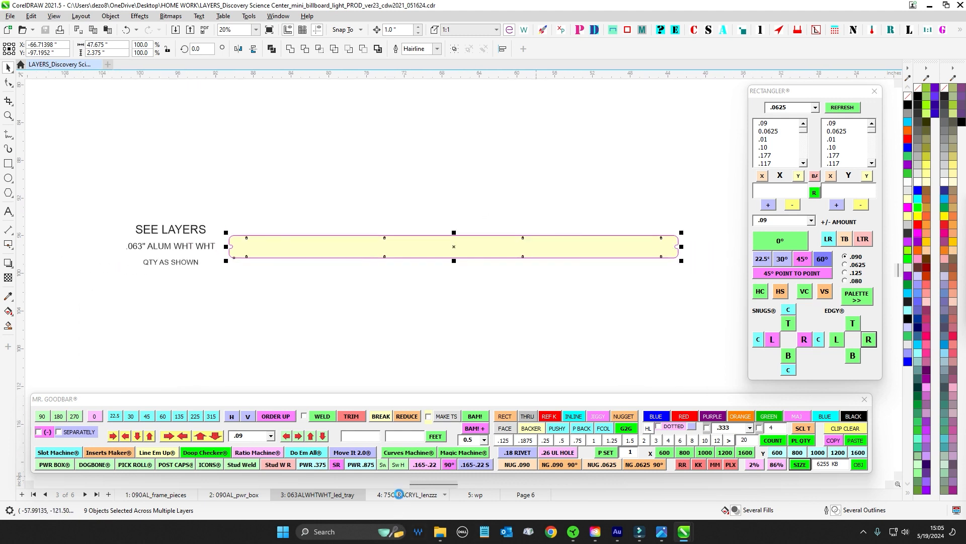
Inspect the full length of the 3/4" clear acrylic lens on the 75CLRACRYL_lenzzz page
click(398, 494)
scroll(305, 218, up, 1)
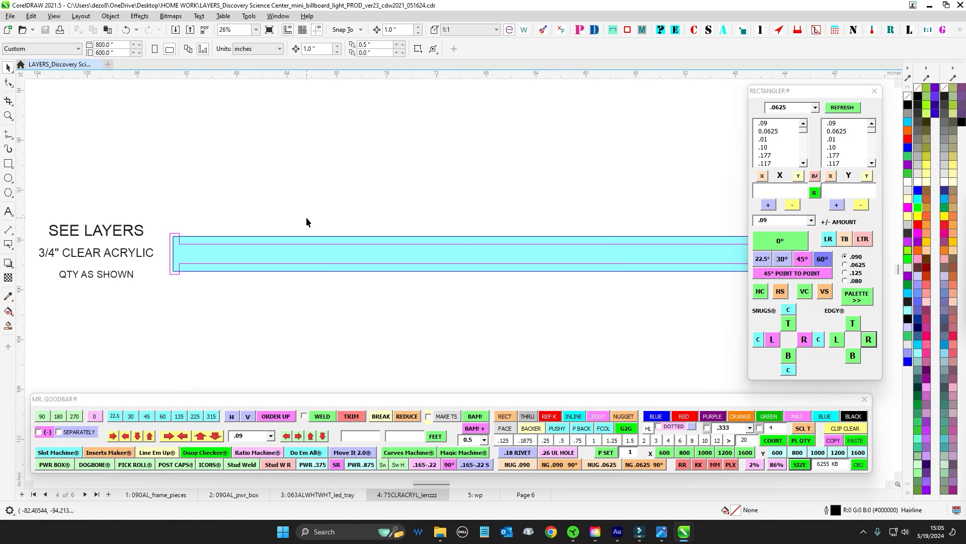
scroll(320, 217, down, 1)
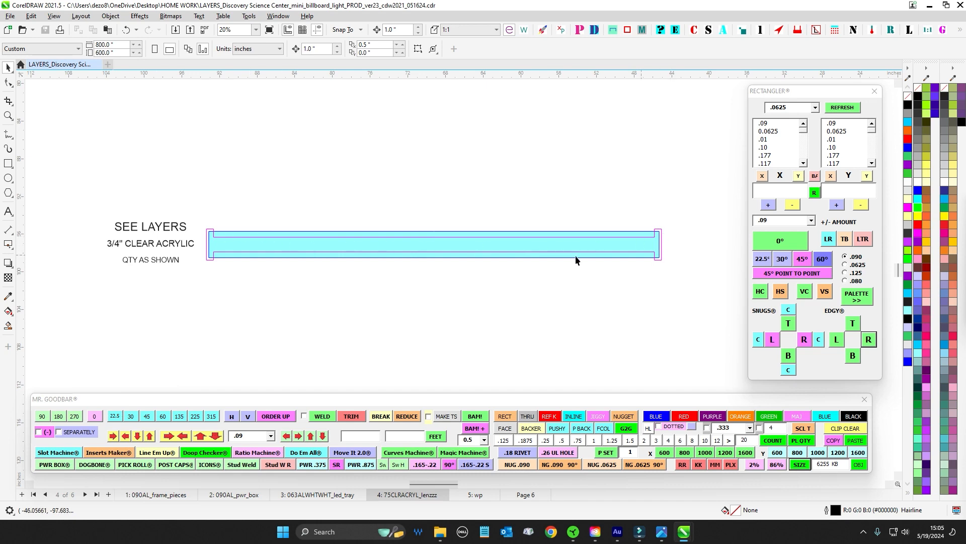
scroll(652, 242, up, 1)
scroll(565, 283, down, 1)
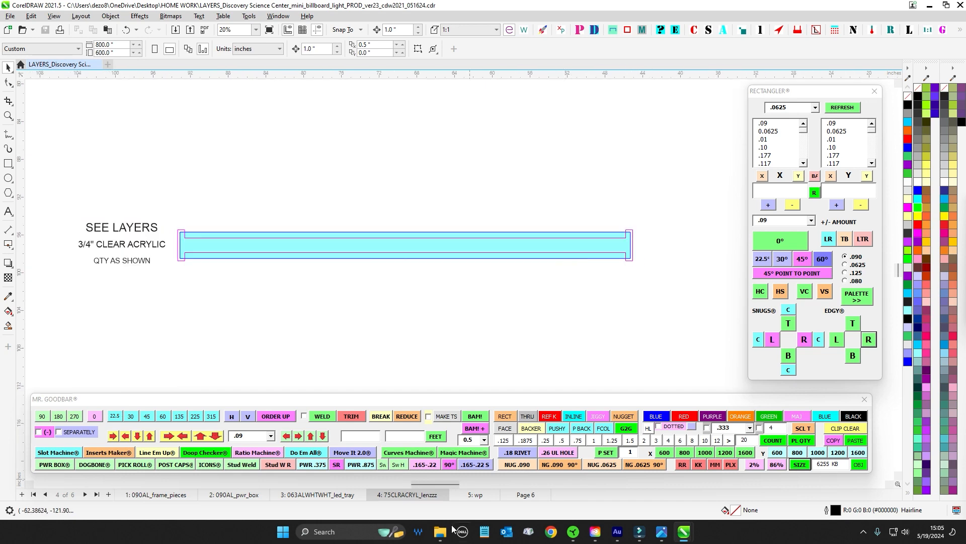
Return to the wp page and select the triangular gusset between the power-side upright pieces and the side view
click(472, 495)
scroll(395, 256, down, 3)
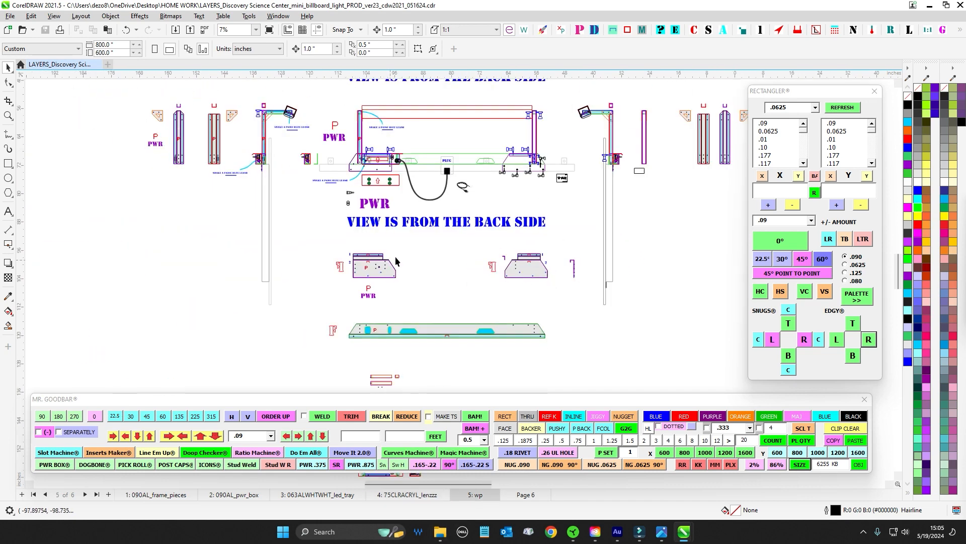
drag(283, 213, 358, 239)
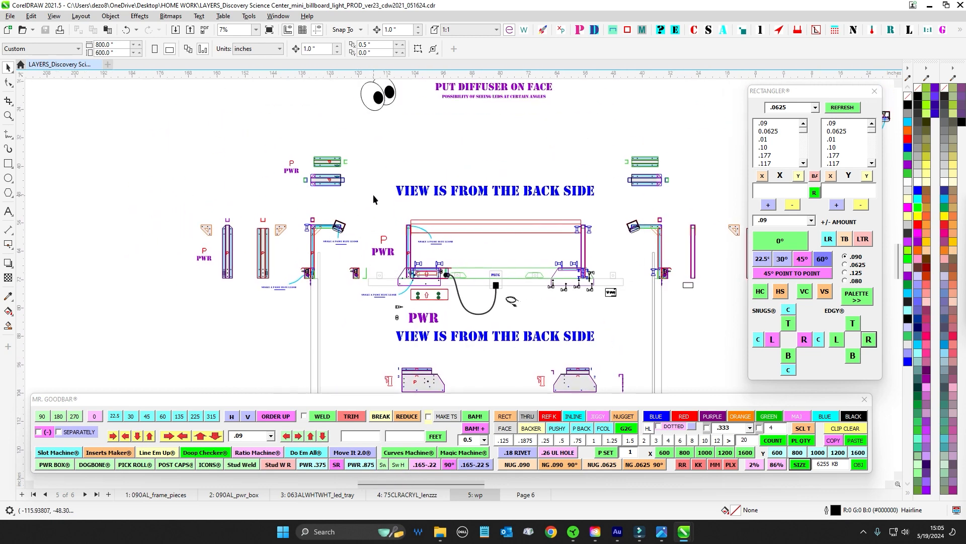
scroll(461, 204, up, 1)
scroll(243, 232, up, 2)
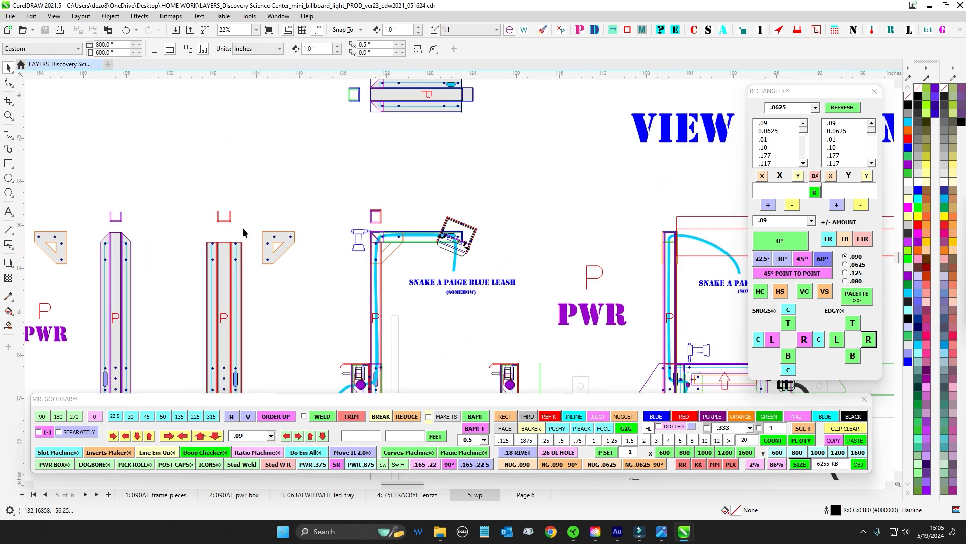
scroll(243, 232, up, 1)
drag(360, 214, 449, 318)
scroll(489, 188, down, 3)
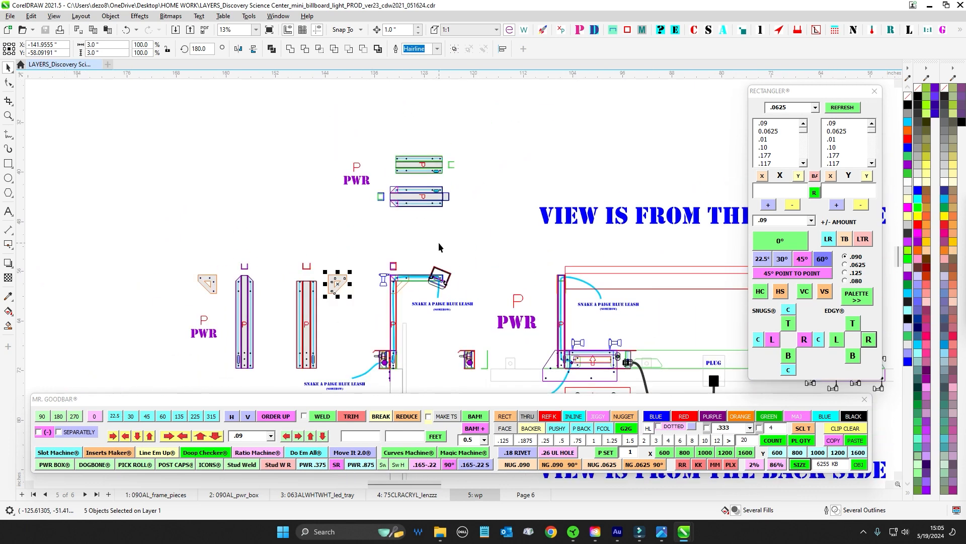
Examine the upper corner of the power-side arm's side view by selecting the gusset joint, and clear the selection
scroll(436, 155, up, 2)
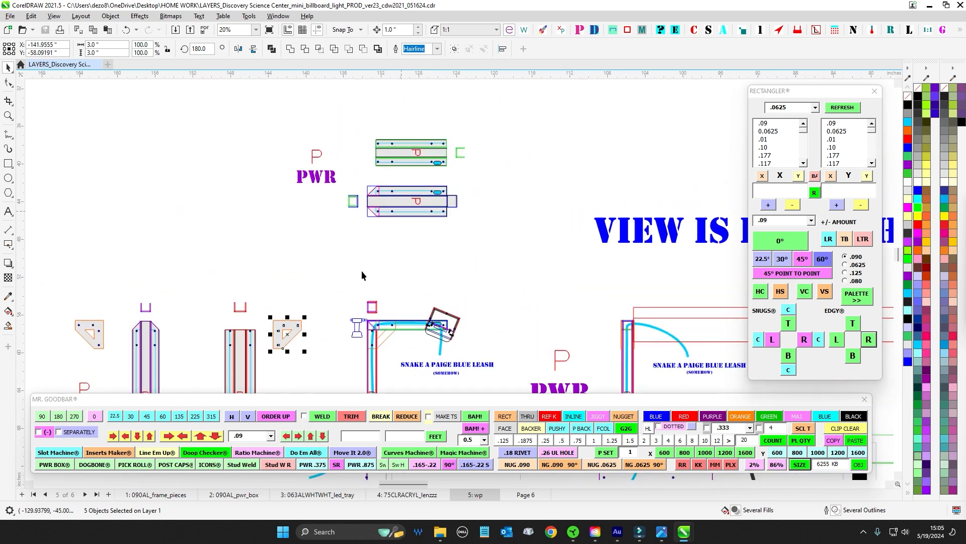
drag(361, 270, 574, 300)
scroll(458, 237, up, 1)
scroll(523, 269, up, 2)
scroll(453, 224, down, 2)
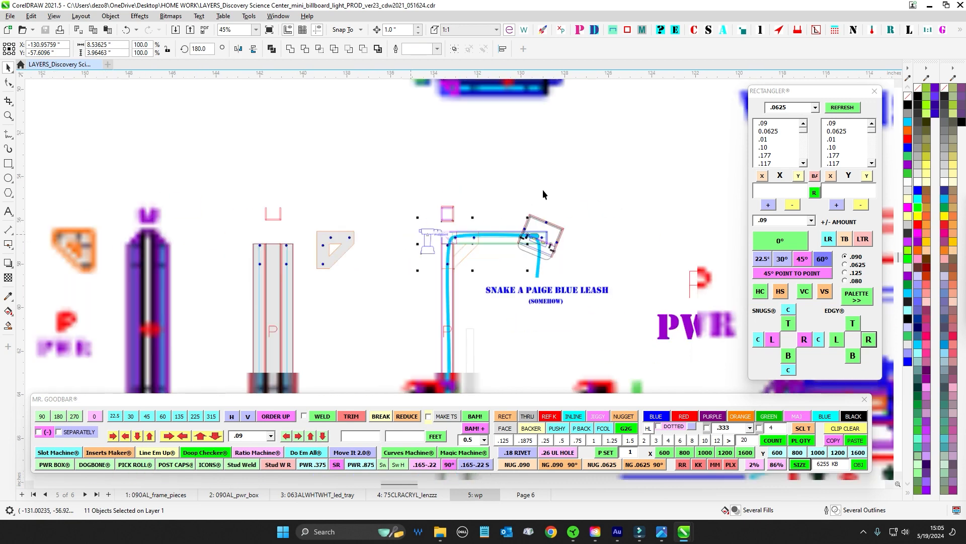
drag(534, 175, 466, 134)
scroll(466, 134, up, 1)
click(467, 134)
scroll(499, 172, down, 1)
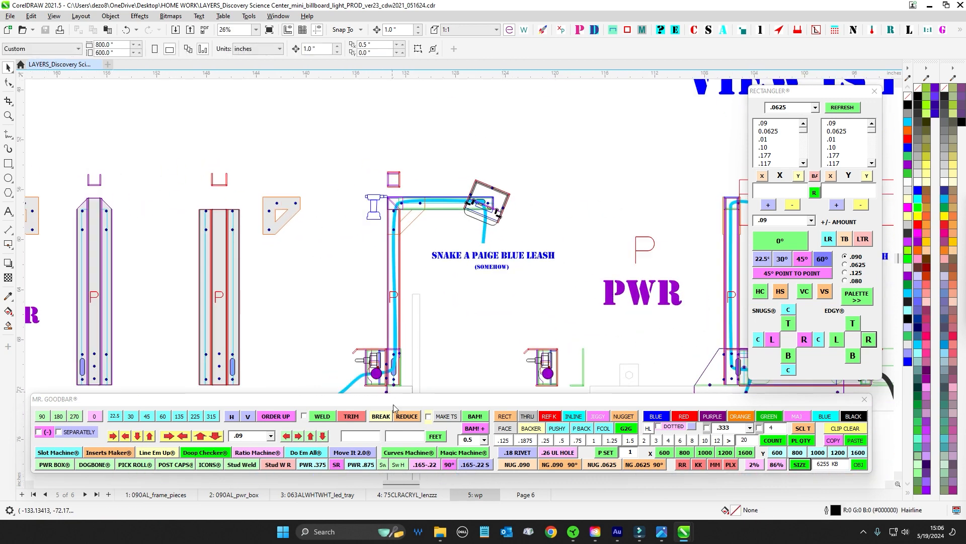
Review the arm parts on the side opposite the power box, selecting the horizontal arm pieces, then the uprights with their gussets
scroll(410, 260, down, 1)
drag(454, 210, 162, 220)
drag(685, 242, 540, 247)
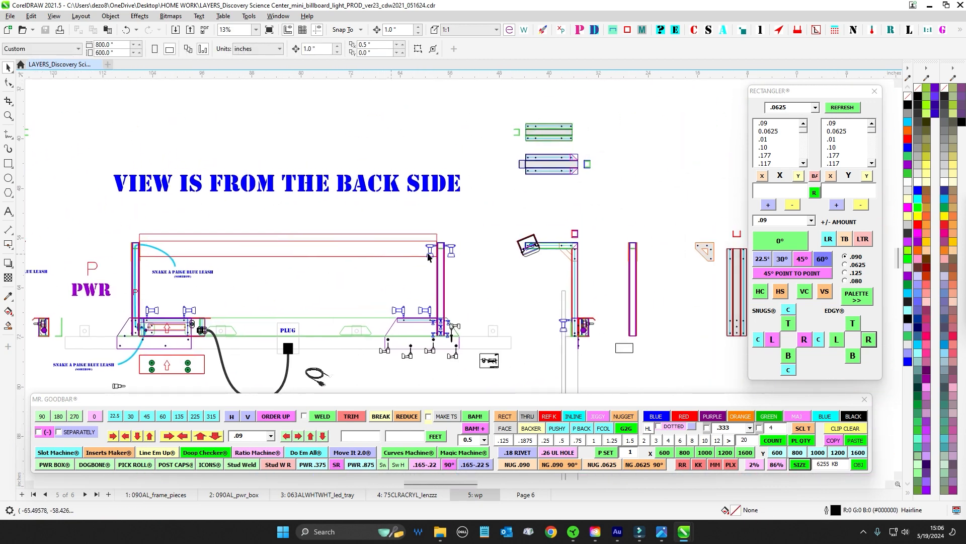
scroll(540, 247, up, 1)
scroll(582, 342, down, 1)
drag(476, 215, 352, 215)
drag(371, 129, 532, 228)
drag(536, 225, 399, 163)
drag(455, 193, 583, 352)
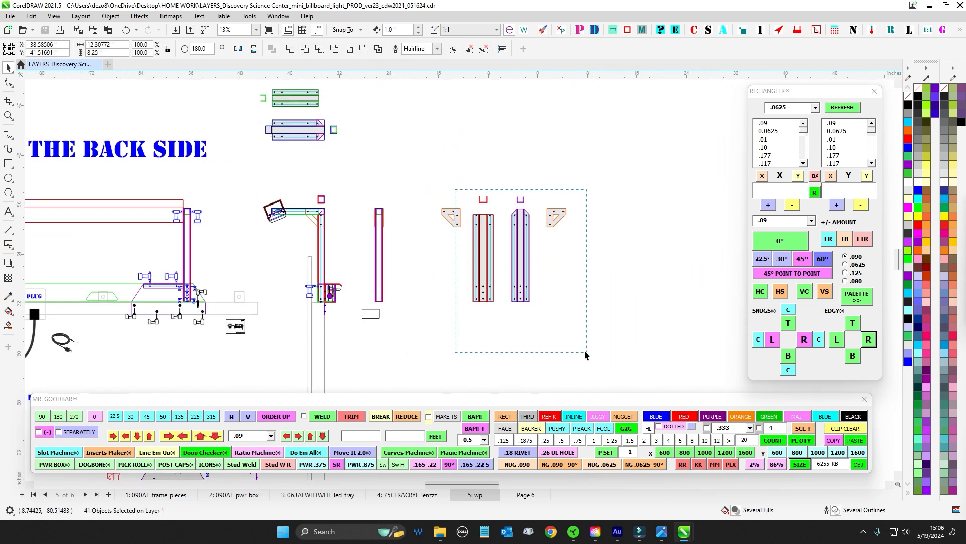
scroll(540, 255, up, 2)
scroll(540, 255, down, 2)
Compare the power-side arm views with the back view of the full light assembly on the wp page
drag(305, 221, 524, 216)
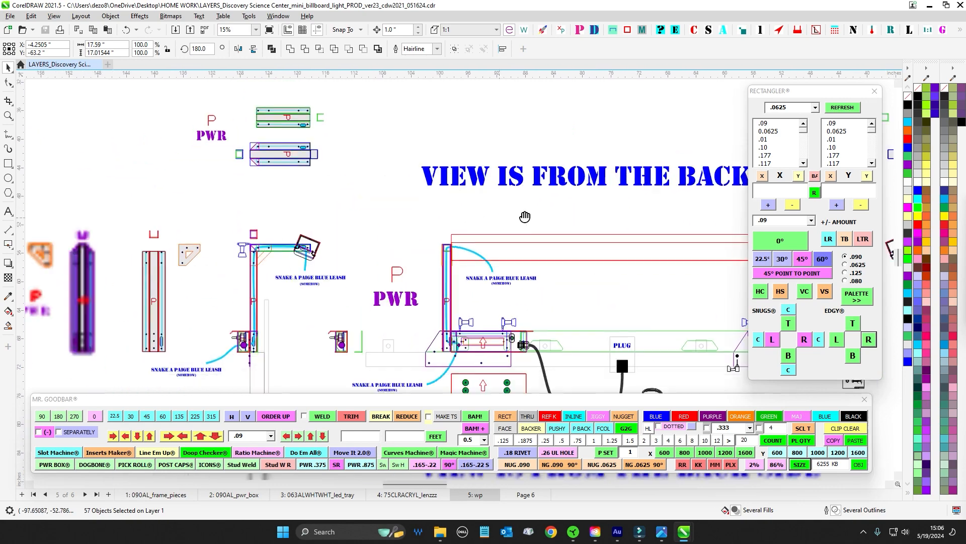
drag(389, 235, 409, 200)
drag(563, 256, 509, 200)
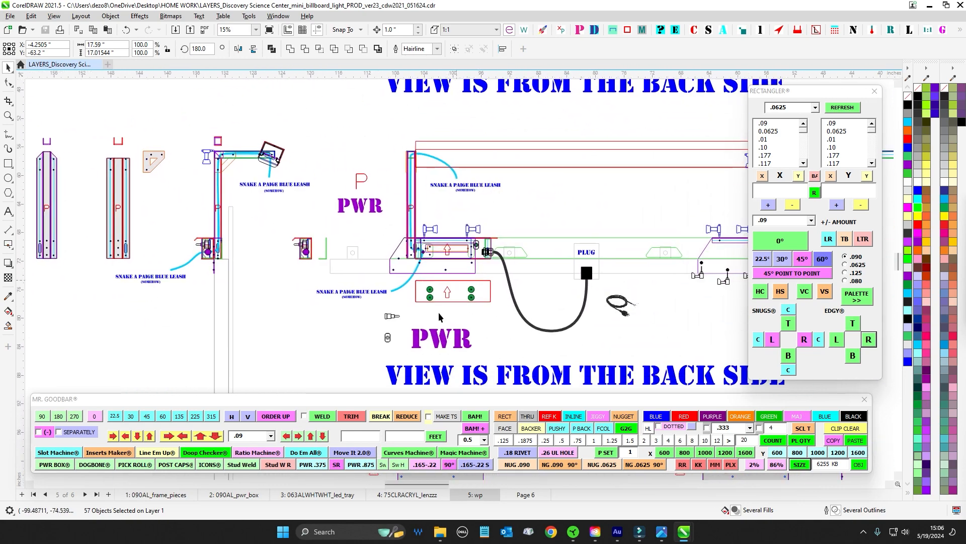
drag(439, 313, 441, 251)
scroll(432, 229, down, 4)
scroll(434, 169, up, 1)
drag(433, 170, 414, 167)
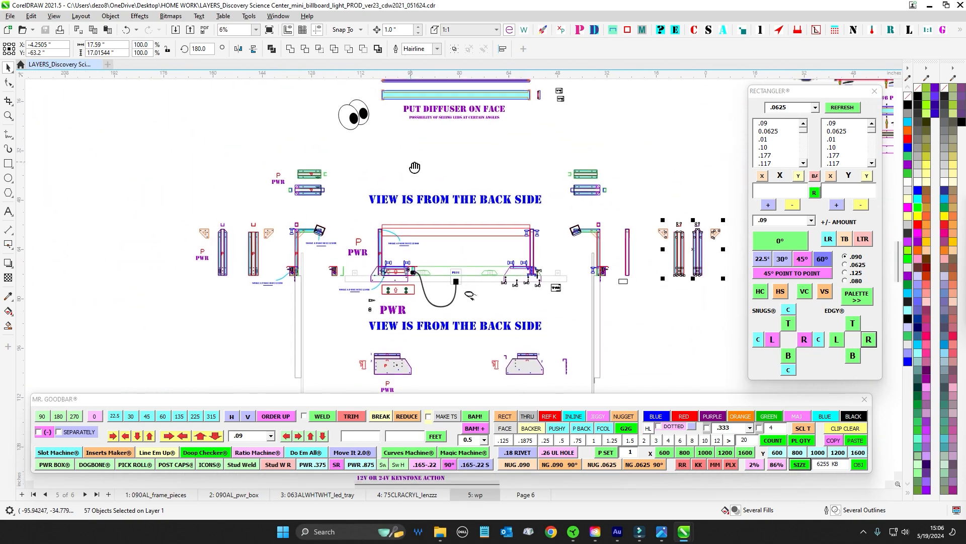
scroll(368, 213, up, 3)
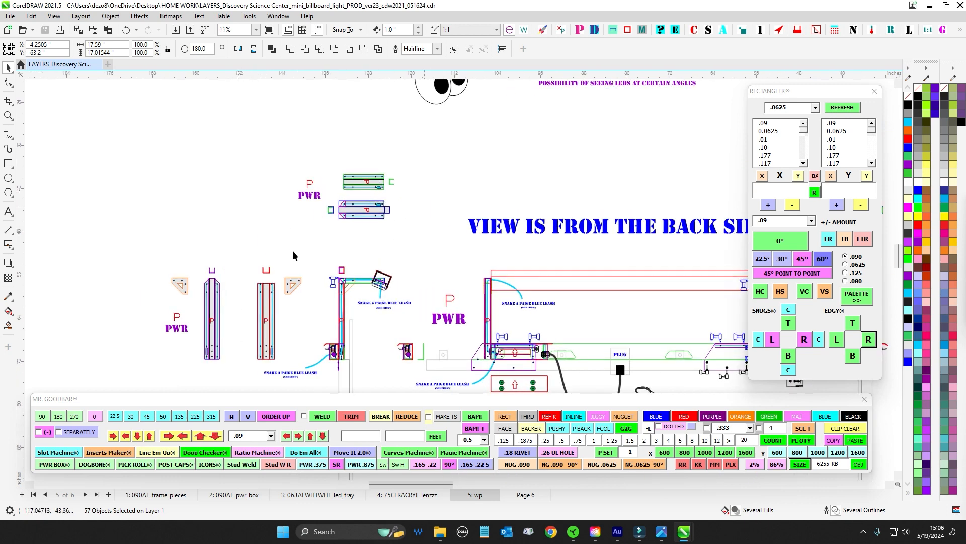
drag(470, 280, 371, 241)
drag(427, 176, 390, 188)
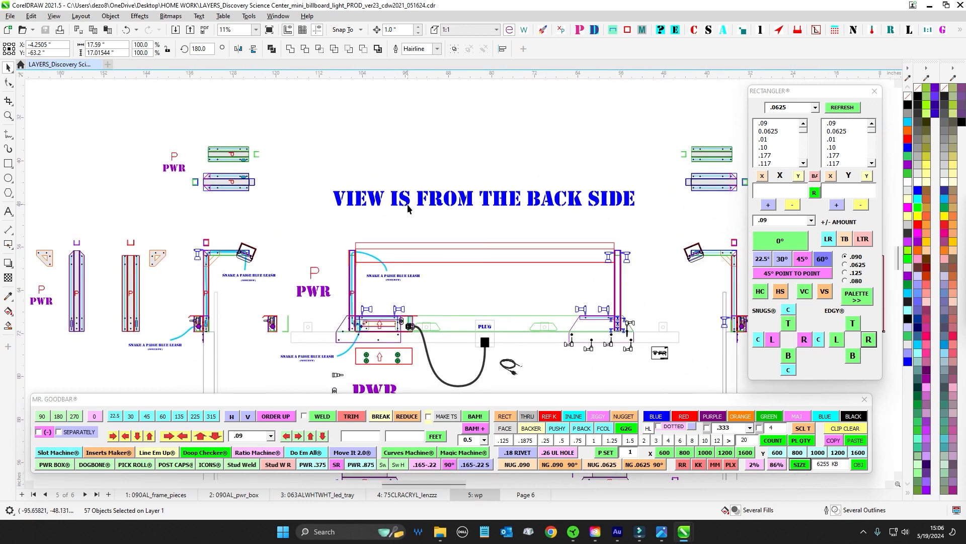
Check the site photos IMG_6980.JPG and IMG_6981.JPG of the billboard's back frame, and return to the CorelDRAW drawing
mouse_move(661, 532)
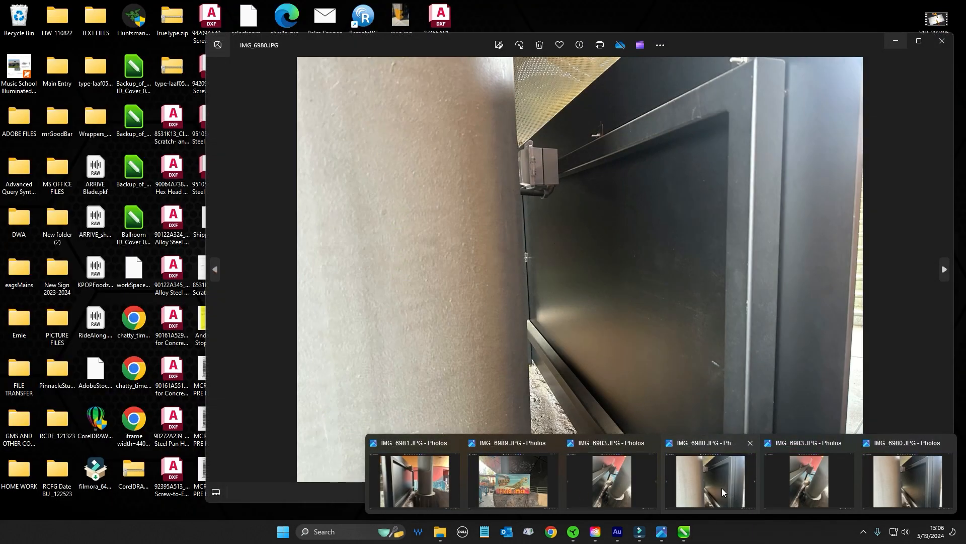
click(722, 488)
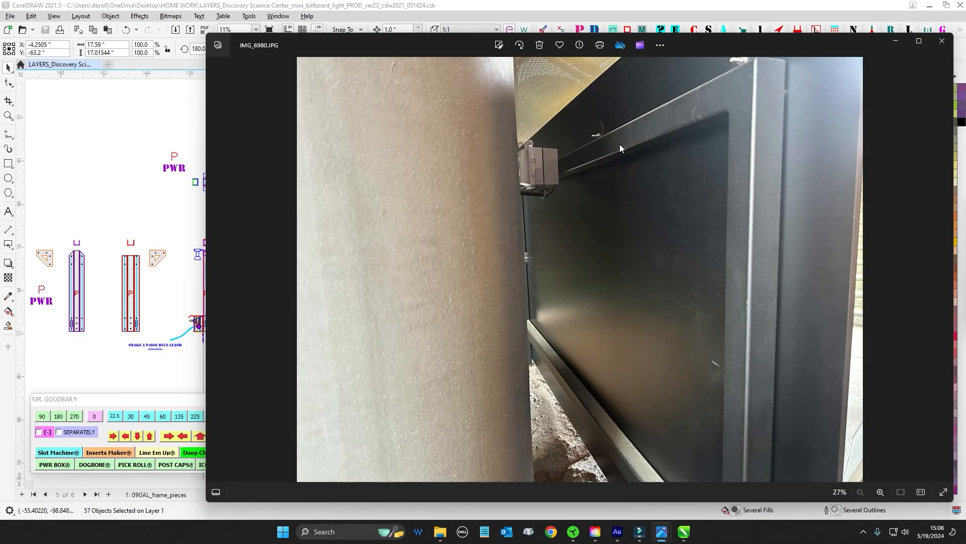
mouse_move(661, 533)
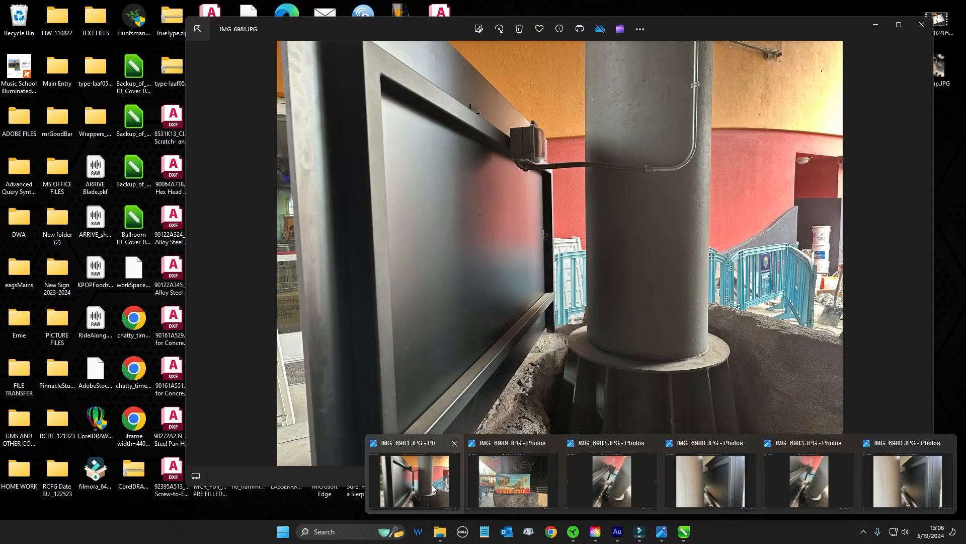
click(433, 476)
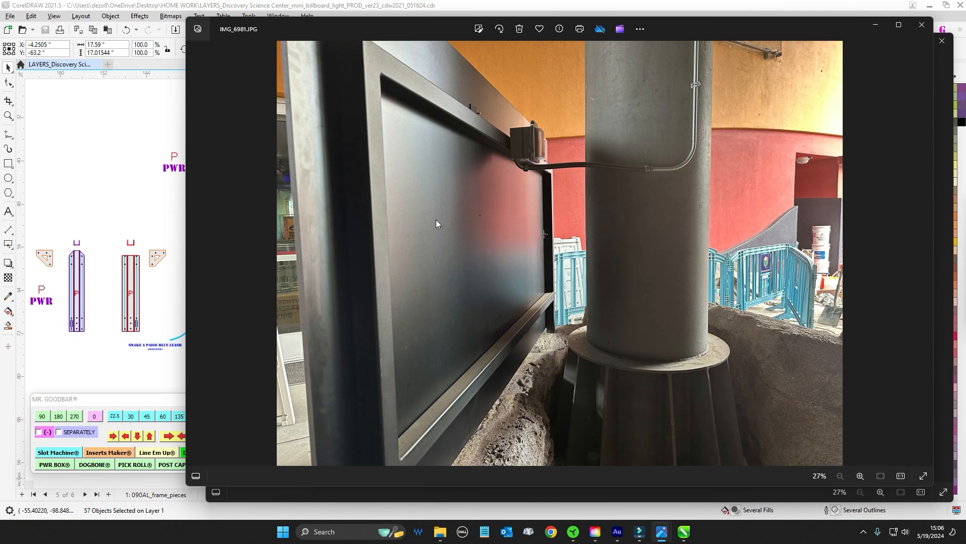
click(110, 114)
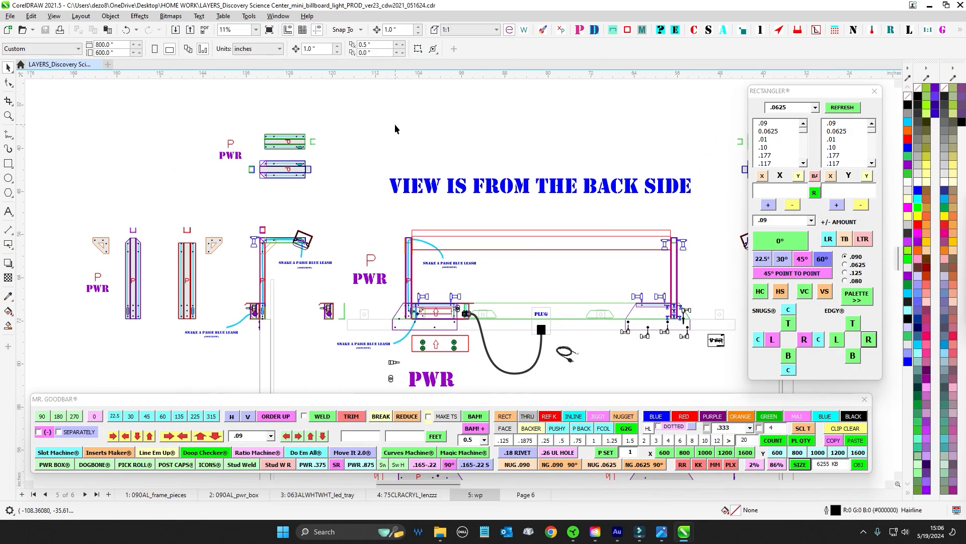
Select the power box assembly in the back view and examine it alongside its separate mounting bracket below
scroll(218, 129, up, 1)
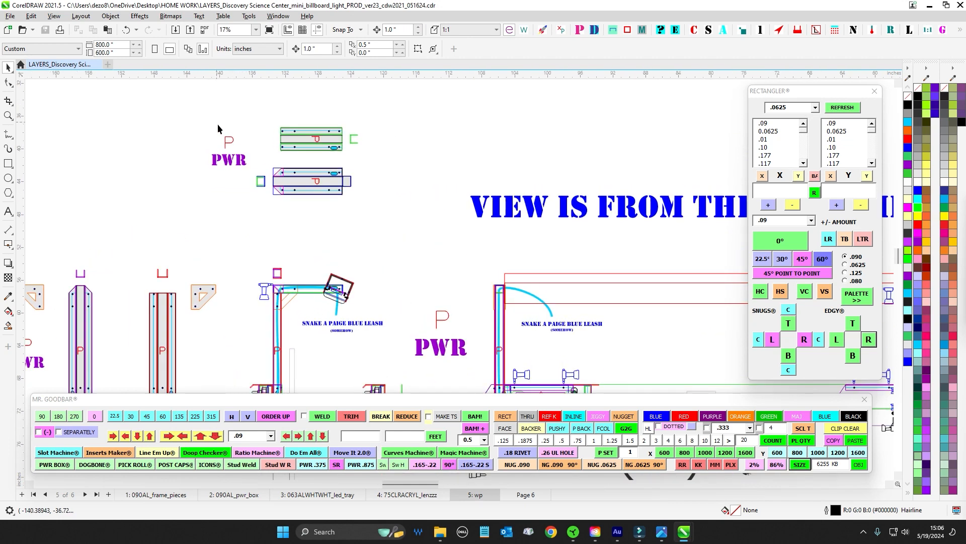
scroll(479, 278, down, 1)
scroll(370, 229, down, 1)
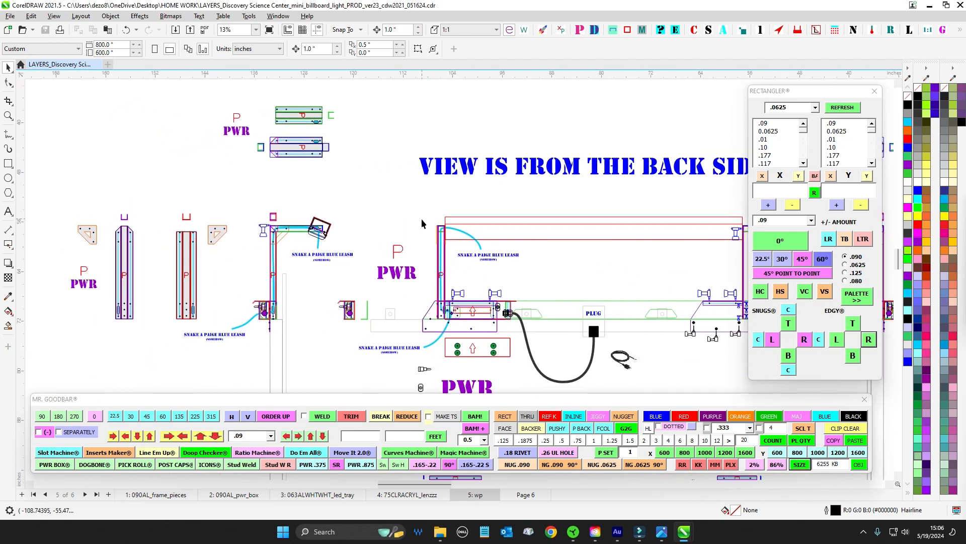
click(496, 357)
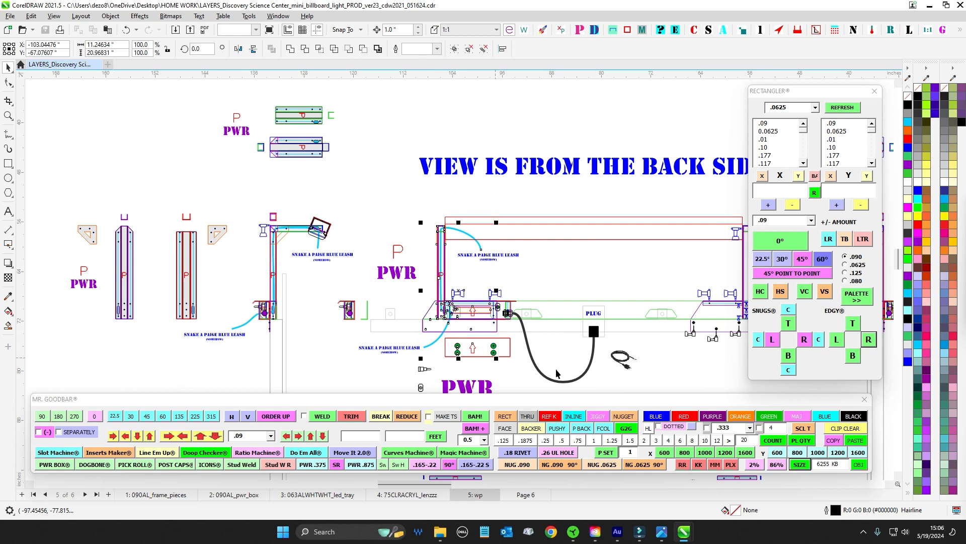
drag(558, 372, 533, 193)
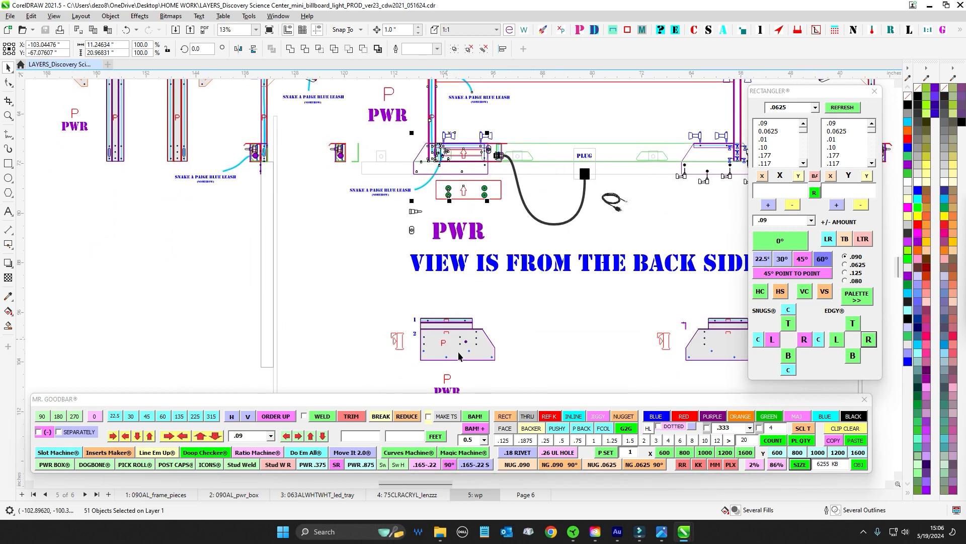
scroll(471, 341, up, 2)
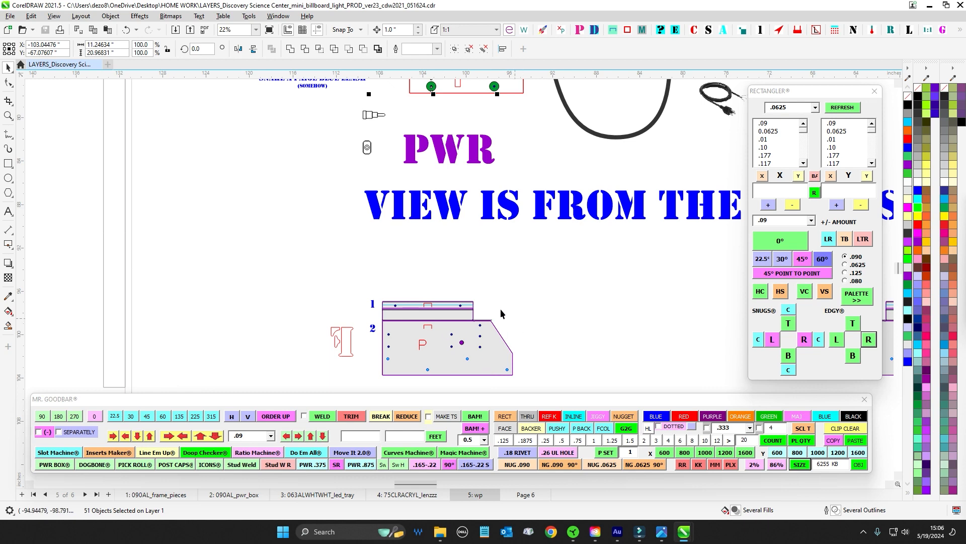
drag(496, 307, 469, 478)
scroll(459, 241, up, 2)
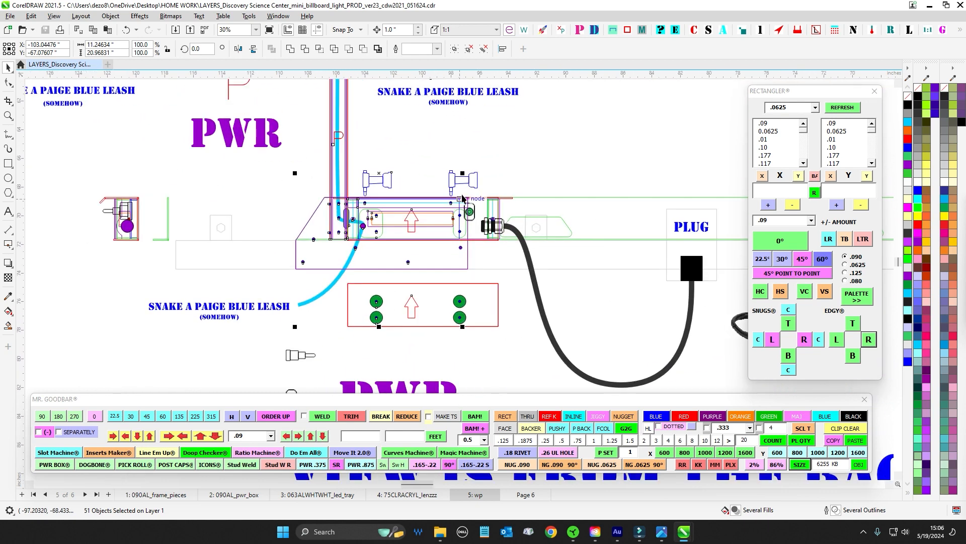
scroll(342, 261, up, 2)
scroll(343, 263, up, 1)
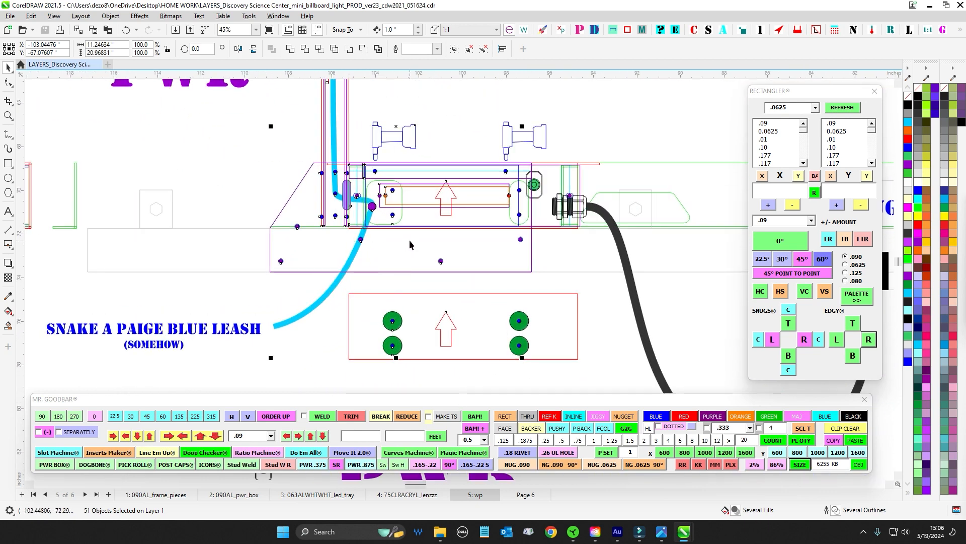
scroll(483, 337, down, 8)
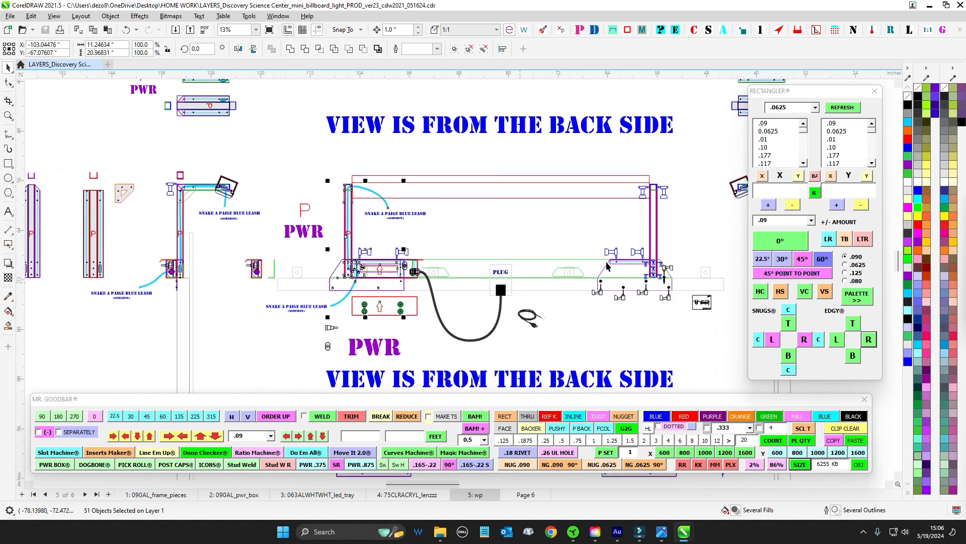
Clear the selection and bring the power-side arm views back into focus
click(594, 225)
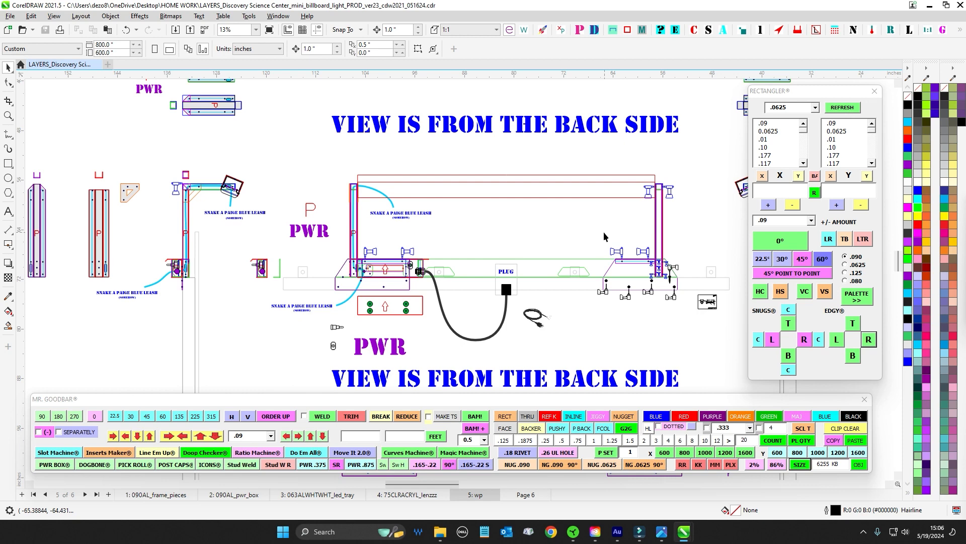
drag(444, 208, 576, 277)
drag(336, 175, 390, 136)
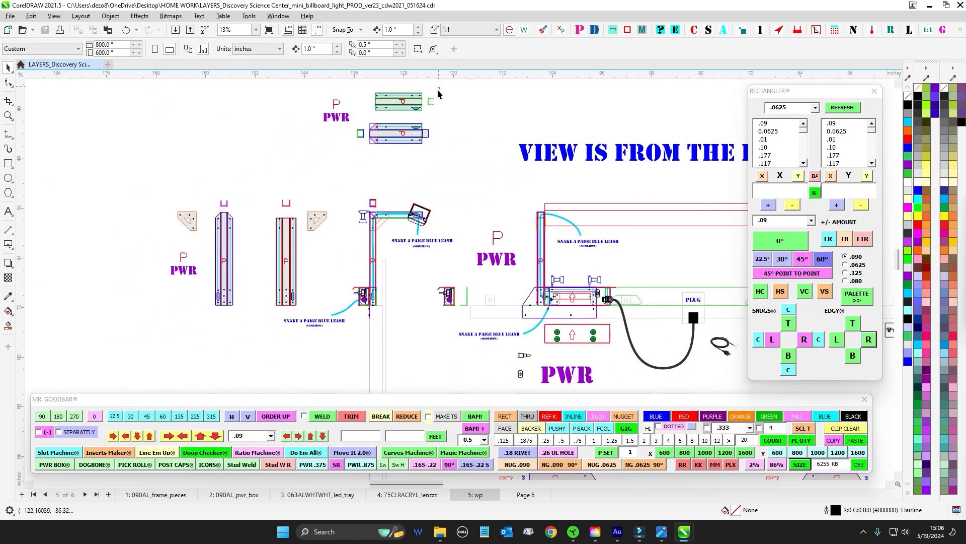
Select the power-side arm views and compare them with the back view of the assembly and the mounting bracket parts below it
drag(175, 313, 175, 313)
drag(725, 188, 410, 195)
drag(407, 341, 571, 274)
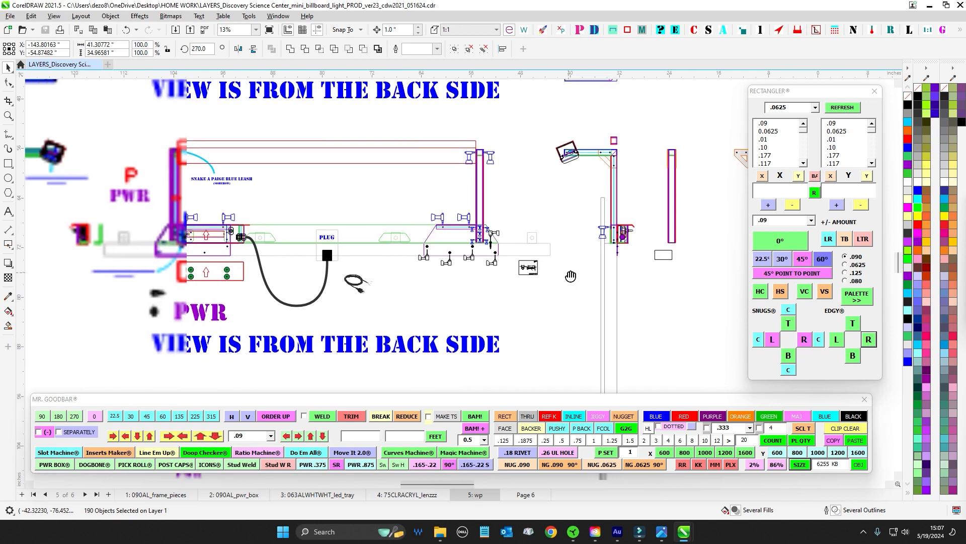
drag(393, 281, 520, 213)
drag(413, 307, 413, 262)
scroll(322, 292, up, 1)
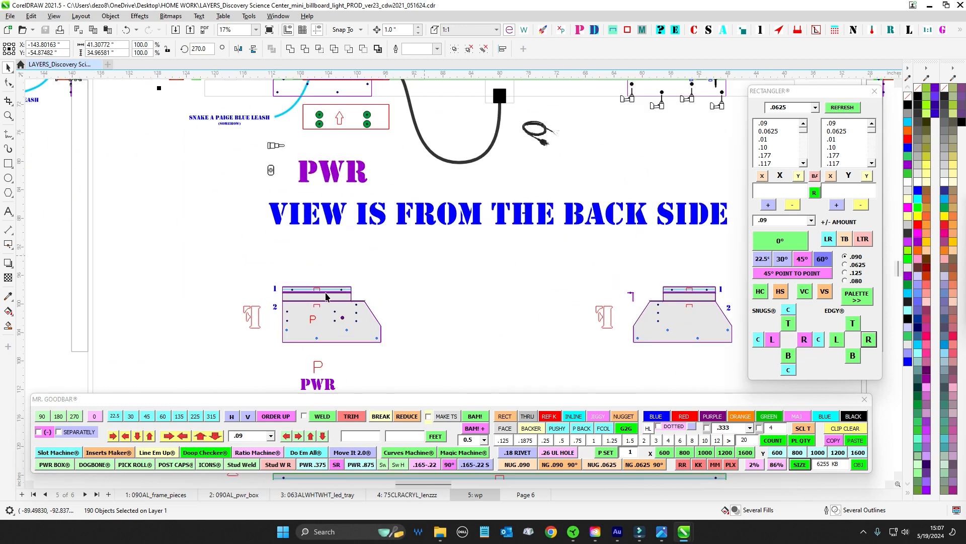
Select the power-side mounting bracket parts, then the opposite bracket parts, to review both below the back view
drag(250, 275, 417, 358)
drag(491, 327, 384, 323)
drag(478, 267, 689, 364)
scroll(689, 368, down, 2)
drag(645, 281, 571, 341)
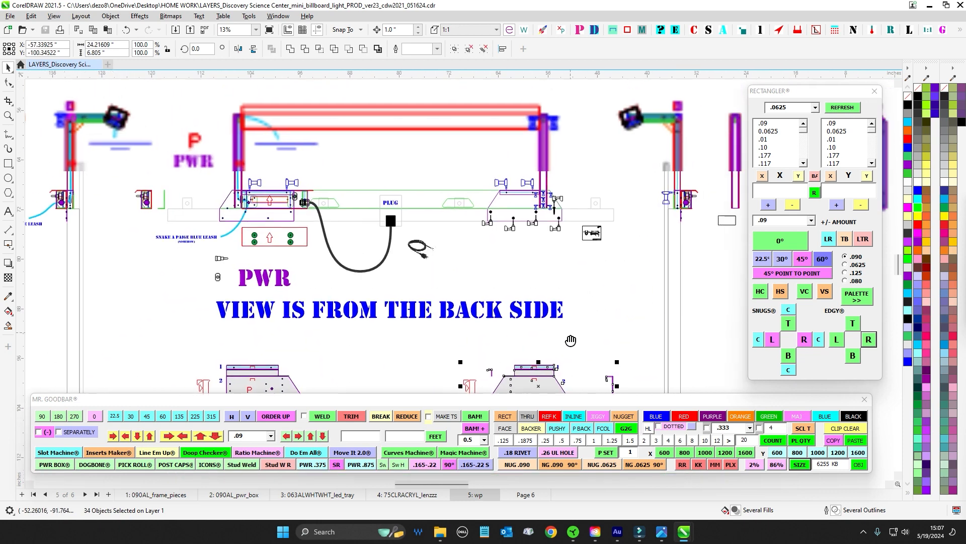
Compare the non-power bracket installed in the back view with its flat parts 1 and 2, and clear the selection
scroll(507, 200, up, 3)
scroll(499, 173, up, 3)
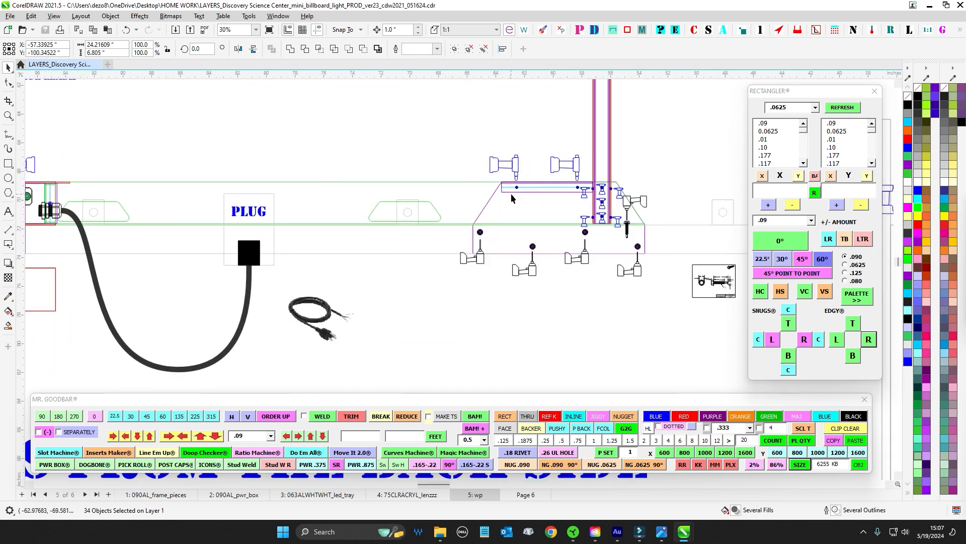
scroll(522, 183, down, 4)
drag(529, 285, 548, 66)
scroll(566, 194, up, 3)
click(621, 155)
scroll(606, 199, up, 2)
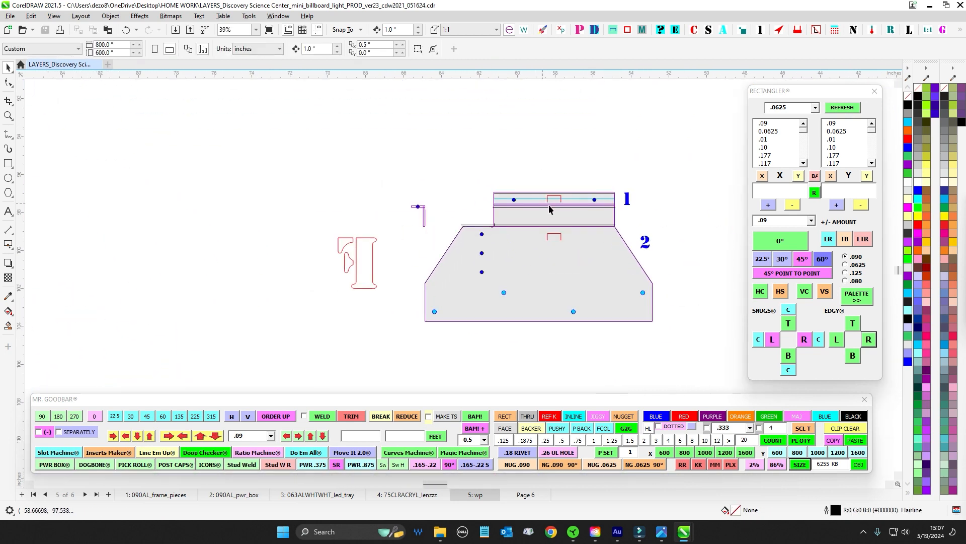
Examine the non-power bracket's screw locations in the back view and its profile in the arm's side view
scroll(609, 206, down, 3)
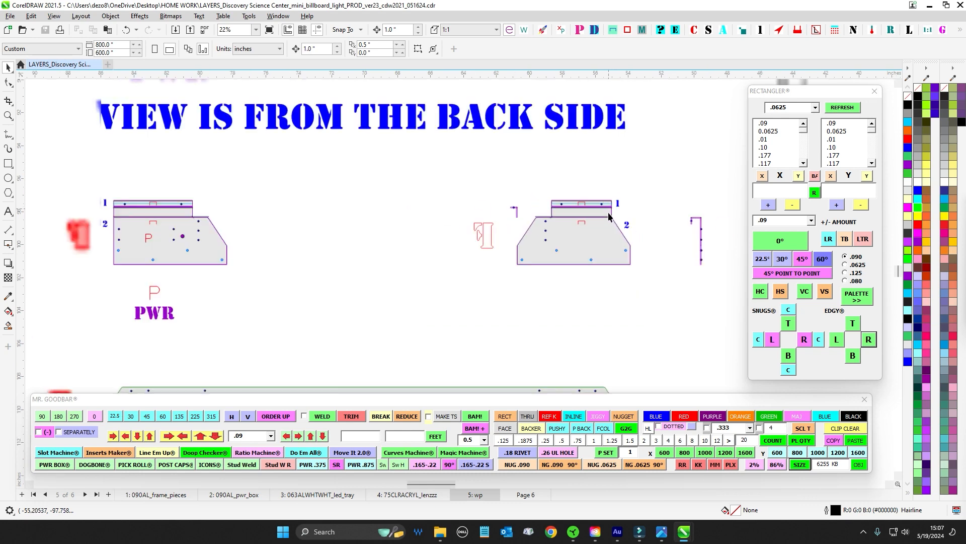
drag(574, 101, 529, 299)
scroll(516, 239, up, 3)
drag(522, 95, 477, 226)
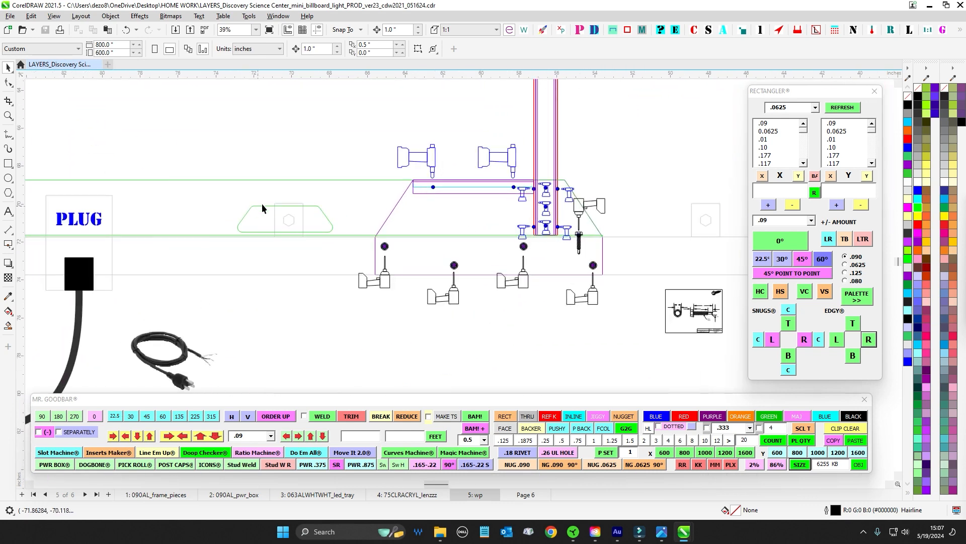
scroll(553, 192, up, 3)
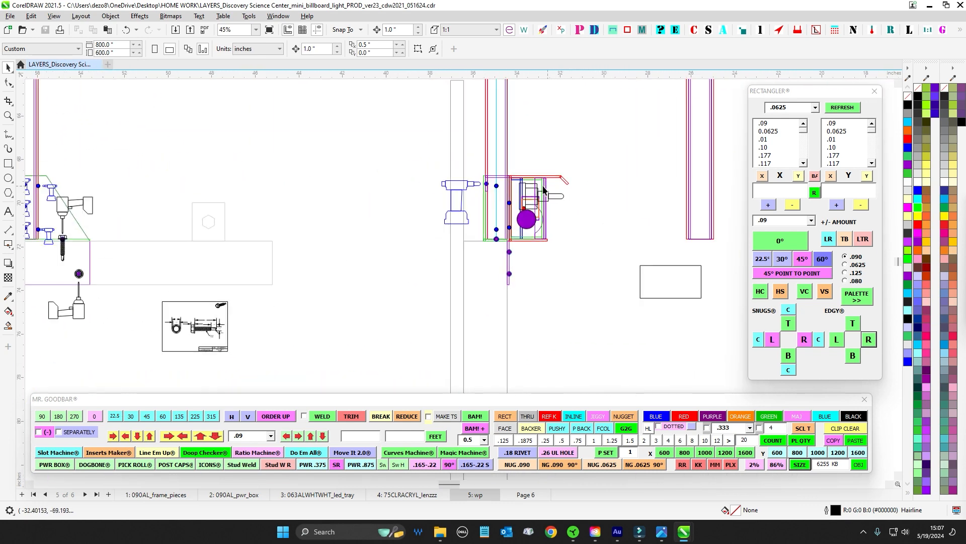
scroll(532, 192, up, 3)
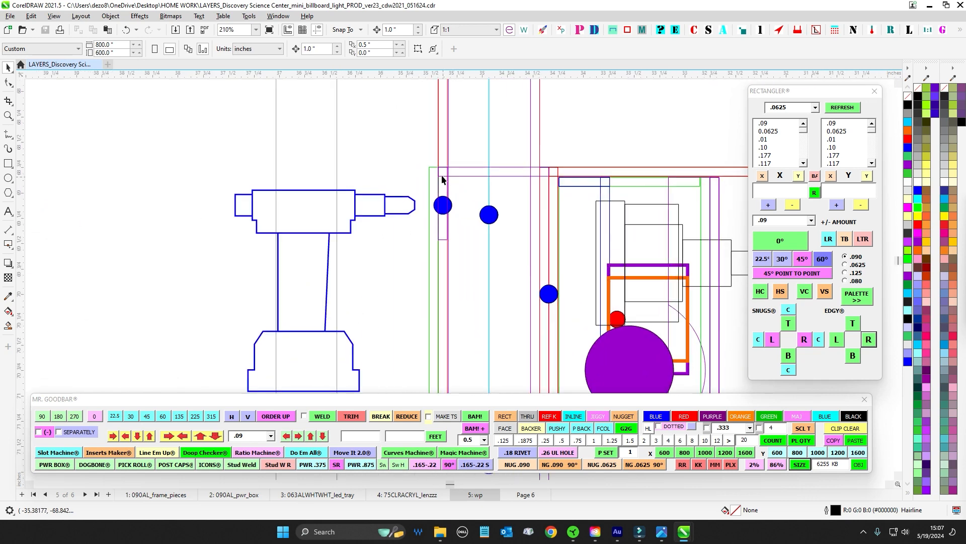
Select the green vertical flange in the non-power arm's side view and examine how it fits around the arm and bracket
click(429, 171)
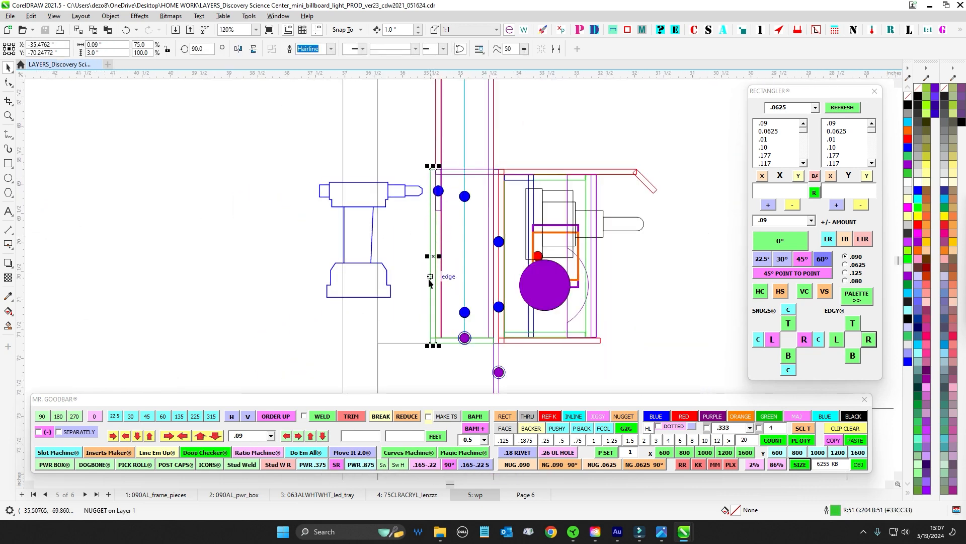
scroll(445, 289, down, 8)
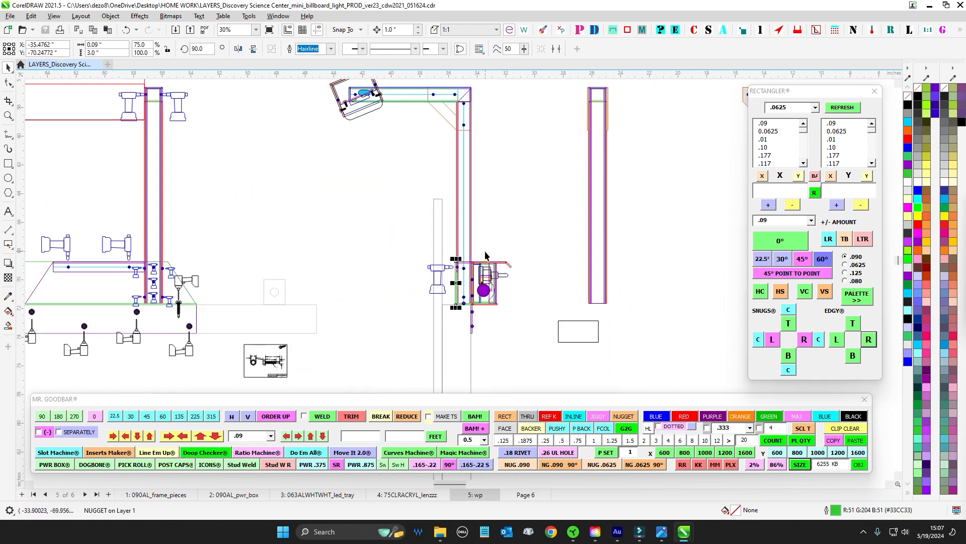
scroll(460, 318, up, 3)
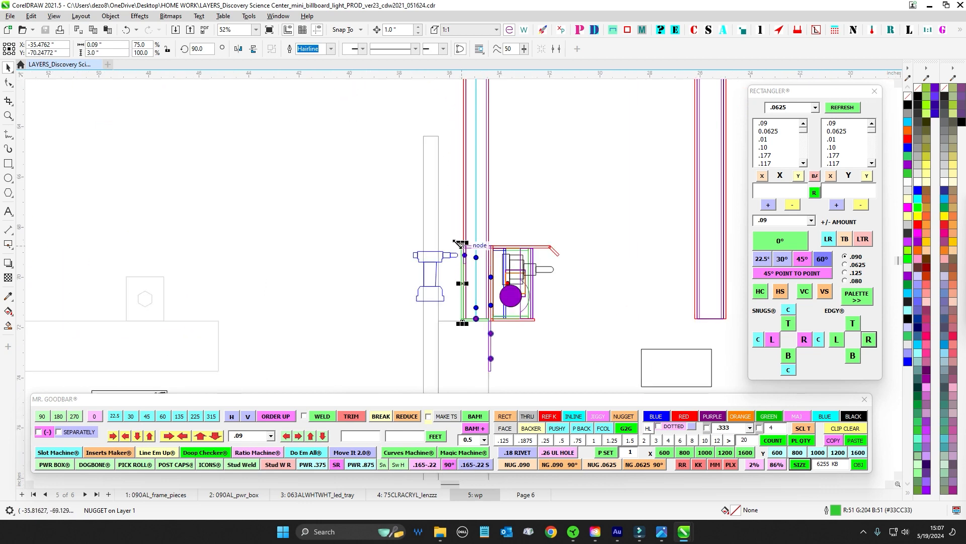
scroll(460, 322, up, 2)
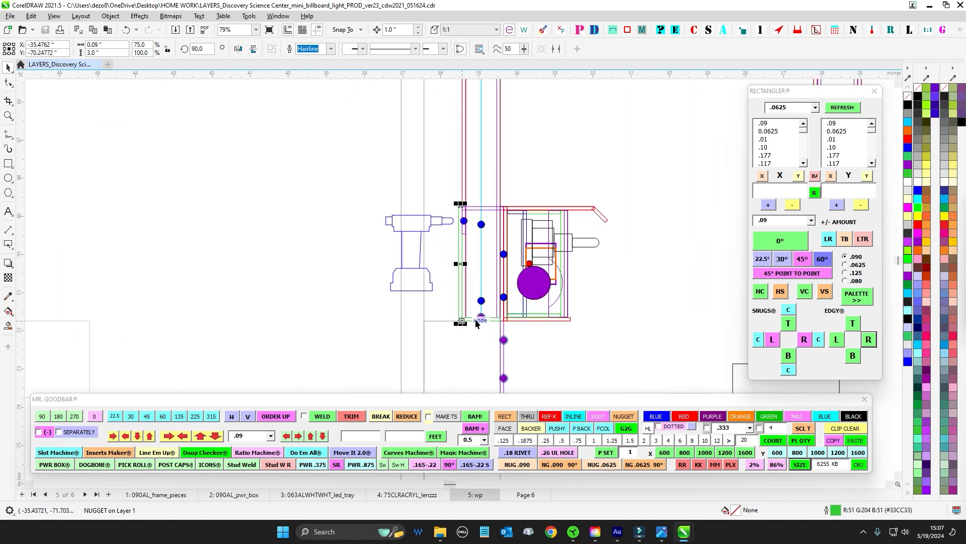
scroll(505, 322, down, 2)
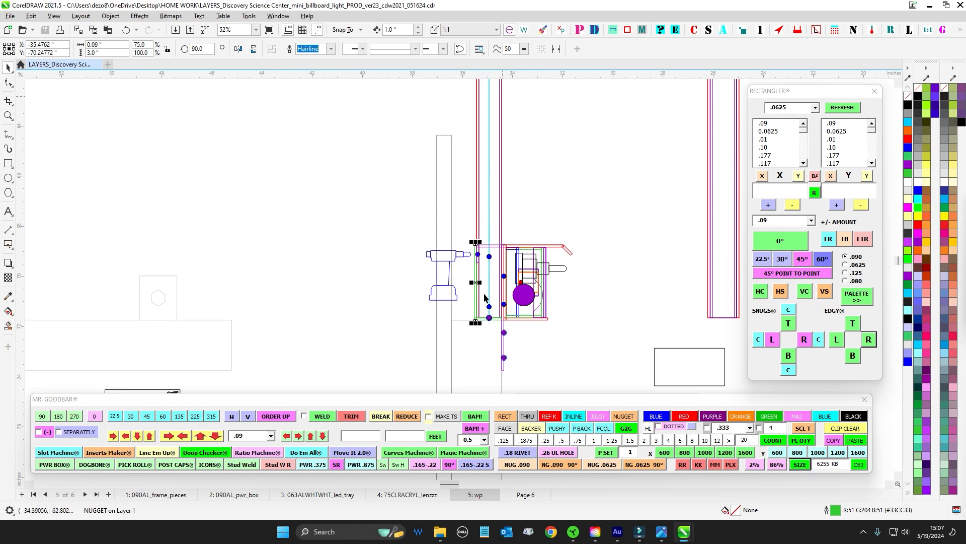
scroll(485, 297, up, 3)
scroll(459, 281, up, 2)
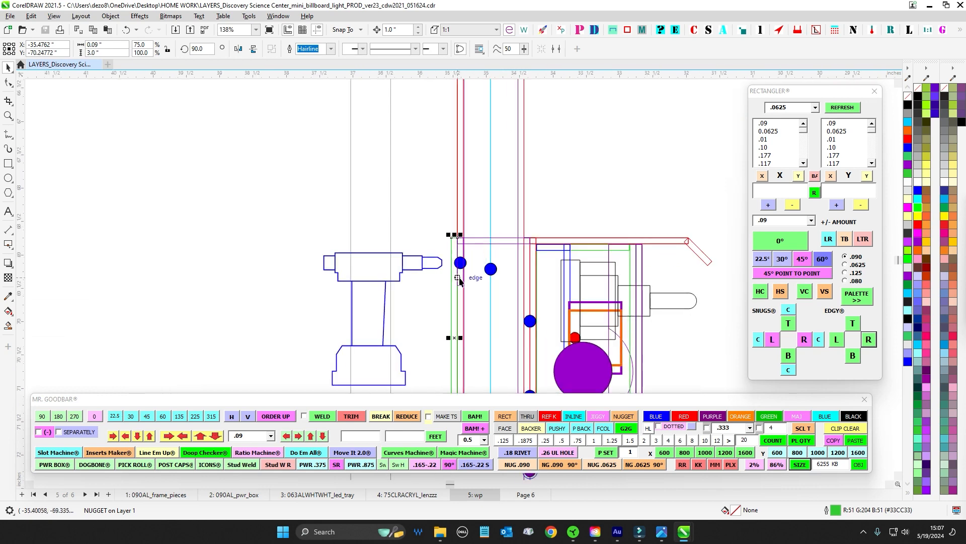
scroll(520, 244, down, 3)
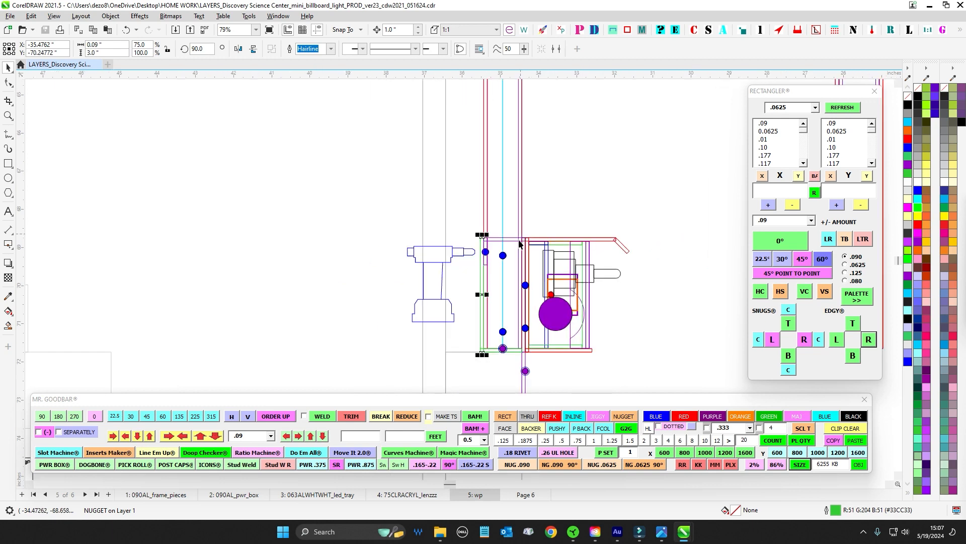
scroll(538, 348, down, 2)
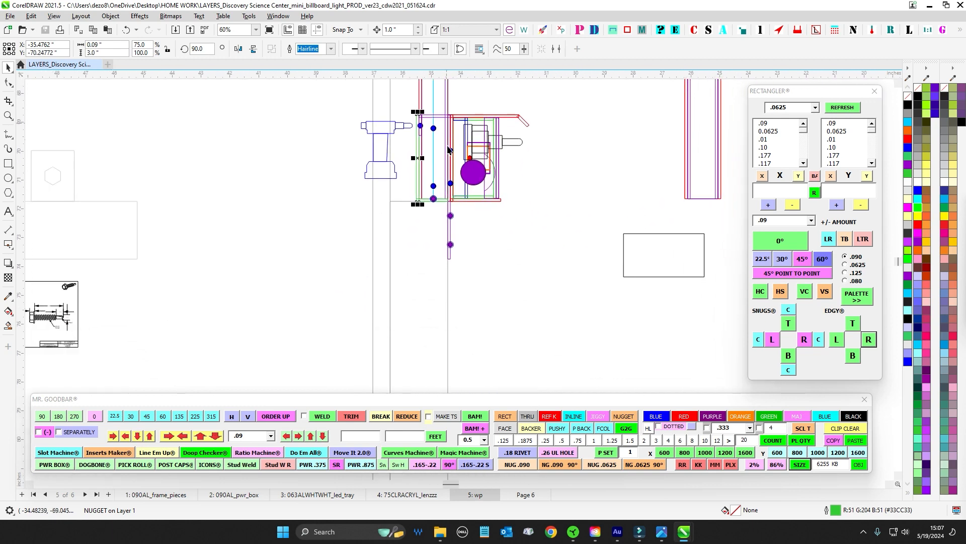
scroll(448, 270, down, 3)
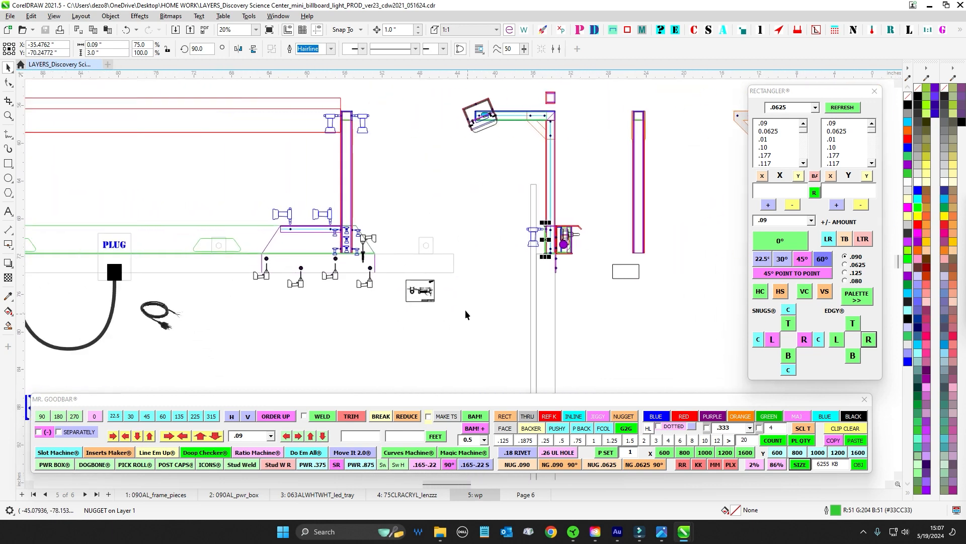
Inspect the non-power bracket and its fasteners in the back view, and clear the selection
scroll(226, 260, up, 1)
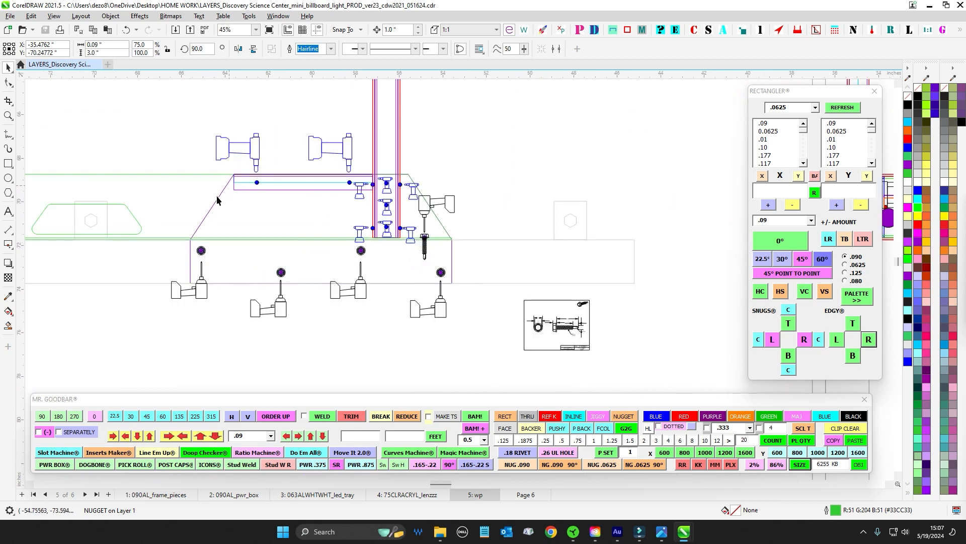
scroll(362, 211, right, 6)
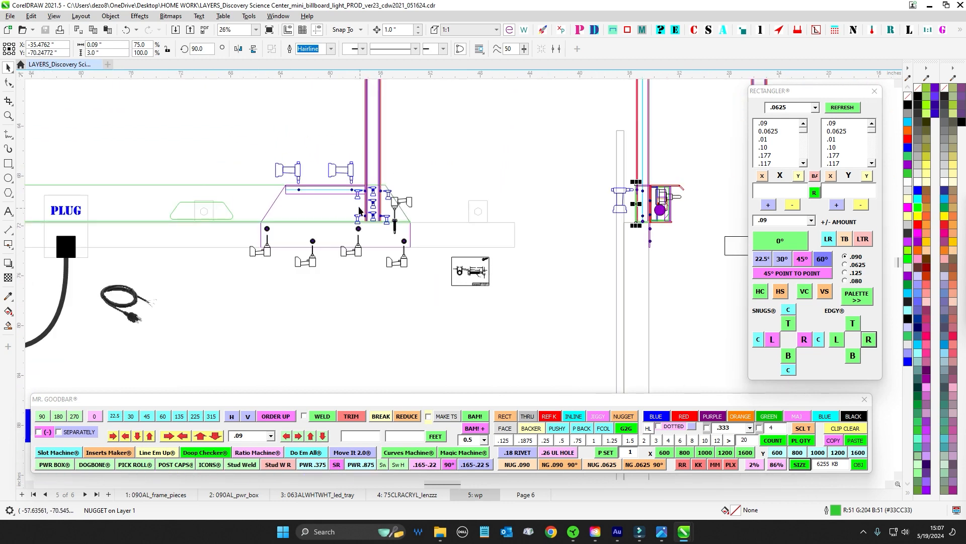
click(425, 191)
Select the long horizontal frame part F below the brackets and examine its holes and cutouts
scroll(459, 207, down, 5)
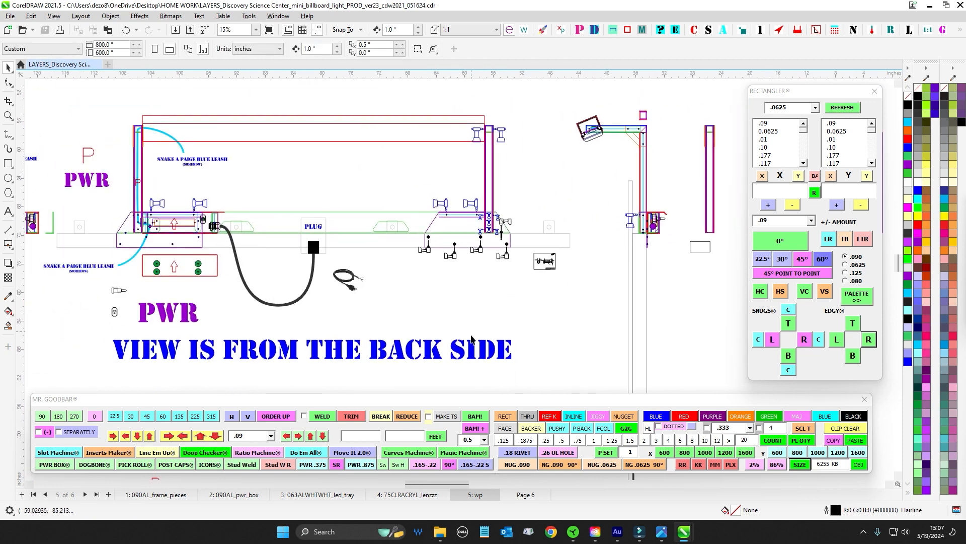
drag(473, 340, 454, 146)
scroll(448, 267, up, 2)
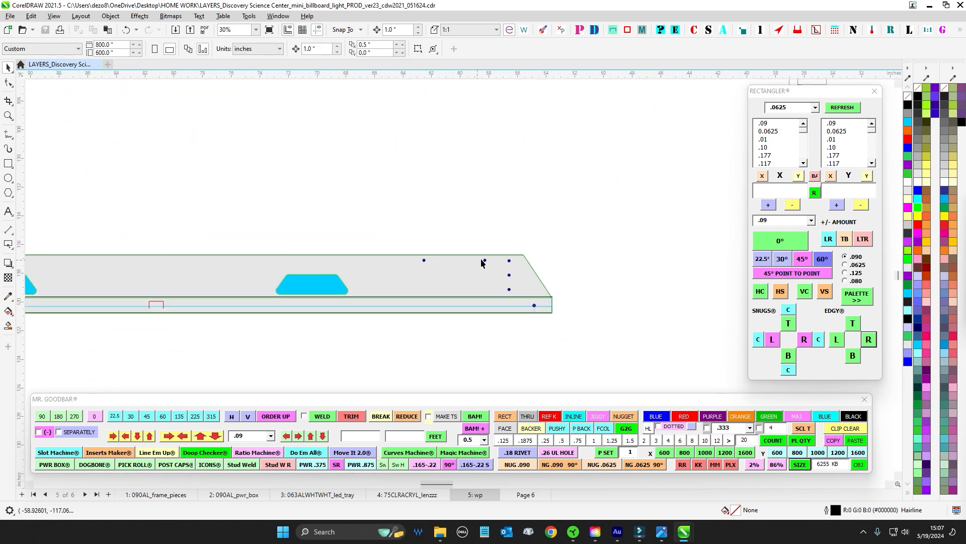
scroll(487, 261, down, 2)
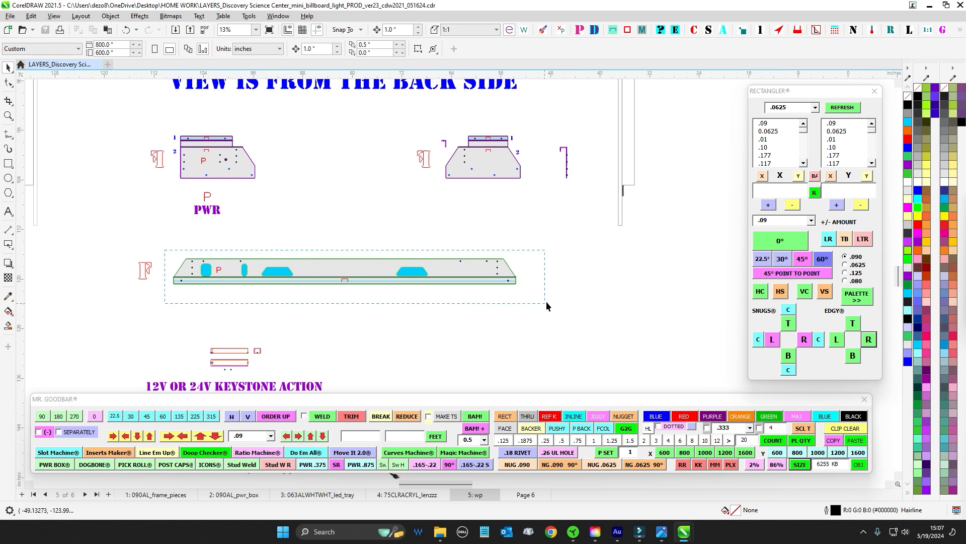
drag(547, 305, 547, 305)
scroll(462, 275, up, 1)
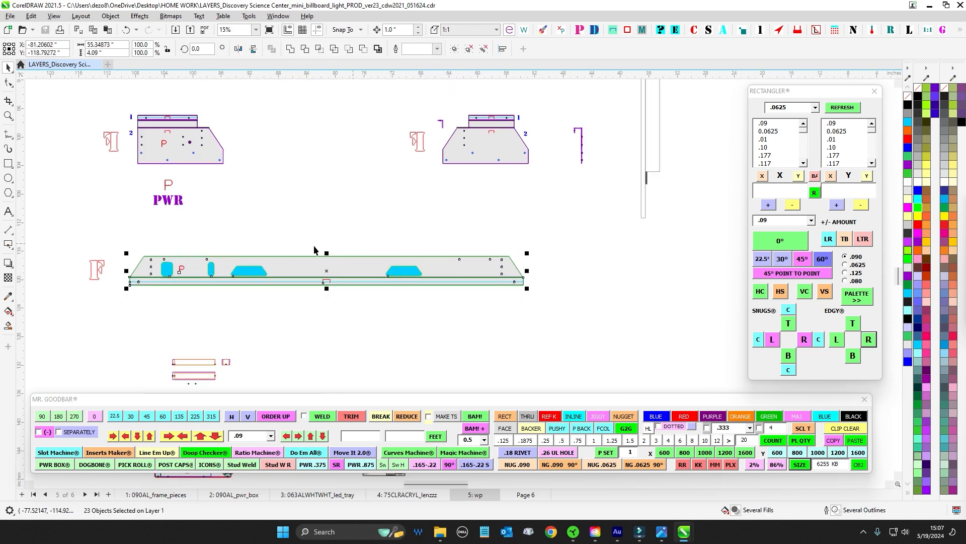
scroll(400, 295, down, 2)
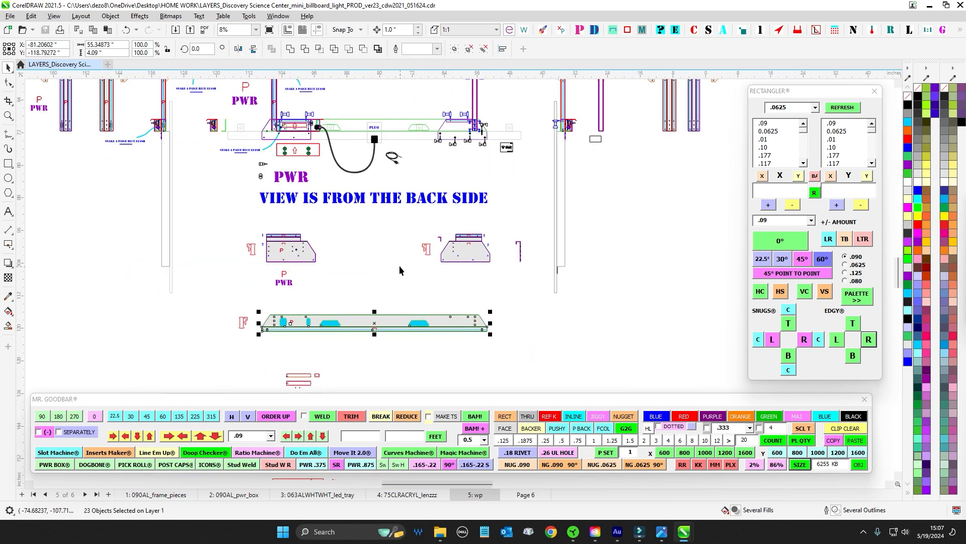
Select the light box spanning the arms in the back view and review its detailed part views above
drag(399, 266, 428, 356)
scroll(323, 163, up, 1)
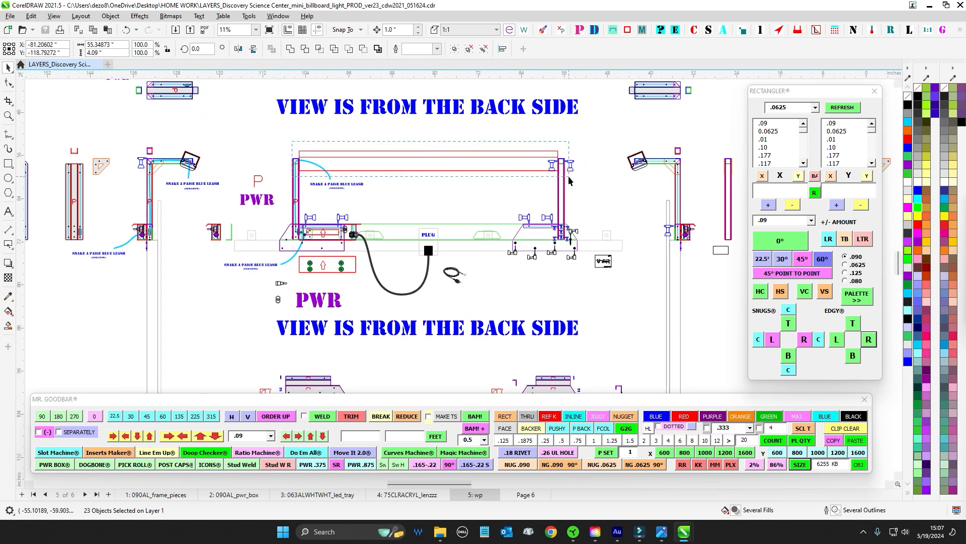
drag(569, 176, 571, 176)
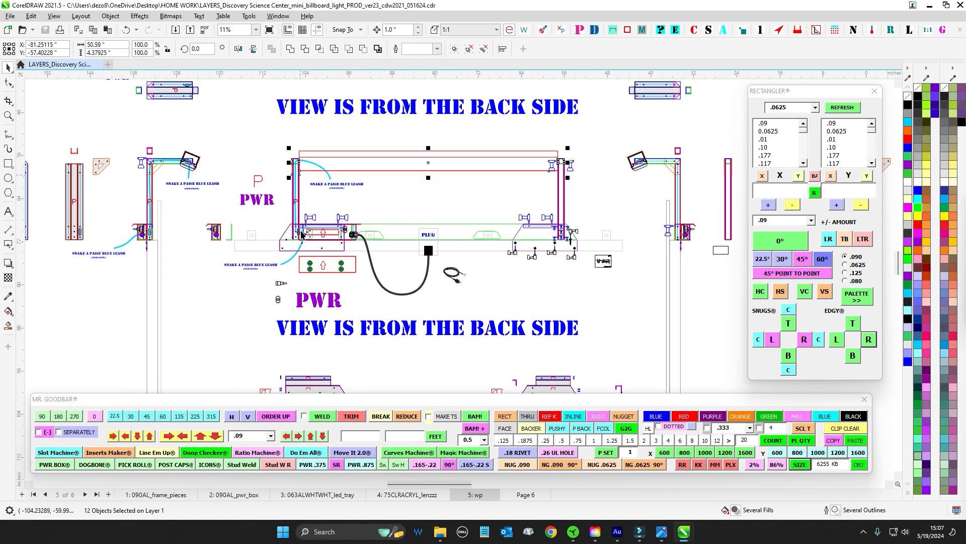
scroll(509, 192, up, 2)
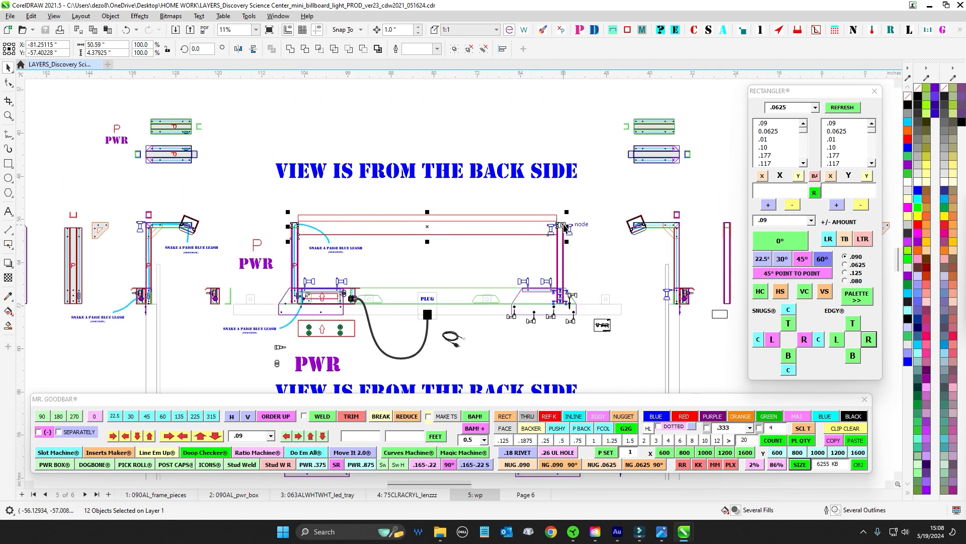
scroll(585, 217, up, 5)
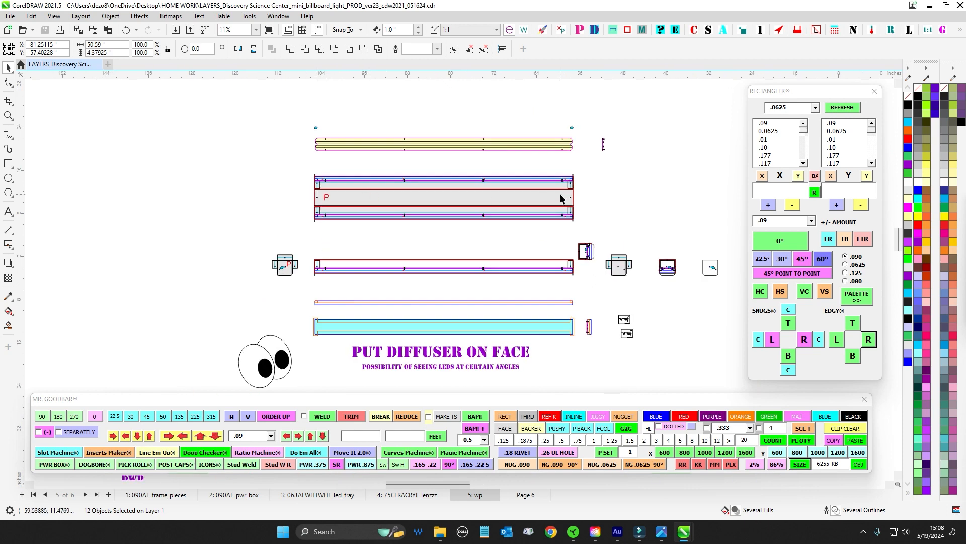
Return to the back view of the full assembly and clear the light box selection
scroll(561, 199, down, 3)
mouse_move(527, 331)
mouse_down()
mouse_move(522, 192)
mouse_move(489, 196)
mouse_move(481, 130)
mouse_up()
scroll(419, 271, up, 4)
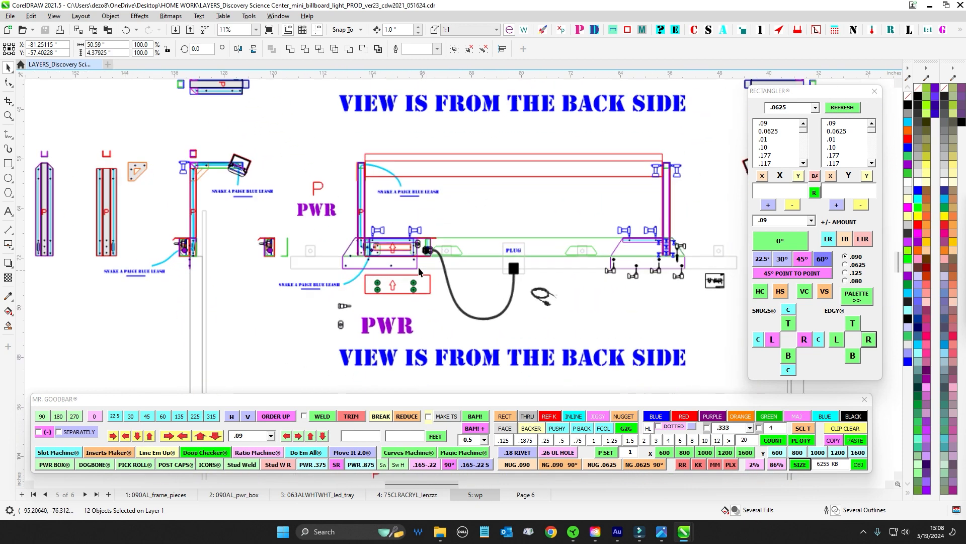
scroll(418, 272, up, 2)
click(443, 190)
drag(443, 190, 267, 171)
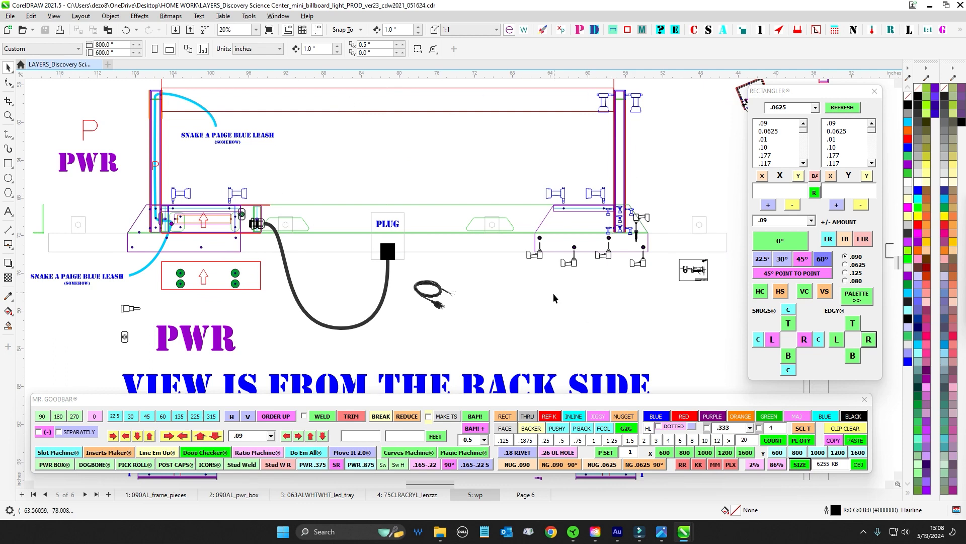
Compare the power-side bracket and long frame part with the installed power box and cord in the back view
scroll(553, 293, down, 1)
scroll(551, 312, down, 4)
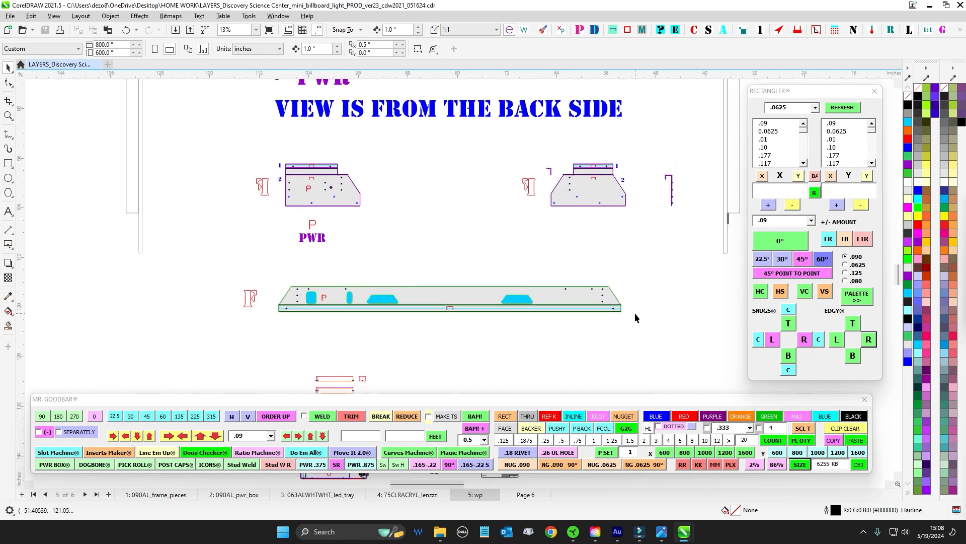
scroll(486, 279, up, 3)
scroll(347, 281, up, 1)
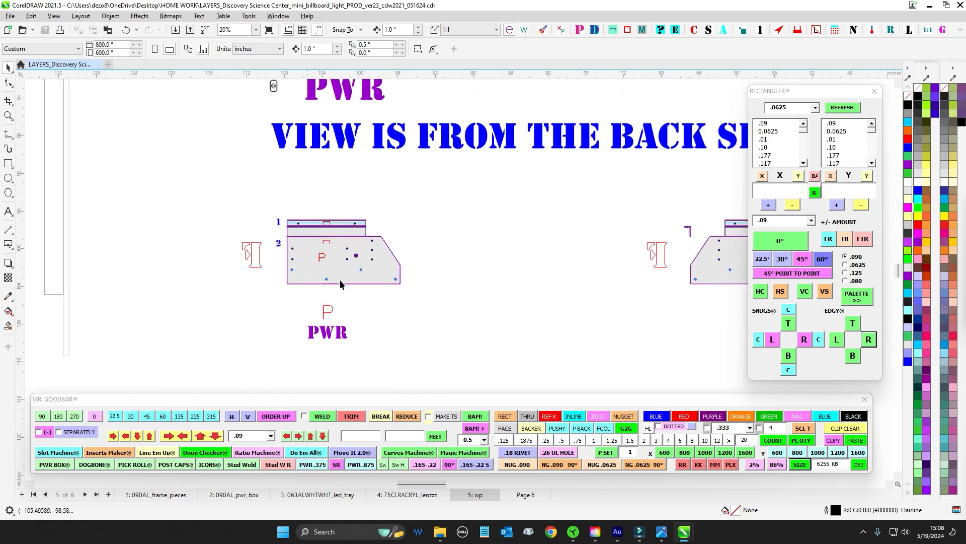
scroll(333, 246, down, 2)
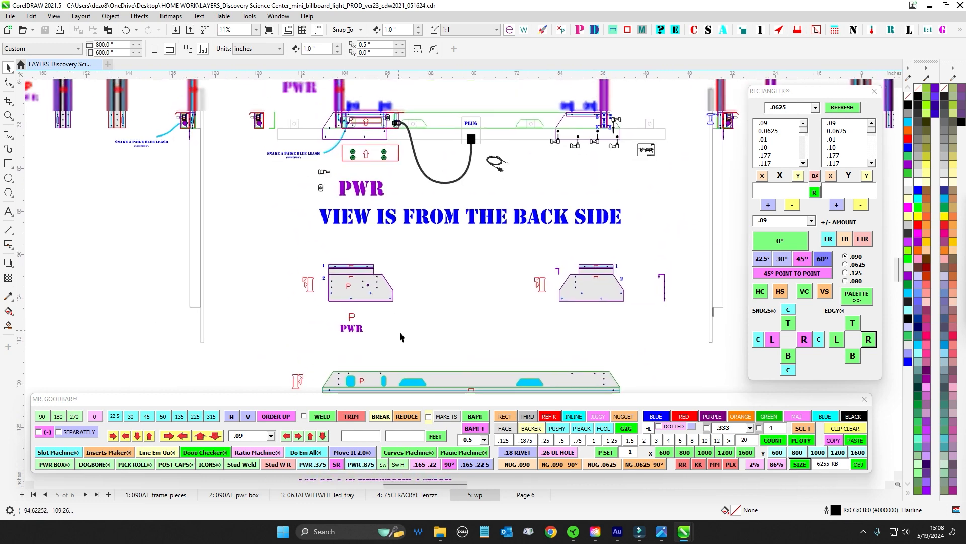
scroll(378, 229, up, 2)
scroll(340, 126, up, 1)
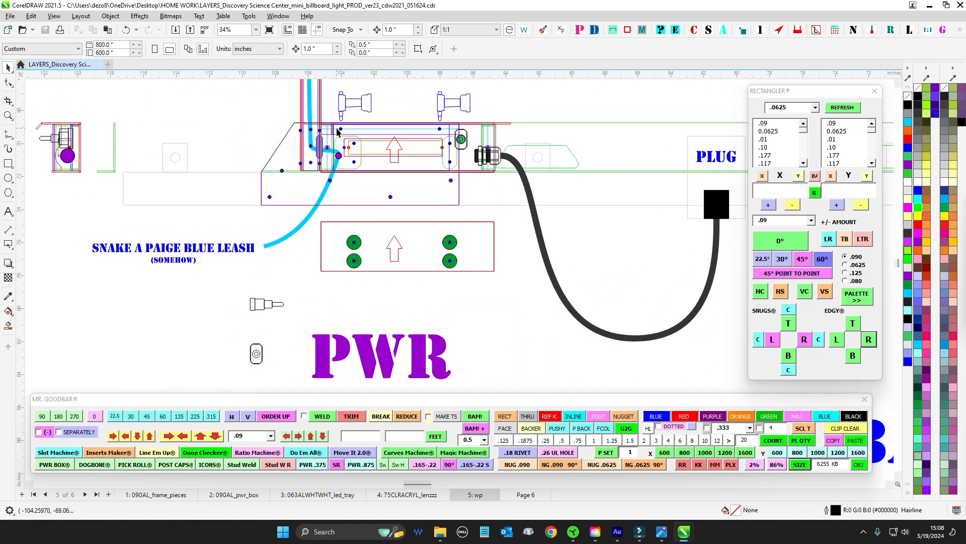
Inspect the blue leash's route from the power-side arm through the bracket and power box in the back view
scroll(423, 147, up, 2)
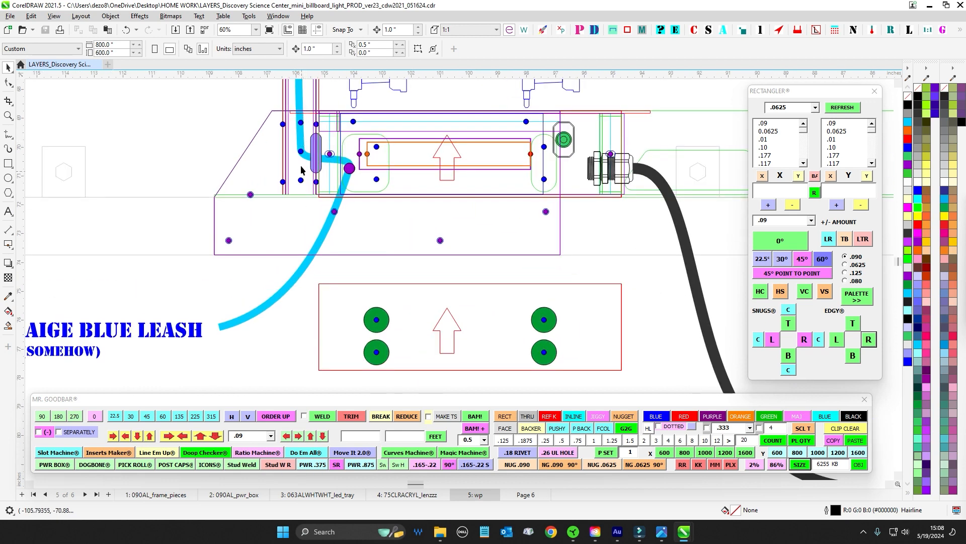
scroll(301, 123, down, 1)
drag(301, 122, 332, 204)
scroll(312, 191, down, 2)
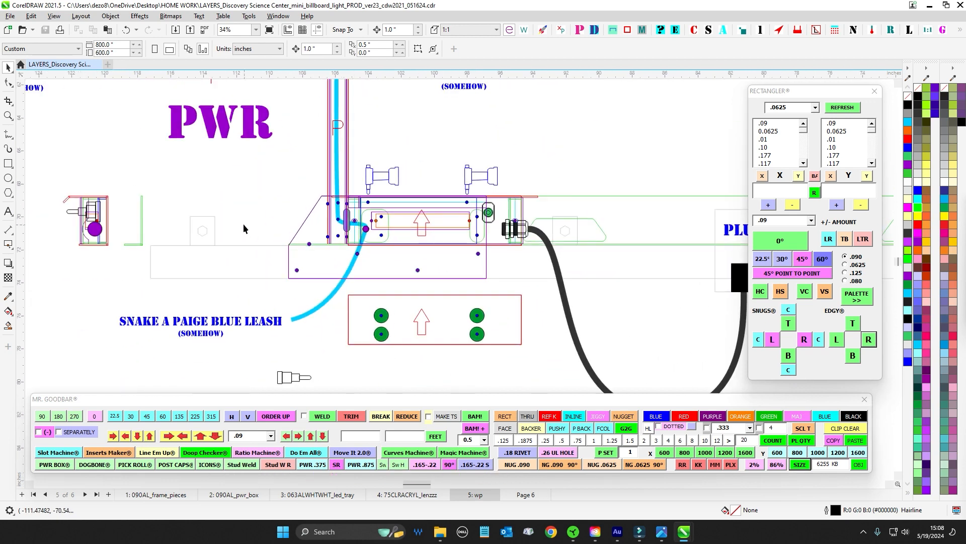
drag(243, 223, 287, 243)
scroll(287, 242, up, 2)
scroll(375, 239, down, 2)
drag(715, 232, 384, 251)
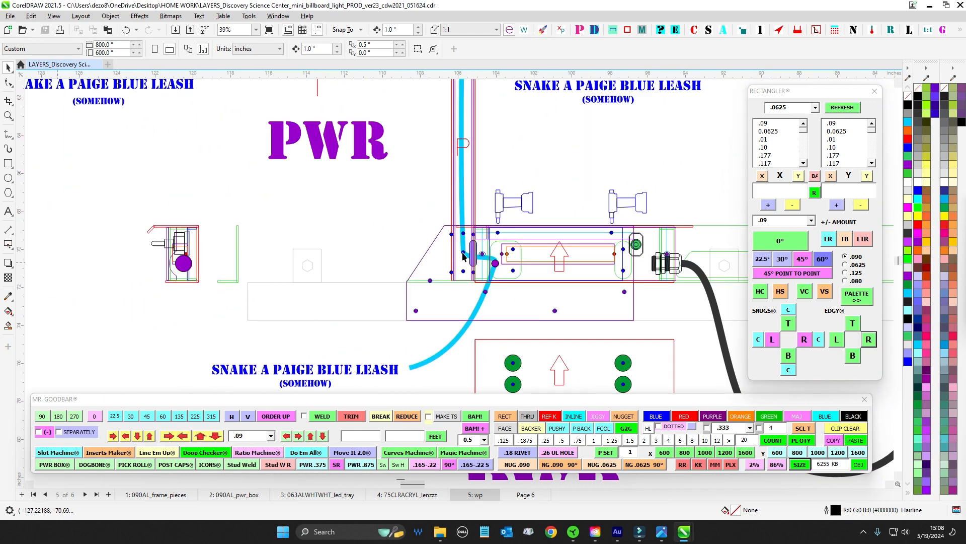
Examine the power-side bracket's flat parts 1 and 2 and the P-marked end of long frame part F
scroll(500, 350, down, 1)
drag(500, 350, 448, 106)
drag(446, 275, 433, 104)
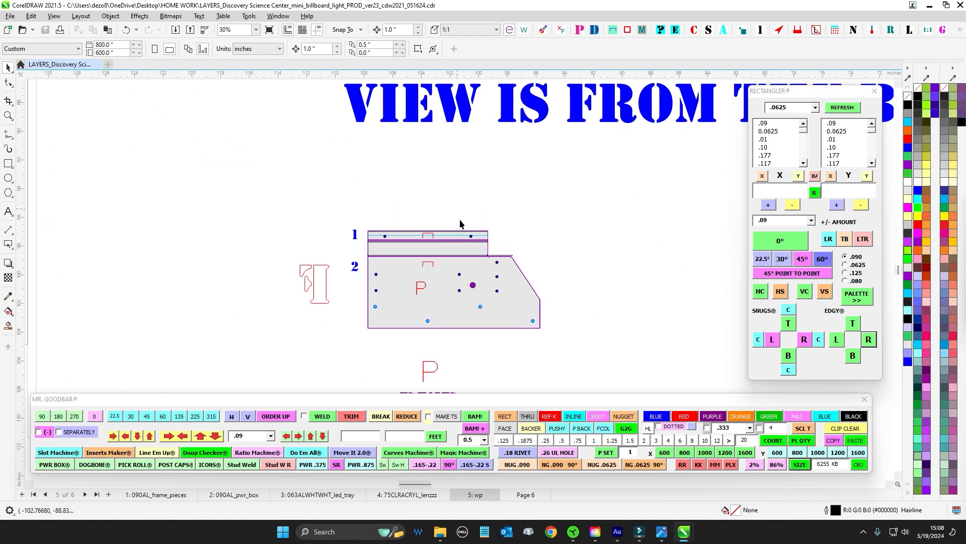
scroll(471, 330, down, 2)
drag(471, 330, 454, 89)
scroll(427, 211, up, 5)
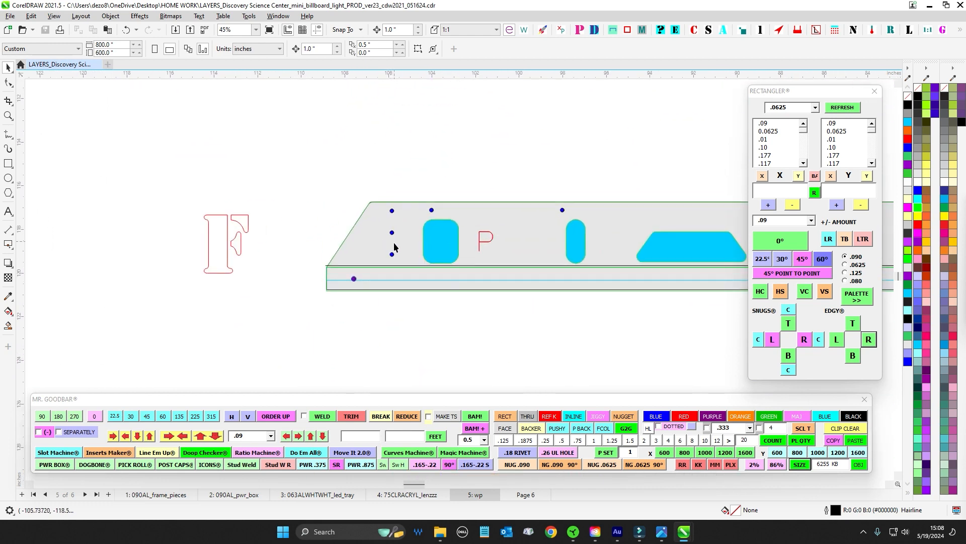
Compare the slots in the power-side arm parts with the blue leash's path in the side view
scroll(400, 272, down, 4)
drag(355, 260, 443, 377)
drag(244, 216, 436, 423)
scroll(446, 320, up, 2)
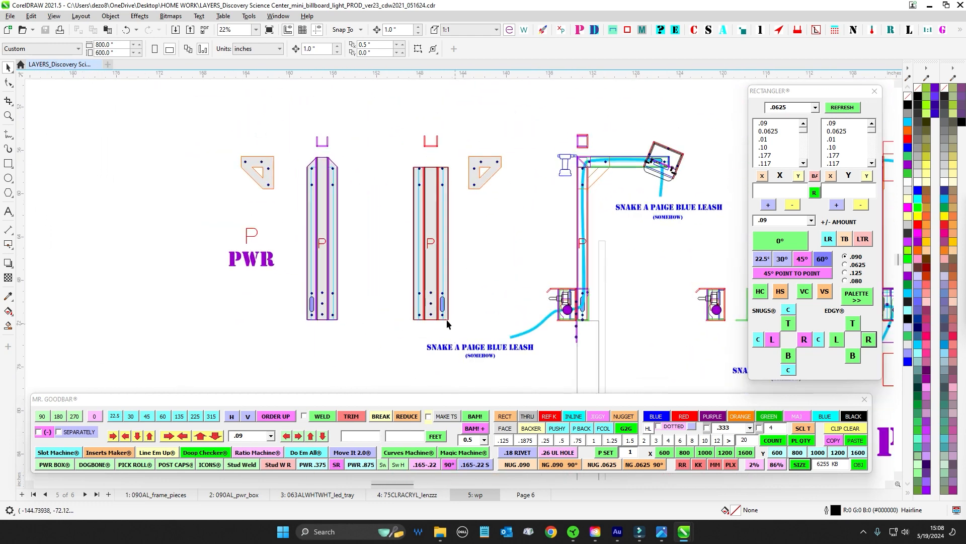
scroll(511, 320, down, 1)
drag(511, 320, 348, 284)
scroll(398, 266, up, 2)
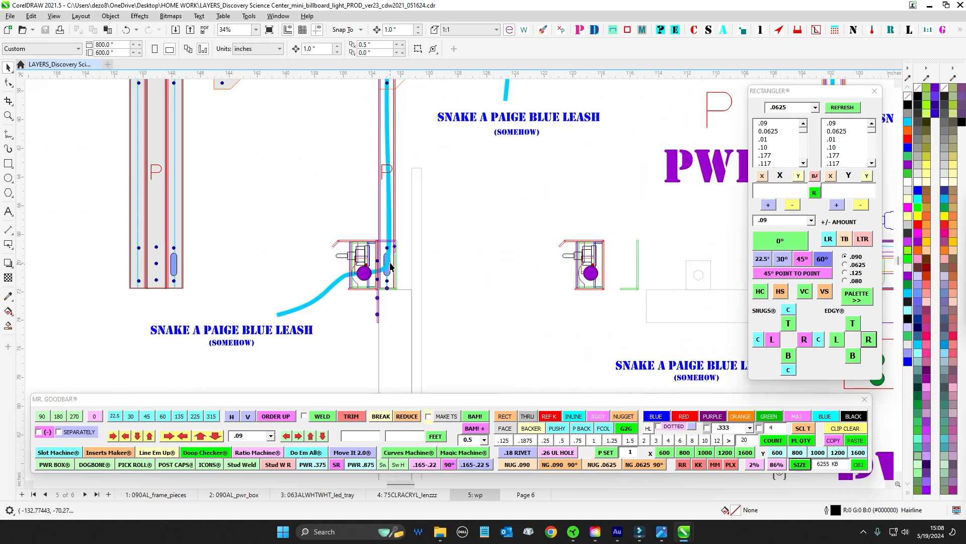
scroll(468, 308, down, 3)
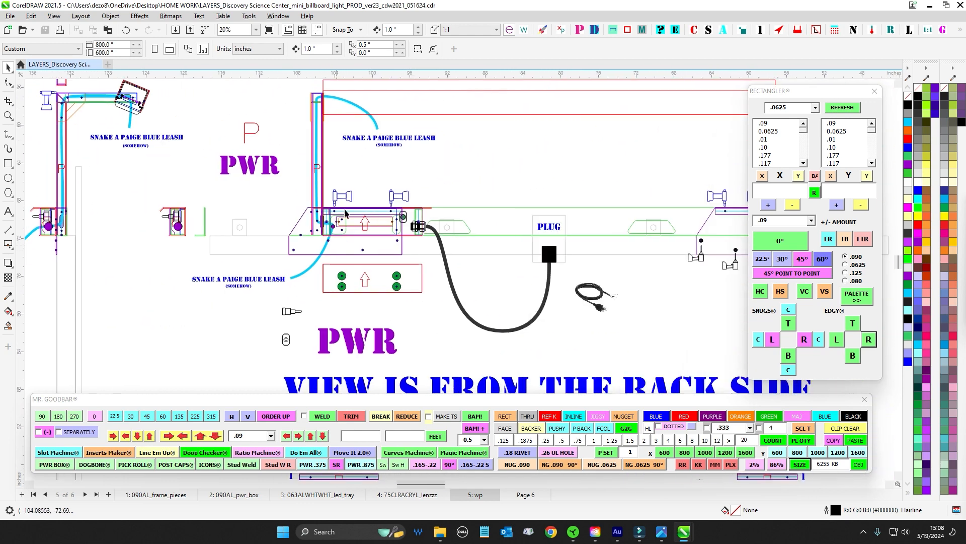
Locate the power box part views below the frame part and examine the cover with the 45° flange and bends 1 to 3
scroll(314, 218, down, 4)
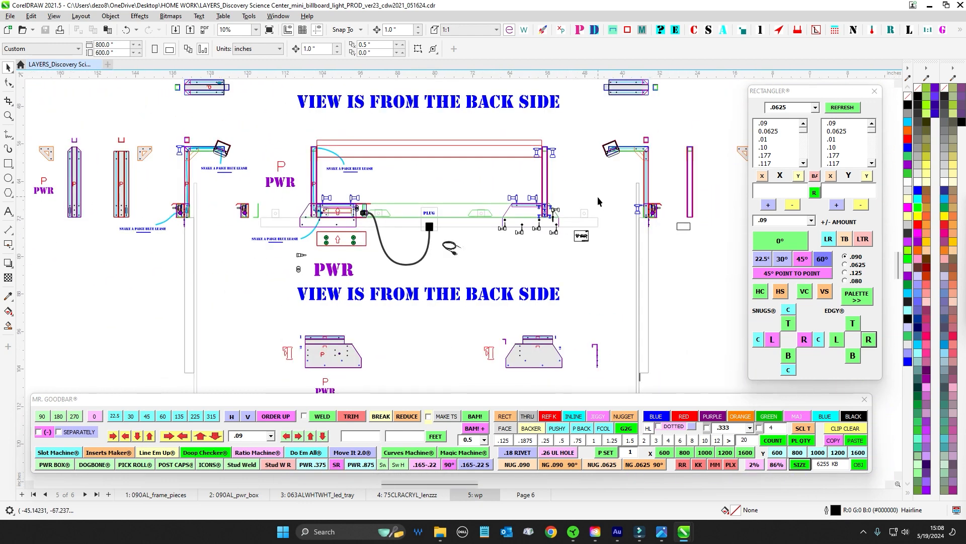
scroll(608, 204, down, 1)
drag(491, 288, 529, 230)
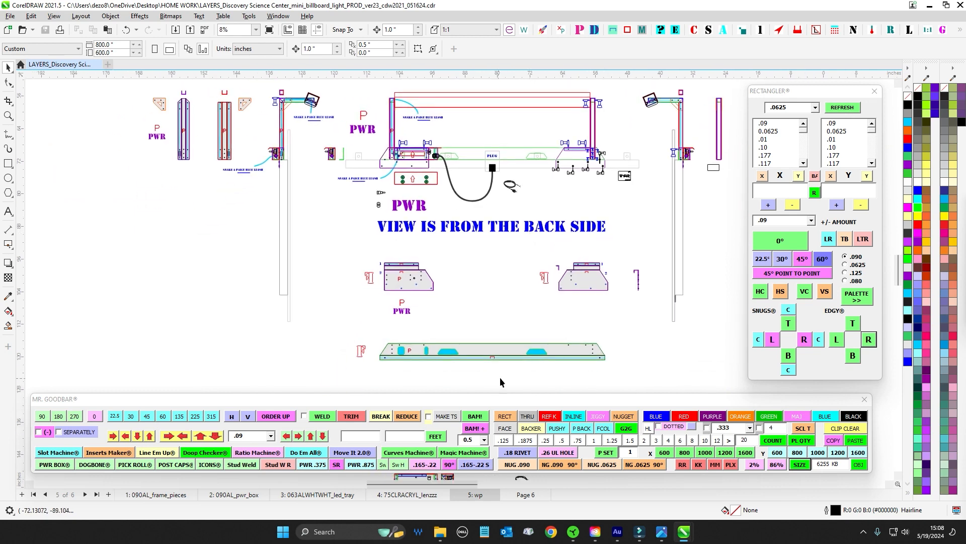
drag(500, 378, 500, 113)
drag(443, 329, 485, 258)
scroll(464, 267, up, 8)
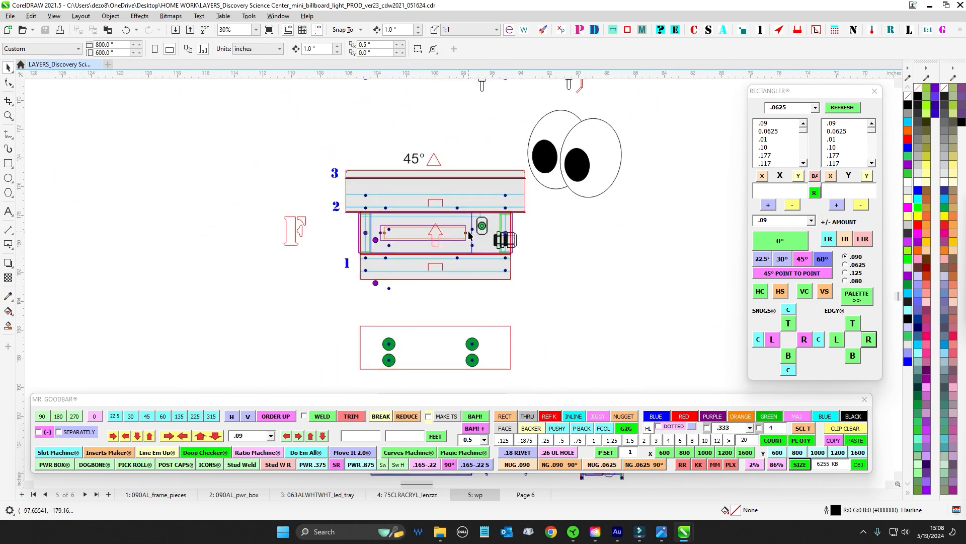
scroll(394, 193, up, 2)
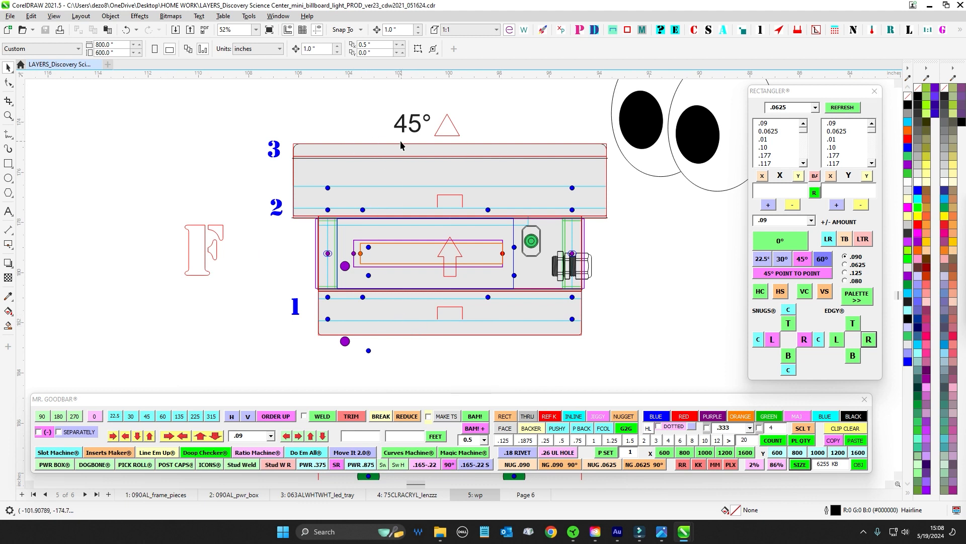
scroll(433, 153, up, 2)
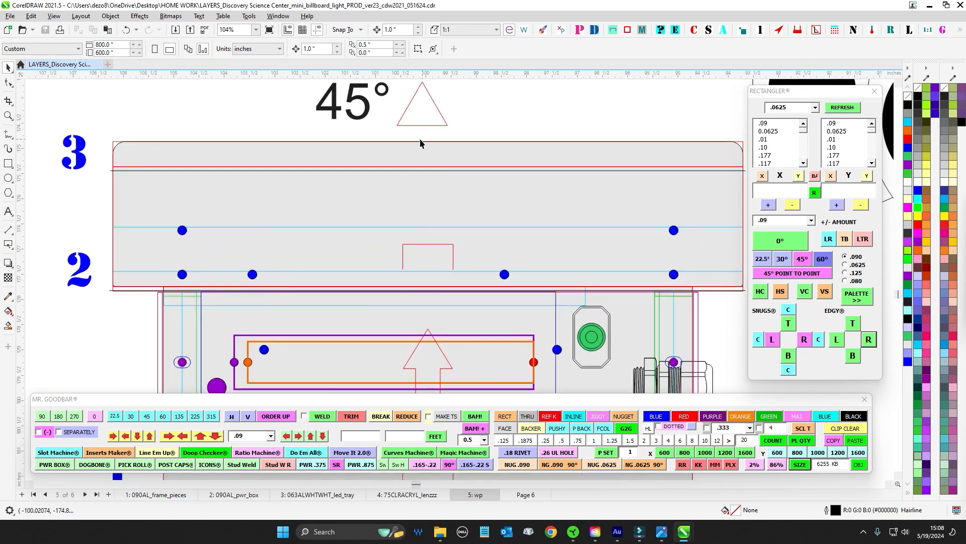
scroll(422, 156, down, 2)
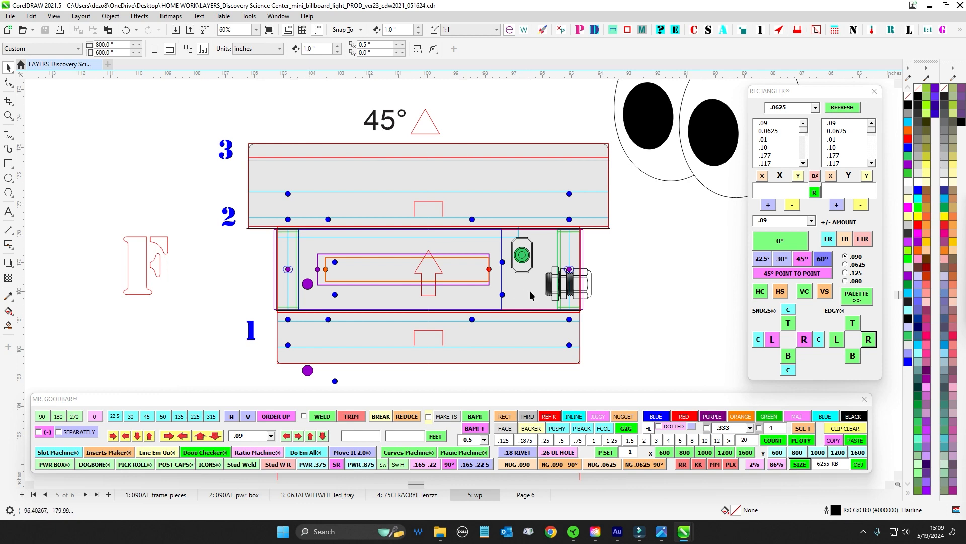
Examine the power box's inner tray part, including its power supply outlines, mounting holes and edge profiles
scroll(524, 274, down, 2)
drag(543, 339, 552, 171)
drag(625, 285, 596, 155)
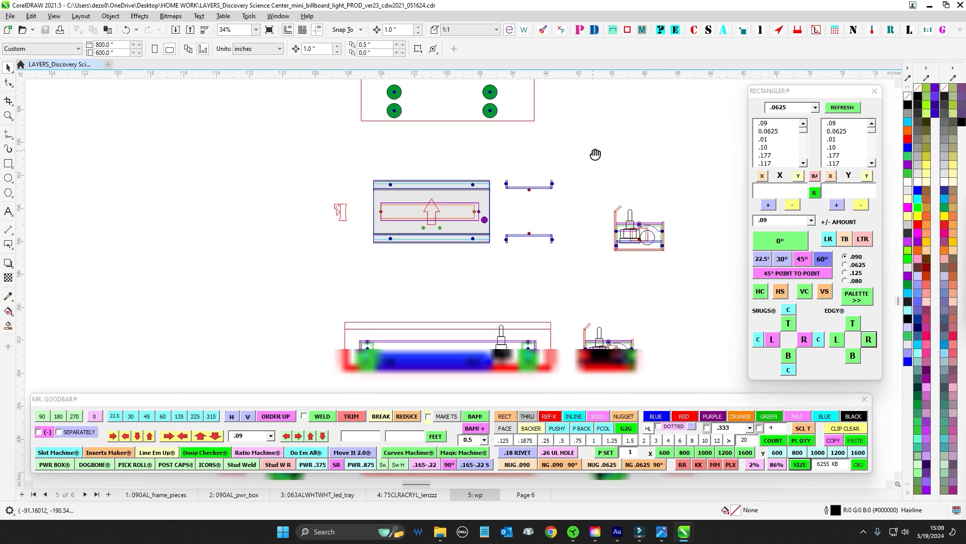
scroll(423, 206, up, 1)
scroll(529, 249, down, 2)
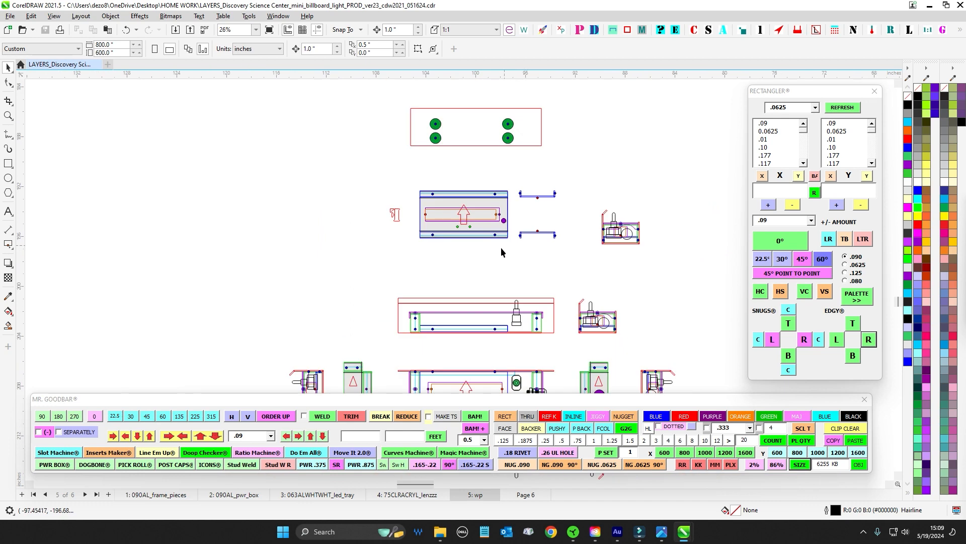
drag(484, 281, 529, 203)
scroll(503, 174, up, 5)
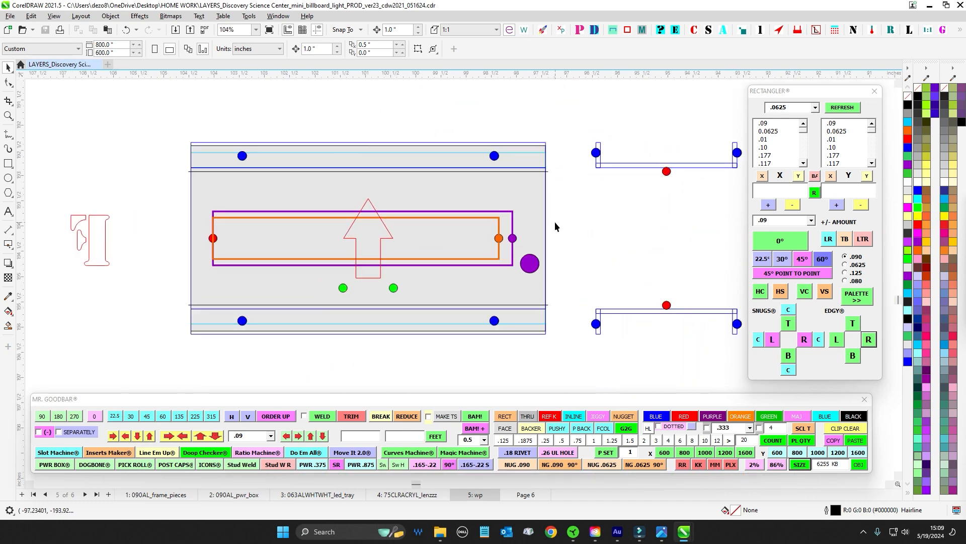
scroll(568, 224, down, 2)
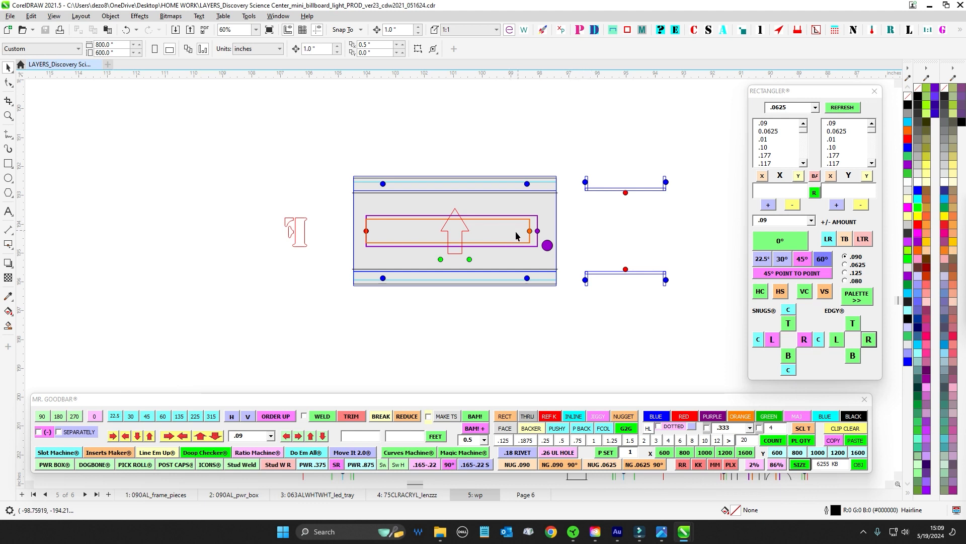
scroll(441, 274, up, 2)
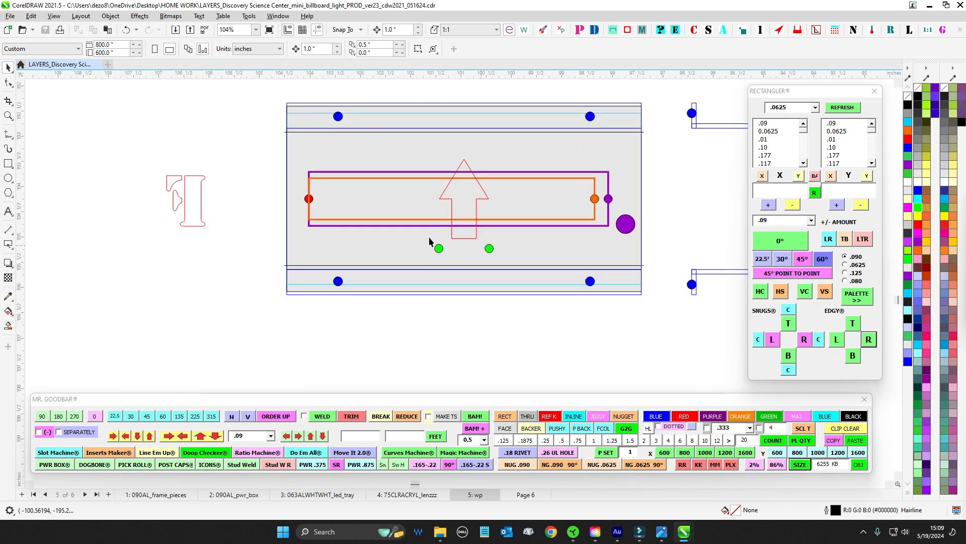
scroll(439, 235, down, 4)
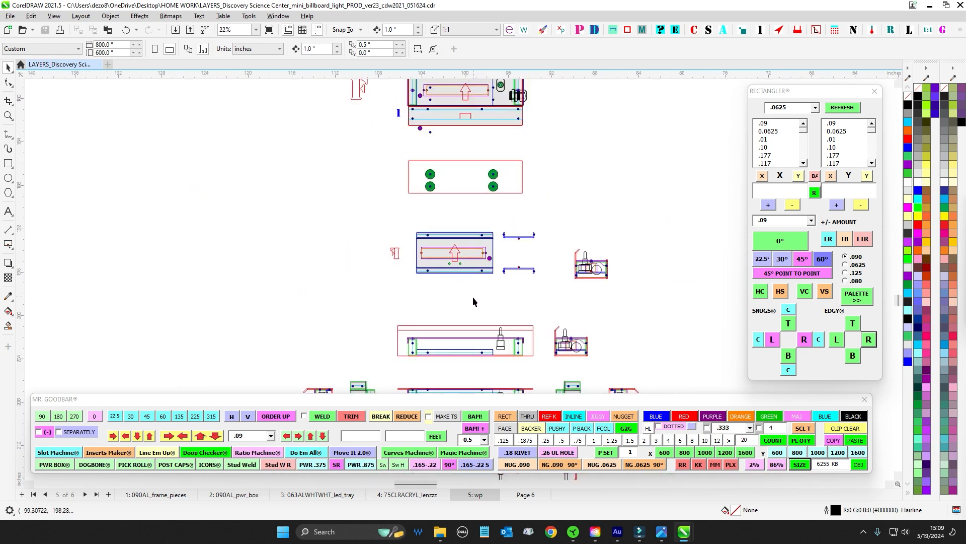
Review the power box's assembled views and the SW cover plate with its switch hole and end slots
scroll(476, 290, down, 2)
scroll(506, 322, up, 2)
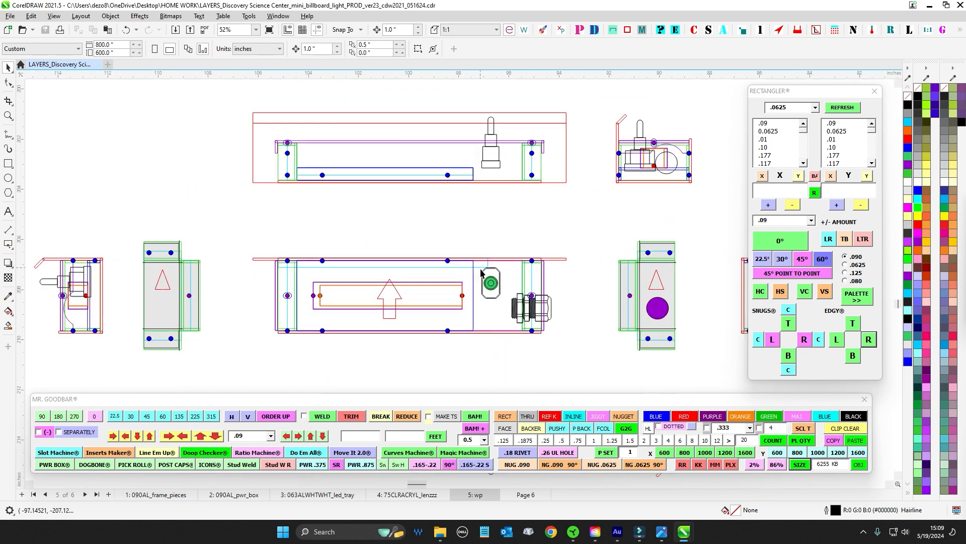
scroll(481, 273, down, 4)
scroll(484, 240, down, 2)
scroll(484, 240, up, 4)
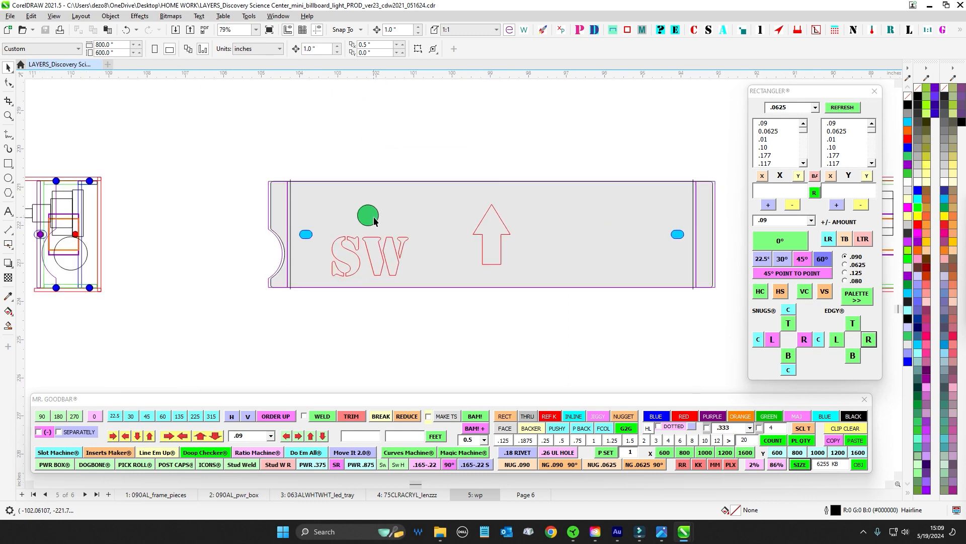
scroll(379, 213, down, 2)
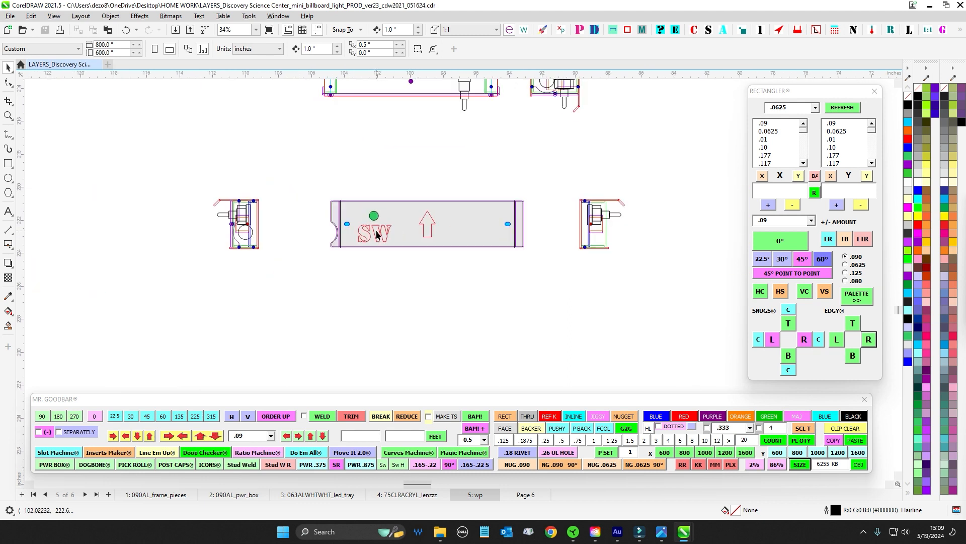
scroll(477, 306, up, 2)
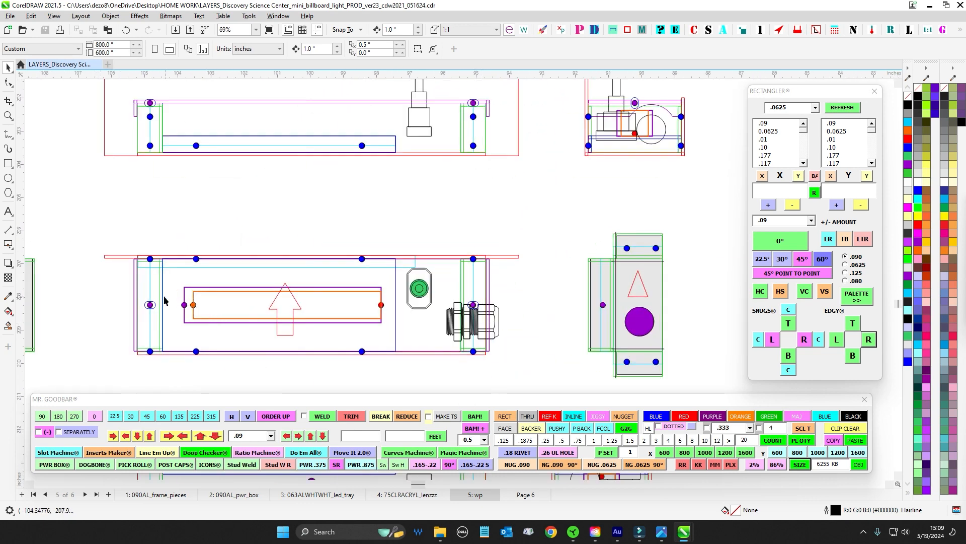
Compare the power box's two end caps with the assembled front view and select the cable gland in that view
scroll(685, 301, up, 1)
drag(384, 301, 760, 286)
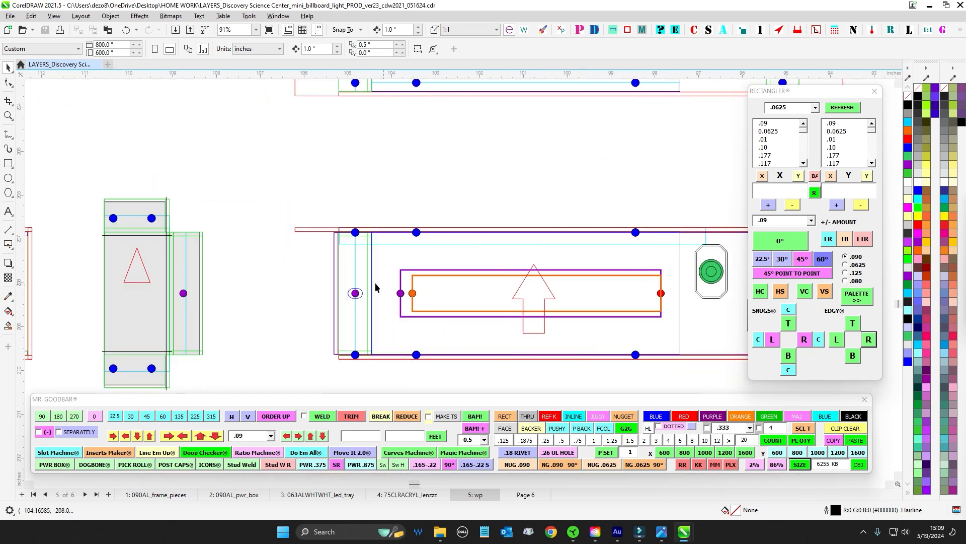
scroll(339, 276, down, 1)
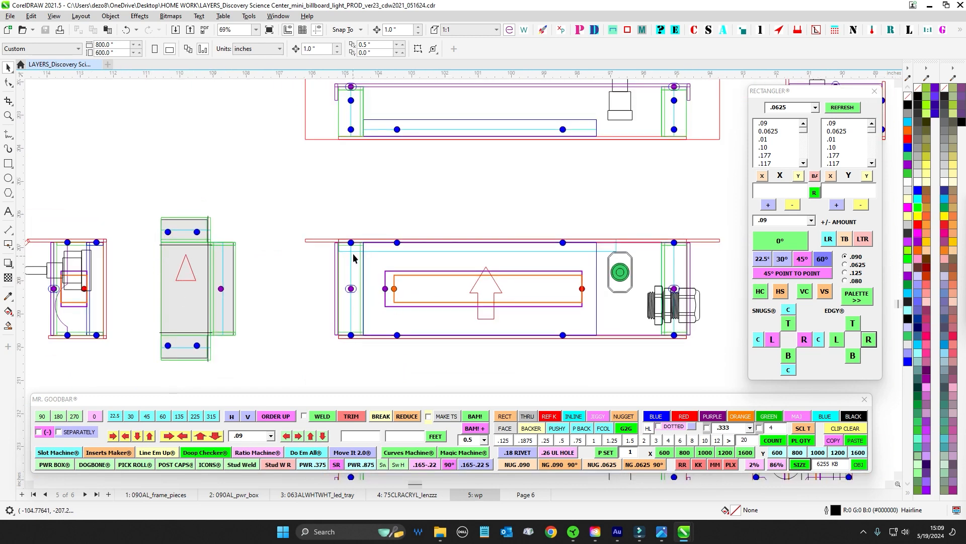
drag(717, 302, 535, 267)
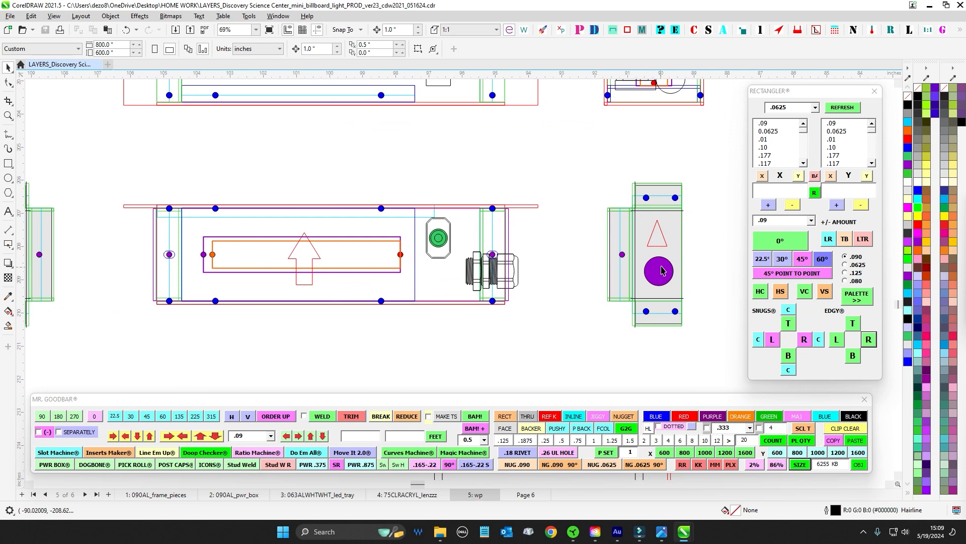
scroll(660, 266, up, 1)
scroll(434, 268, down, 1)
drag(463, 246, 360, 303)
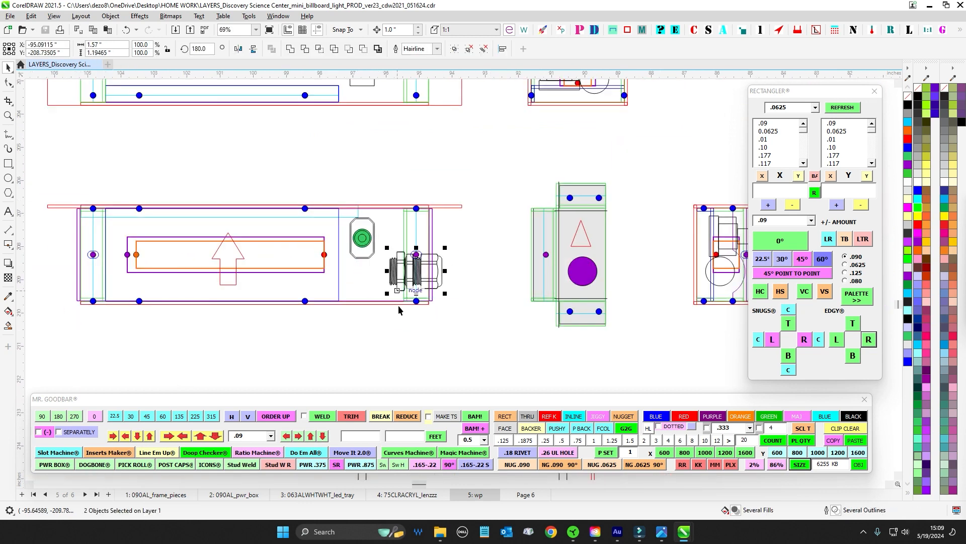
Switch to Photos and inspect the outlet box and conduit behind the billboard in IMG_6981.JPG
scroll(423, 313, down, 3)
mouse_move(492, 185)
mouse_down()
mouse_move(486, 321)
mouse_move(458, 379)
mouse_up()
scroll(458, 379, down, 1)
drag(483, 265, 463, 330)
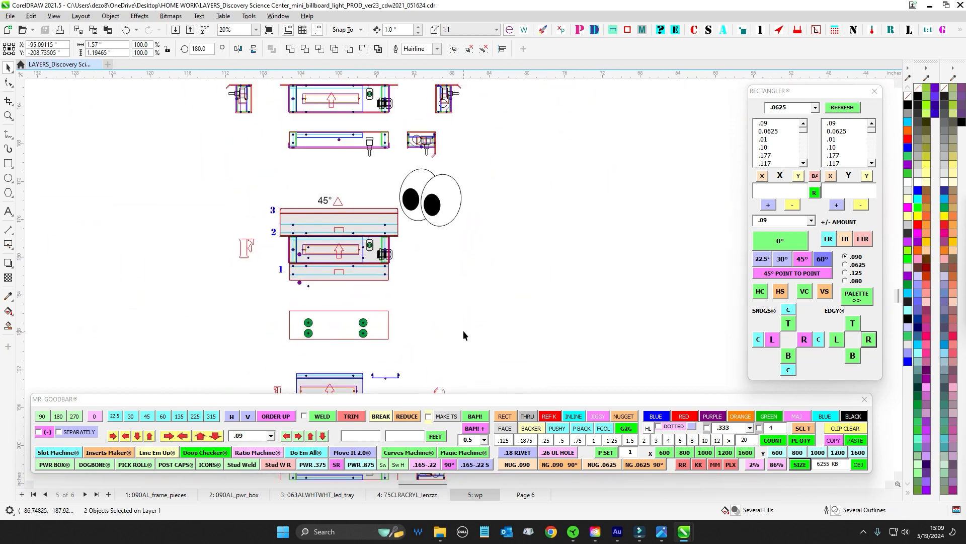
scroll(463, 336, down, 2)
mouse_move(660, 534)
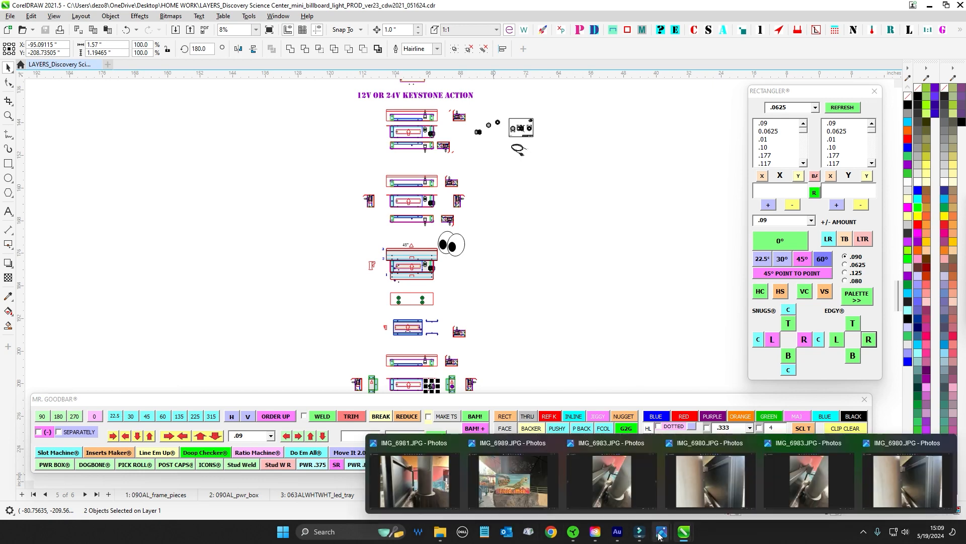
click(400, 481)
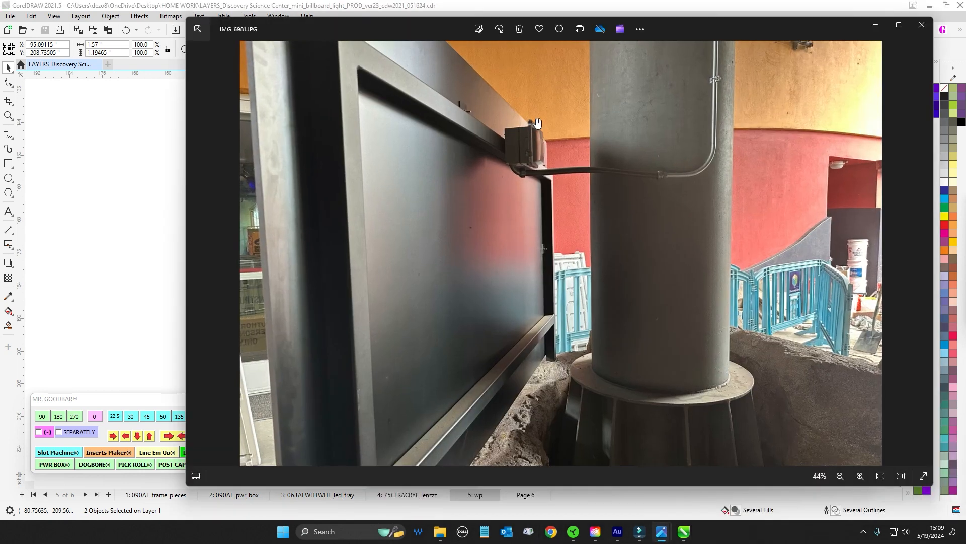
scroll(537, 123, up, 2)
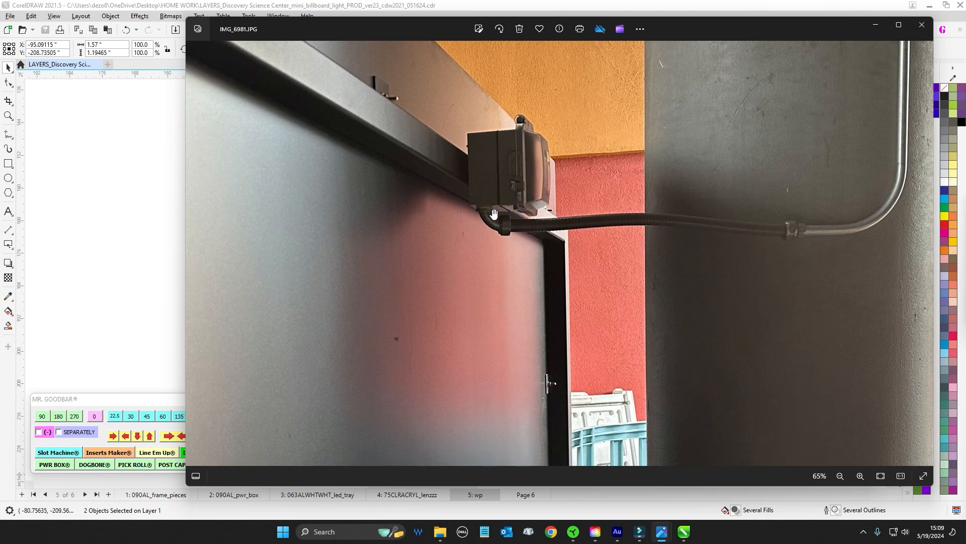
scroll(568, 221, down, 4)
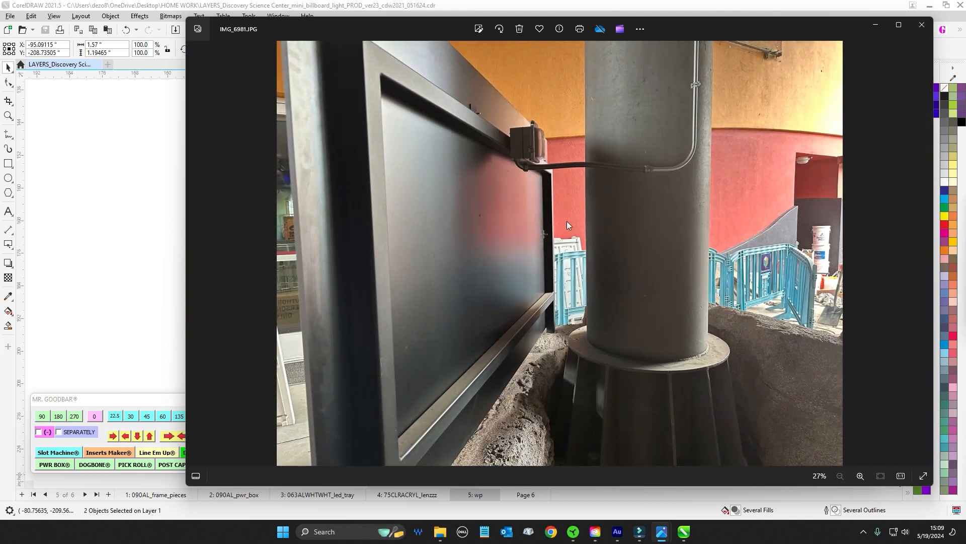
Return to CorelDRAW and select the power cord image below the dimensioned cable gland drawing
click(685, 535)
scroll(467, 205, up, 3)
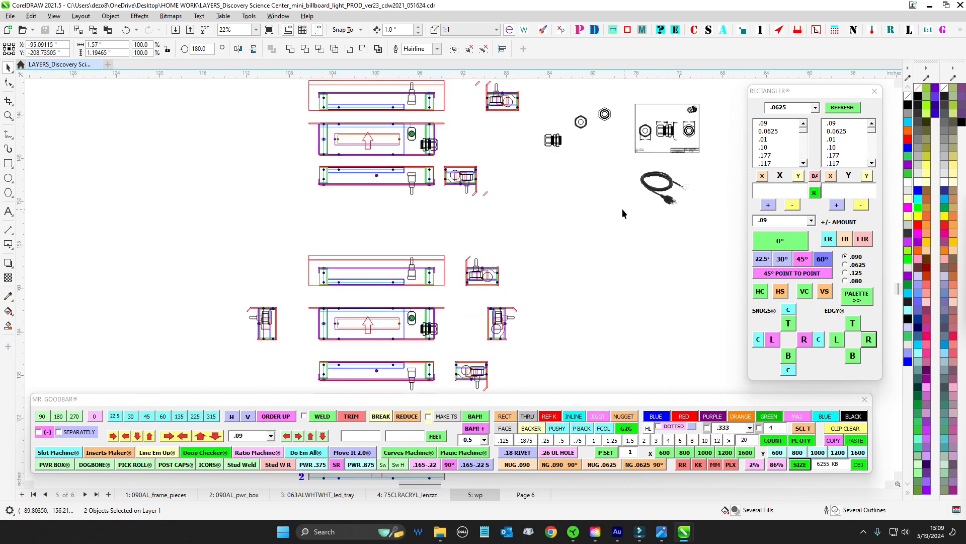
scroll(572, 218, up, 2)
drag(699, 271, 707, 260)
scroll(706, 259, up, 1)
drag(657, 189, 585, 253)
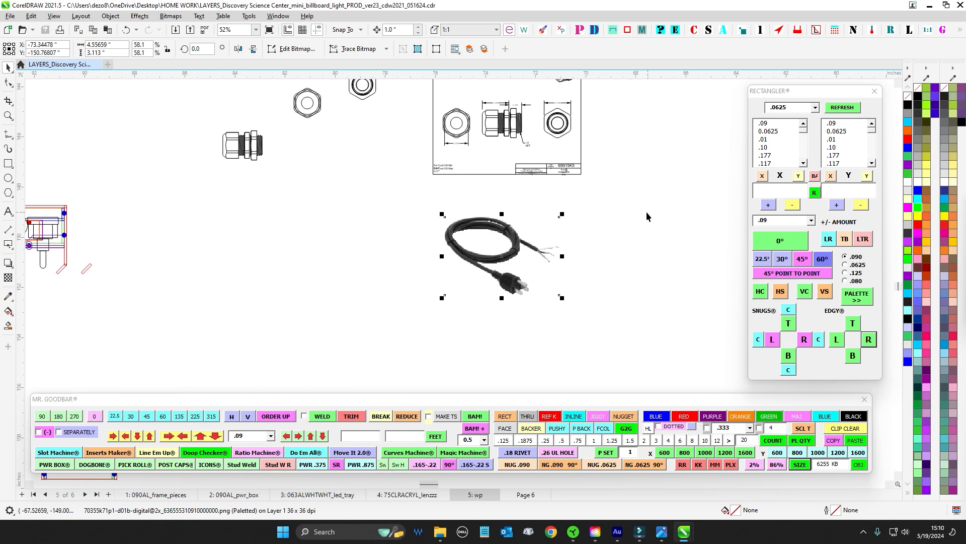
Select the dimensioned cable gland drawing above the power cord and compare it with the gland in the power box's front view
scroll(646, 215, down, 2)
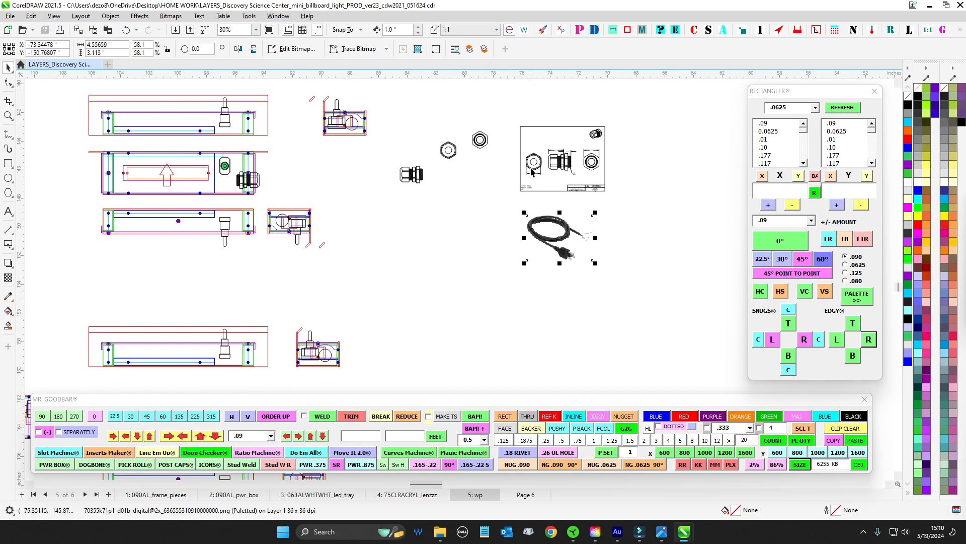
scroll(533, 171, up, 2)
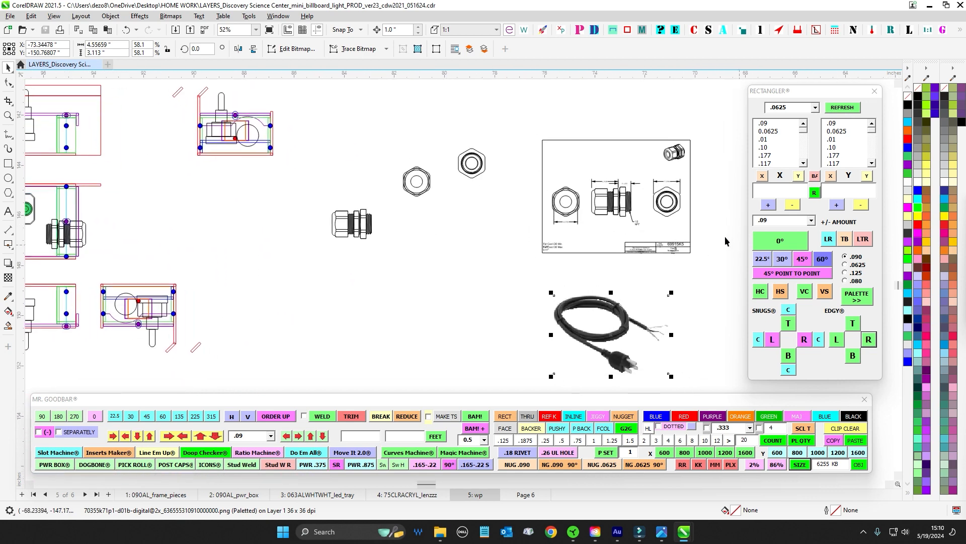
drag(500, 177, 745, 269)
drag(345, 301, 608, 311)
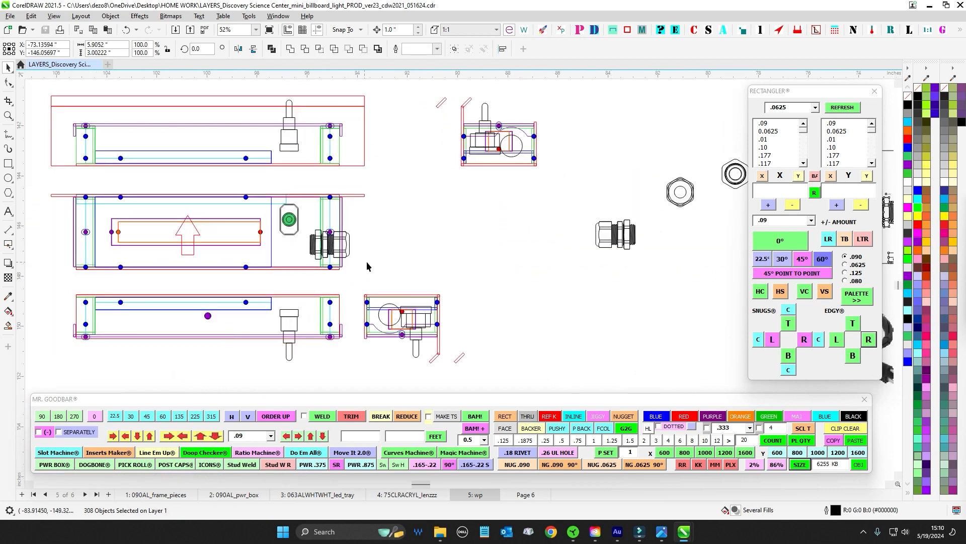
scroll(362, 256, up, 2)
scroll(419, 237, down, 1)
drag(735, 277, 403, 257)
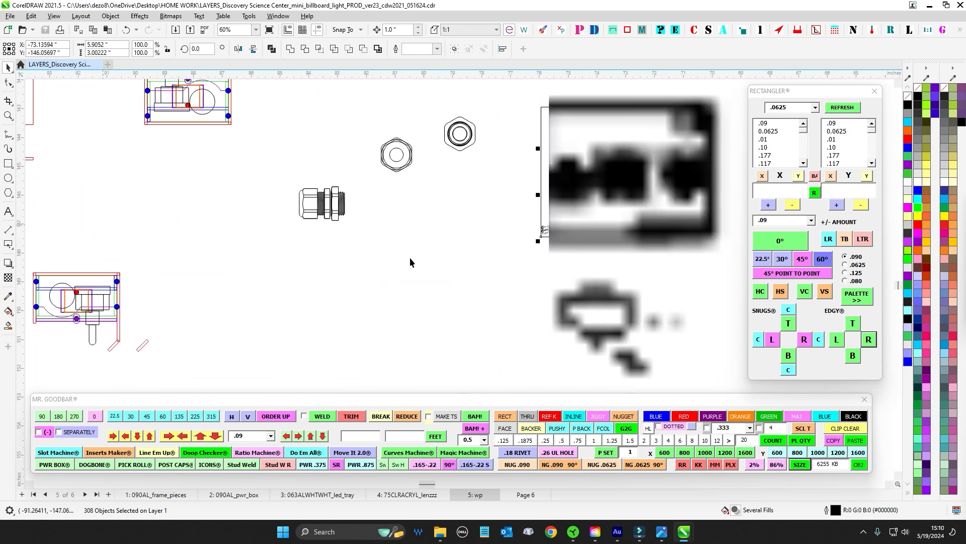
Inspect the loose cable gland views and the power cord alongside the power box's assembled views
scroll(700, 345, up, 2)
scroll(704, 340, up, 1)
scroll(678, 317, down, 3)
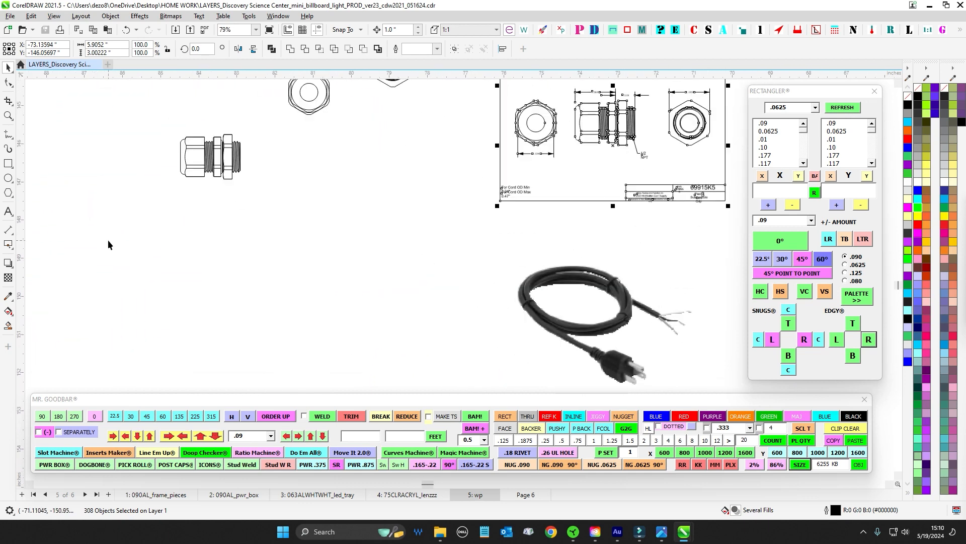
drag(108, 244, 606, 291)
scroll(607, 291, down, 1)
scroll(323, 213, up, 2)
scroll(430, 246, down, 3)
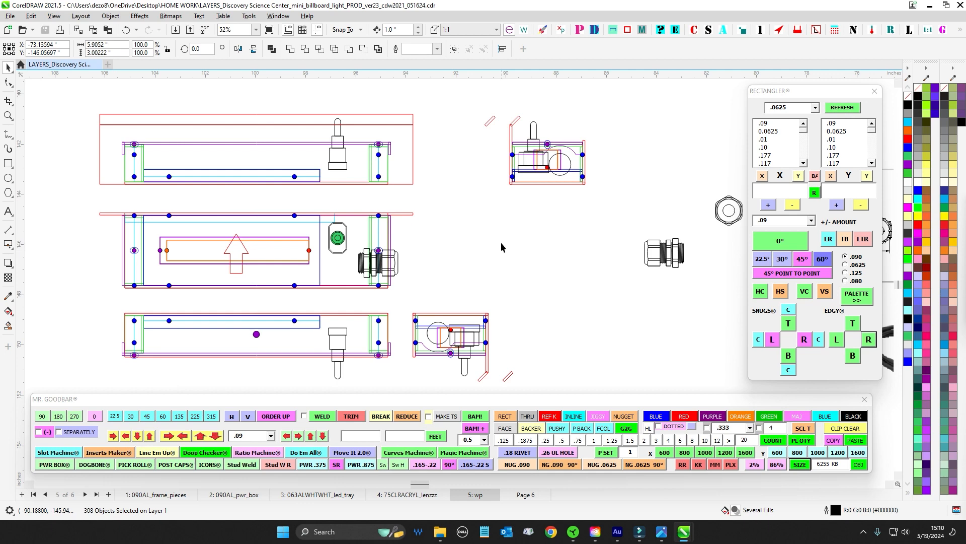
Review the power box's assembled front and side views below the 12V OR 24V KEYSTONE ACTION heading
scroll(503, 244, down, 1)
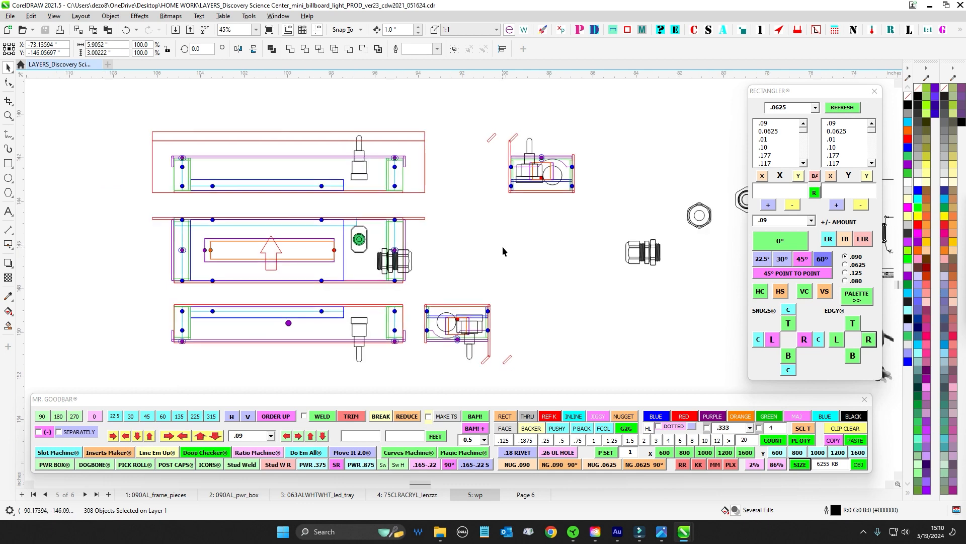
scroll(496, 247, up, 1)
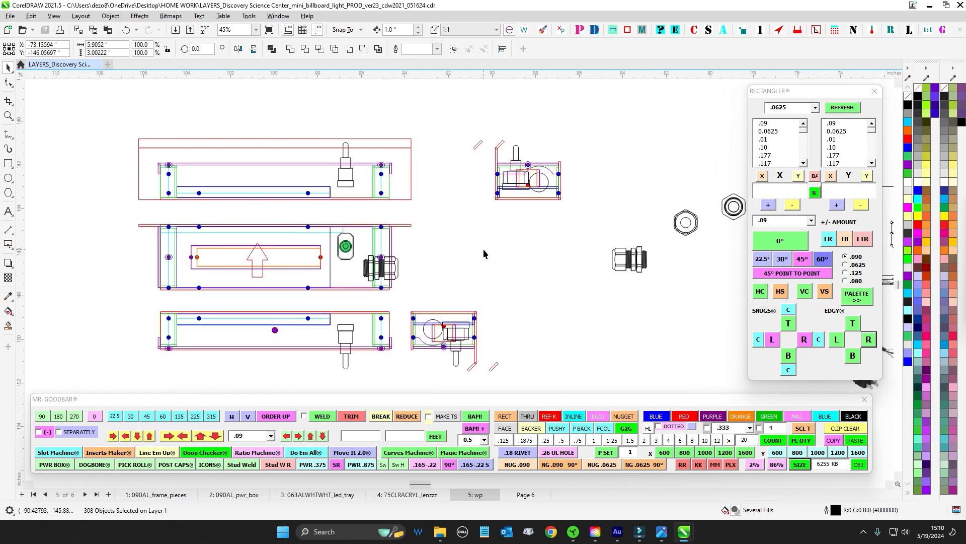
scroll(385, 266, up, 3)
scroll(569, 270, down, 6)
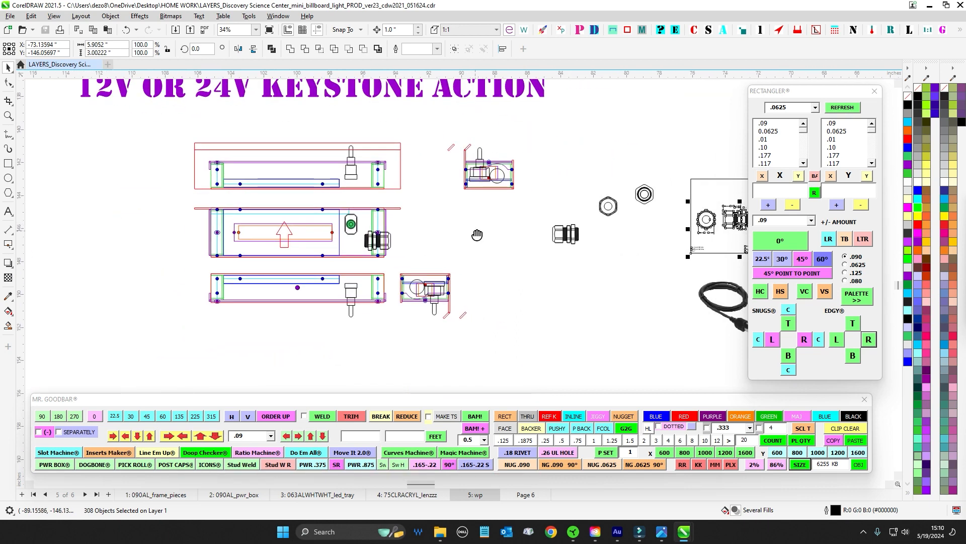
drag(476, 235, 476, 252)
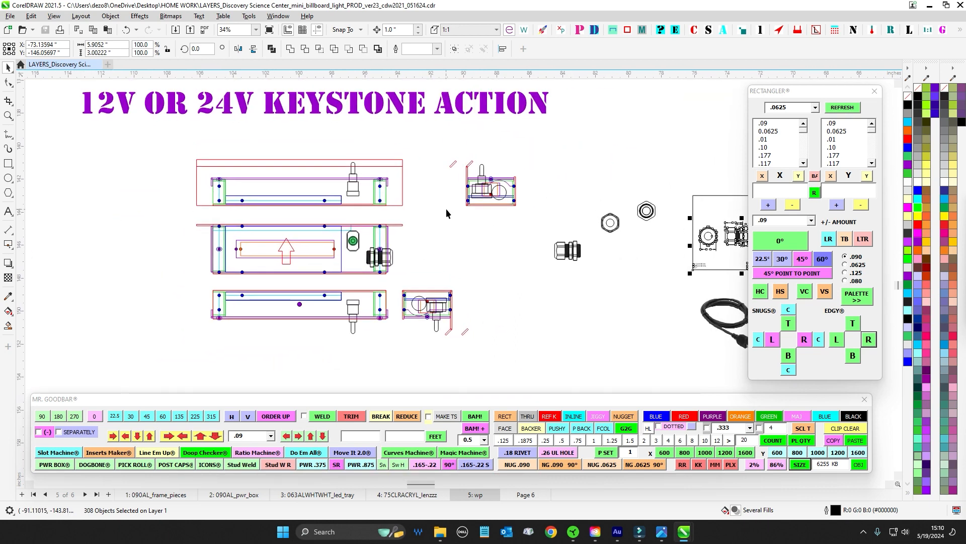
scroll(488, 242, down, 1)
scroll(691, 307, up, 5)
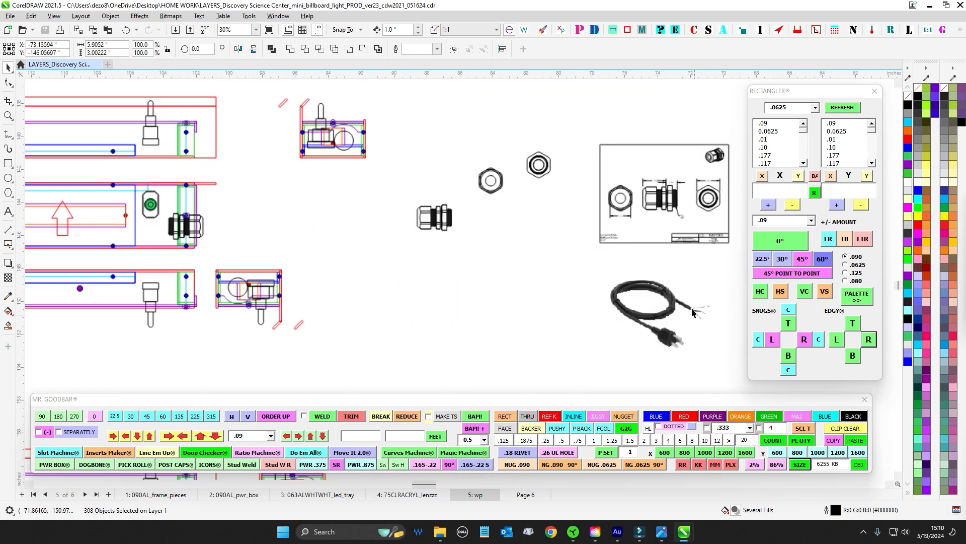
Examine the cable gland at the end of the power box's front view and clear the drawing selection
scroll(331, 306, up, 4)
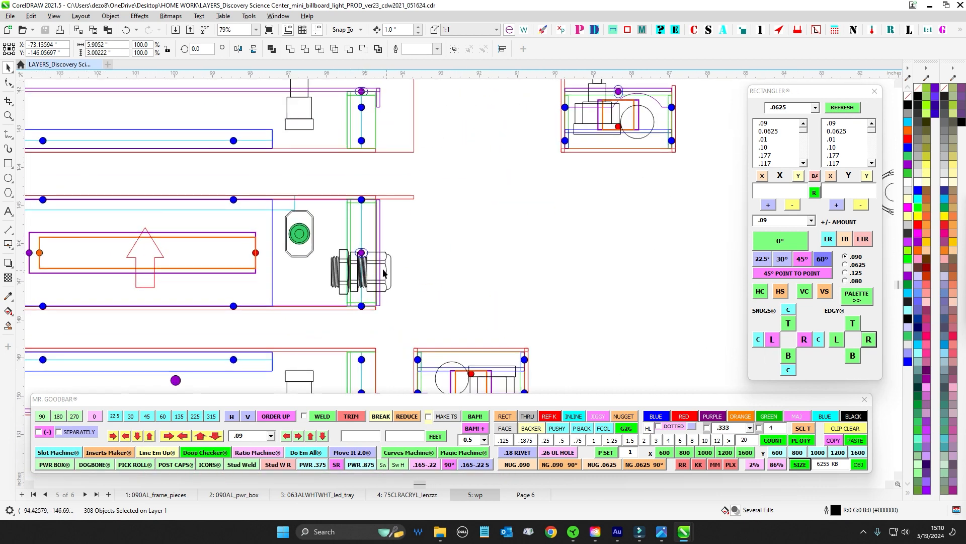
scroll(321, 269, down, 5)
drag(477, 298, 317, 302)
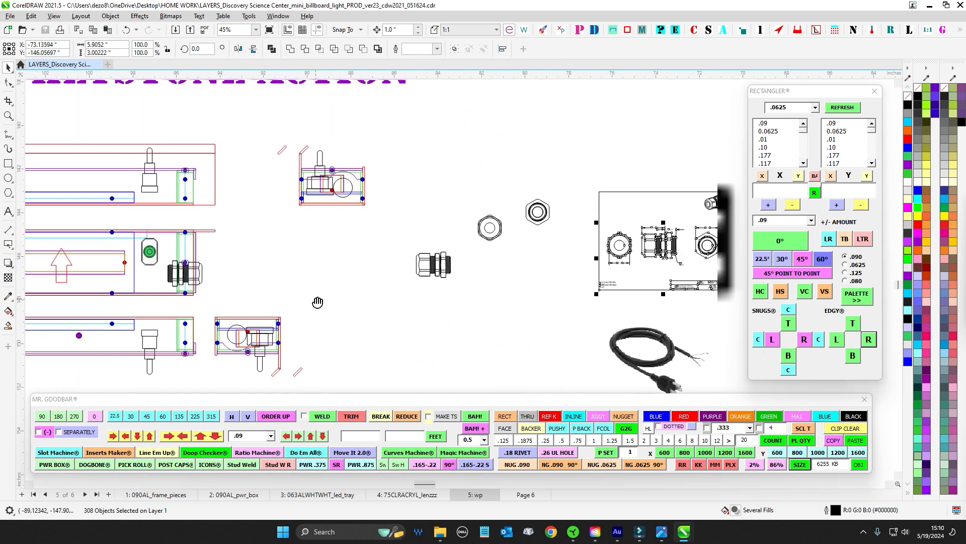
click(445, 280)
scroll(431, 273, up, 5)
scroll(433, 267, up, 1)
scroll(458, 297, down, 5)
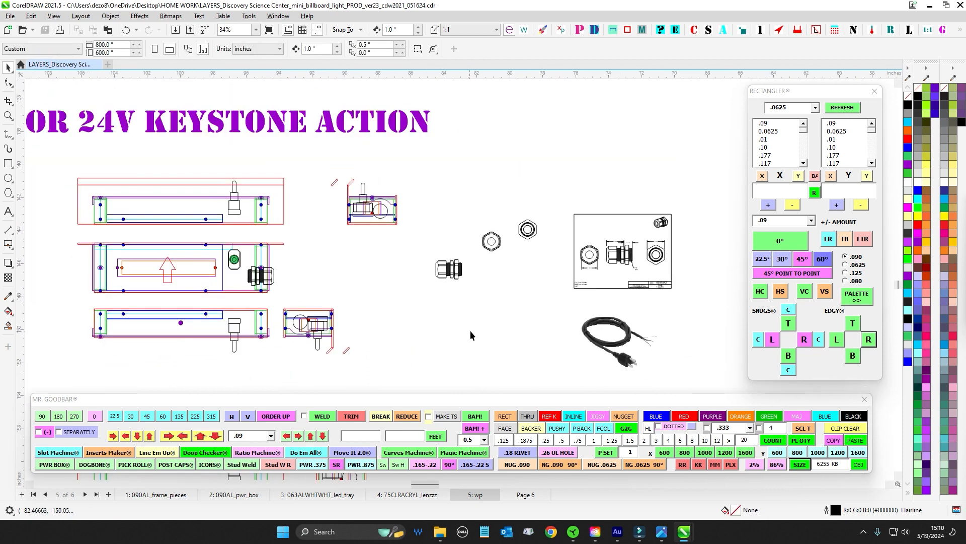
Review the stacked power box view sets between the long frame plate and the 45° flat layout
drag(472, 332, 509, 373)
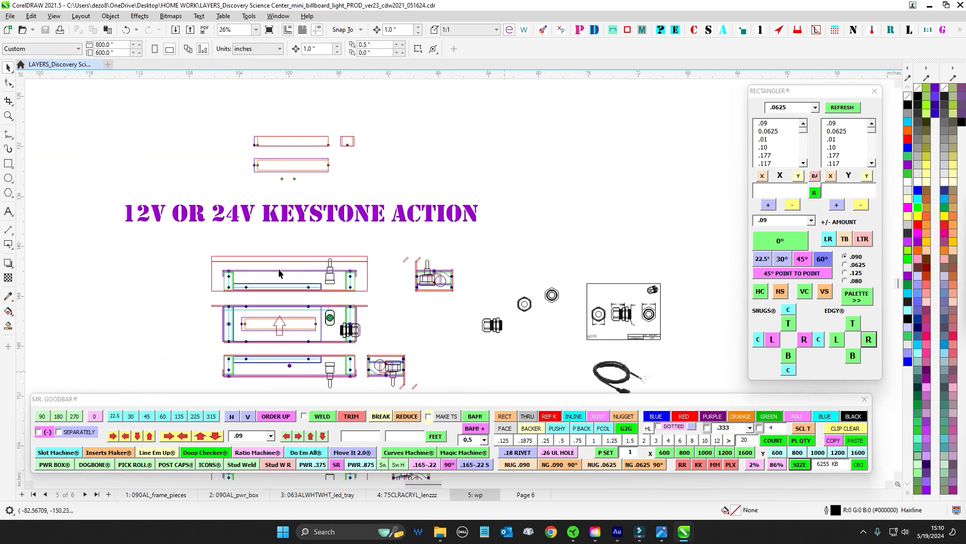
scroll(389, 240, down, 4)
drag(445, 290, 445, 225)
scroll(348, 246, up, 4)
scroll(431, 227, down, 3)
scroll(481, 322, down, 3)
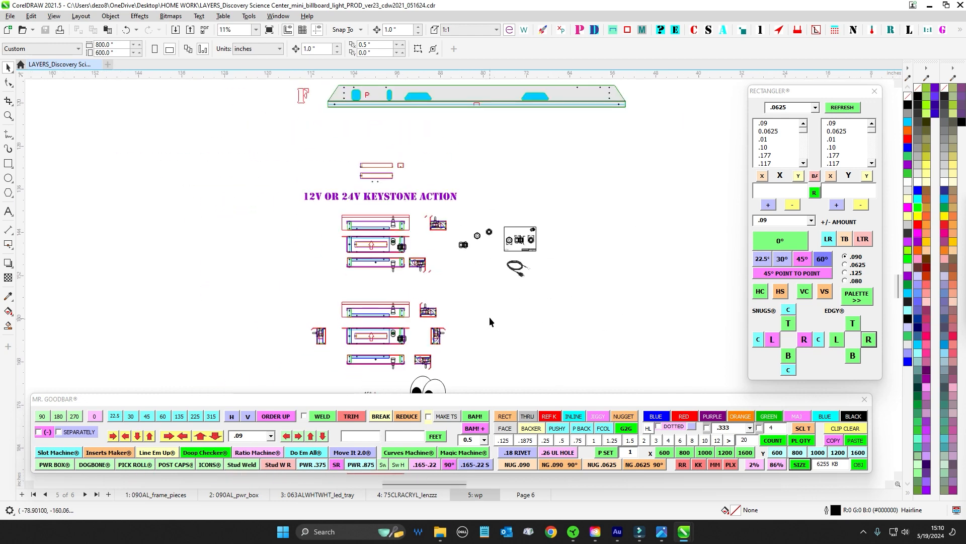
drag(396, 335, 362, 220)
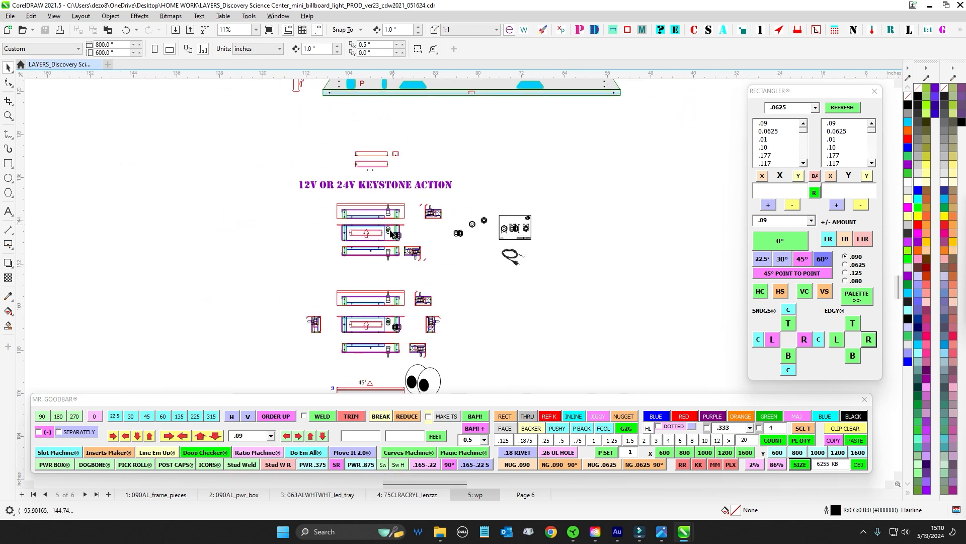
Select the bracket parts below the back-side assembly view, and the light box views above the PUT DIFFUSER ON FACE note
drag(407, 132, 396, 337)
scroll(397, 338, down, 5)
scroll(390, 289, up, 3)
drag(334, 227, 402, 288)
drag(482, 232, 569, 302)
scroll(345, 231, up, 3)
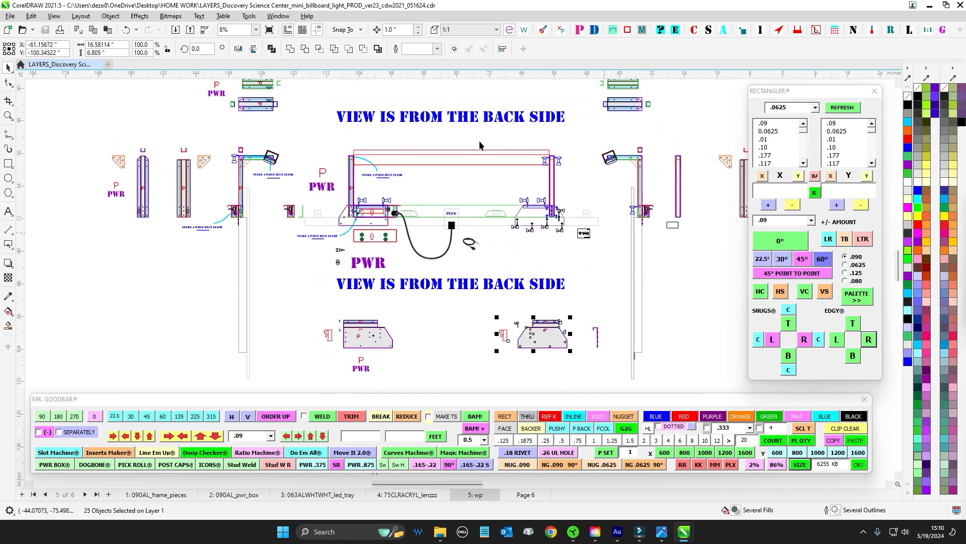
scroll(479, 146, up, 10)
drag(319, 141, 626, 206)
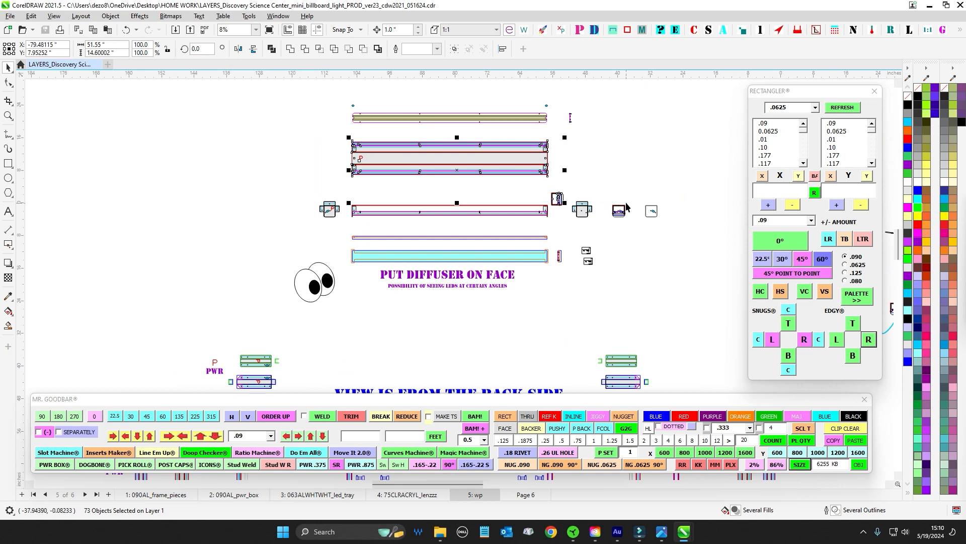
Select the narrow blue slot near the P mark on the long frame plate and compare it with the back-side assembly
scroll(528, 209, down, 1)
scroll(532, 209, down, 5)
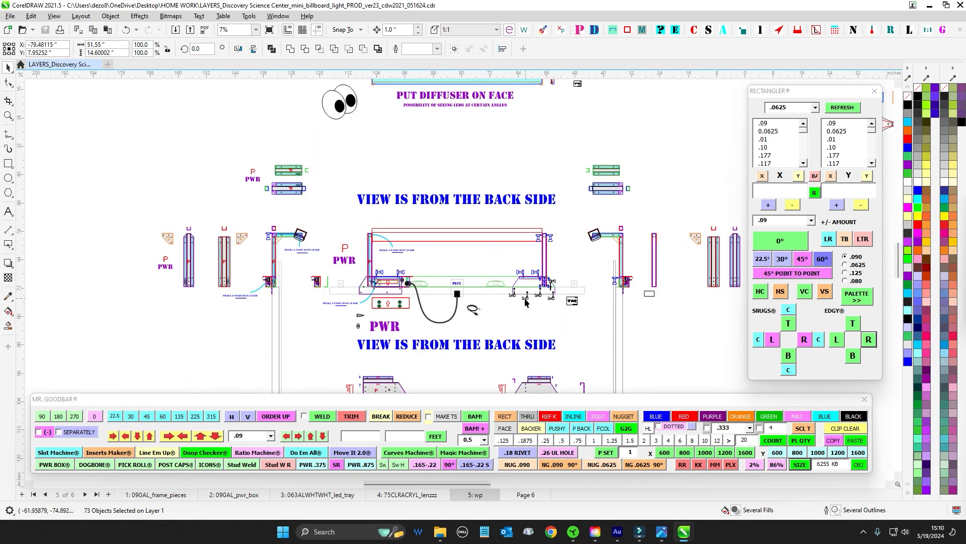
drag(419, 344, 441, 322)
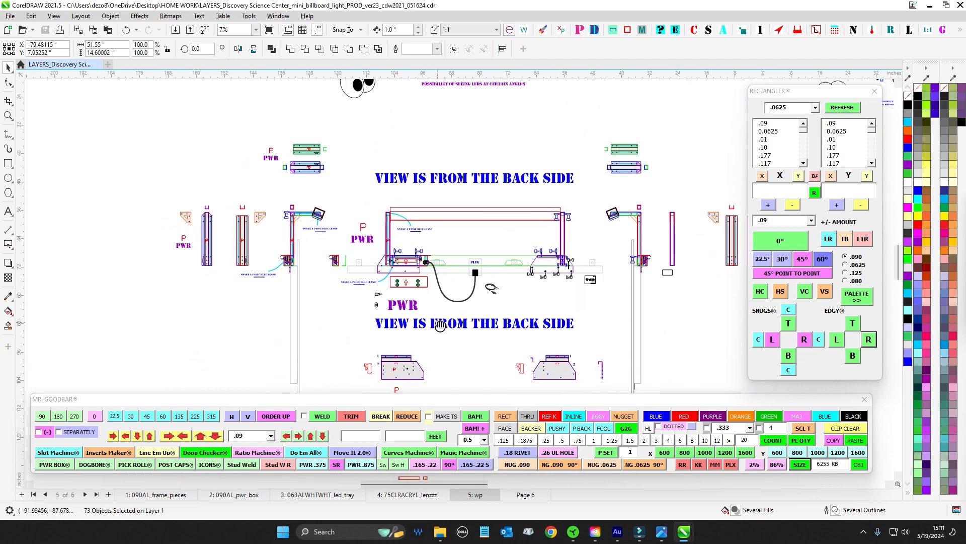
drag(477, 190, 497, 115)
scroll(431, 302, up, 4)
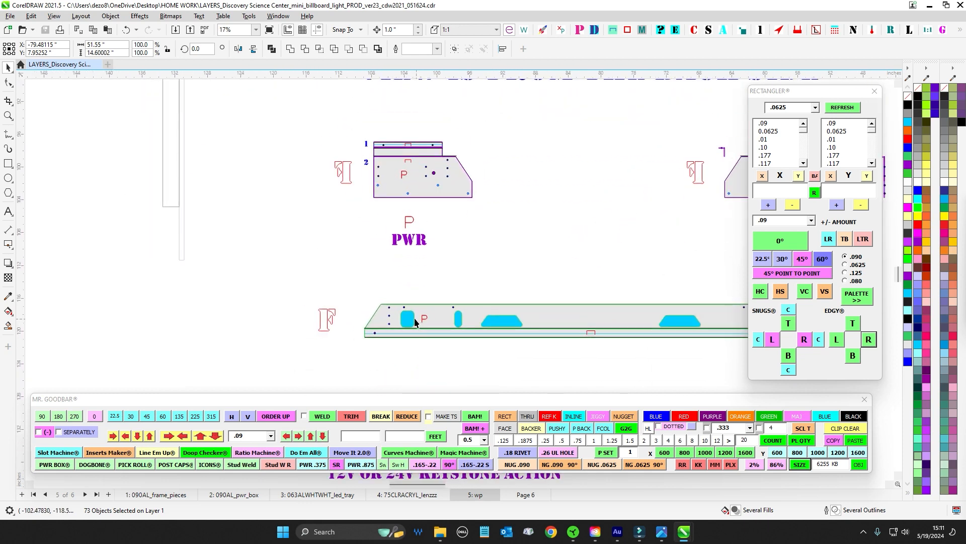
click(459, 321)
click(459, 321)
scroll(459, 322, down, 2)
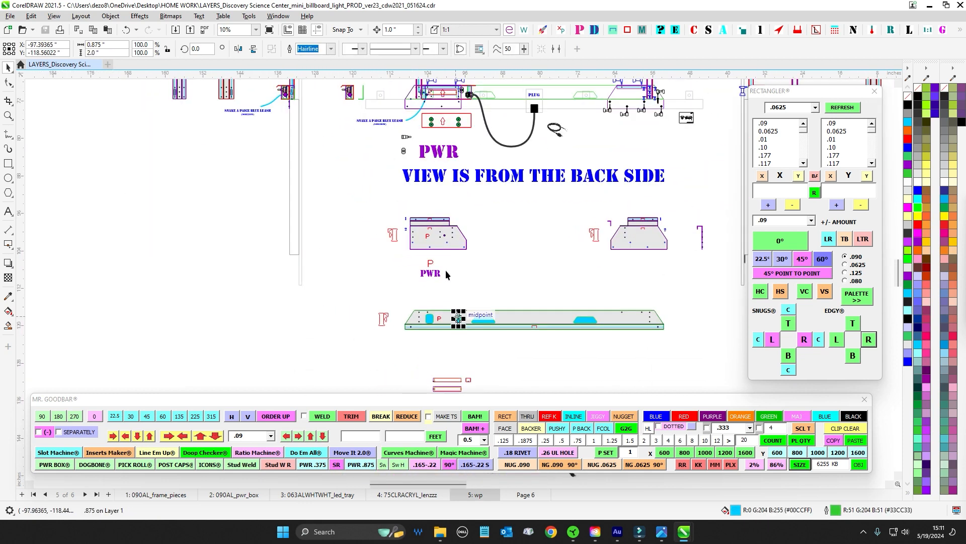
Check the .18 rivet holes in the PWR bracket plate by selecting them
scroll(432, 240, up, 4)
click(459, 212)
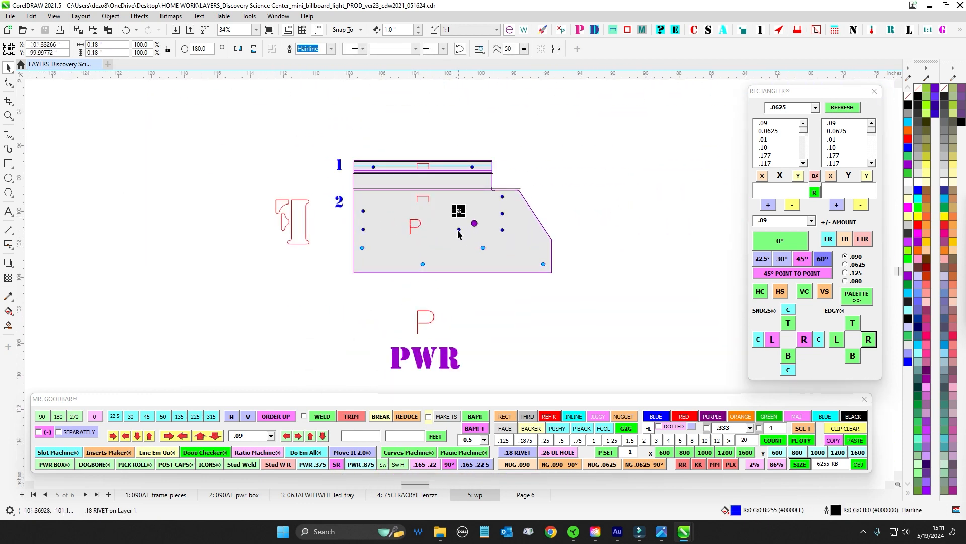
click(362, 221)
click(369, 231)
click(586, 265)
Check the matching .18 rivet holes around the arrow in the power box's flat layout
scroll(585, 265, down, 3)
drag(576, 312, 499, 80)
scroll(504, 279, up, 2)
drag(503, 278, 492, 108)
drag(460, 341, 483, 203)
scroll(467, 190, up, 3)
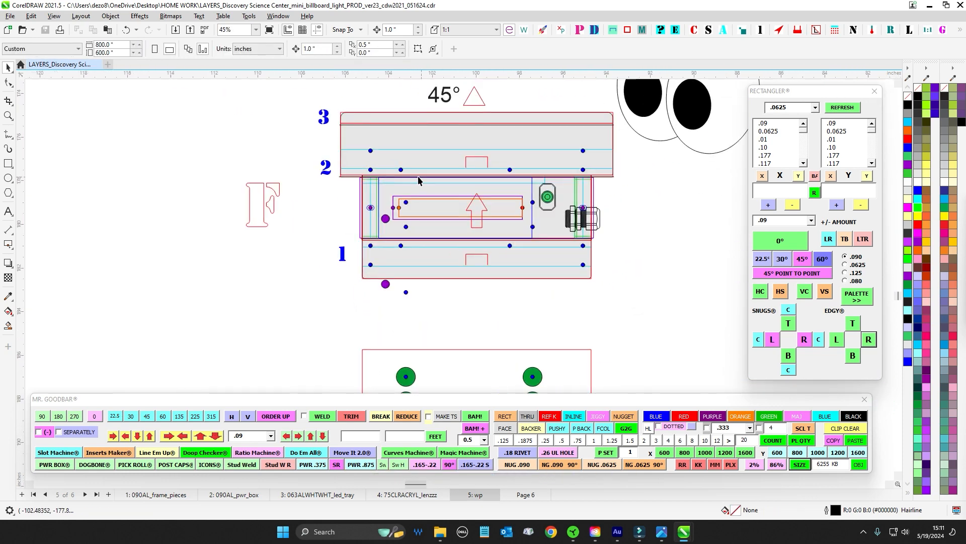
scroll(537, 199, up, 1)
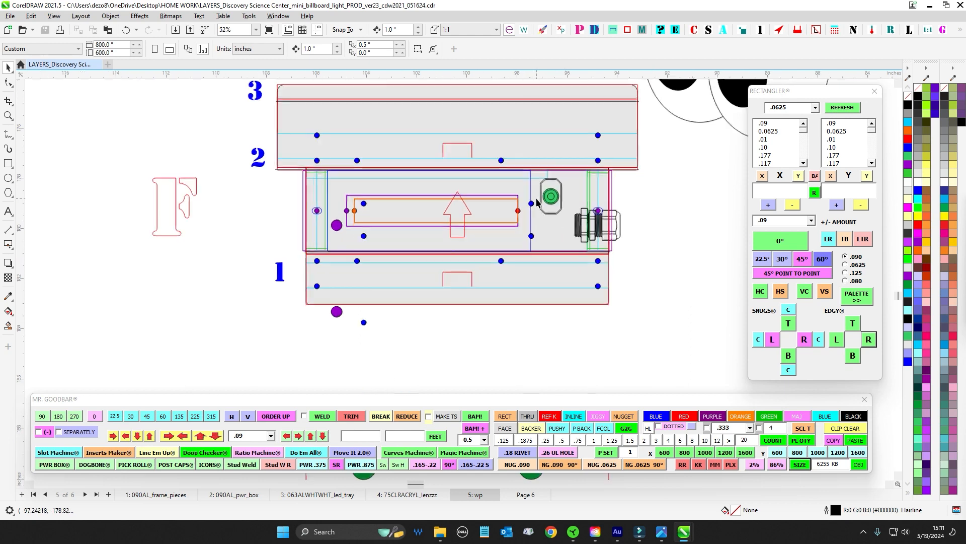
click(531, 204)
click(531, 236)
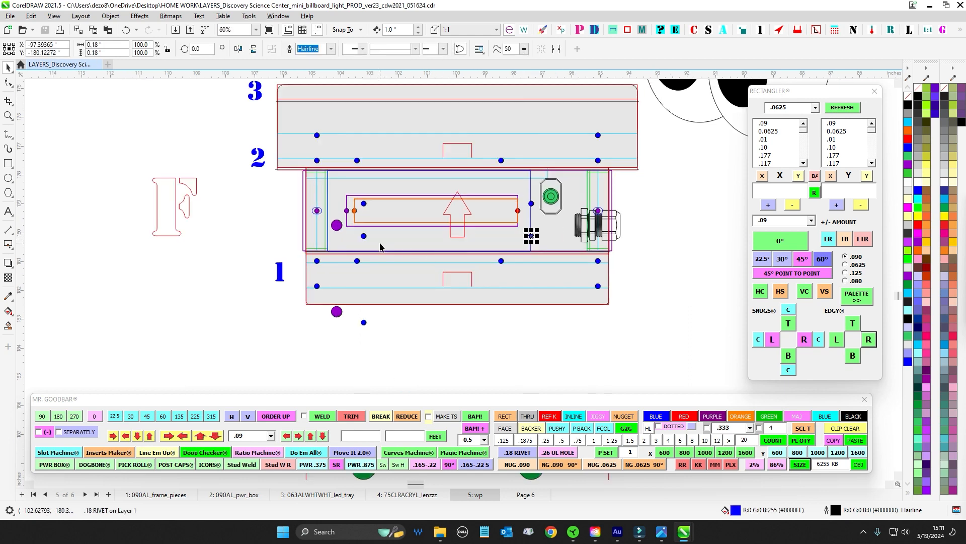
click(364, 235)
Select the power box's complete flat layout beside its F mark
scroll(365, 207, down, 1)
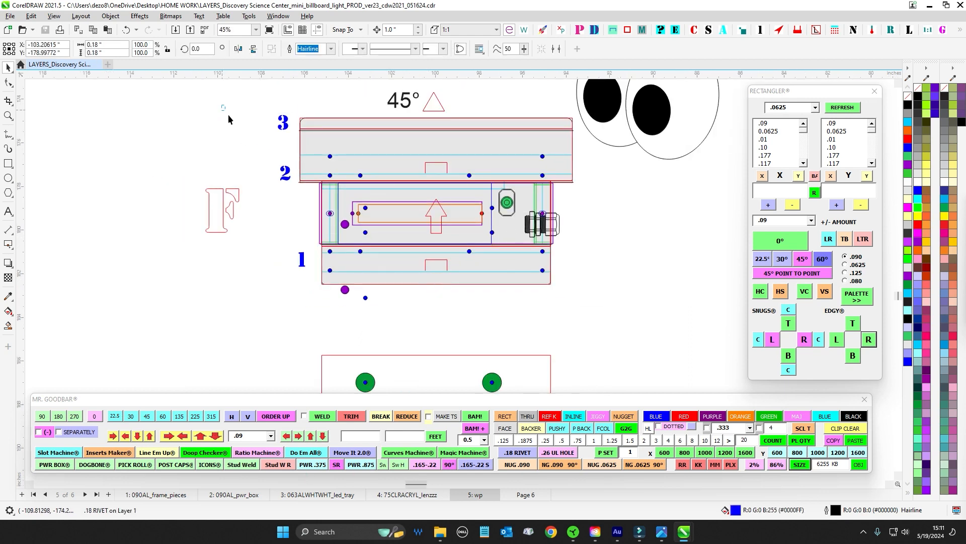
drag(228, 114, 620, 317)
scroll(502, 192, down, 4)
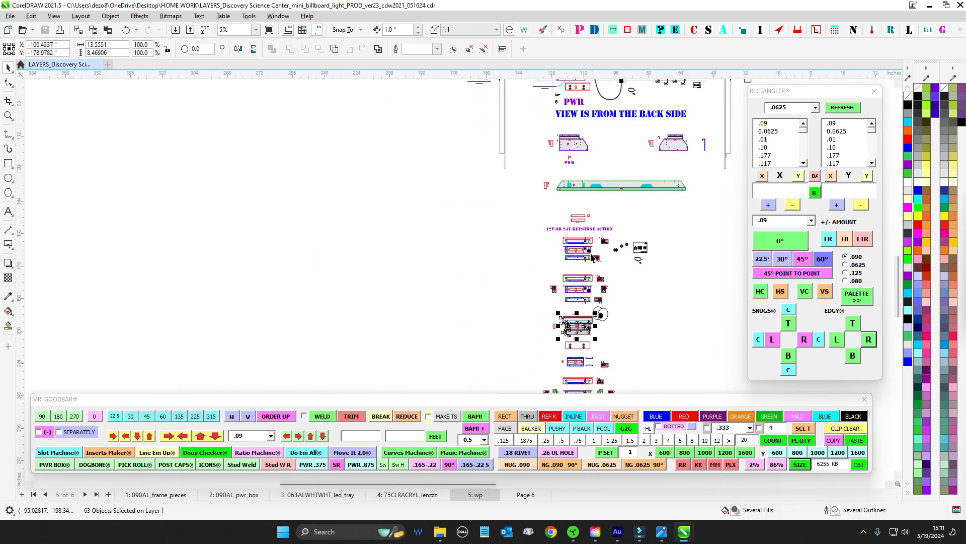
Select both rounded slots around the power box's rivet holes in the back-side assembly view
scroll(458, 167, up, 2)
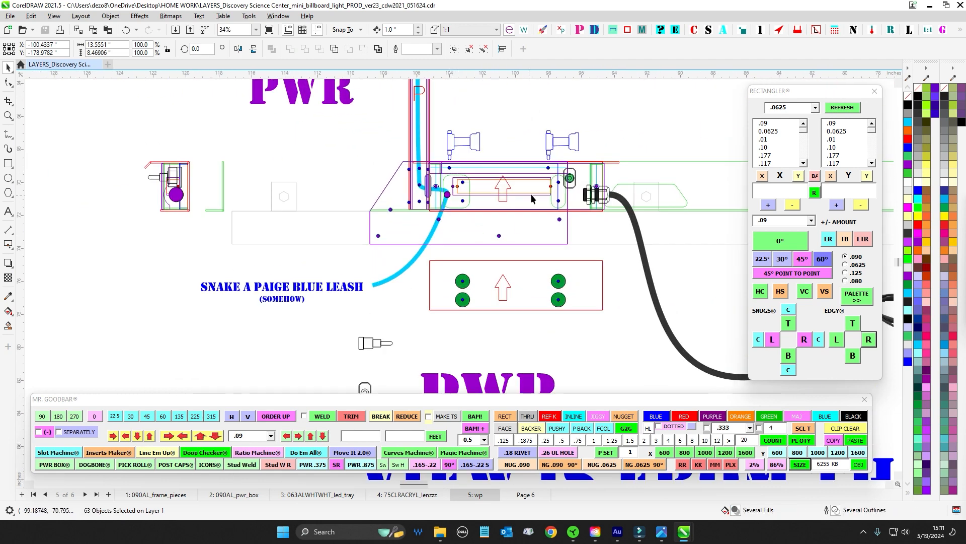
scroll(531, 197, up, 2)
click(584, 215)
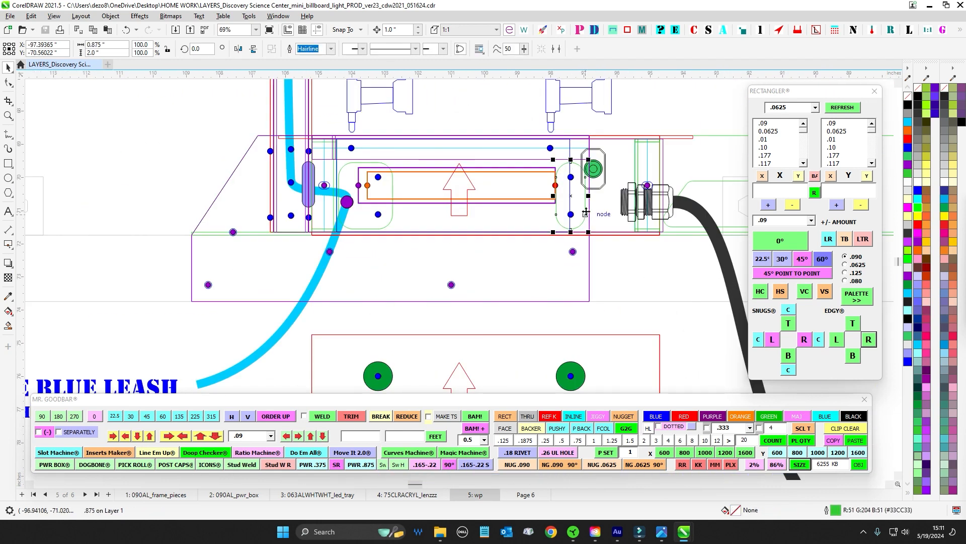
shift+click(391, 215)
scroll(452, 282, down, 1)
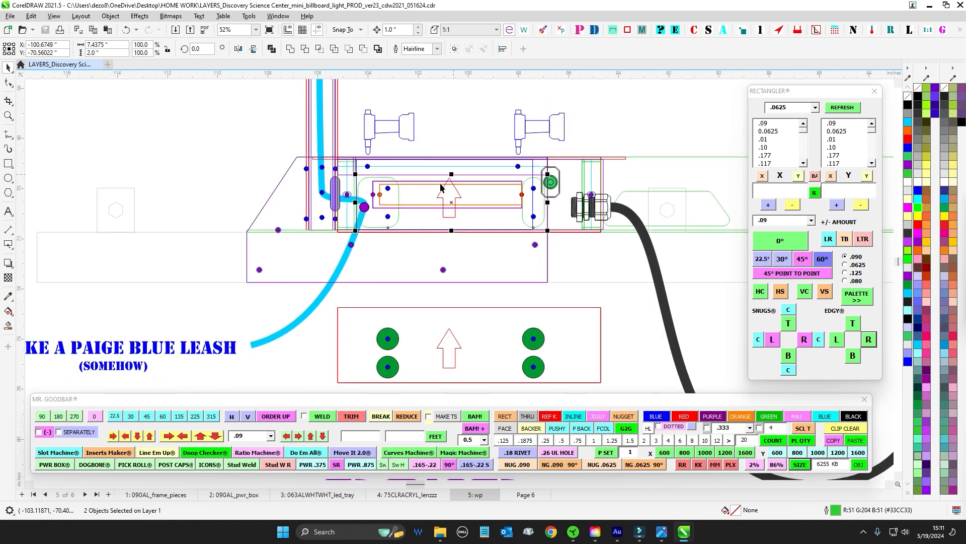
Compare the PWR bracket plate's holes with the slots in the long frame plate below it
scroll(508, 217, down, 2)
drag(540, 388, 514, 207)
drag(524, 299, 530, 92)
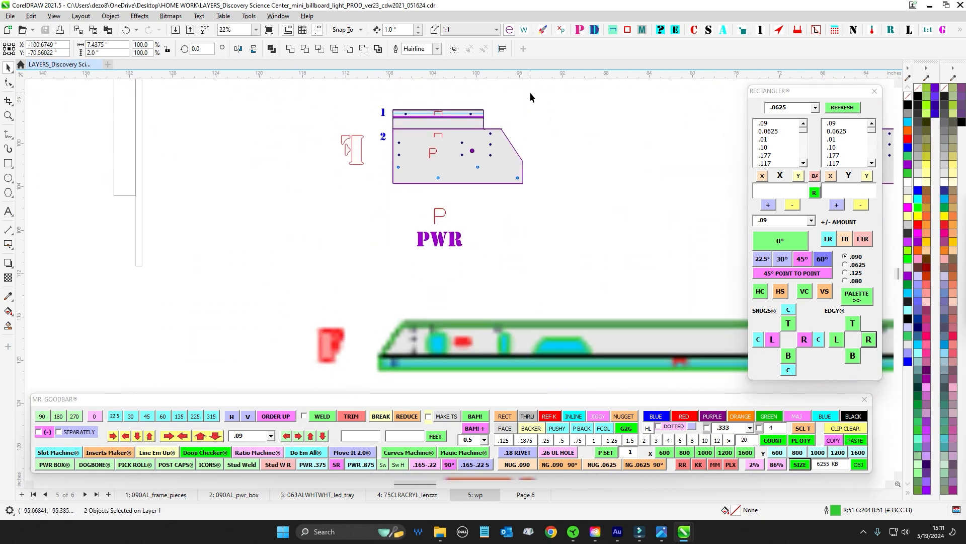
drag(516, 342, 489, 255)
scroll(486, 252, up, 2)
scroll(371, 255, down, 2)
Select the power box's side view where the blue leash runs through the PWR upright
drag(393, 205, 457, 401)
scroll(394, 267, up, 2)
drag(393, 262, 552, 324)
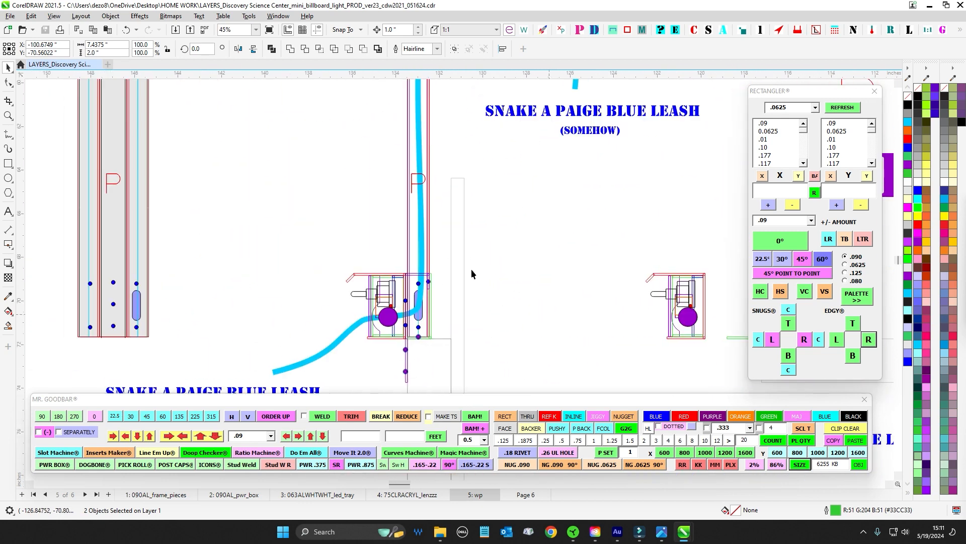
scroll(364, 198, up, 2)
mouse_move(335, 282)
mouse_down()
mouse_move(364, 198)
mouse_move(495, 321)
mouse_up()
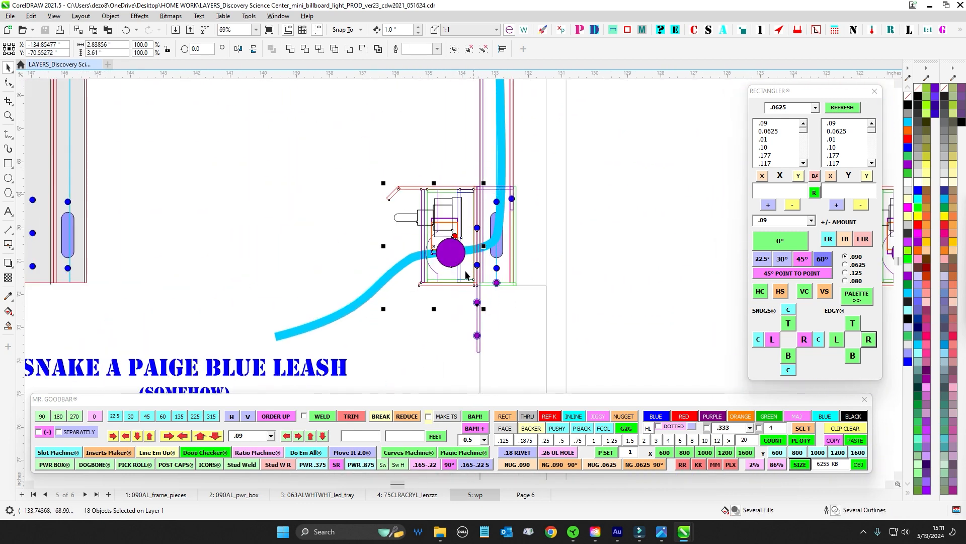
Check the rivet holes in the power box's side view against the holes in the PWR bracket plate's flat layout
scroll(474, 313, up, 1)
drag(476, 139, 300, 221)
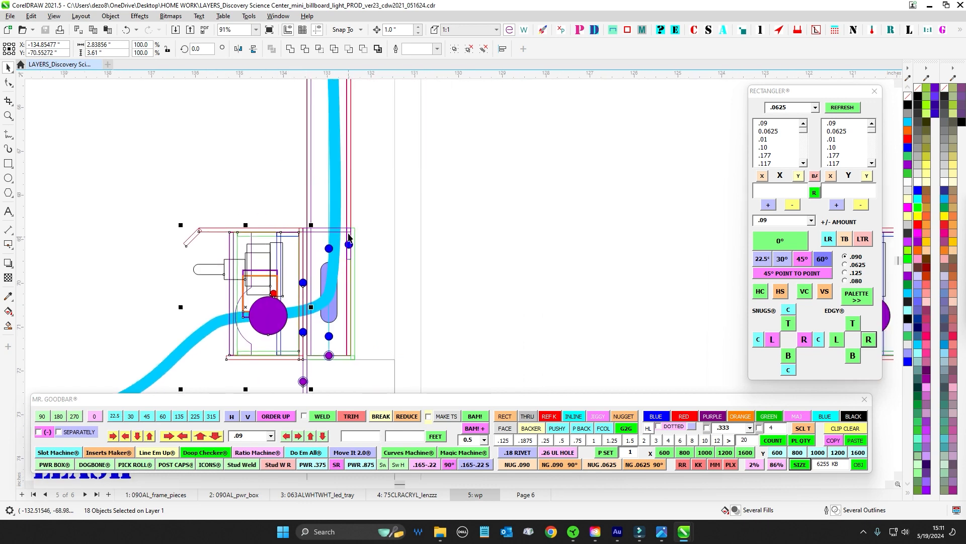
scroll(352, 236, down, 1)
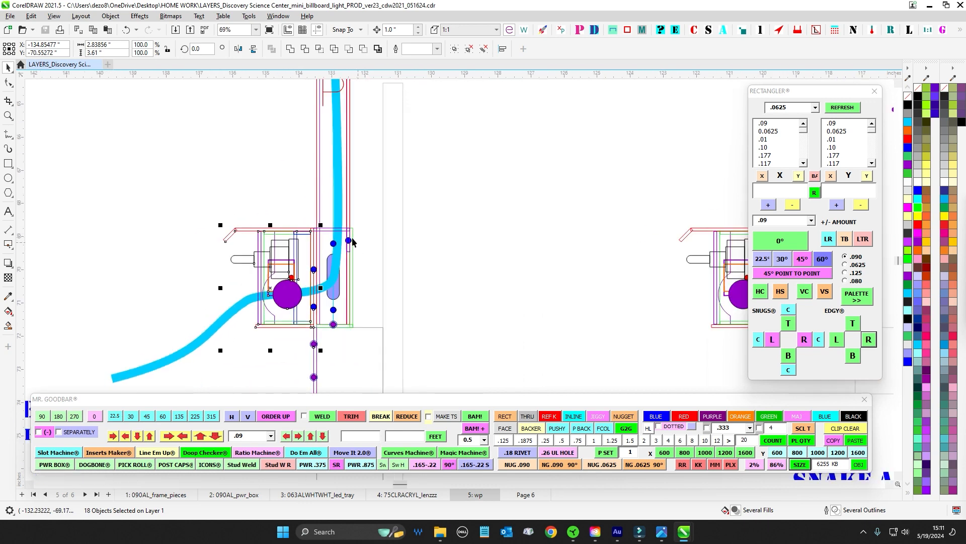
scroll(352, 242, down, 3)
drag(416, 244, 385, 189)
scroll(385, 189, down, 2)
scroll(419, 265, up, 2)
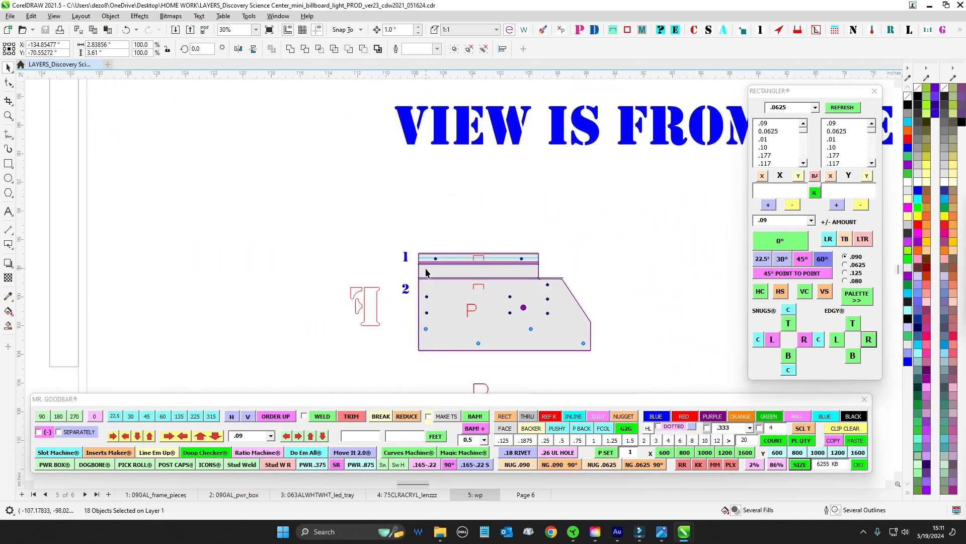
Trace the black power cord from the power box's cable gland to the PLUG in the back-side assembly view
scroll(572, 276, down, 2)
drag(524, 121, 455, 315)
scroll(454, 216, up, 2)
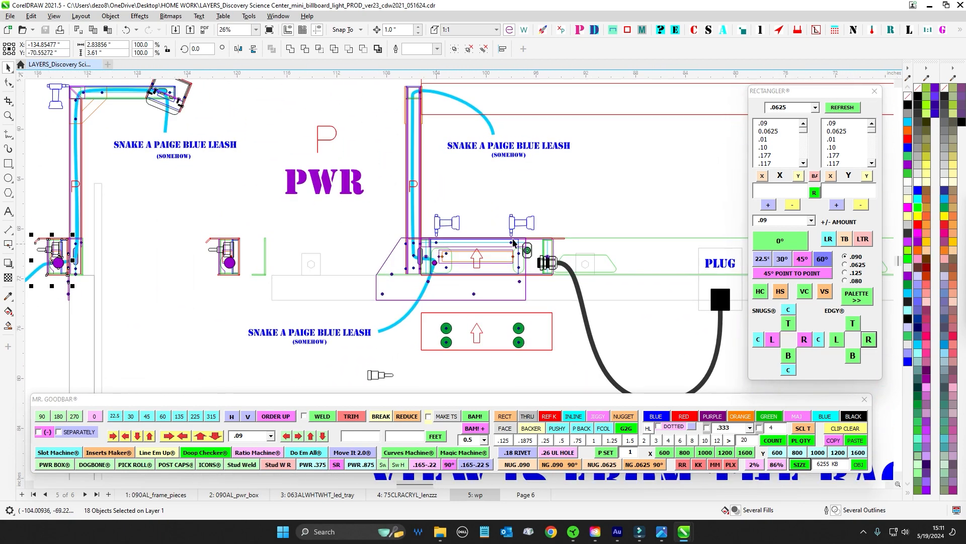
scroll(542, 233, up, 1)
scroll(541, 233, up, 1)
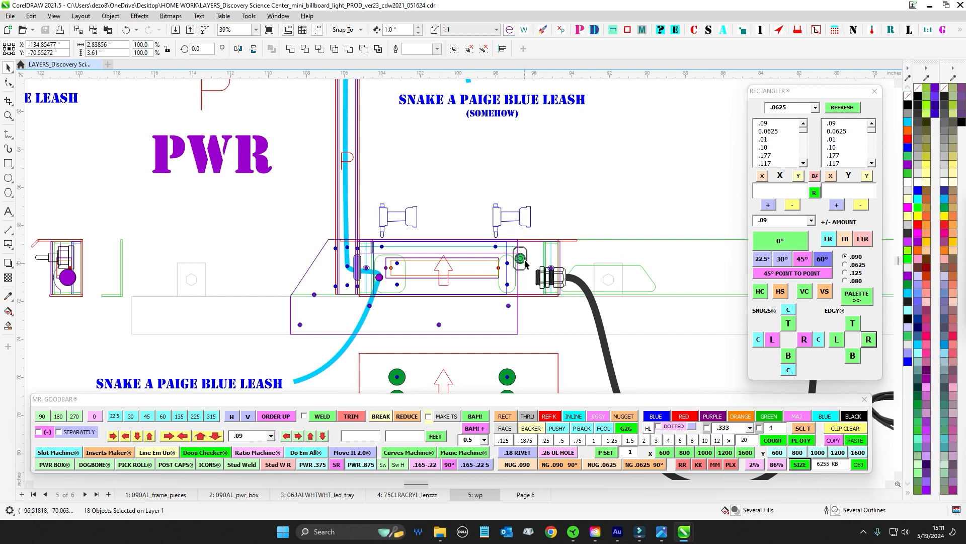
drag(578, 299, 207, 252)
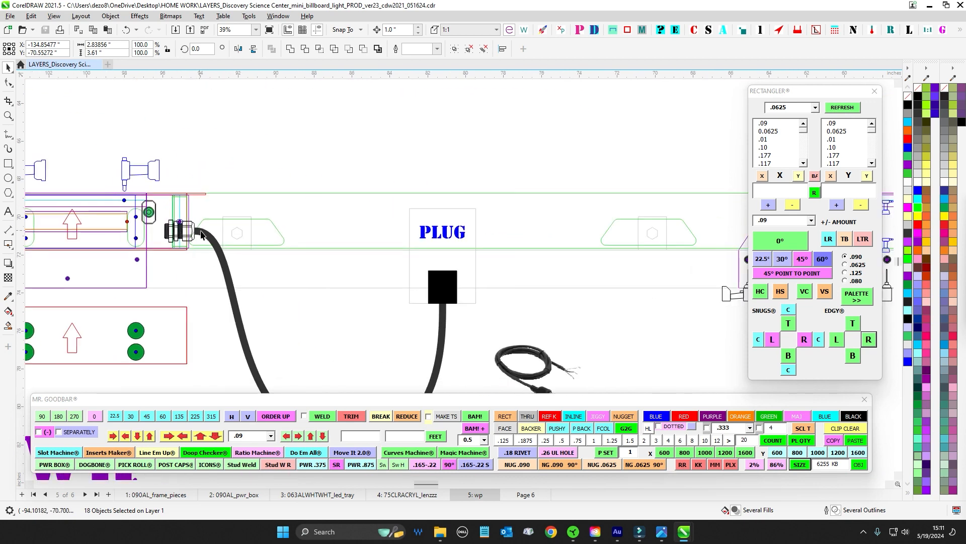
drag(292, 351, 390, 279)
scroll(390, 280, up, 1)
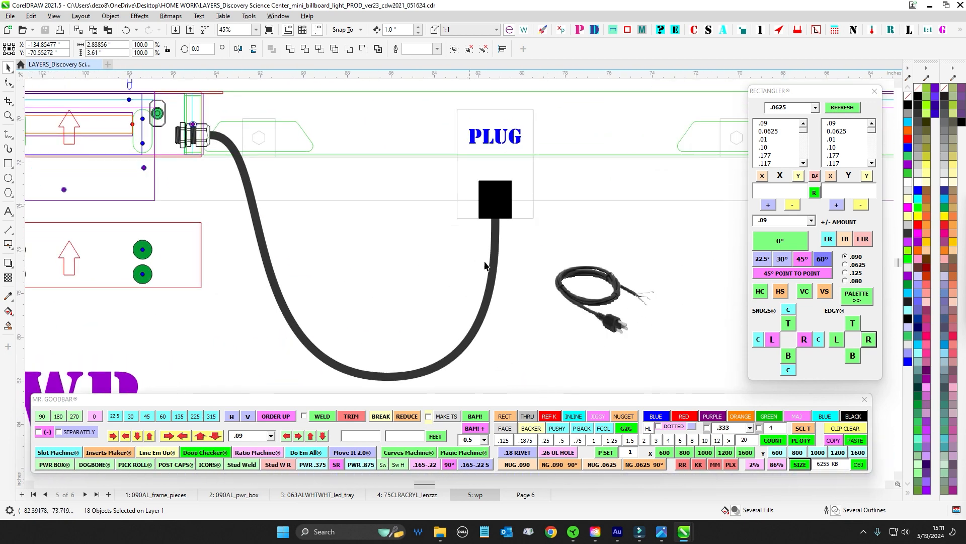
Clear the selection and examine the power box mounted on the PWR bracket in the back-side assembly view
scroll(516, 214, down, 2)
drag(307, 231, 563, 344)
scroll(470, 272, up, 4)
click(458, 262)
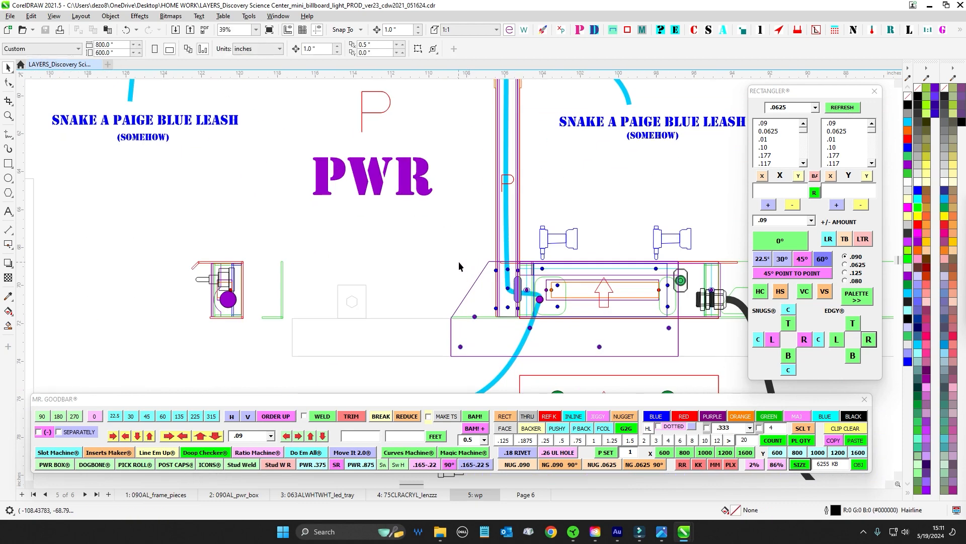
scroll(458, 260, down, 3)
drag(459, 276, 319, 280)
scroll(319, 280, up, 2)
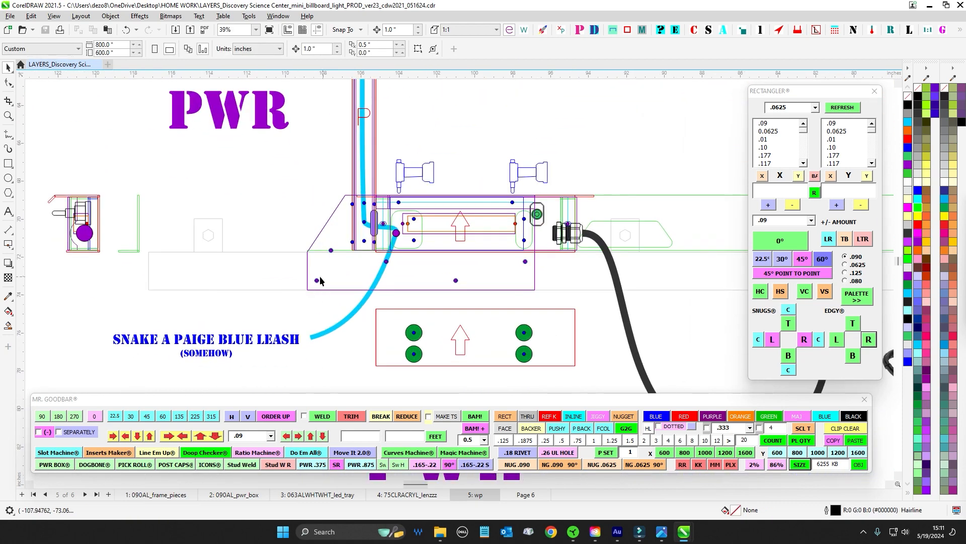
Select the small black fastener below the drill at the bracket opposite the PWR side in the back-side assembly view
scroll(521, 262, down, 2)
drag(654, 267, 172, 257)
drag(454, 274, 582, 82)
scroll(588, 297, up, 2)
scroll(565, 280, up, 4)
scroll(578, 324, down, 4)
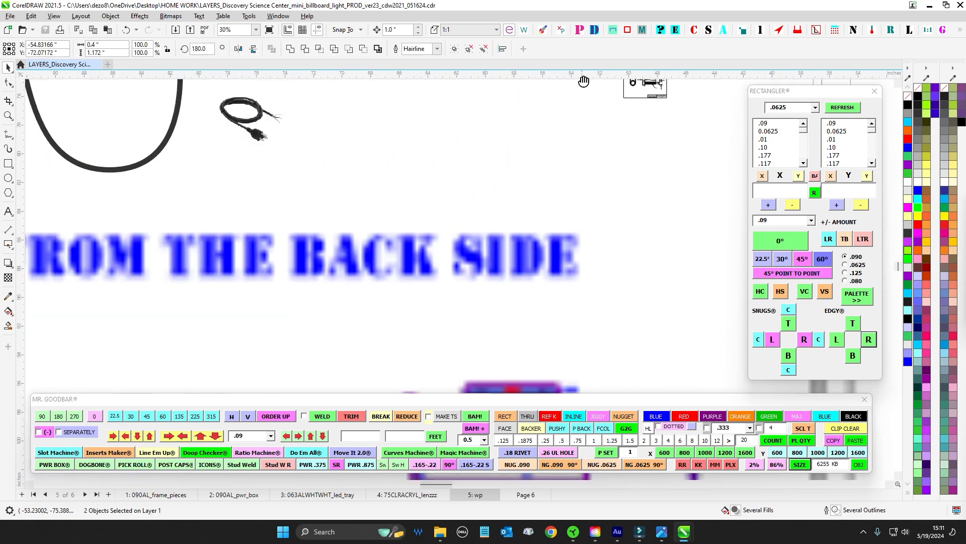
Examine the rivet holes near both ends of the long frame plate beside its F mark
drag(604, 282, 606, 73)
drag(574, 301, 572, 47)
scroll(566, 259, up, 2)
scroll(572, 256, down, 3)
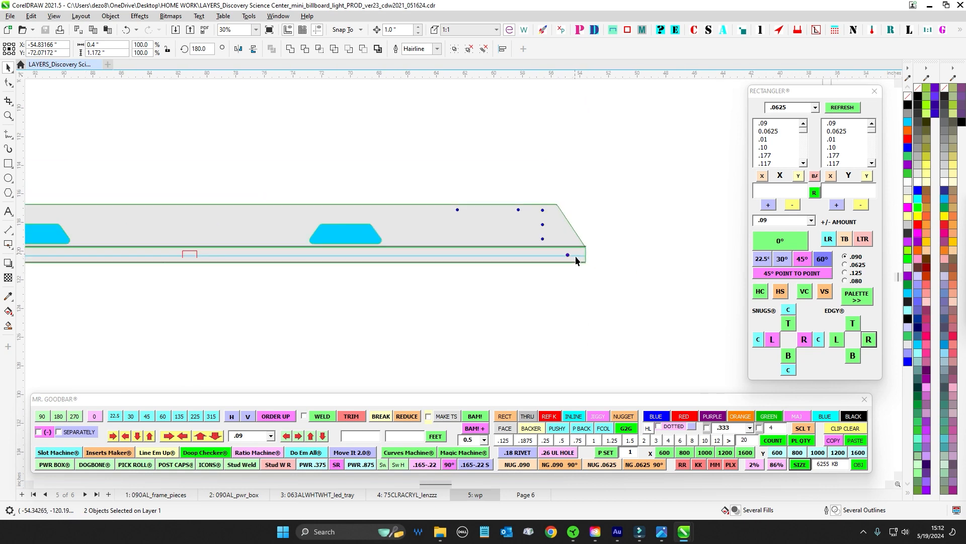
drag(345, 259, 780, 274)
scroll(459, 269, up, 2)
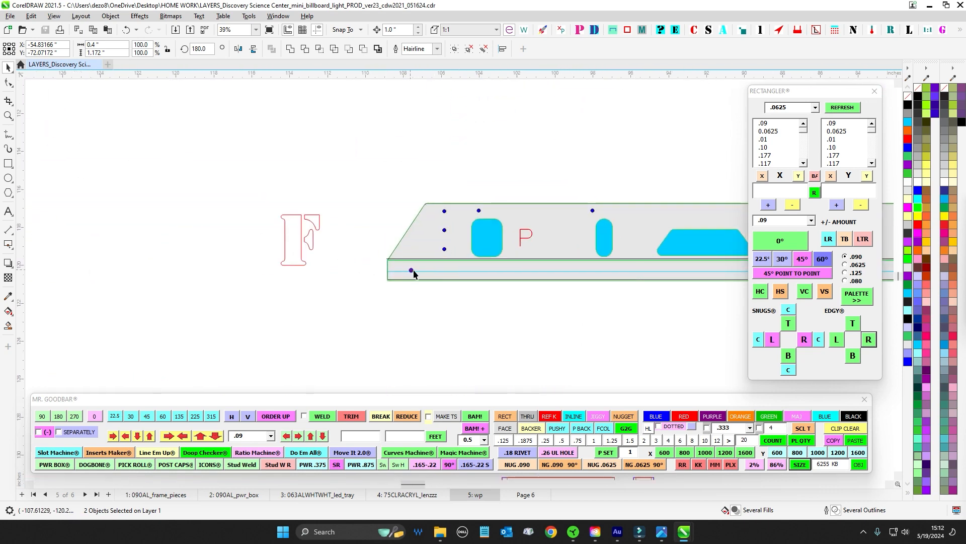
Review the PWR bracket's rivet holes and leash path in the back-side assembly view and clear the selection
scroll(426, 307, down, 3)
drag(458, 220, 443, 352)
scroll(432, 211, down, 1)
drag(431, 194, 406, 378)
scroll(371, 217, up, 1)
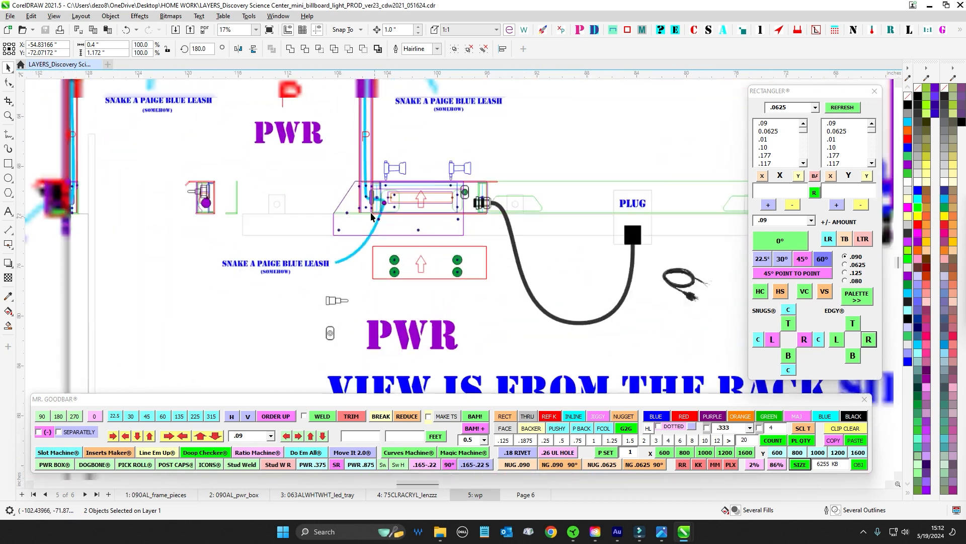
scroll(371, 217, up, 3)
scroll(333, 242, down, 3)
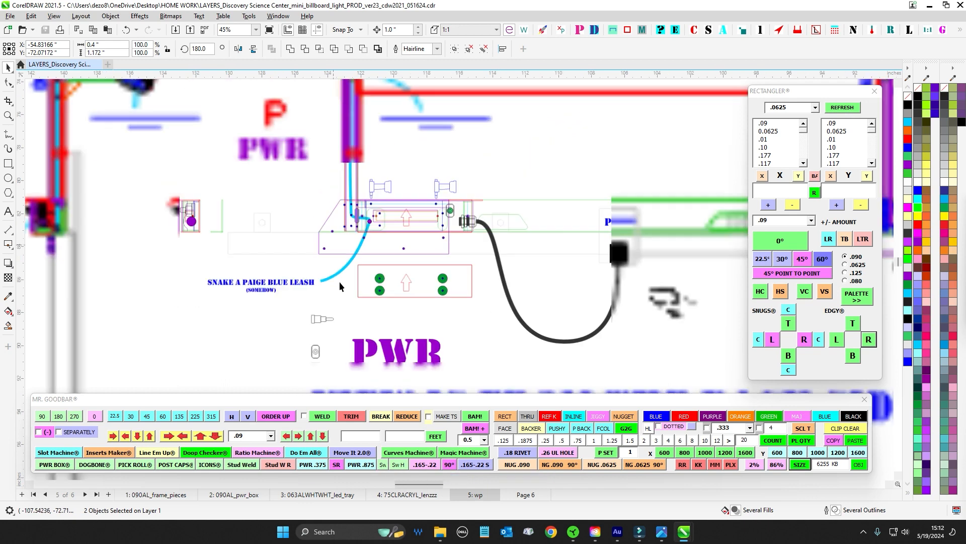
drag(401, 307, 352, 284)
drag(596, 302, 505, 285)
click(509, 287)
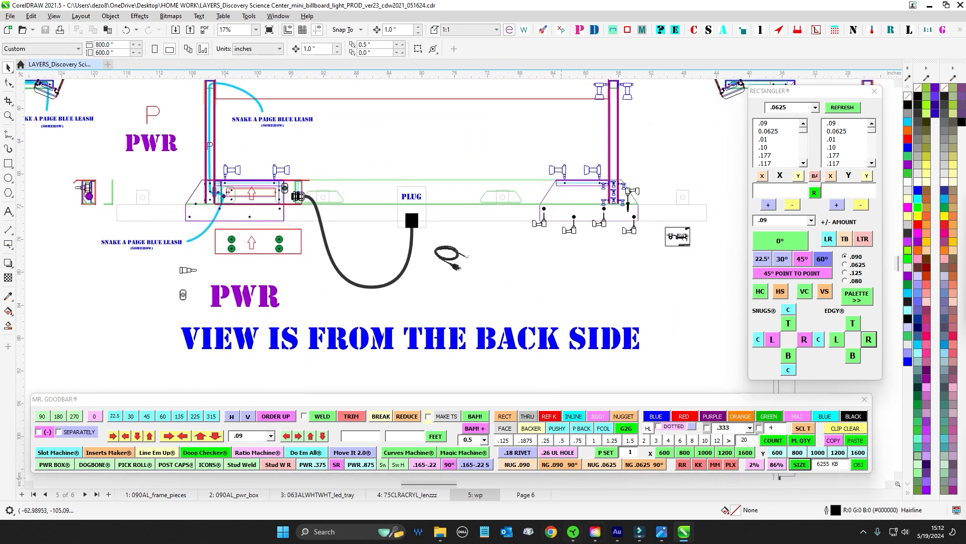
Open site photos IMG_6980.JPG and IMG_6981.JPG and inspect the existing outlet box and conduit behind the billboard
mouse_move(663, 533)
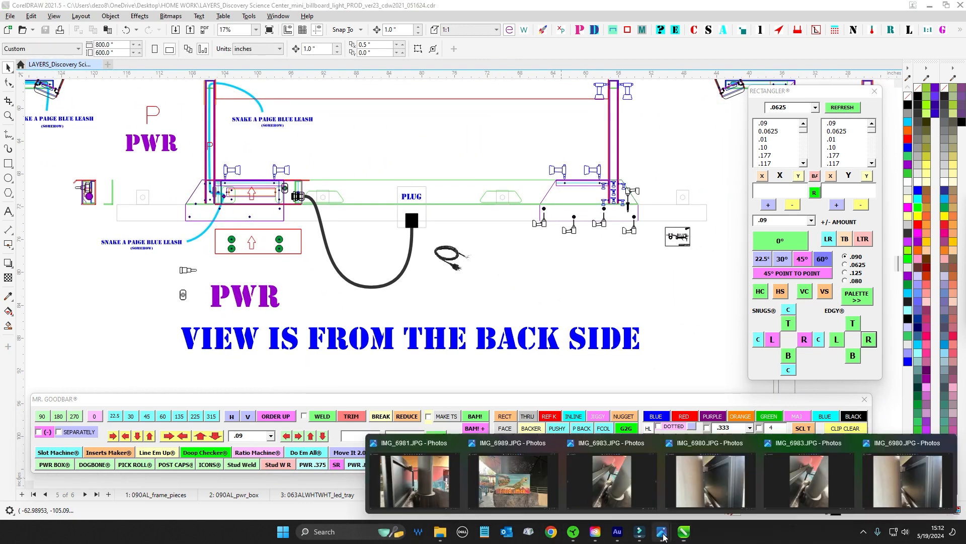
click(903, 483)
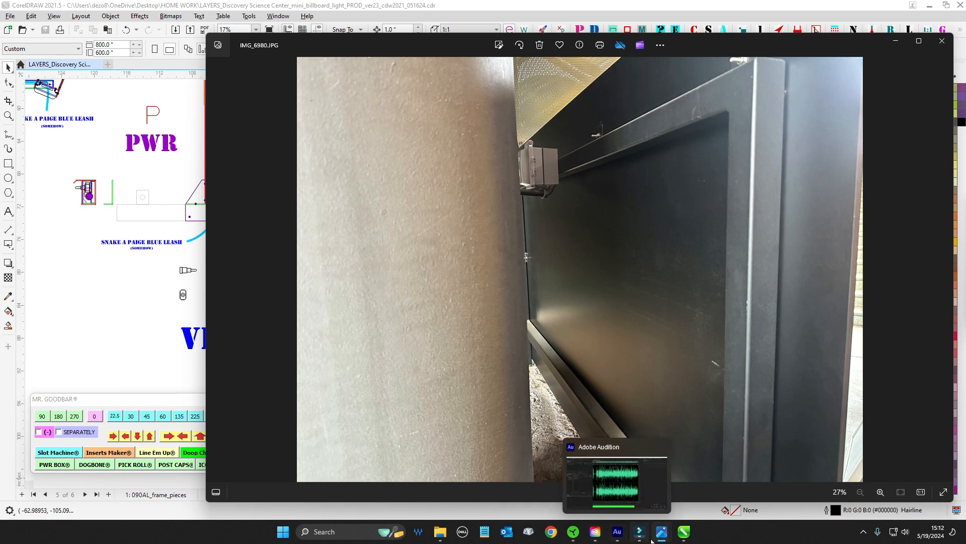
mouse_move(673, 539)
click(432, 486)
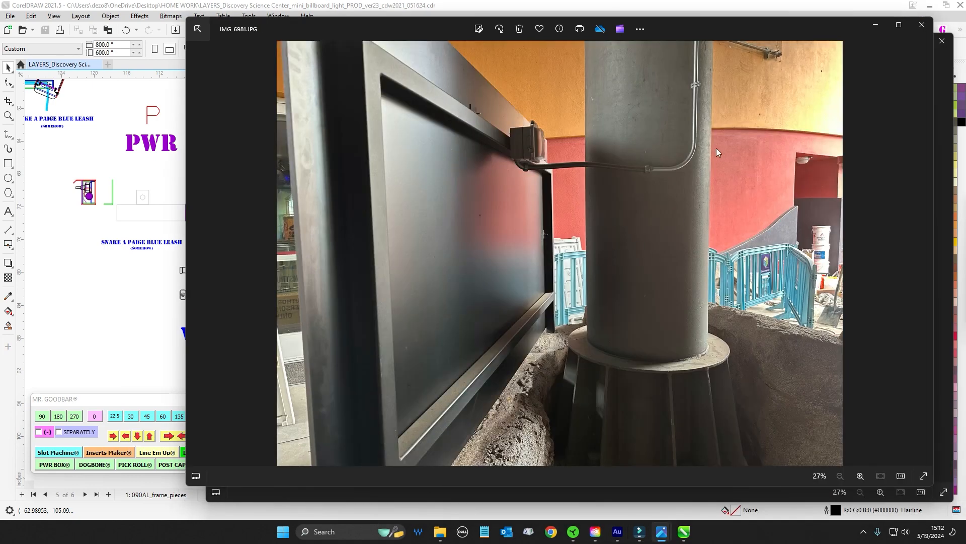
scroll(473, 102, up, 3)
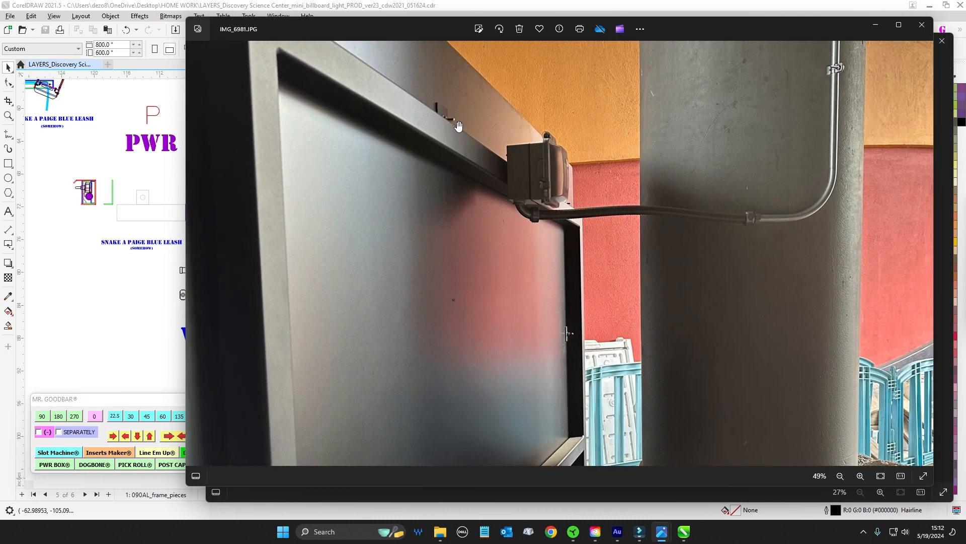
Switch back to CorelDRAW and compare the trapezoid openings beside the PLUG with the cutouts in the long frame plate
click(684, 532)
scroll(323, 197, up, 4)
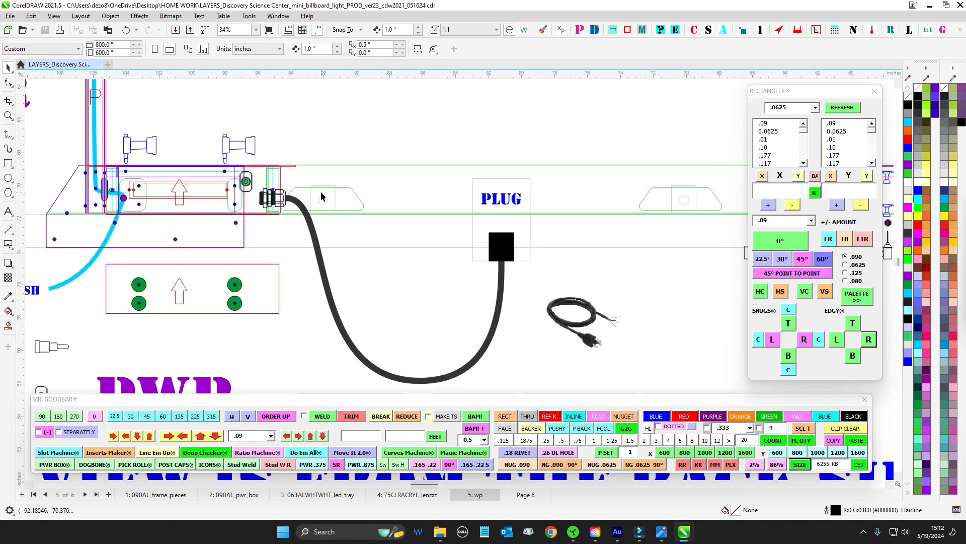
scroll(366, 237, down, 3)
scroll(494, 217, up, 3)
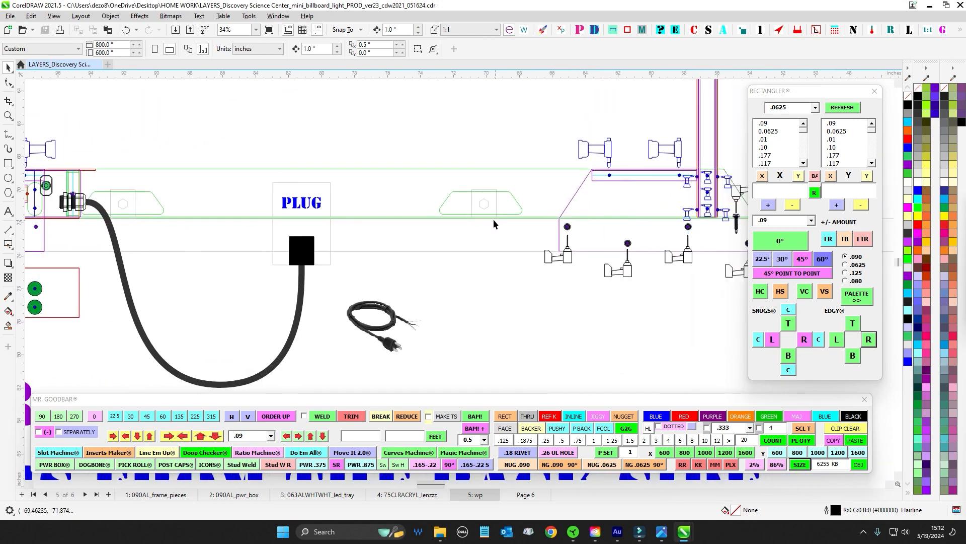
scroll(488, 199, down, 3)
scroll(493, 231, down, 8)
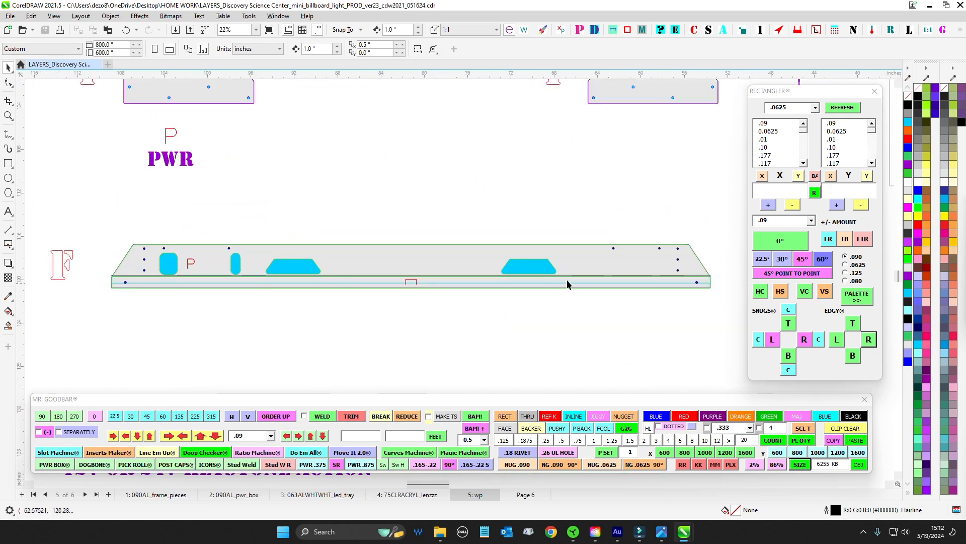
scroll(530, 275, up, 2)
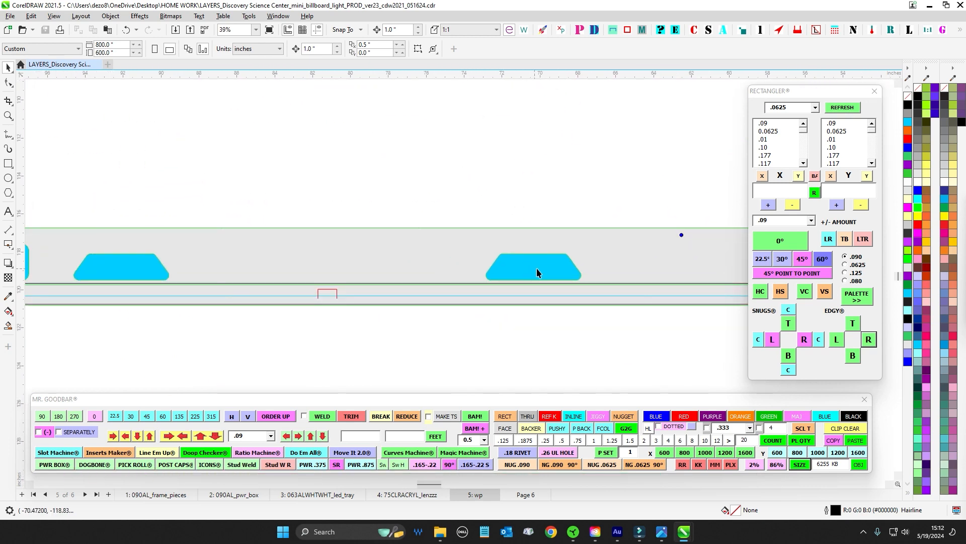
scroll(159, 255, down, 4)
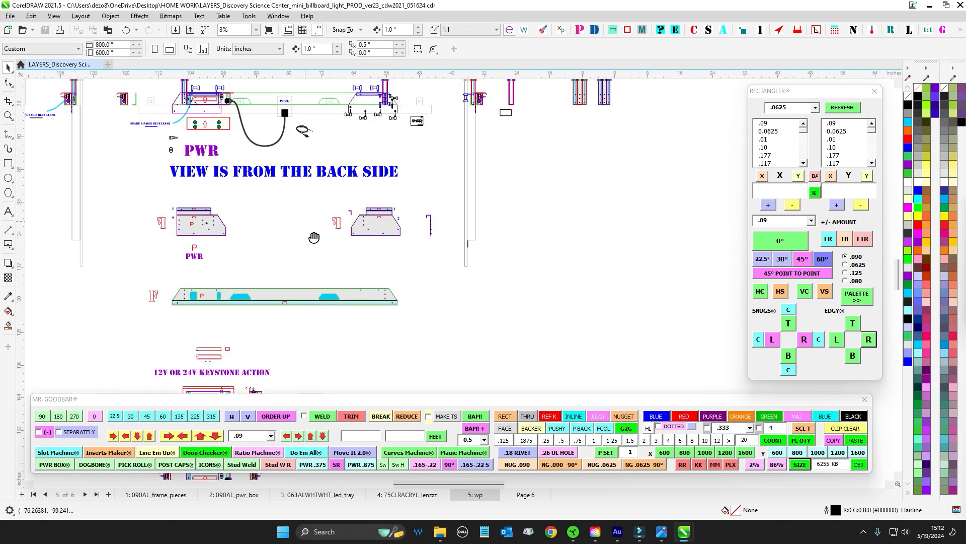
Examine the lower rivet holes in the side view of the upright opposite the PWR side
scroll(357, 190, up, 2)
scroll(409, 229, up, 3)
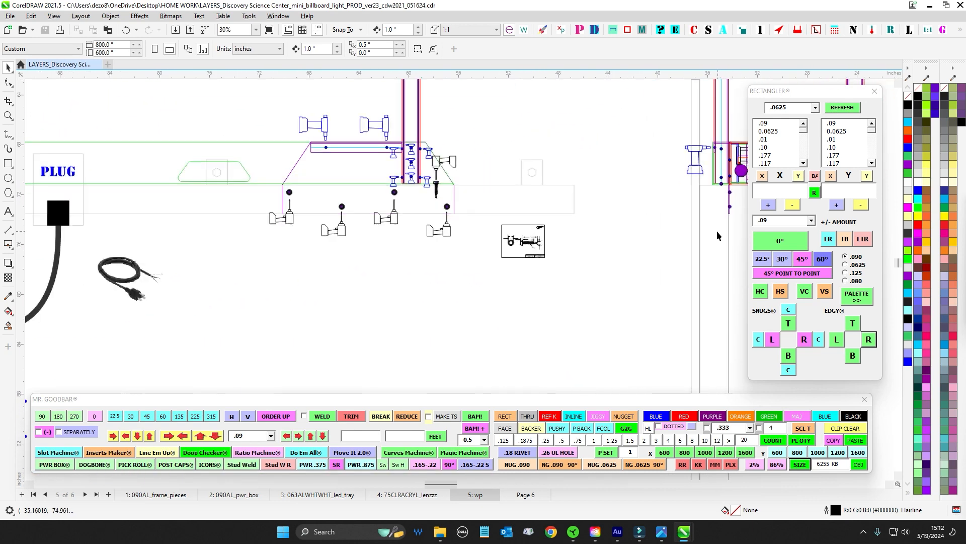
scroll(517, 209, up, 2)
scroll(597, 216, up, 3)
scroll(440, 254, up, 2)
drag(350, 240, 452, 254)
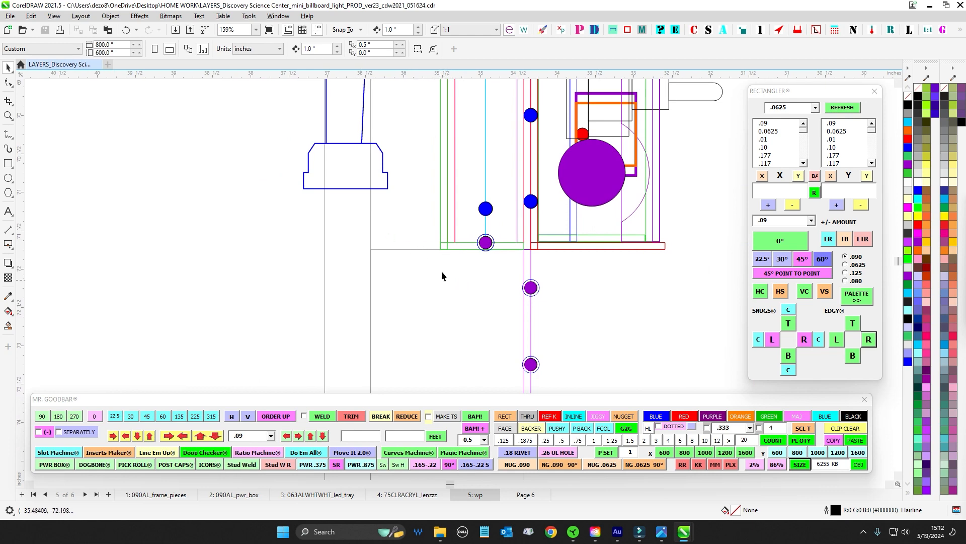
Check the drill's access to the upper rivet hole and the purple holes below the box in the side view
scroll(442, 271, down, 1)
scroll(422, 181, down, 2)
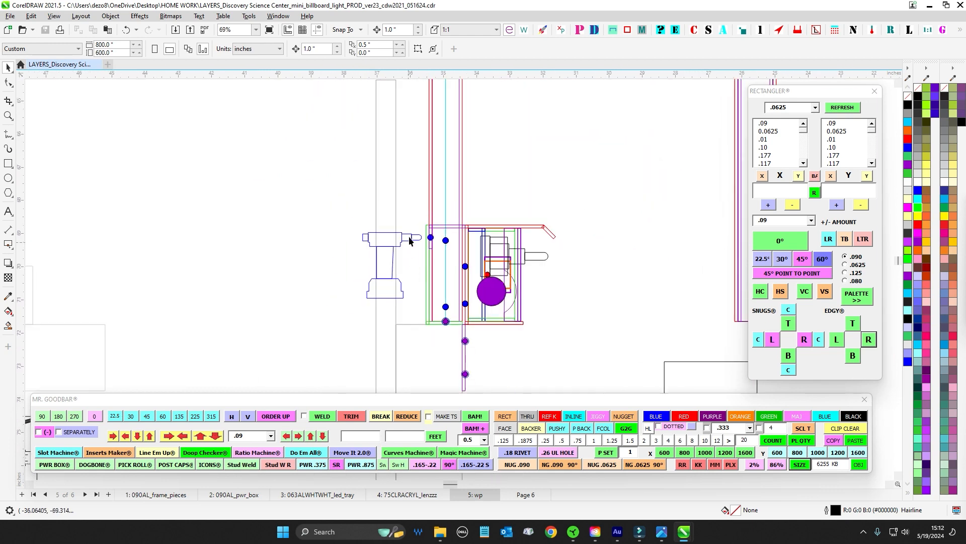
drag(419, 305, 421, 325)
scroll(459, 259, down, 2)
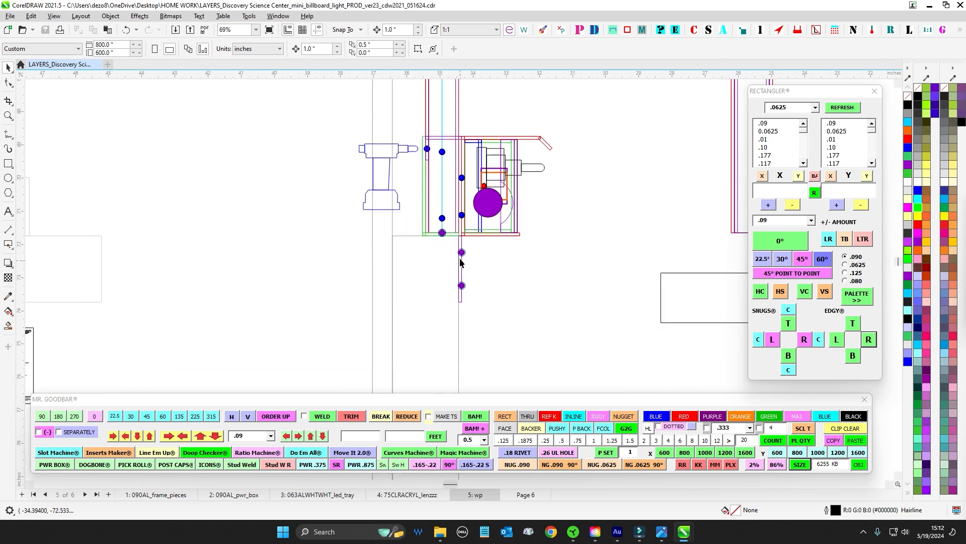
scroll(466, 249, down, 2)
drag(491, 298, 464, 369)
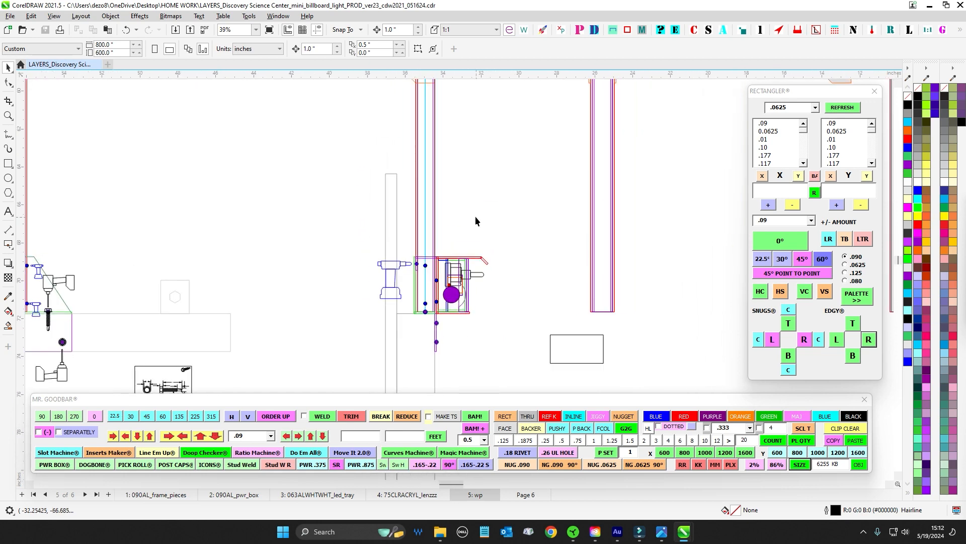
Review the back-side assembly from the PWR upright and power box across to the opposite upright
drag(475, 216, 551, 367)
mouse_move(578, 328)
mouse_down()
mouse_move(545, 261)
mouse_move(552, 237)
mouse_up()
scroll(552, 237, down, 2)
drag(309, 296, 680, 315)
scroll(680, 315, down, 2)
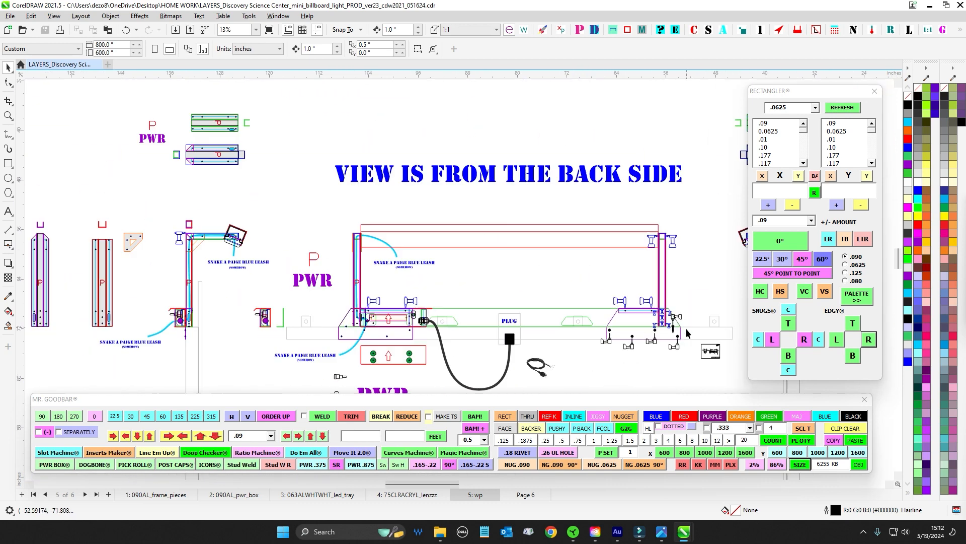
drag(639, 357, 596, 243)
scroll(335, 215, up, 2)
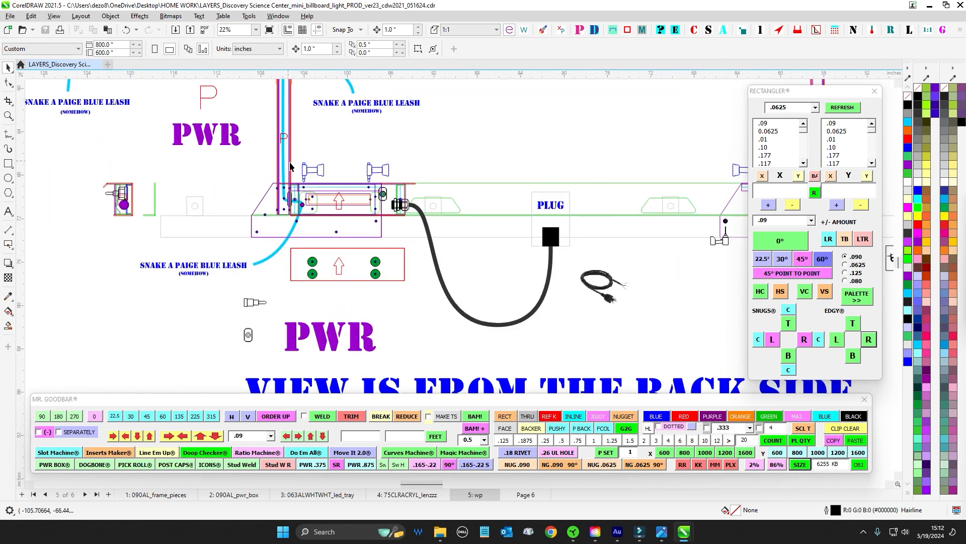
scroll(102, 189, down, 1)
drag(241, 182, 62, 191)
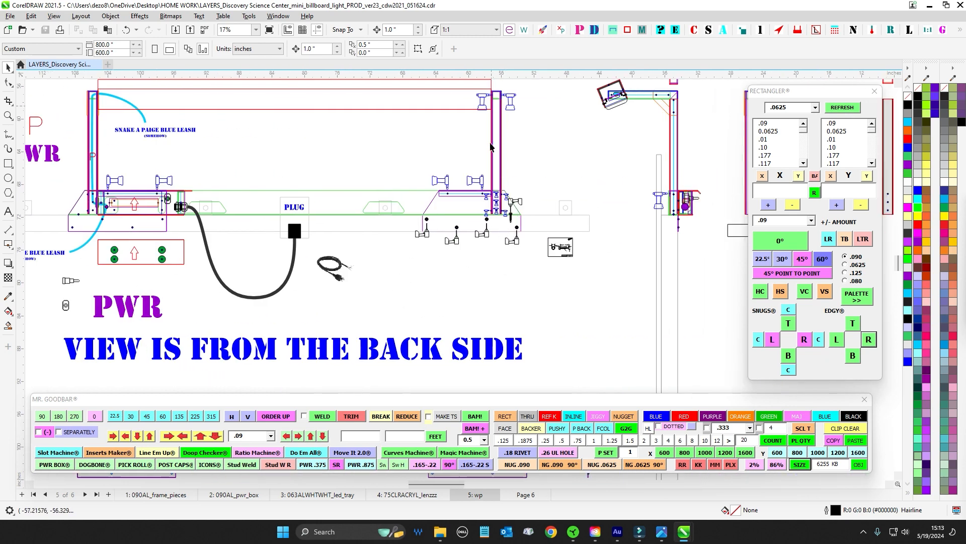
Select the long light section spanning the tops of the two uprights in the back-side assembly view
scroll(497, 200, up, 2)
scroll(399, 205, down, 1)
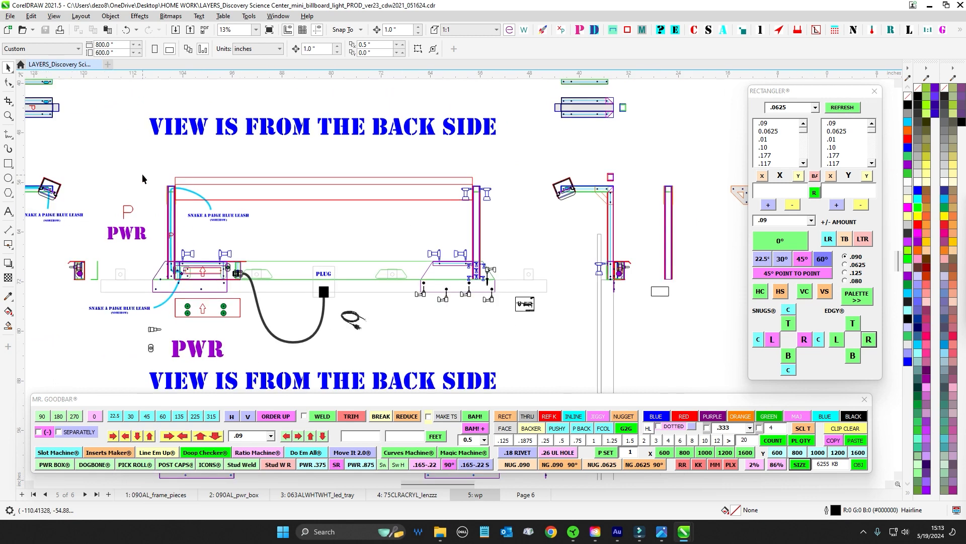
drag(514, 227, 515, 227)
scroll(508, 226, down, 2)
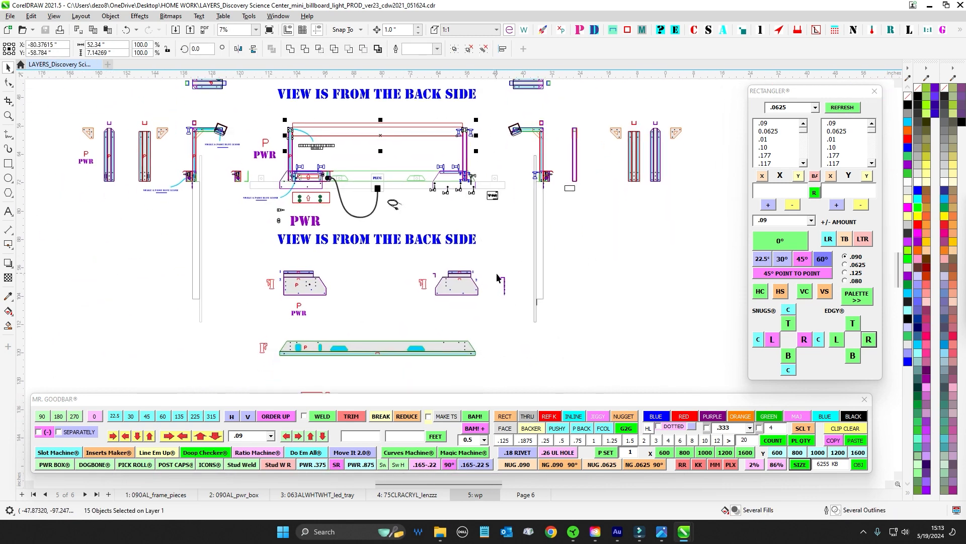
Select the PWR upright's complete side view, including its light arm and power box
drag(254, 172, 375, 265)
scroll(375, 265, up, 1)
drag(292, 201, 359, 292)
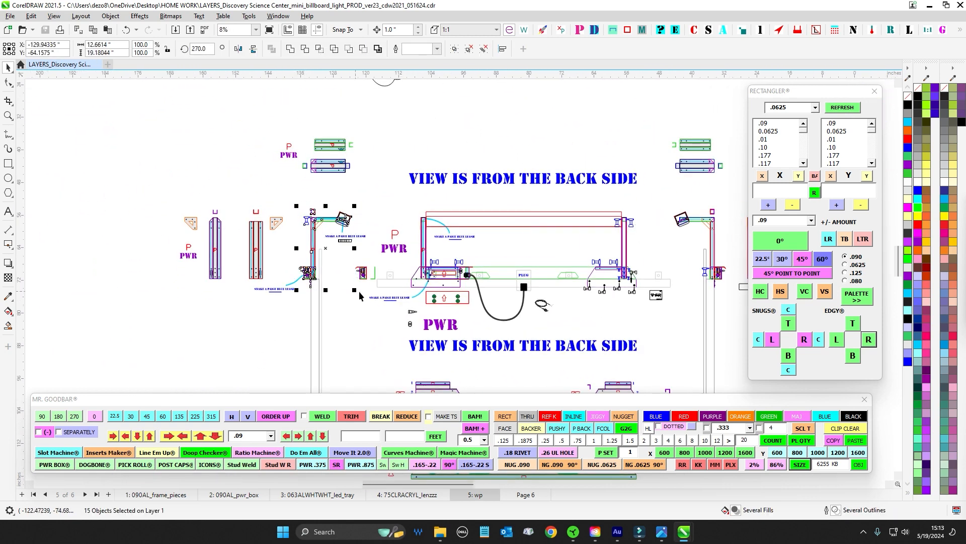
Select the flat three-flange end-cap pattern without the P mark, beside the long light section's end
scroll(370, 309, down, 1)
drag(389, 240, 355, 314)
drag(476, 219, 422, 327)
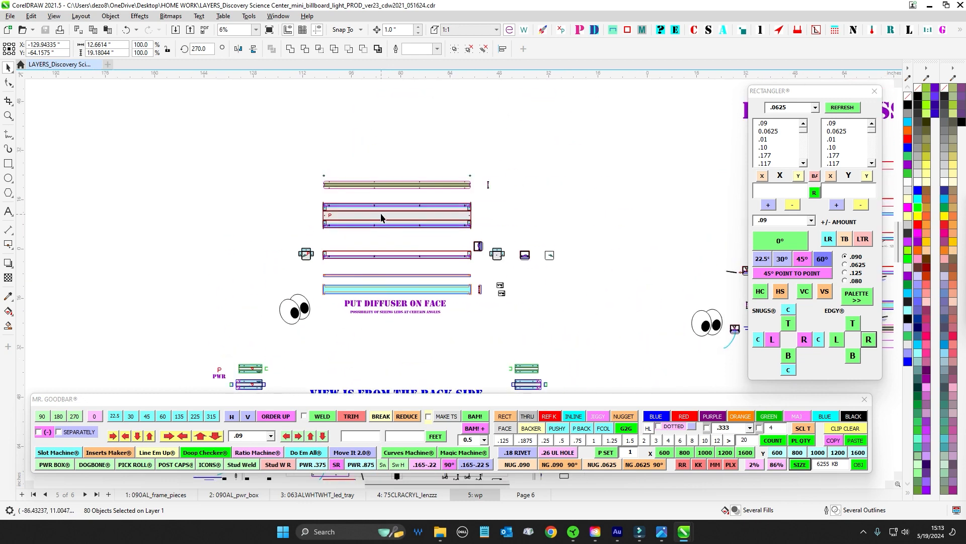
scroll(381, 214, up, 4)
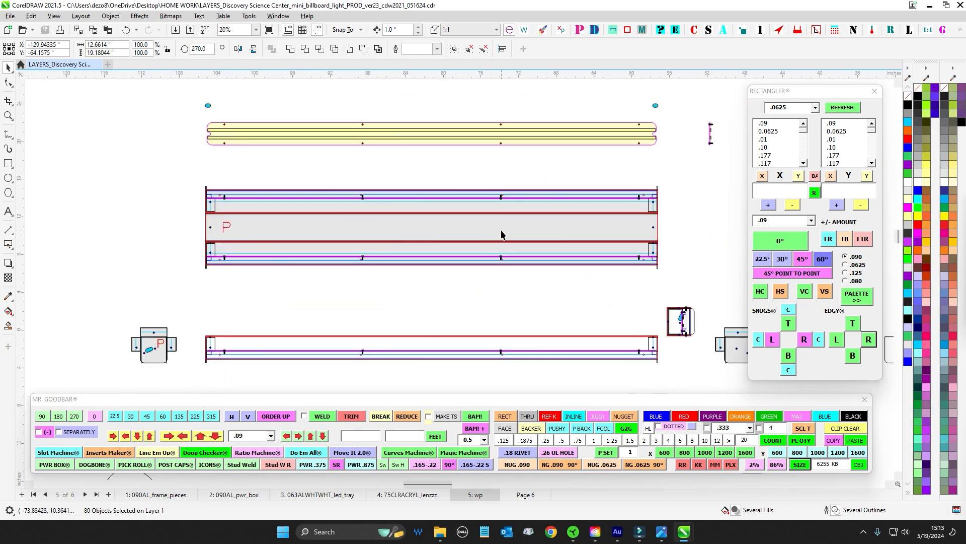
scroll(645, 198, up, 1)
scroll(686, 310, up, 3)
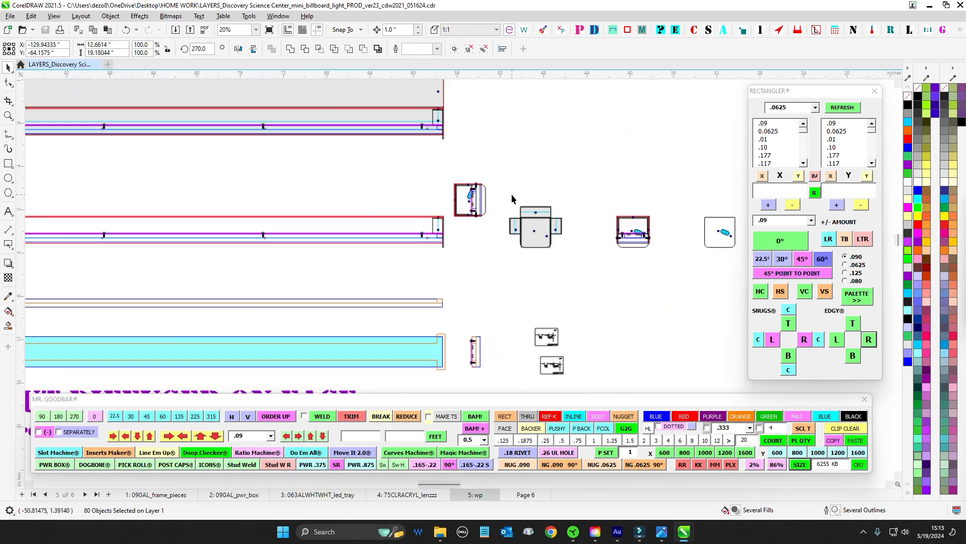
drag(500, 198, 702, 339)
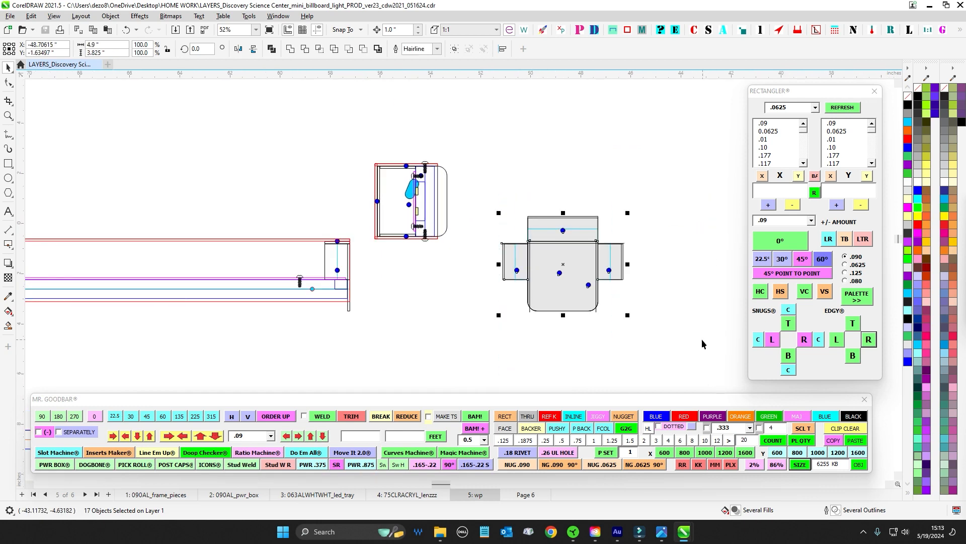
Inspect the cyan slot in the P-marked end-cap pattern and select the whole pattern
scroll(702, 339, down, 1)
scroll(99, 215, down, 1)
drag(98, 215, 599, 252)
drag(228, 326, 396, 289)
scroll(395, 289, up, 2)
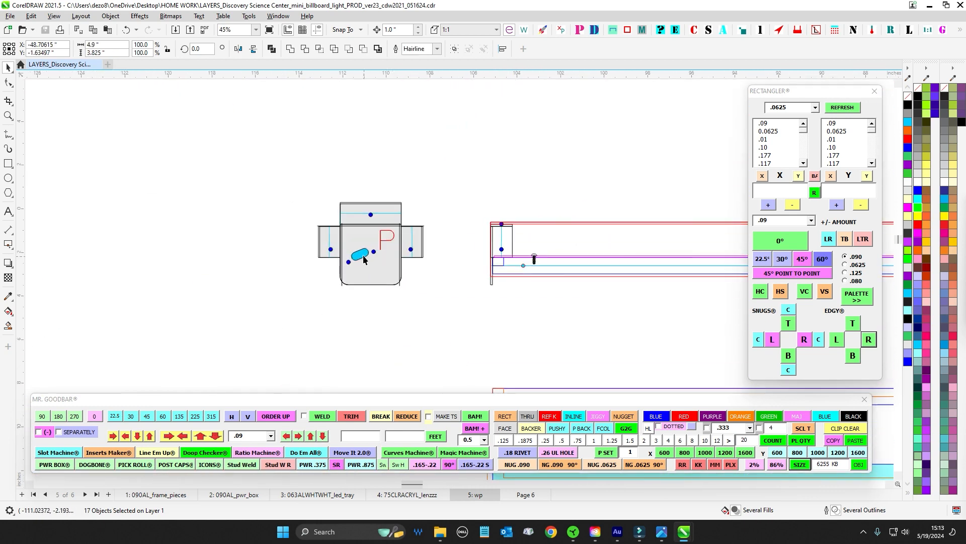
click(360, 254)
drag(277, 144, 440, 294)
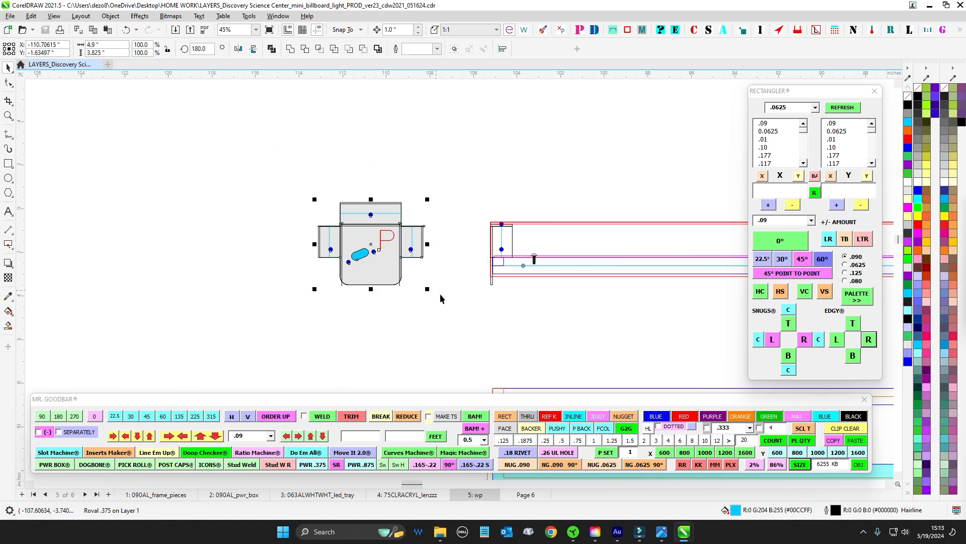
Revisit the unmarked end cap, and select the long light section across the uprights in the back-side assembly view
scroll(440, 295, down, 1)
drag(460, 177, 310, 322)
scroll(351, 190, down, 2)
scroll(494, 209, up, 1)
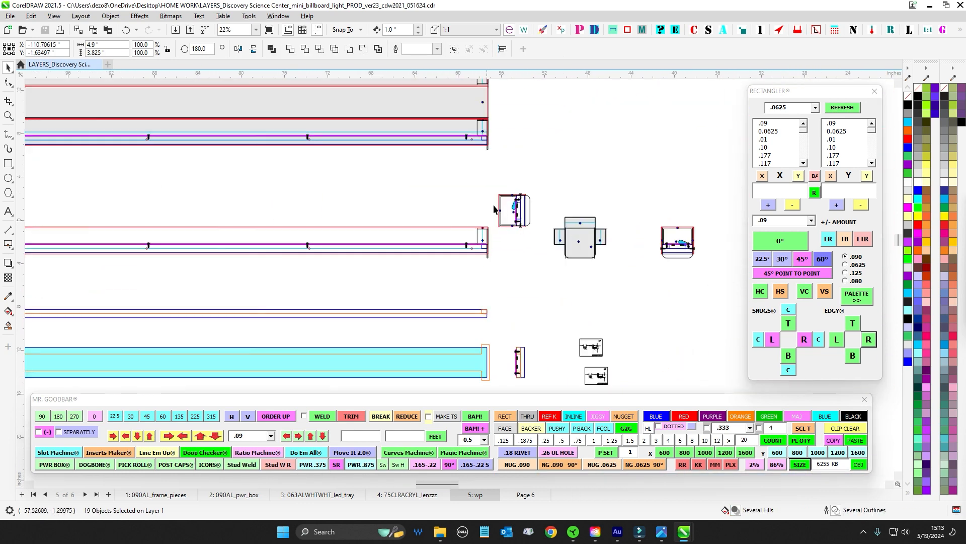
scroll(574, 303, down, 3)
scroll(679, 209, down, 1)
drag(680, 209, 617, 70)
drag(296, 311, 498, 354)
scroll(492, 330, up, 4)
scroll(503, 334, down, 4)
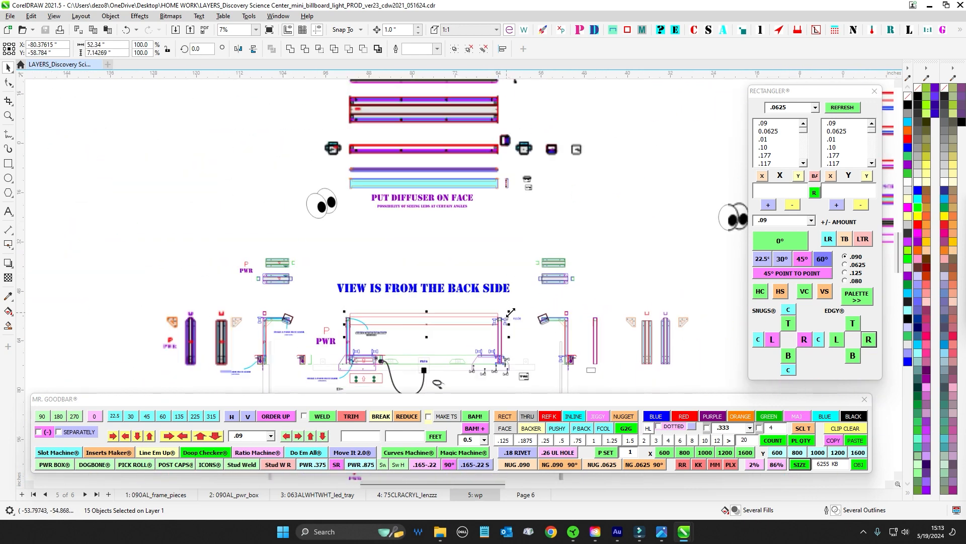
Review the LIGHTING ASSEMBLY sequence, focusing on the first stage with caulking guns and LIGHT LEAKS signs
drag(653, 167, 442, 255)
drag(701, 203, 554, 235)
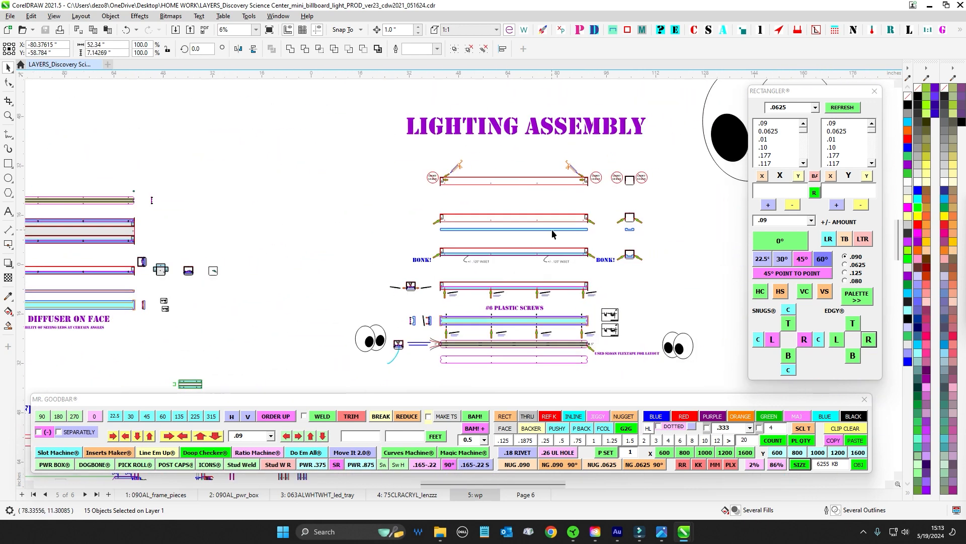
scroll(556, 235, up, 1)
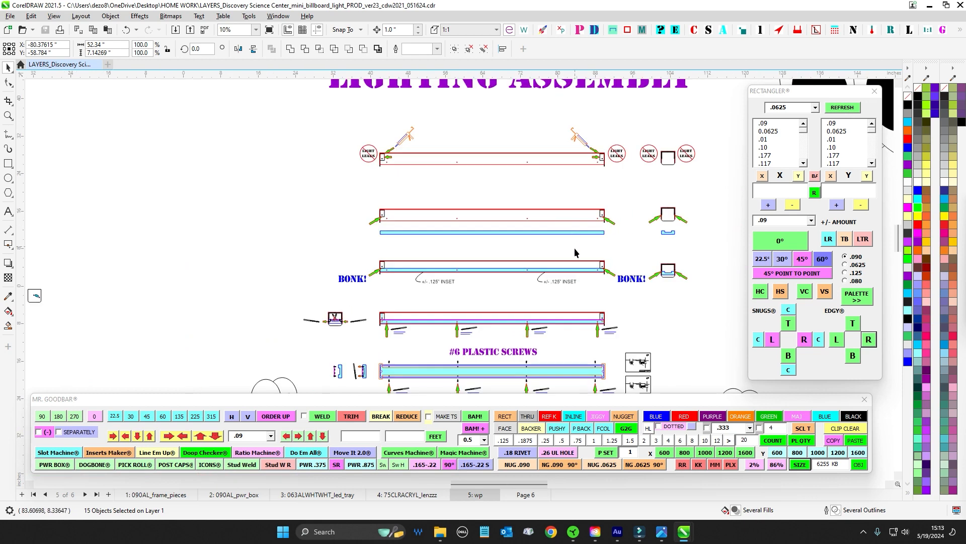
drag(538, 193, 530, 256)
scroll(514, 221, up, 1)
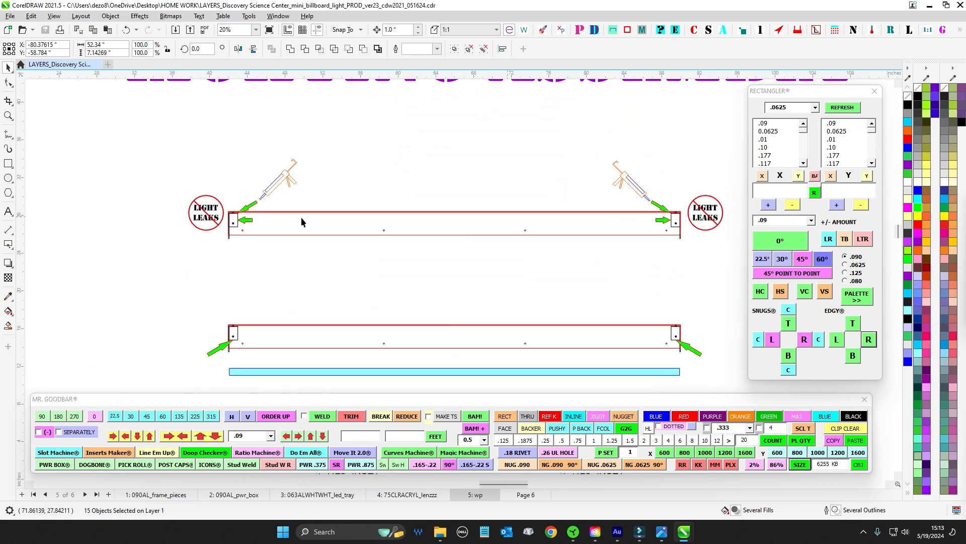
scroll(245, 228, down, 2)
drag(297, 182, 483, 181)
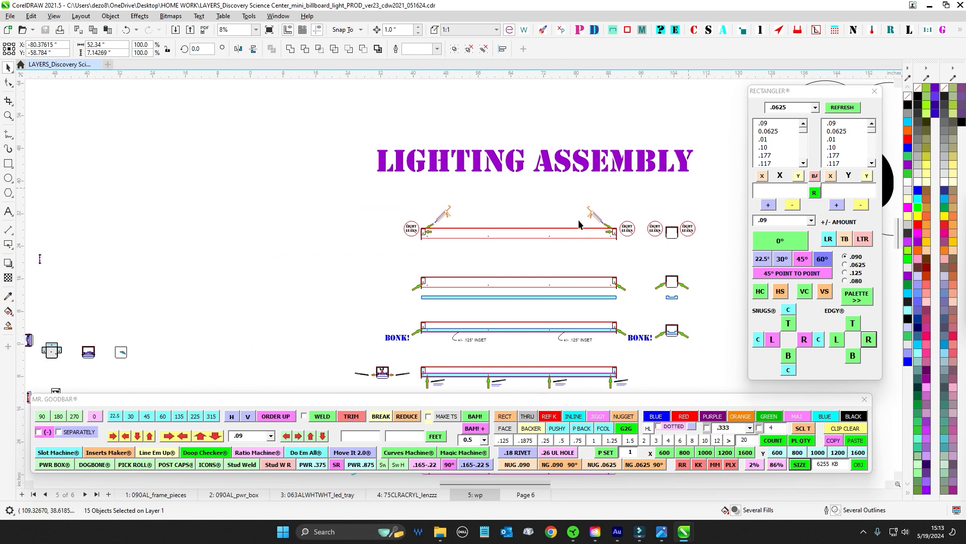
Examine the caulked end-cap corner beside the LIGHT LEAKS sign, including its flange, rivet holes and green arrows
scroll(409, 201, up, 1)
scroll(317, 204, up, 2)
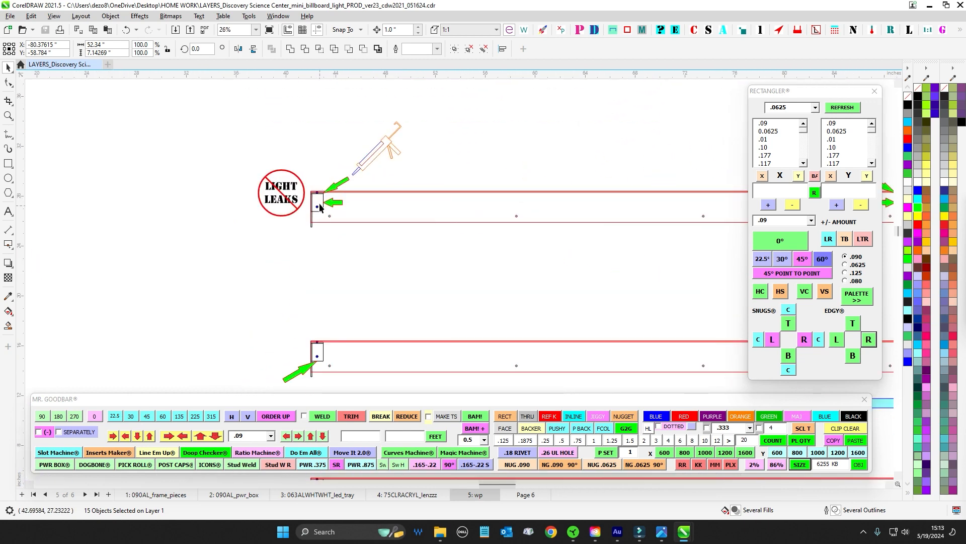
scroll(318, 195, up, 1)
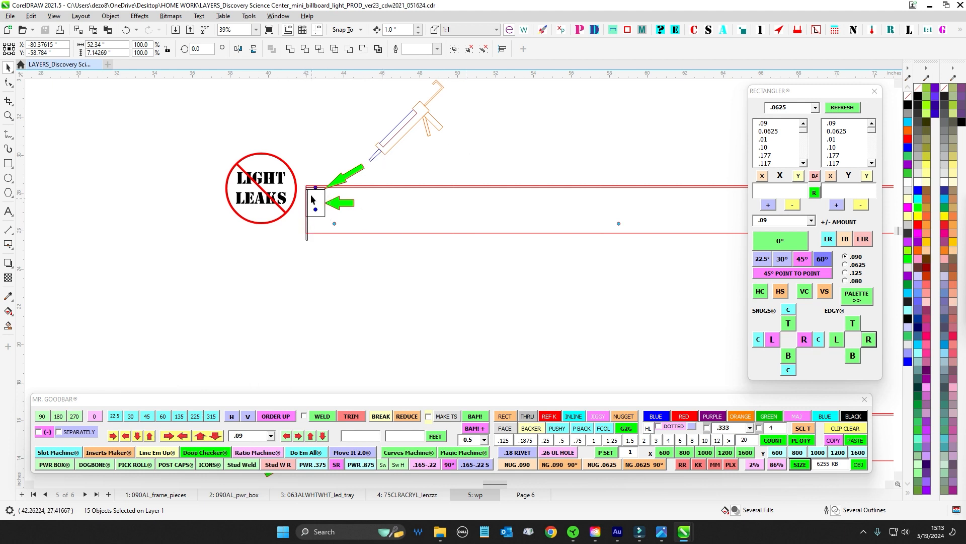
scroll(322, 239, up, 1)
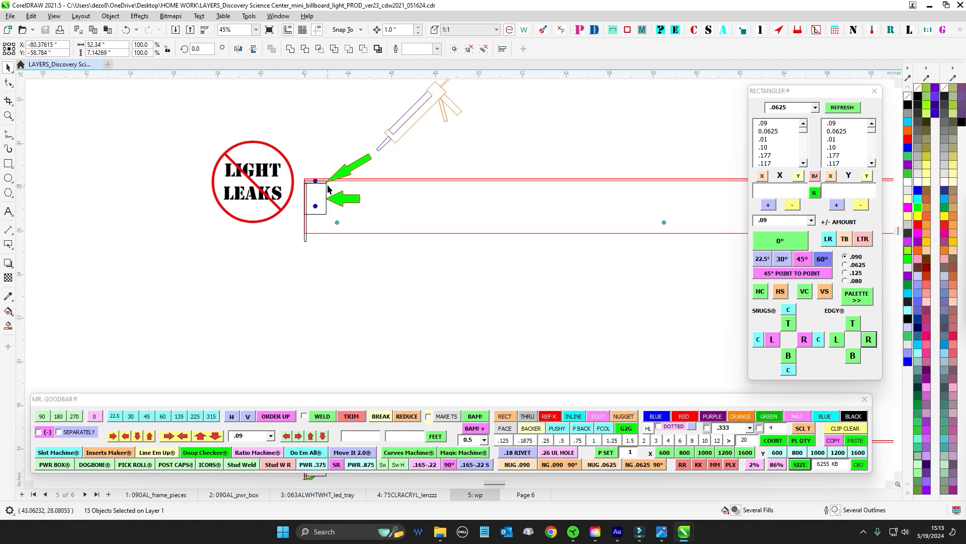
scroll(352, 258, down, 1)
scroll(317, 218, up, 4)
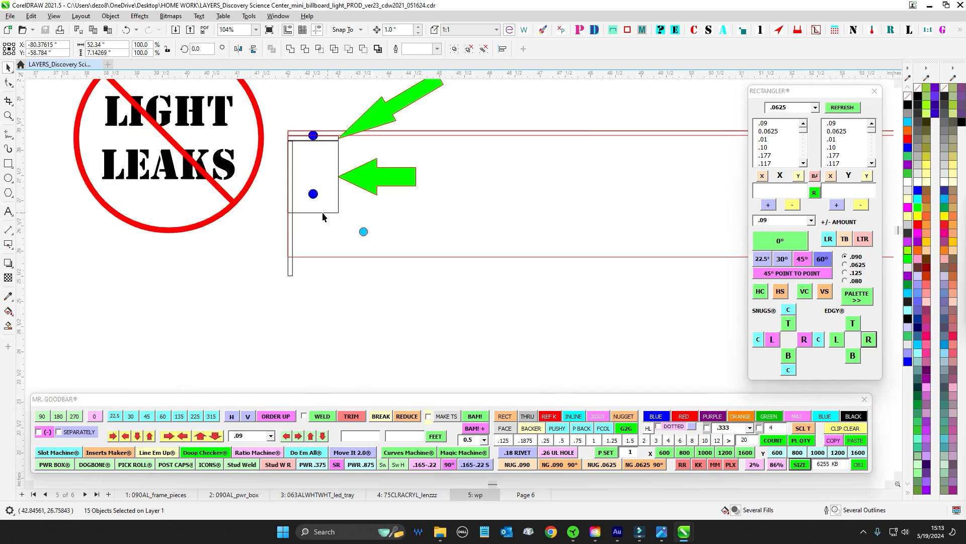
scroll(305, 220, down, 8)
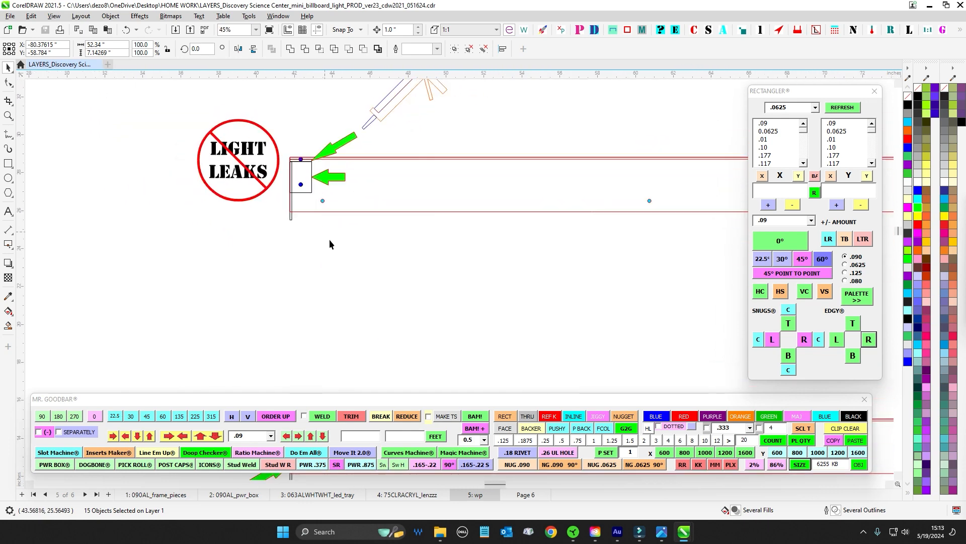
scroll(332, 232, up, 4)
scroll(342, 234, down, 4)
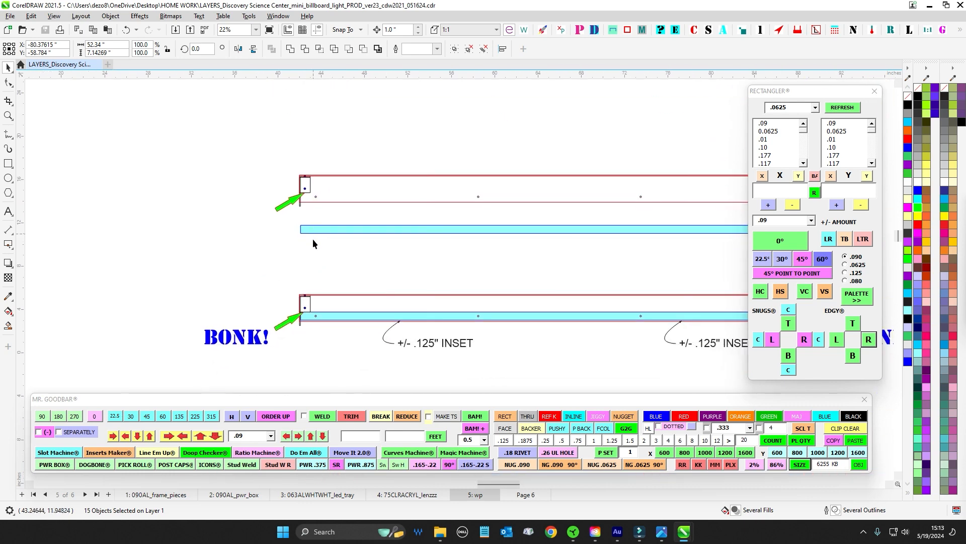
Select the loose cyan strip and compare the end-cap corners in the BONK! and LIGHT LEAKS stages
click(314, 229)
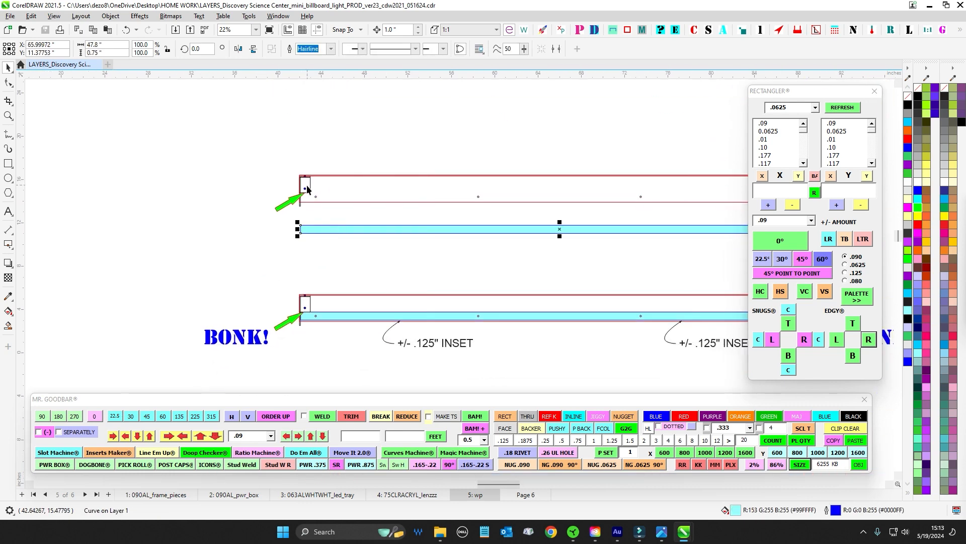
scroll(301, 311, up, 6)
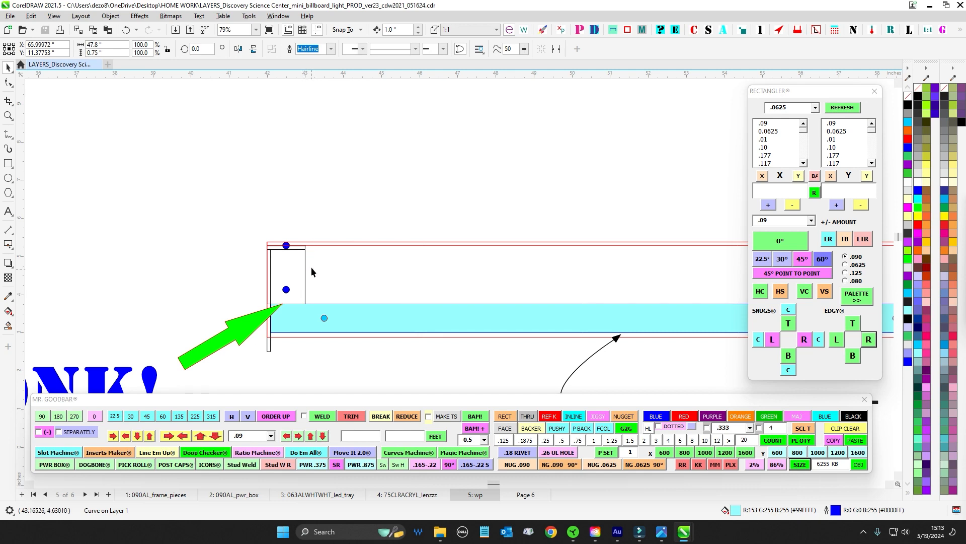
scroll(310, 248, up, 10)
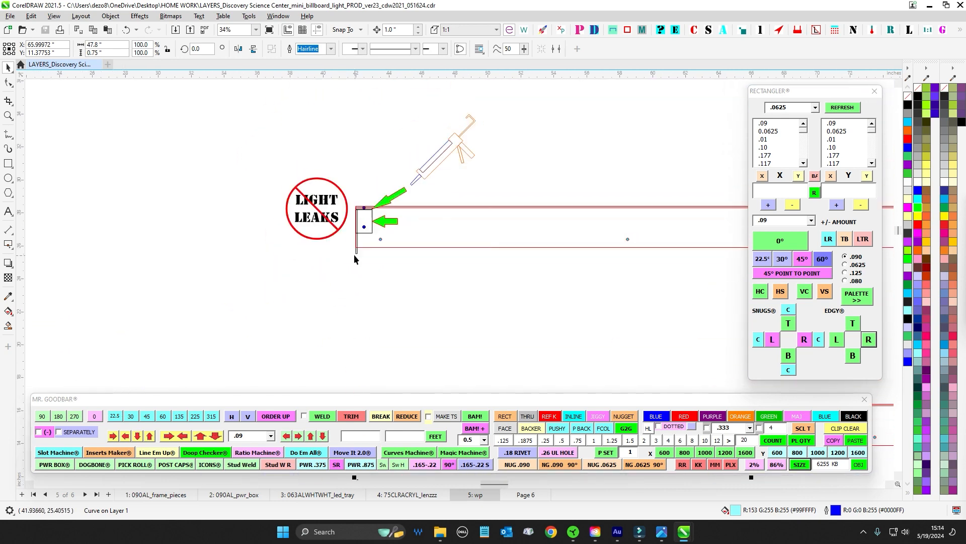
scroll(348, 161, up, 2)
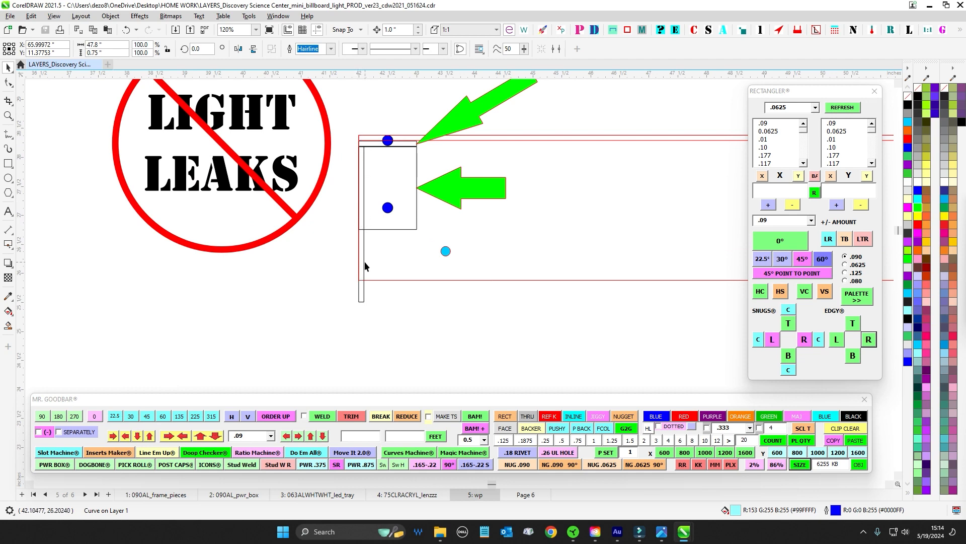
scroll(360, 166, down, 1)
drag(397, 307, 410, 111)
scroll(401, 156, down, 3)
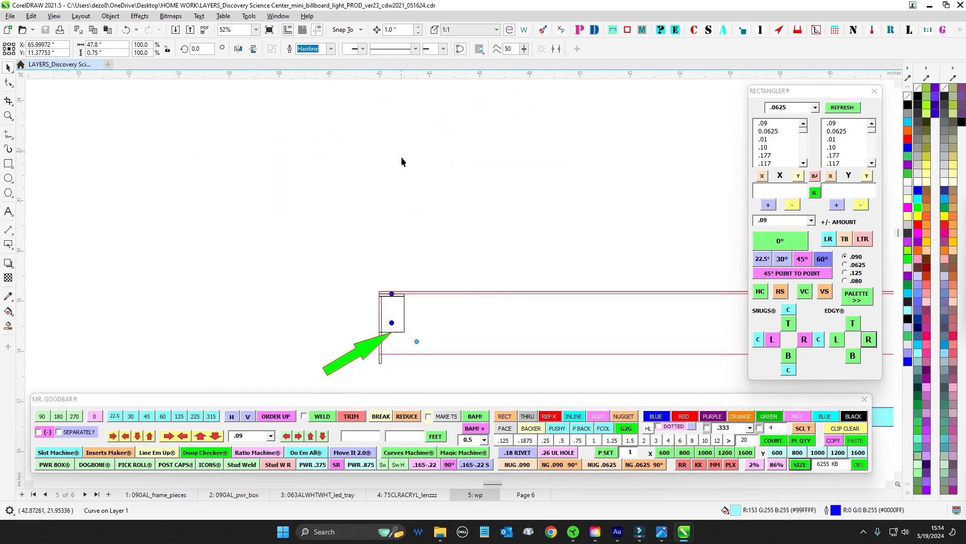
Select the full-length loose cyan strip between the second stage's housing and the BONK! stage
drag(451, 312, 328, 231)
drag(483, 241, 371, 230)
key(Escape)
click(427, 176)
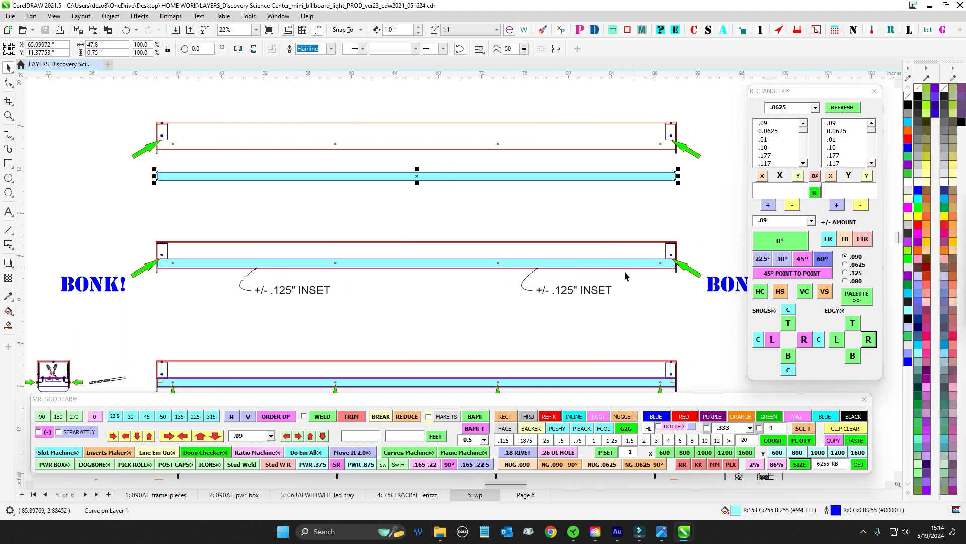
Examine the light's cross-section with its wire nuts, side screws, drill bits and green arrows
drag(385, 317, 493, 289)
scroll(151, 347, up, 5)
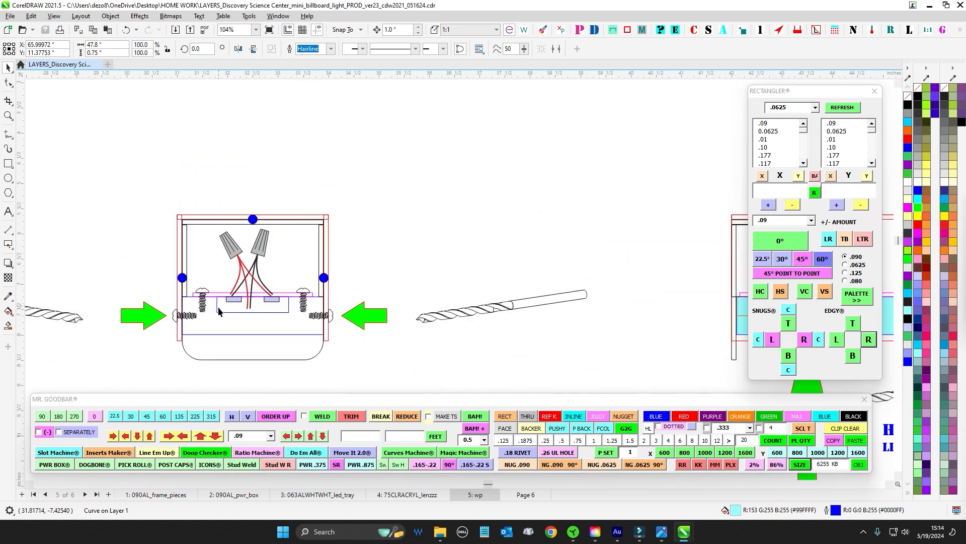
scroll(283, 297, down, 2)
drag(416, 228, 363, 248)
Check where the cyan strip meets the end-cap flange at the green arrow in the BONK! stage
scroll(362, 248, down, 2)
drag(451, 235, 351, 328)
scroll(349, 217, up, 2)
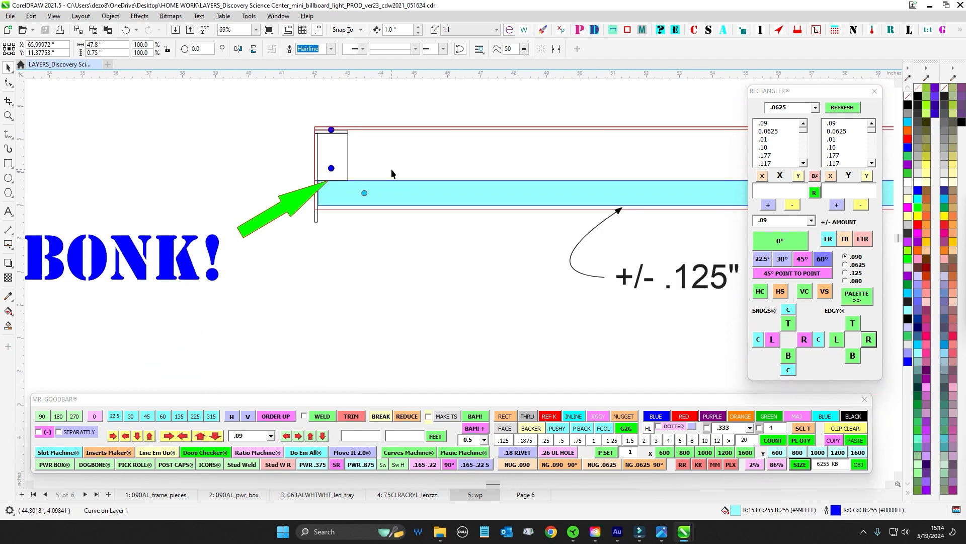
scroll(391, 173, down, 1)
drag(401, 235, 262, 202)
scroll(286, 201, down, 2)
scroll(394, 194, up, 2)
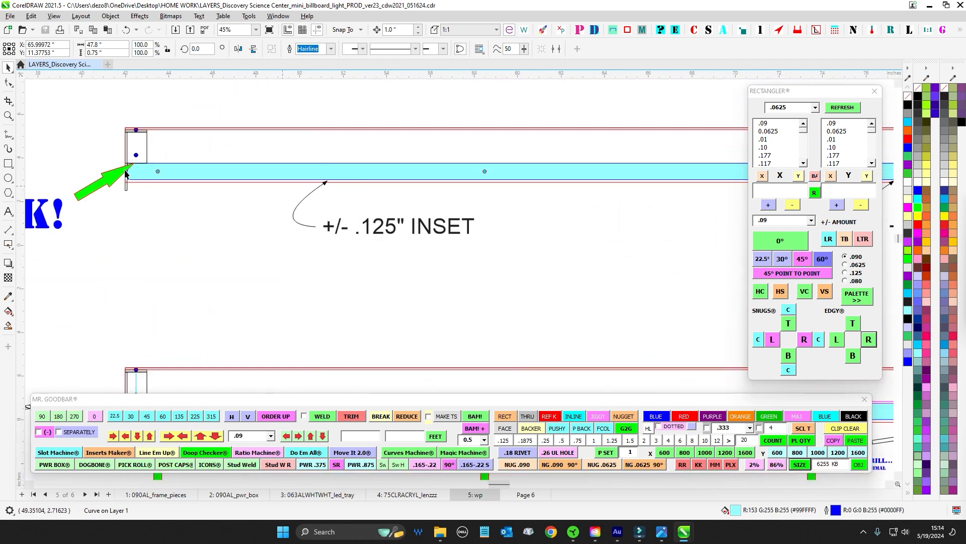
scroll(126, 172, up, 3)
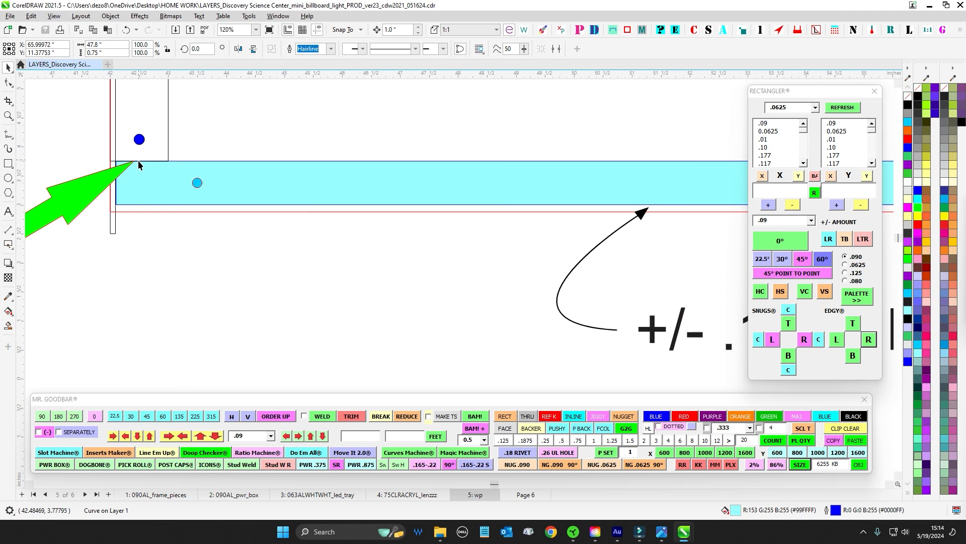
scroll(138, 161, down, 2)
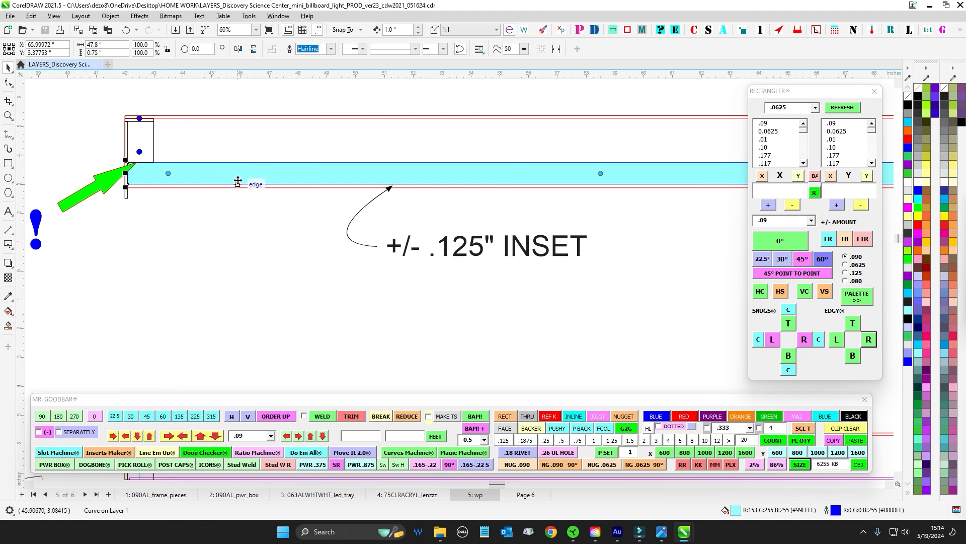
Clear the selection and review the +/- .125" INSET along the cyan strip to the opposite end cap
scroll(580, 214, up, 1)
drag(581, 216, 361, 287)
click(705, 347)
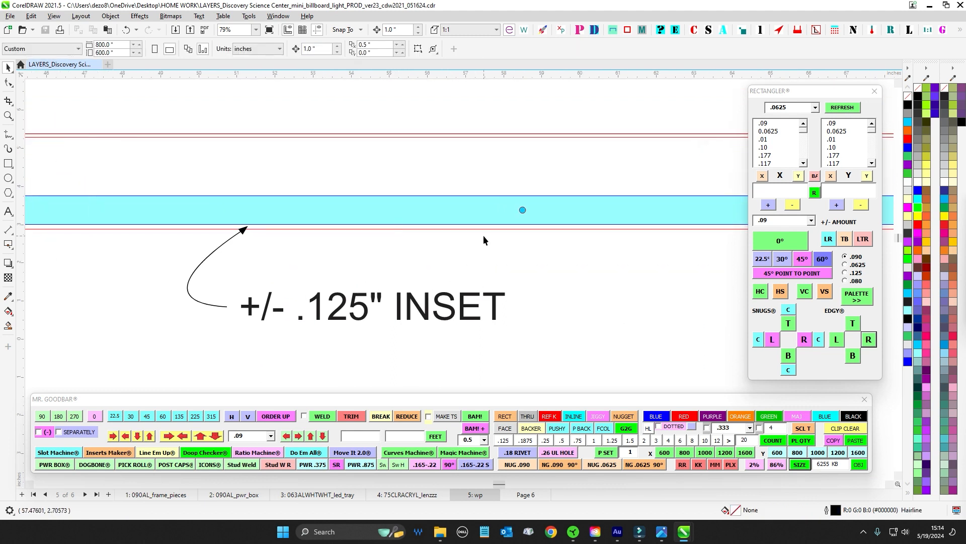
scroll(483, 234, down, 2)
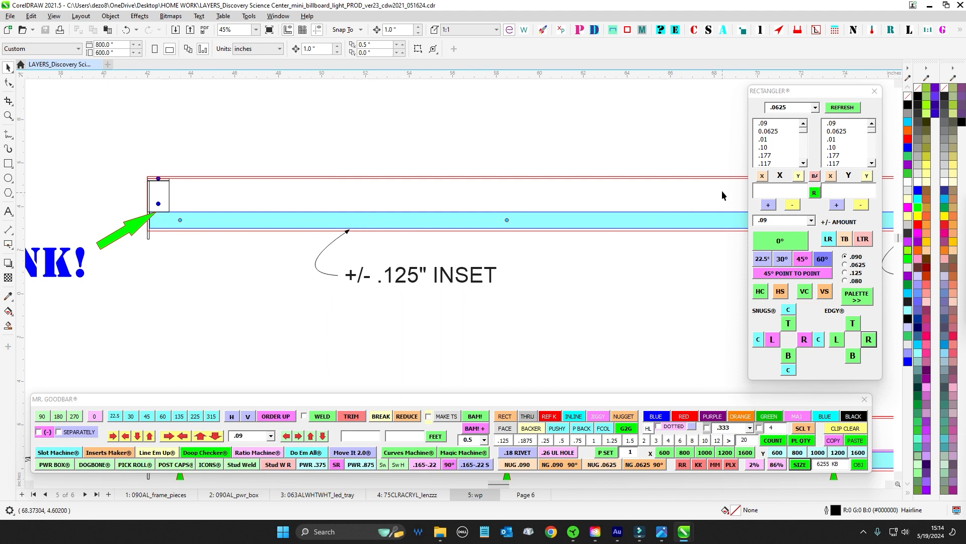
drag(541, 238, 239, 240)
drag(626, 225, 389, 227)
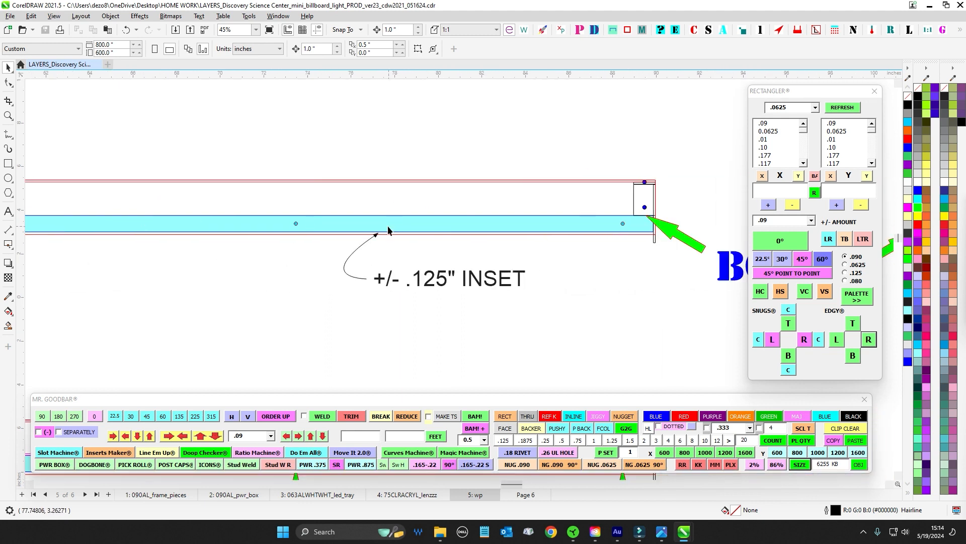
Inspect the cyan strip's screw holes at the green arrows and HAND-DRILL notes in the next assembly stage
scroll(315, 256, down, 3)
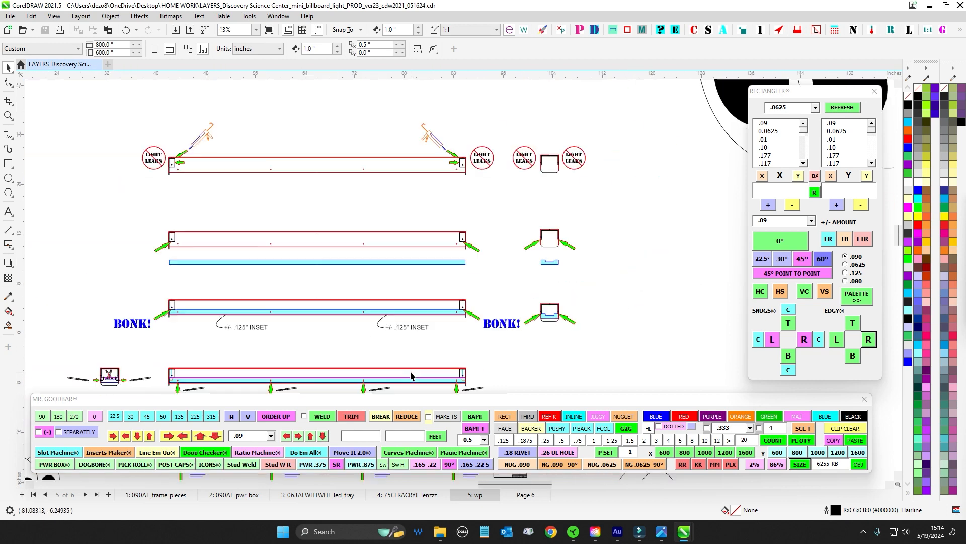
scroll(388, 243, up, 3)
scroll(388, 243, up, 1)
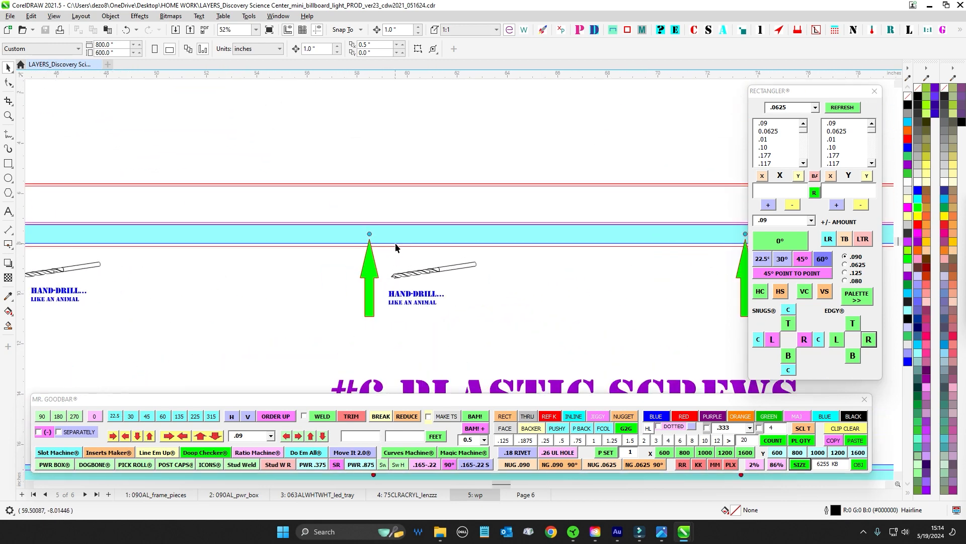
drag(381, 268, 538, 268)
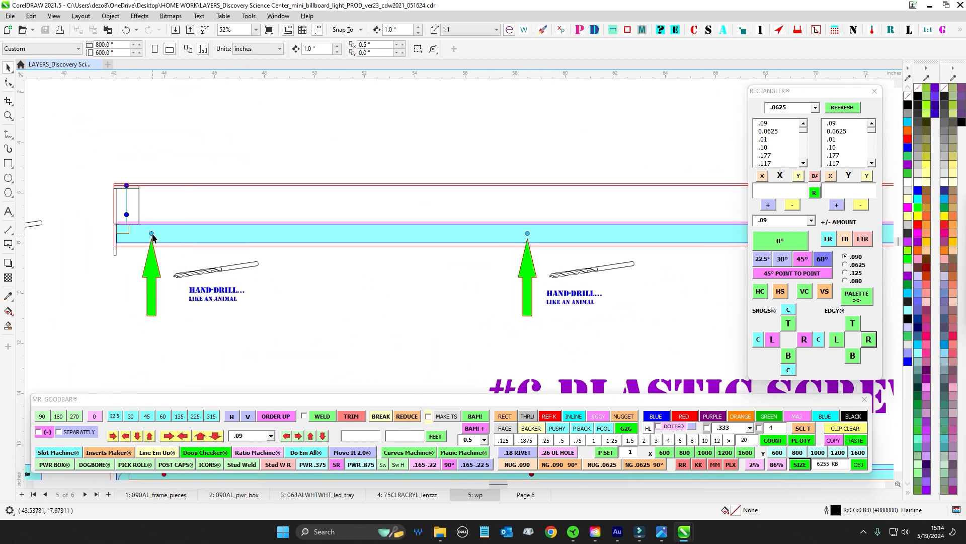
Follow the cyan strip's HAND-DRILL holes to the opposite end cap and review the row above the #6 PLASTIC SCREWS label
drag(622, 248, 451, 248)
drag(740, 234, 483, 244)
scroll(637, 262, down, 5)
drag(648, 271, 456, 263)
scroll(557, 252, up, 3)
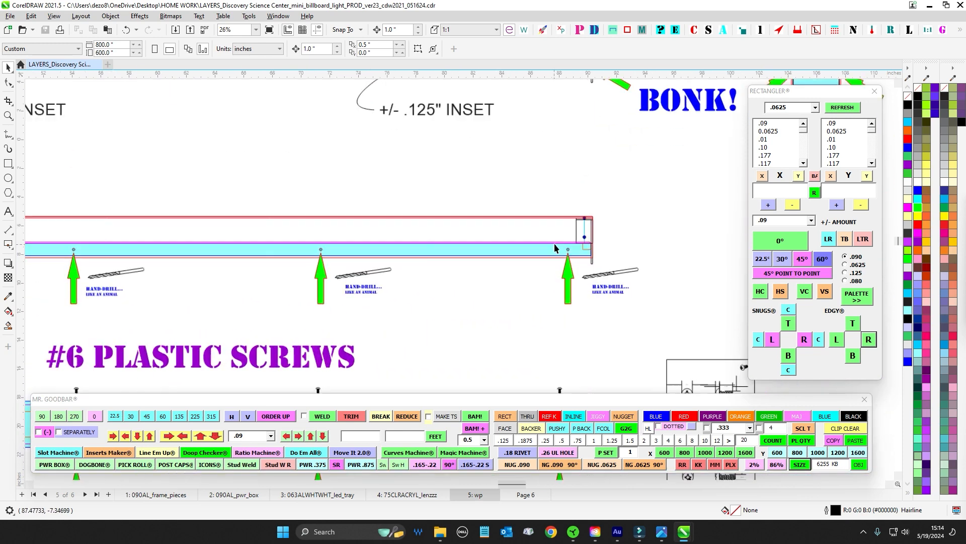
scroll(574, 254, down, 1)
drag(532, 307, 608, 243)
scroll(574, 277, down, 1)
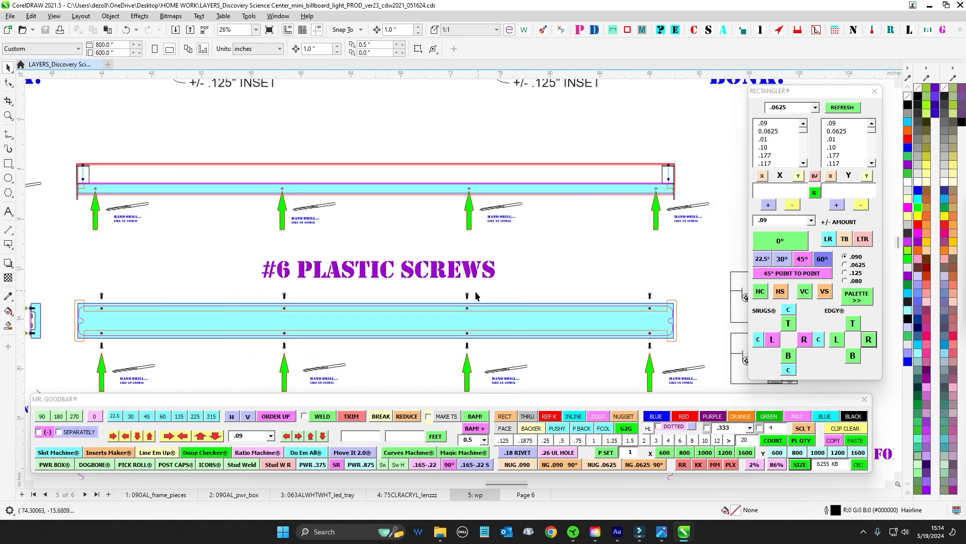
Select one of the #6 plastic screws above the cyan panel and examine it against the red hole below
scroll(466, 293, up, 9)
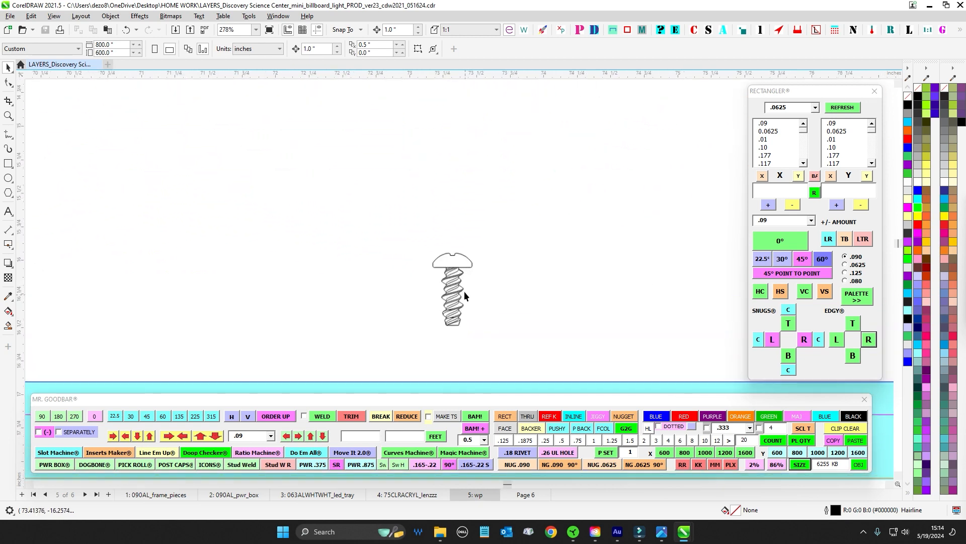
scroll(454, 274, up, 1)
scroll(503, 262, down, 3)
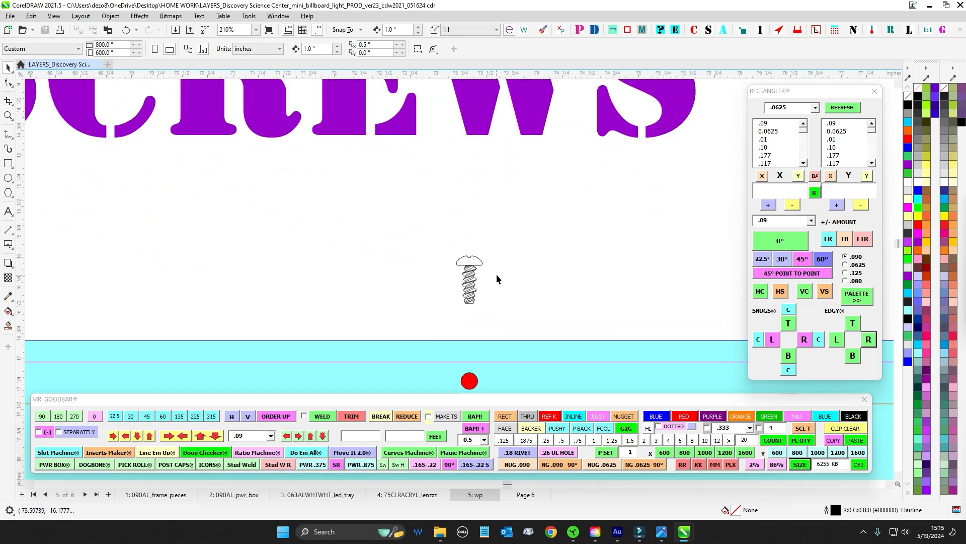
drag(578, 361, 577, 353)
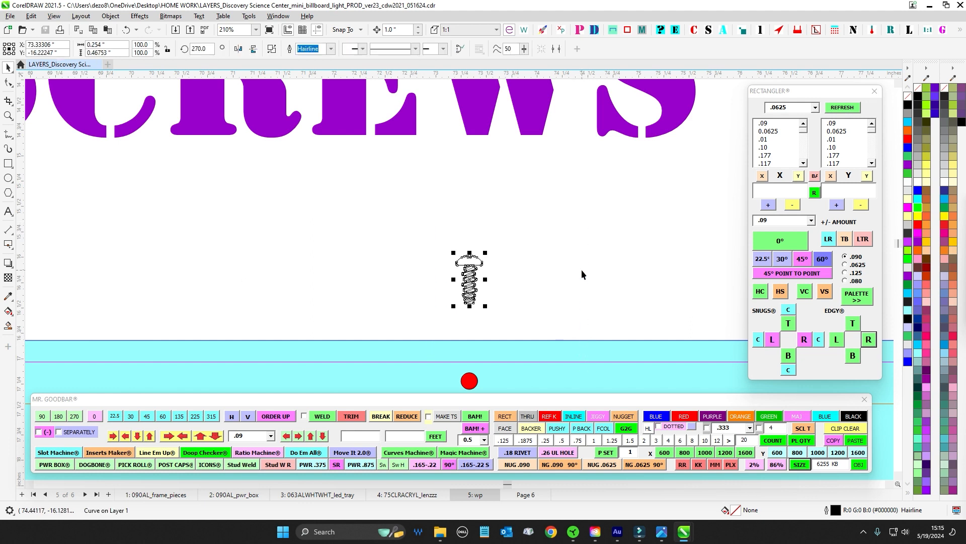
drag(584, 271, 496, 288)
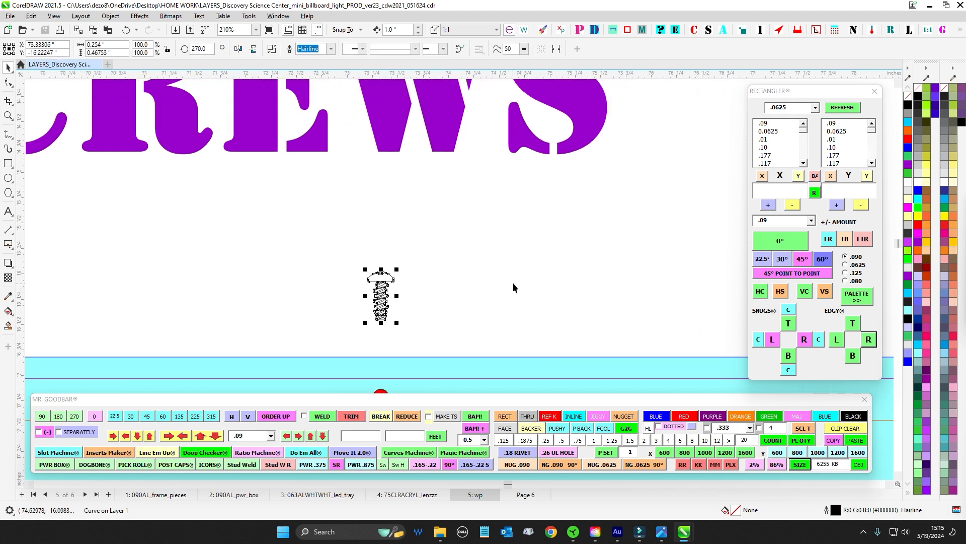
scroll(519, 280, down, 2)
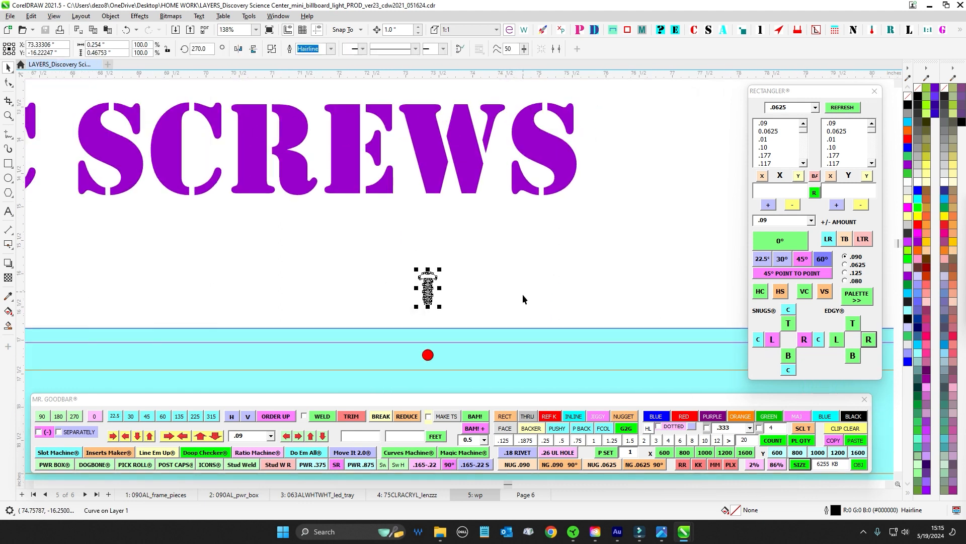
scroll(529, 246, down, 5)
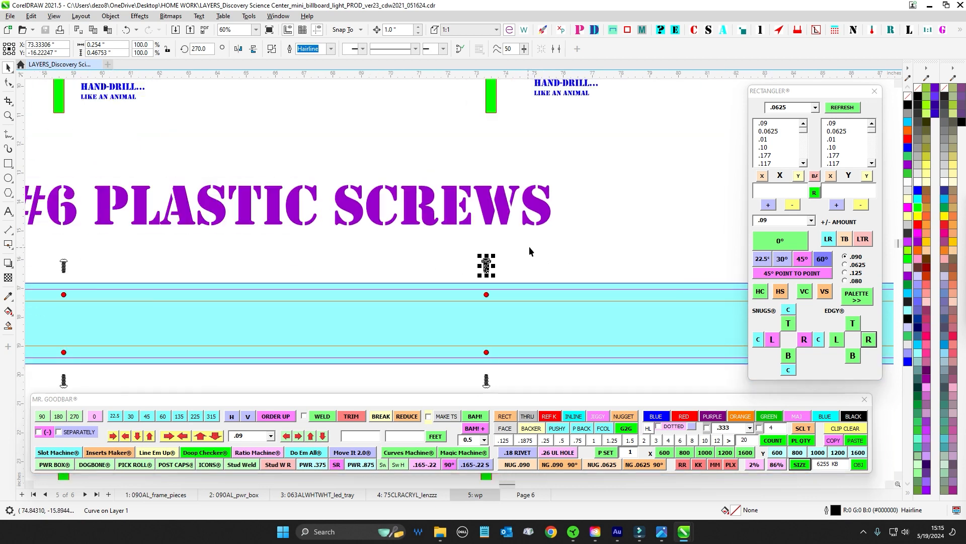
Compare the #6 plastic screws and red holes with the HAND-DRILL arrows on the strip above, and clear the selection
drag(455, 203, 529, 265)
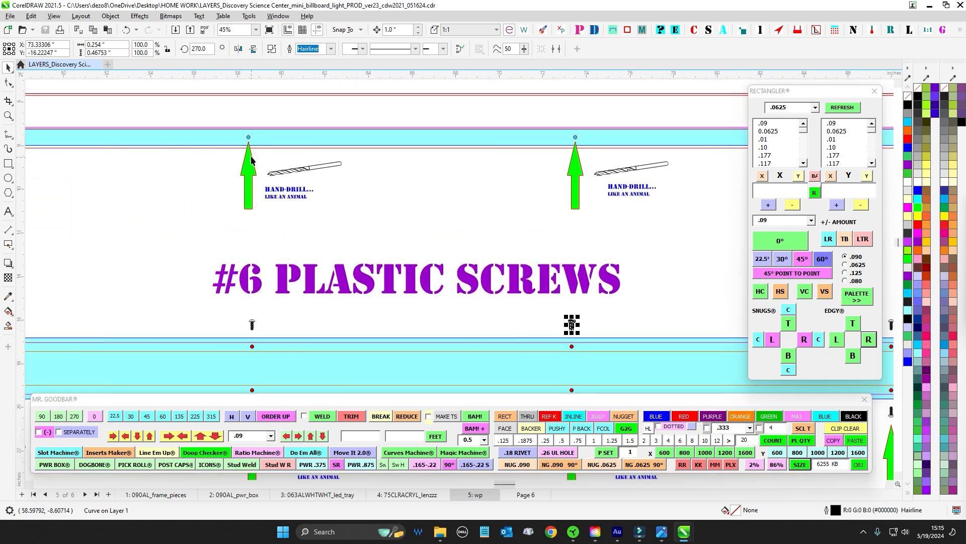
scroll(252, 157, up, 2)
scroll(282, 176, down, 1)
drag(338, 226, 342, 211)
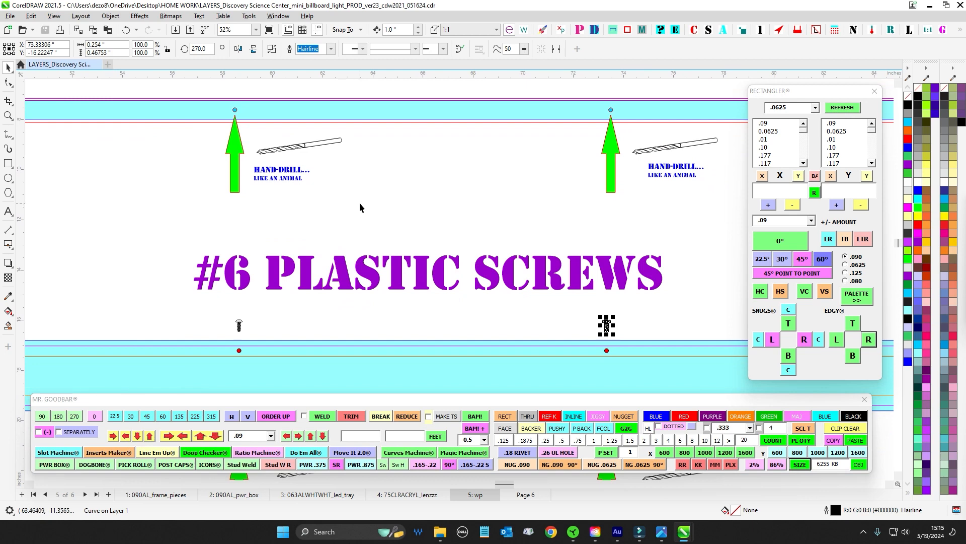
scroll(367, 223, down, 1)
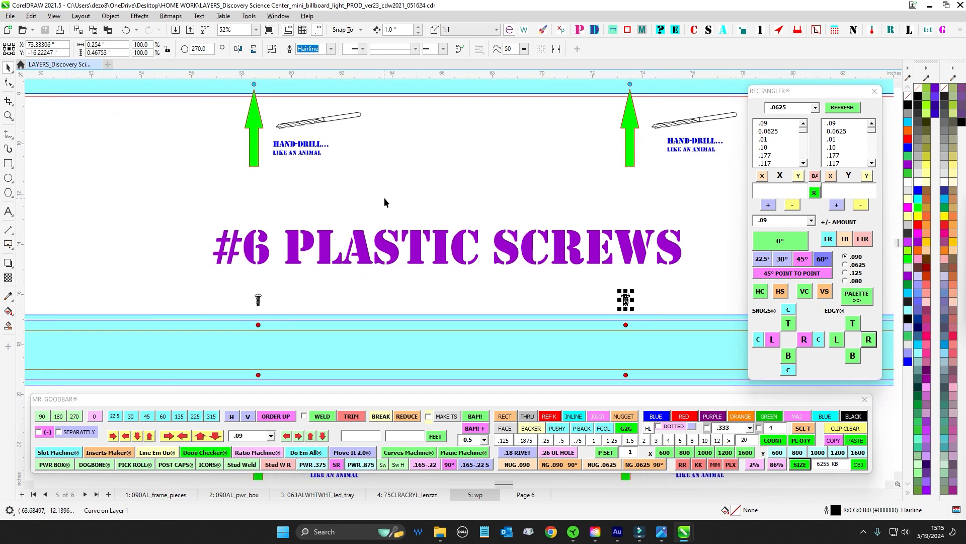
click(428, 269)
scroll(428, 269, down, 3)
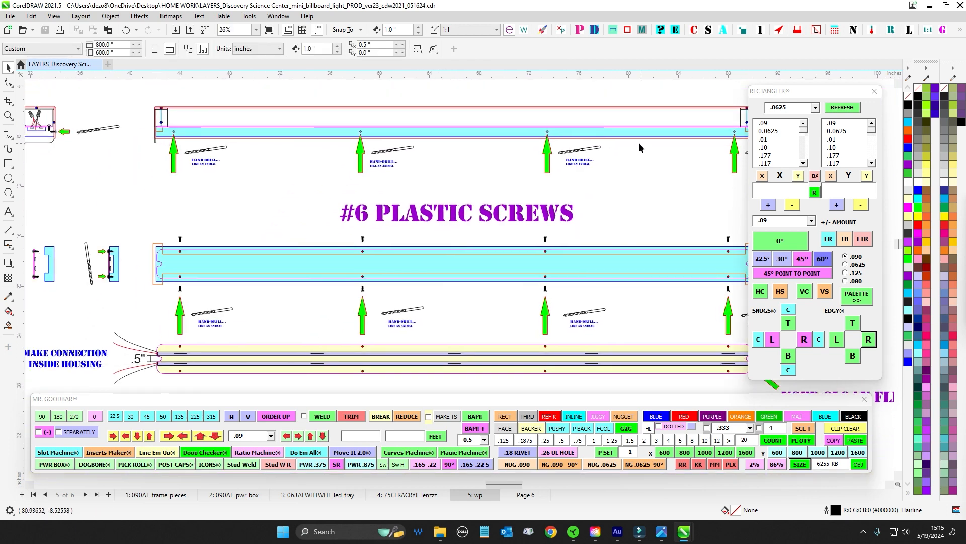
Shift the cross-section's lower LED-and-lens assembly with its screws down out of the housing, return it to its place and deselect it
drag(305, 183, 351, 254)
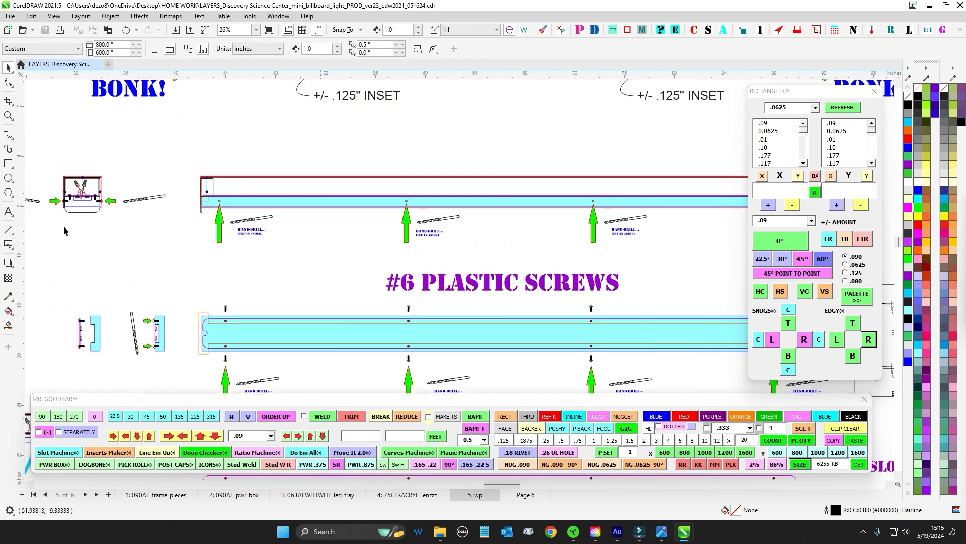
scroll(63, 230, up, 6)
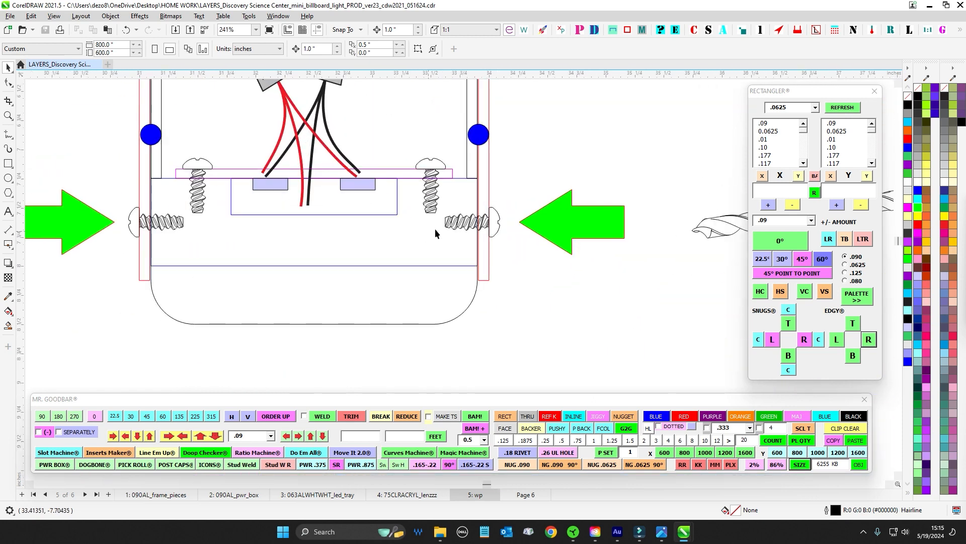
scroll(461, 208, down, 2)
drag(494, 259, 494, 261)
key(Down)
key(Down)
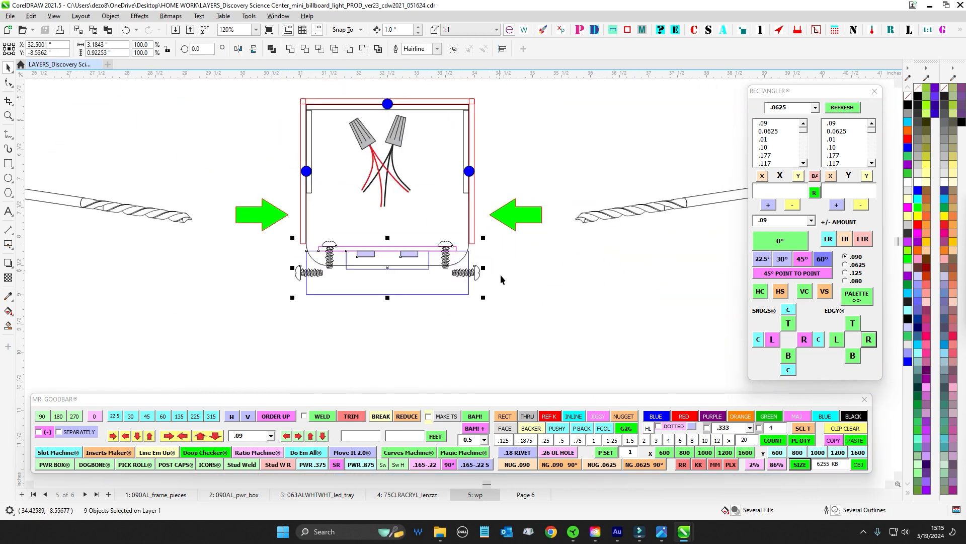
key(Up)
key(Up)
click(496, 242)
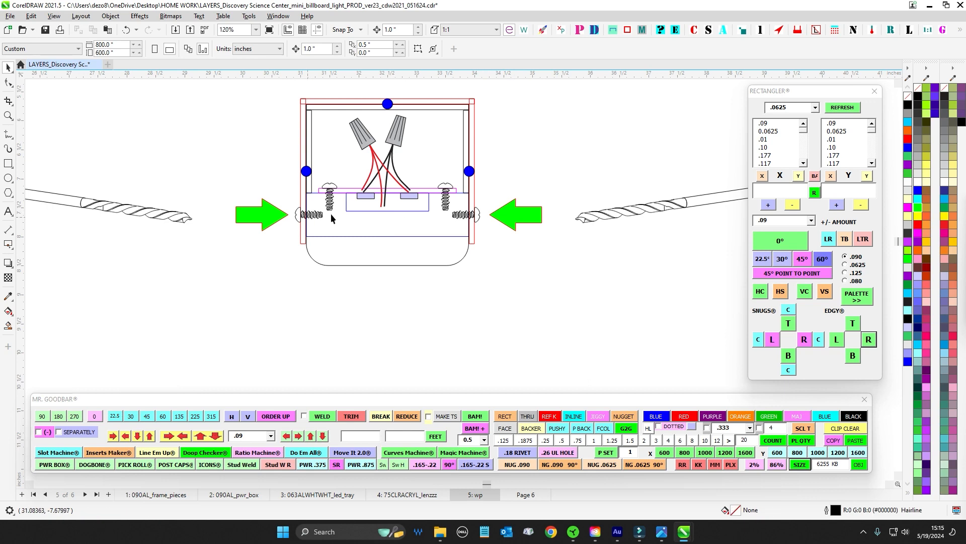
Examine how the housing's side flanges overlap the lens above its rounded corners in the cross-section
scroll(331, 214, up, 3)
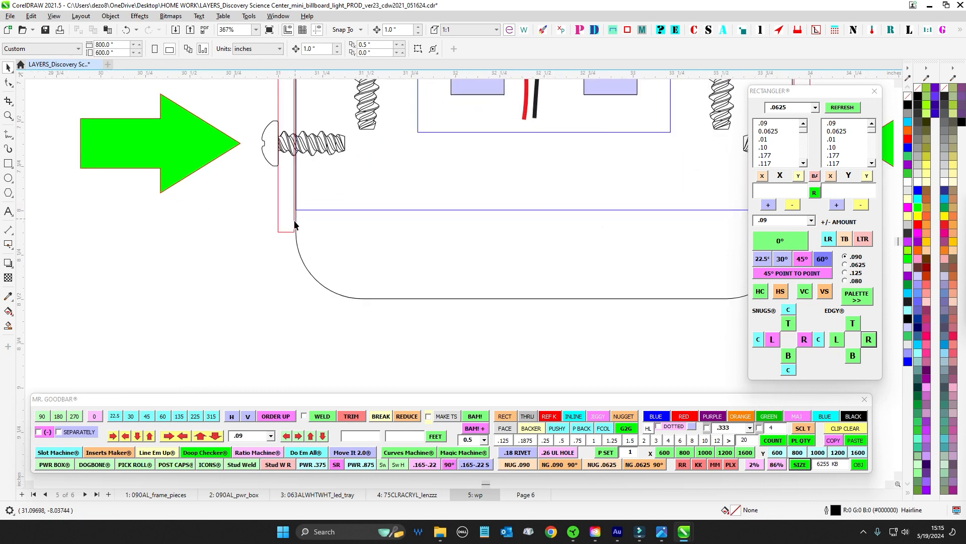
scroll(298, 217, right, 3)
scroll(607, 215, down, 3)
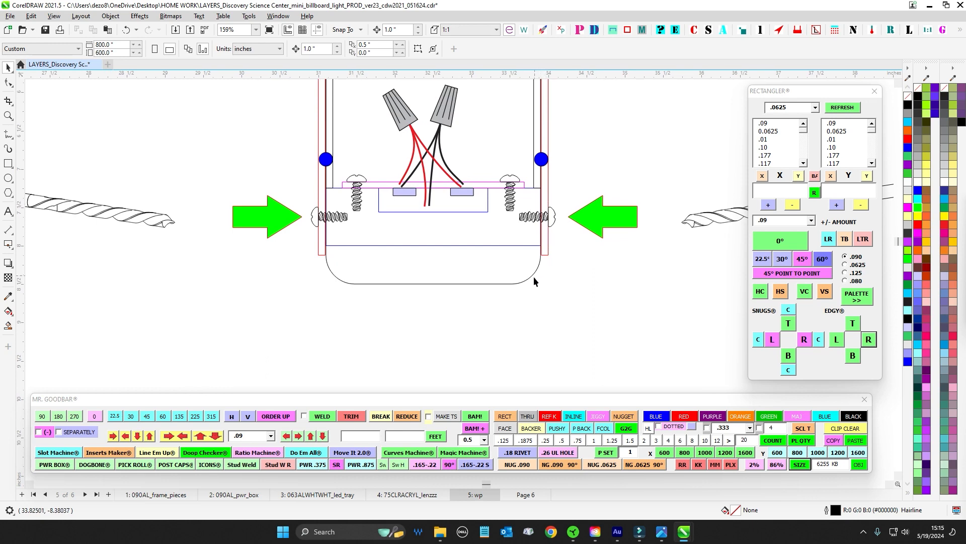
scroll(325, 246, up, 2)
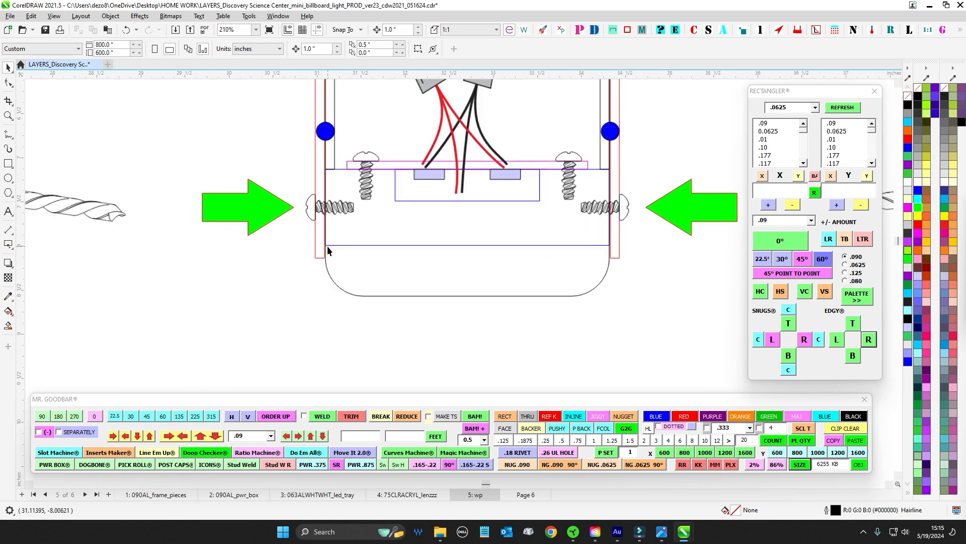
scroll(328, 279, down, 10)
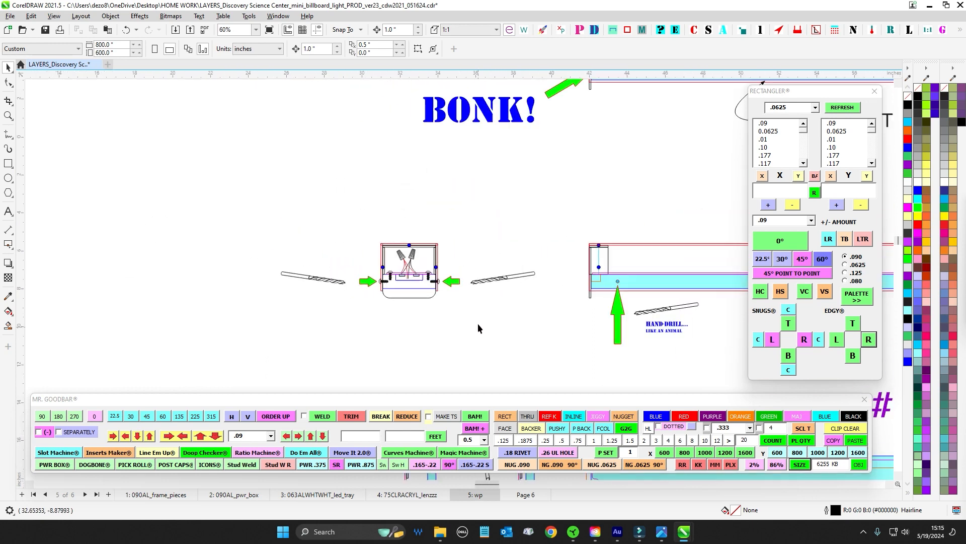
Locate the tilted light in the back-side assembly's side view and inspect its lower flange corner
scroll(343, 274, up, 8)
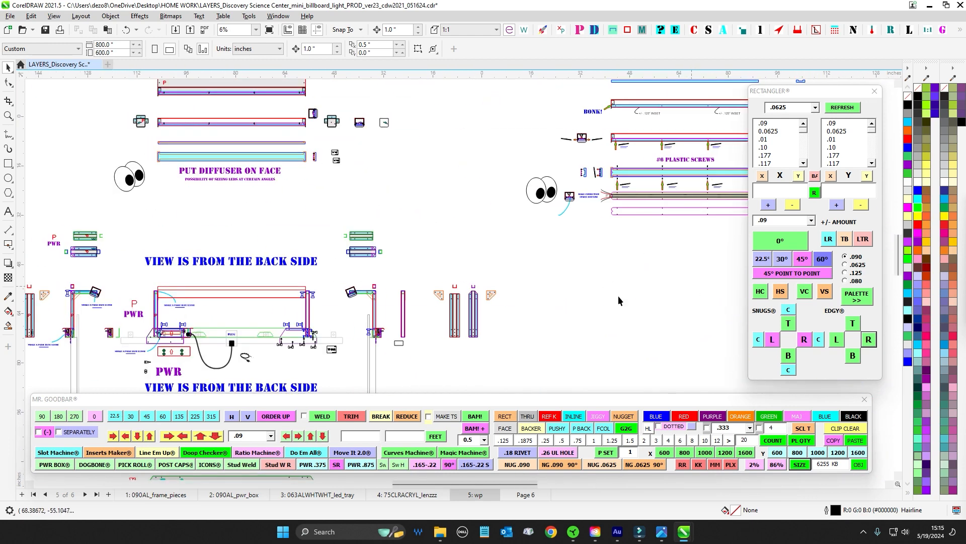
scroll(342, 273, up, 6)
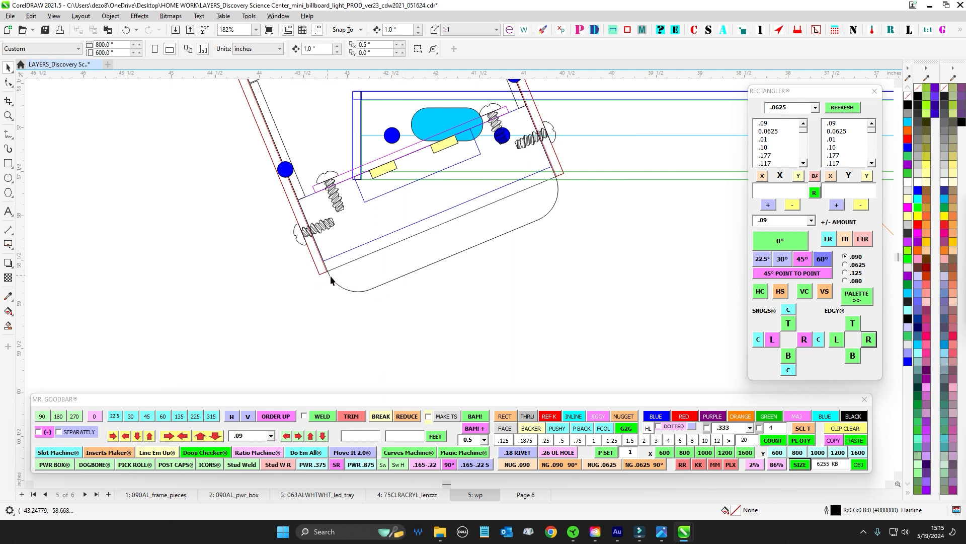
scroll(319, 271, down, 6)
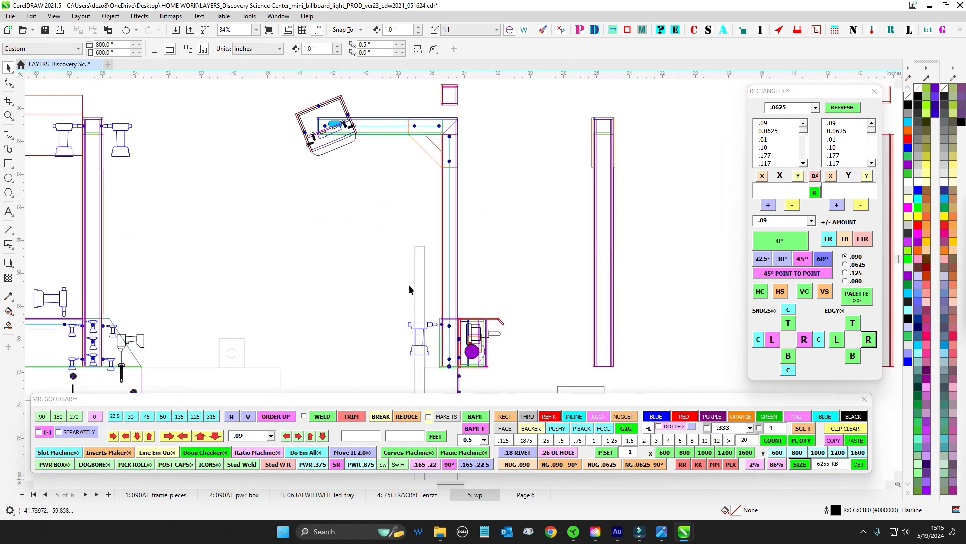
drag(299, 184, 379, 157)
scroll(455, 235, down, 1)
drag(458, 261, 453, 267)
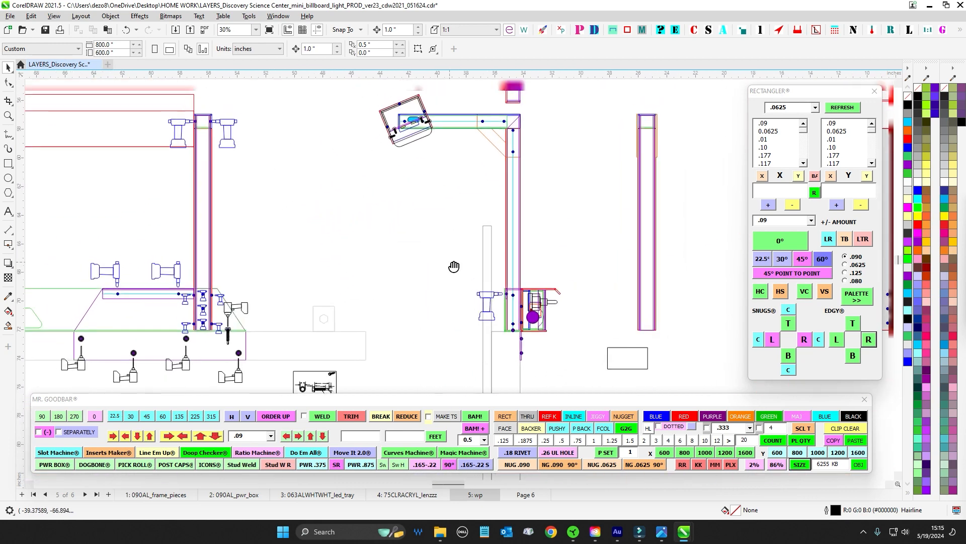
Review how the tilted light sits on the horizontal arm and support post
scroll(456, 269, down, 4)
scroll(456, 272, up, 1)
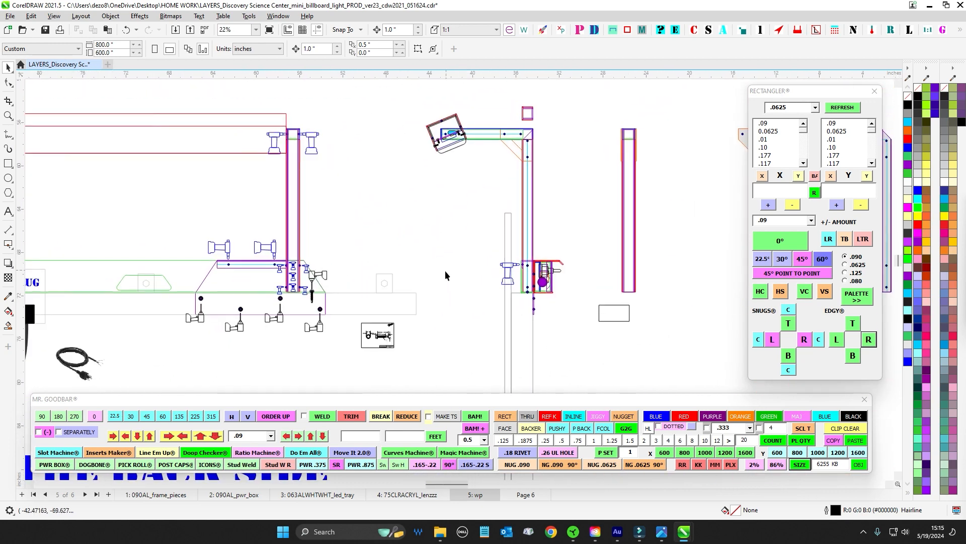
mouse_move(446, 261)
mouse_down()
mouse_move(485, 252)
mouse_move(427, 273)
mouse_up()
scroll(417, 161, up, 4)
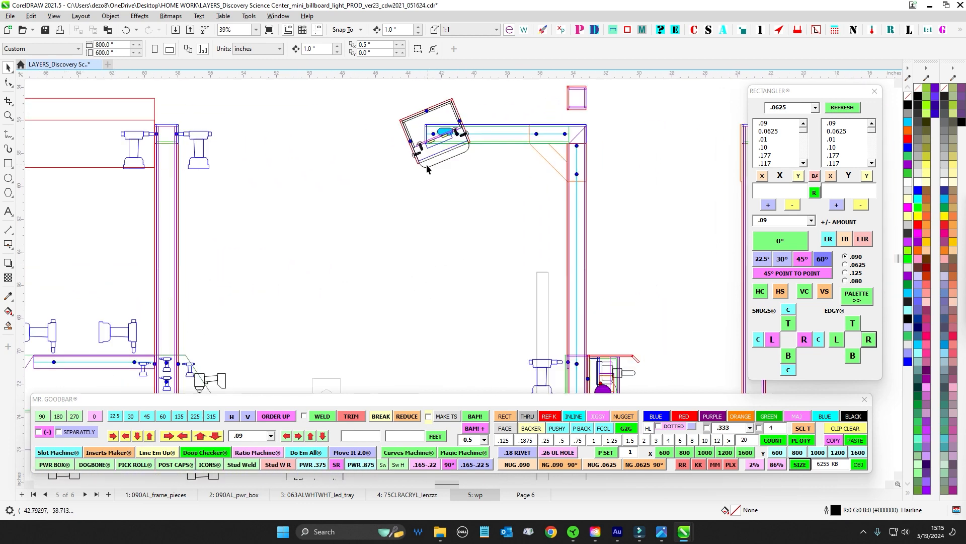
drag(488, 334, 507, 352)
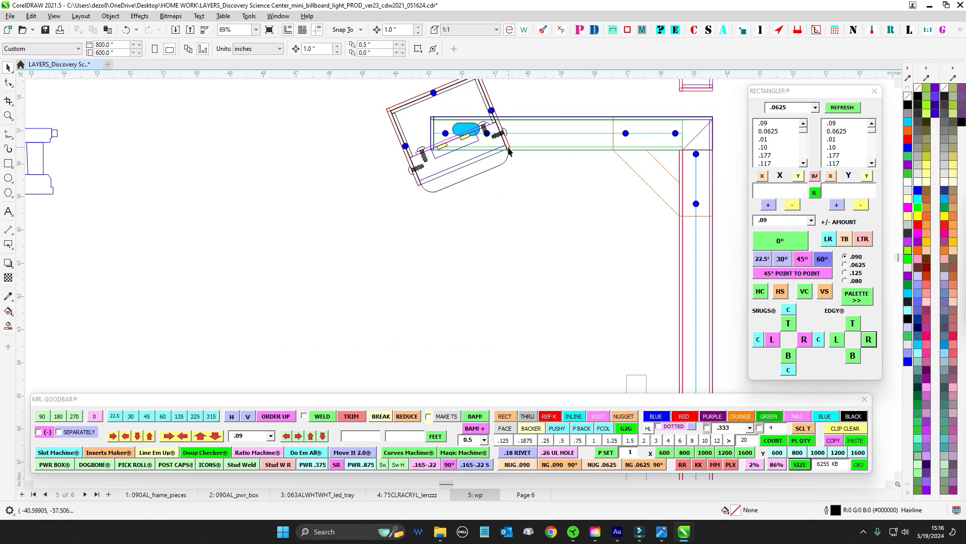
scroll(487, 197, down, 4)
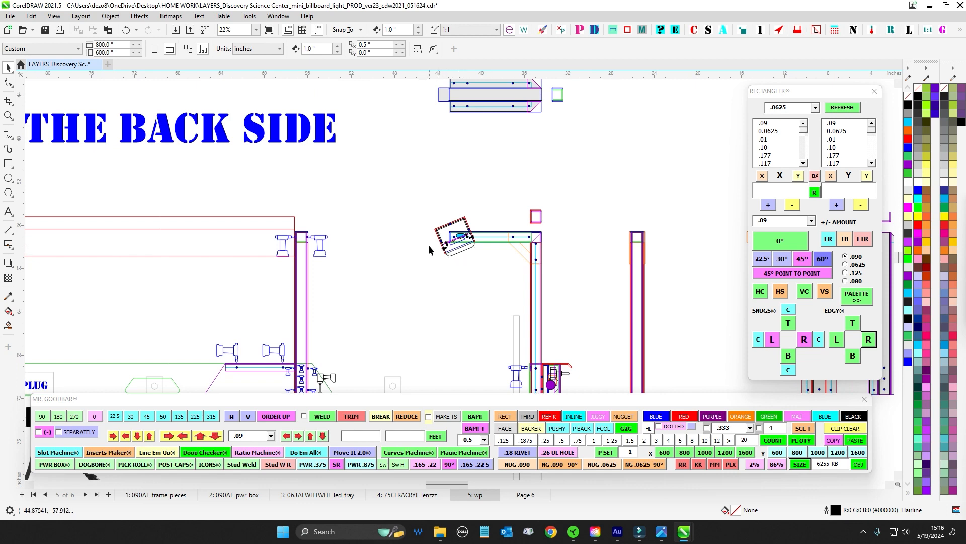
Return to the light's assembly stages and review from the BONK! stage with its +/- .125" INSET to the #6 plastic screws
scroll(455, 250, up, 1)
scroll(455, 251, down, 3)
drag(472, 84, 433, 360)
drag(358, 186, 389, 258)
scroll(512, 261, down, 2)
drag(513, 261, 54, 233)
scroll(380, 203, up, 1)
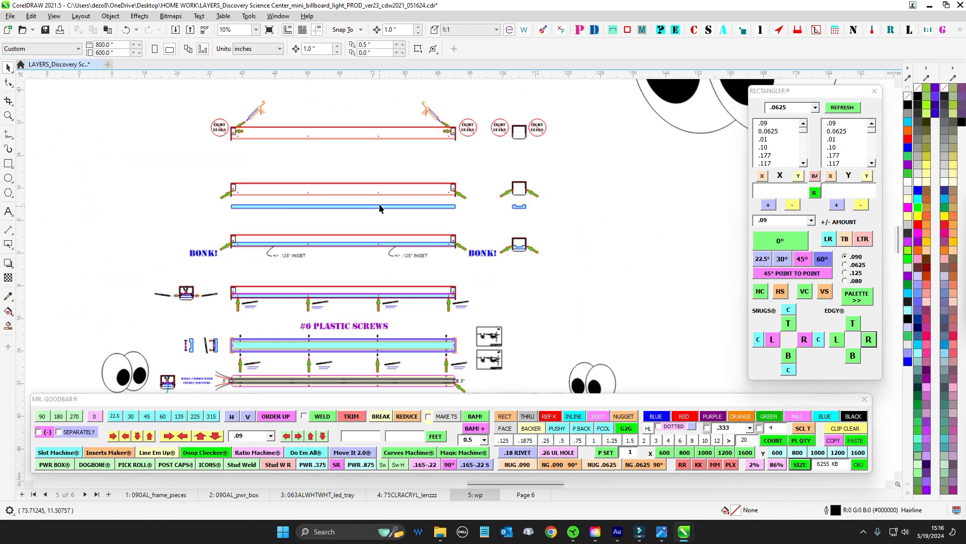
scroll(315, 224, up, 2)
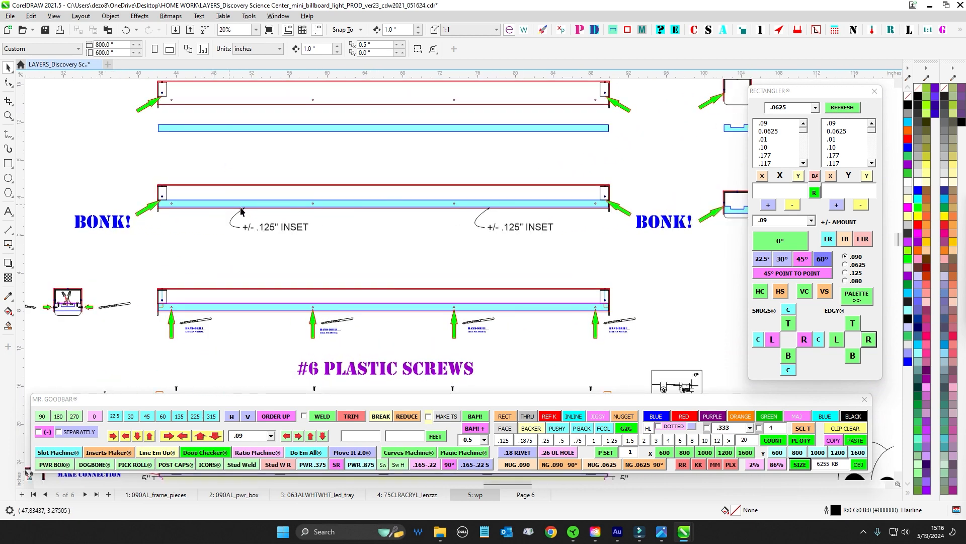
drag(515, 337, 514, 181)
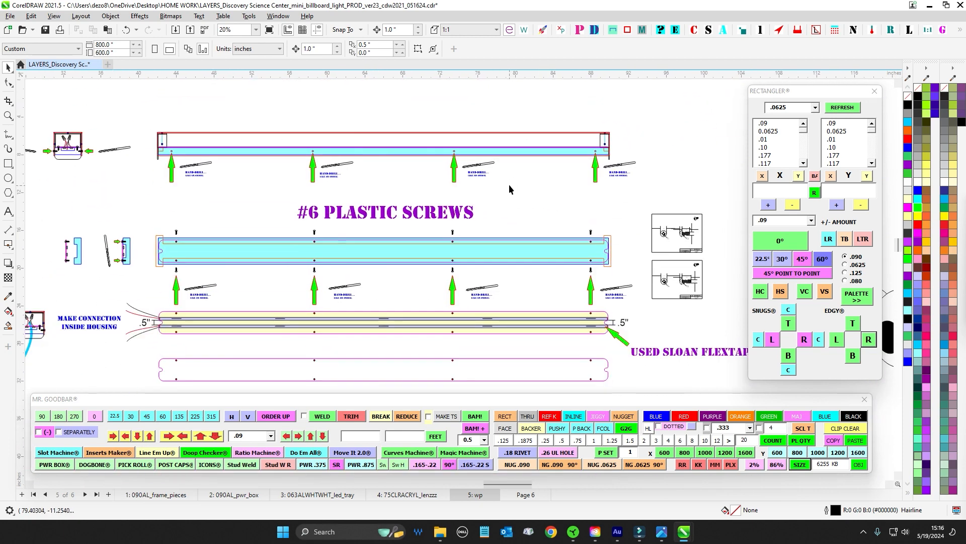
Select the yellow LED tray and the cyan panel group above it, and inspect the panel's screws beside its end view
drag(416, 277, 453, 156)
scroll(211, 199, up, 1)
click(229, 192)
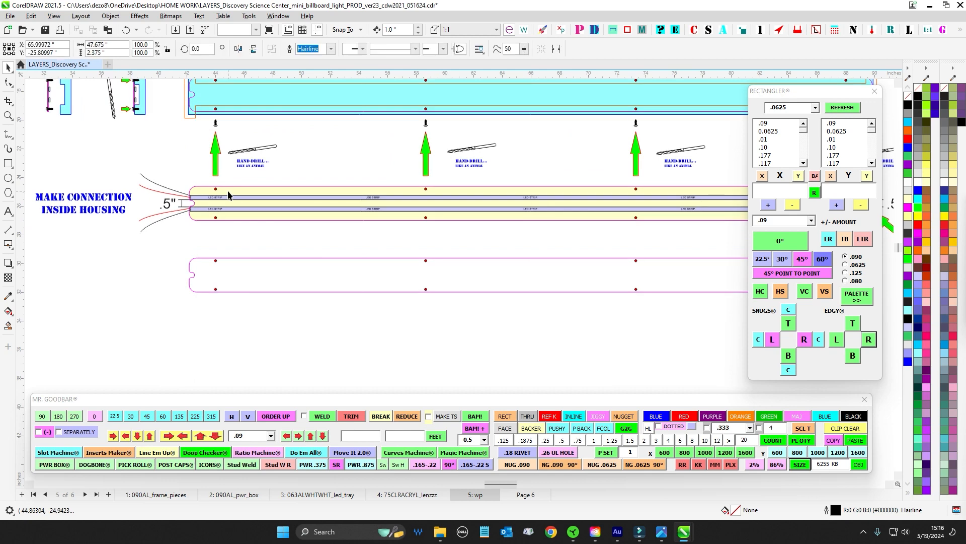
drag(319, 149, 287, 219)
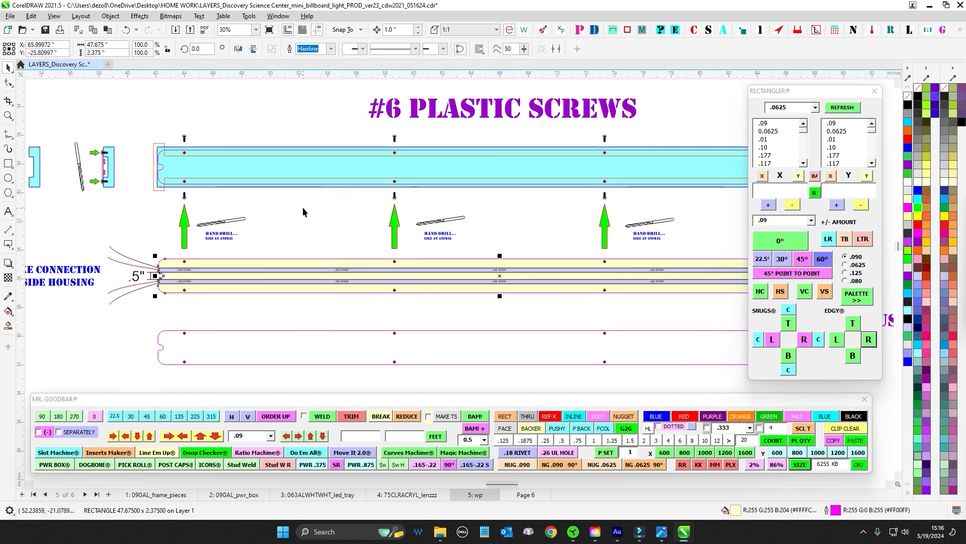
click(300, 150)
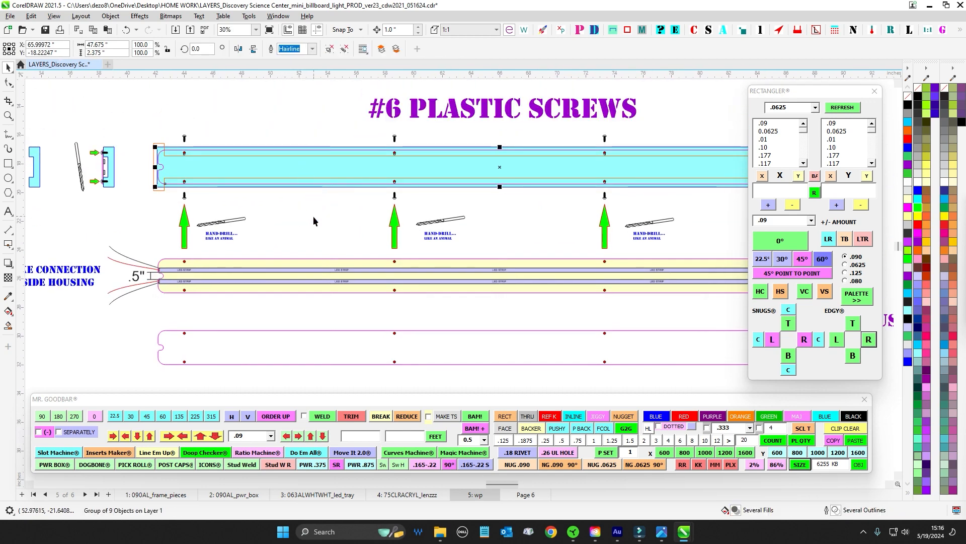
scroll(113, 166, up, 2)
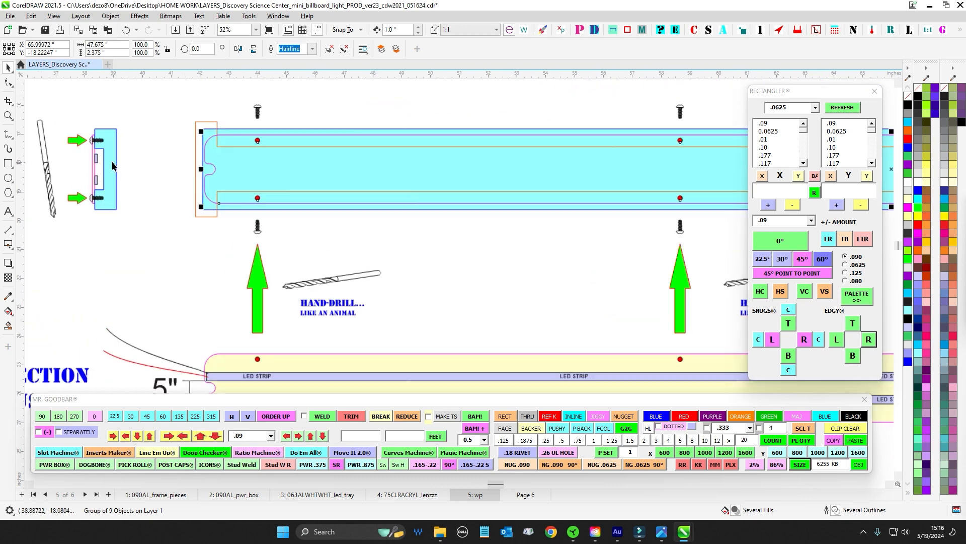
Select the upper and lower screws in the cyan panel's end view and inspect how they enter the panel
scroll(112, 162, up, 2)
drag(86, 139, 240, 163)
scroll(256, 159, up, 1)
click(257, 159)
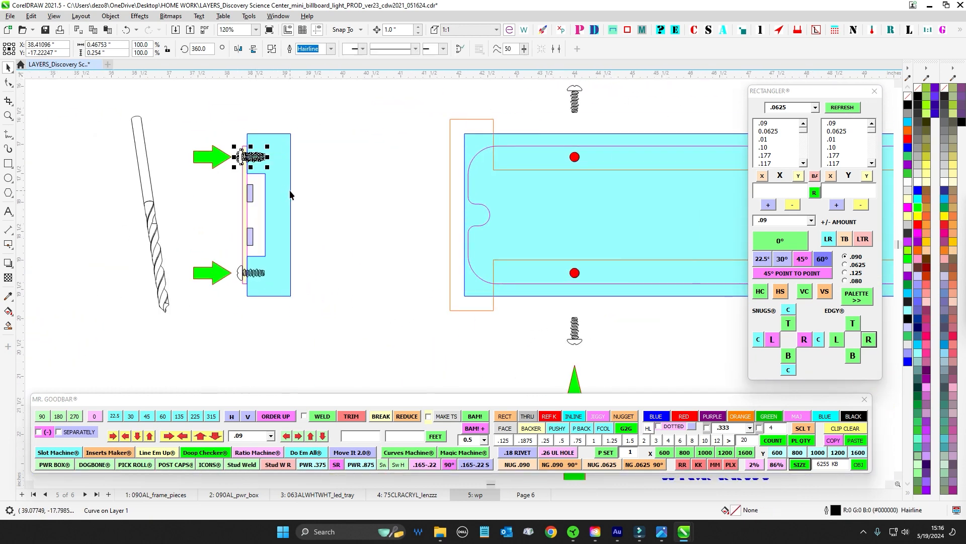
click(259, 275)
scroll(302, 285, right, 2)
scroll(268, 283, down, 2)
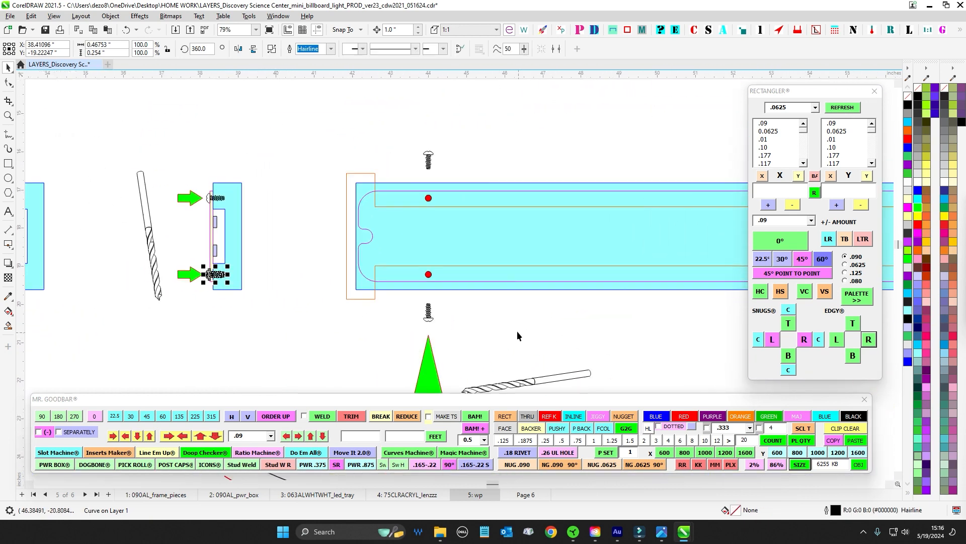
Inspect the cyan panel along its full length to the far end, then return to its end views with the drill bit
drag(517, 331, 288, 289)
scroll(288, 288, down, 2)
scroll(189, 215, up, 3)
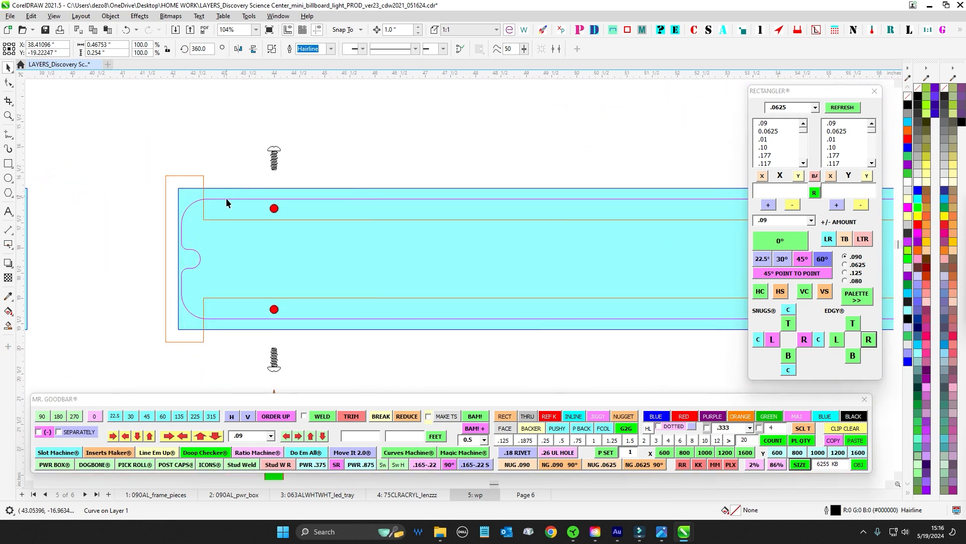
scroll(273, 273, down, 2)
drag(694, 332, 125, 298)
scroll(589, 217, up, 2)
scroll(595, 217, down, 3)
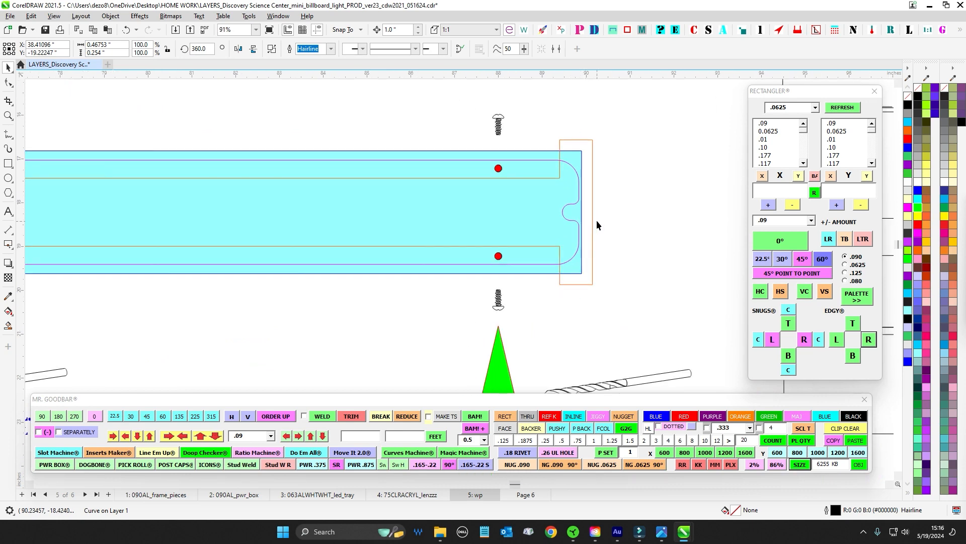
drag(514, 293, 522, 226)
drag(400, 232, 493, 263)
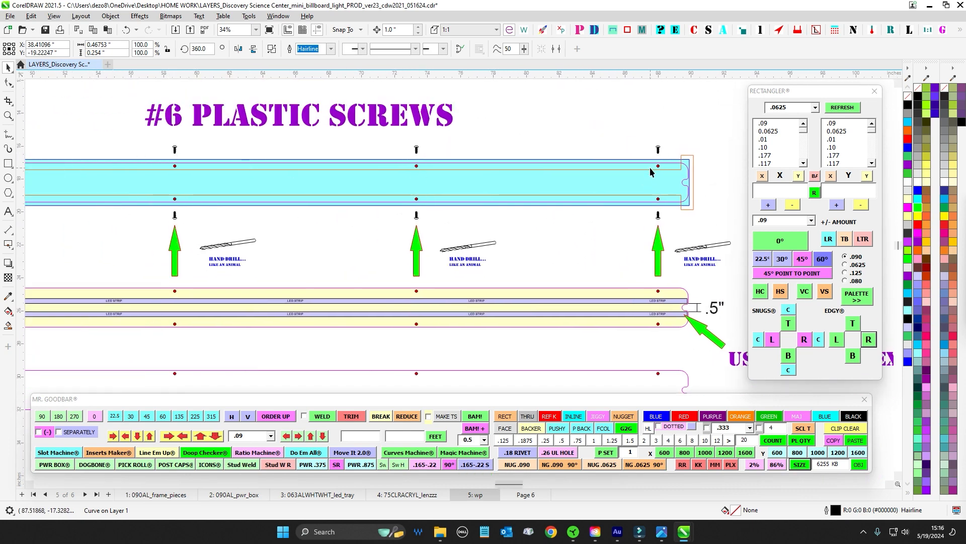
drag(133, 251, 721, 252)
scroll(432, 173, up, 3)
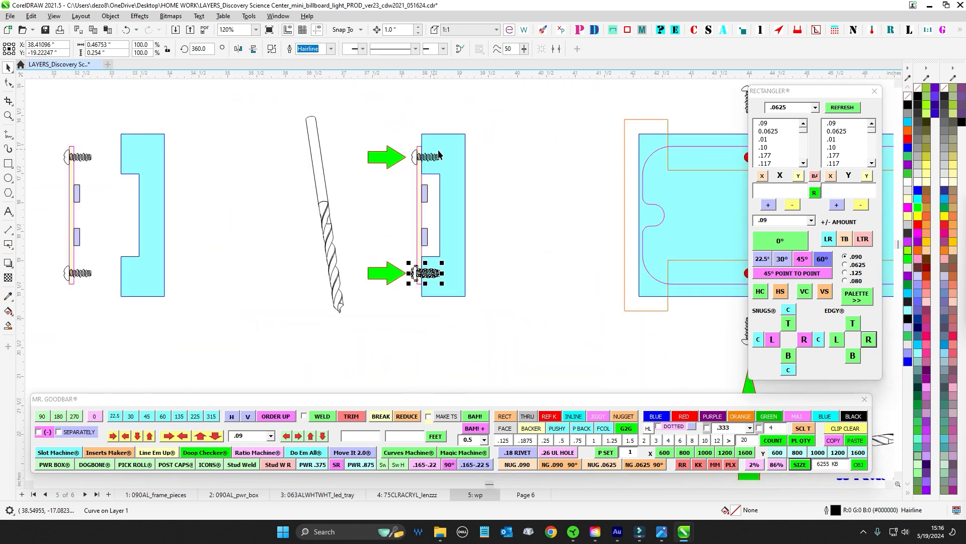
Examine the screw and HAND-DRILL... LIKE AN ANIMAL note below the cyan panel, and select the yellow LED tray
drag(542, 285, 432, 233)
scroll(432, 233, down, 1)
drag(618, 278, 289, 240)
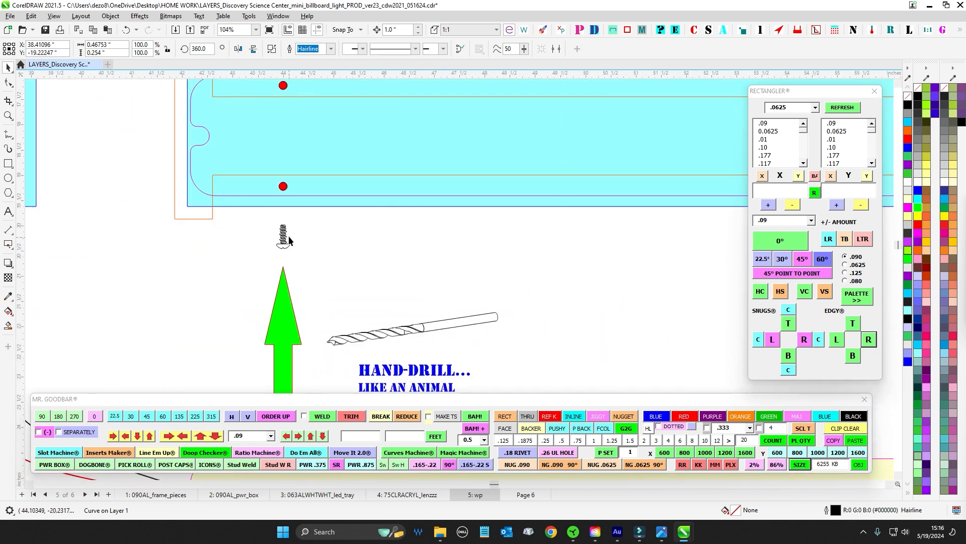
scroll(289, 237, down, 6)
drag(446, 293, 361, 271)
scroll(361, 272, up, 1)
drag(358, 318, 366, 270)
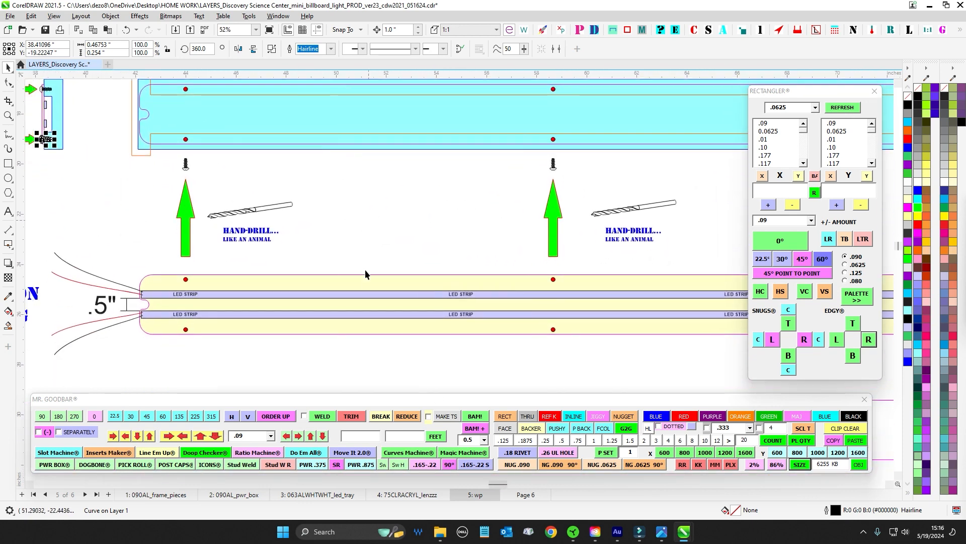
click(366, 275)
scroll(367, 276, down, 2)
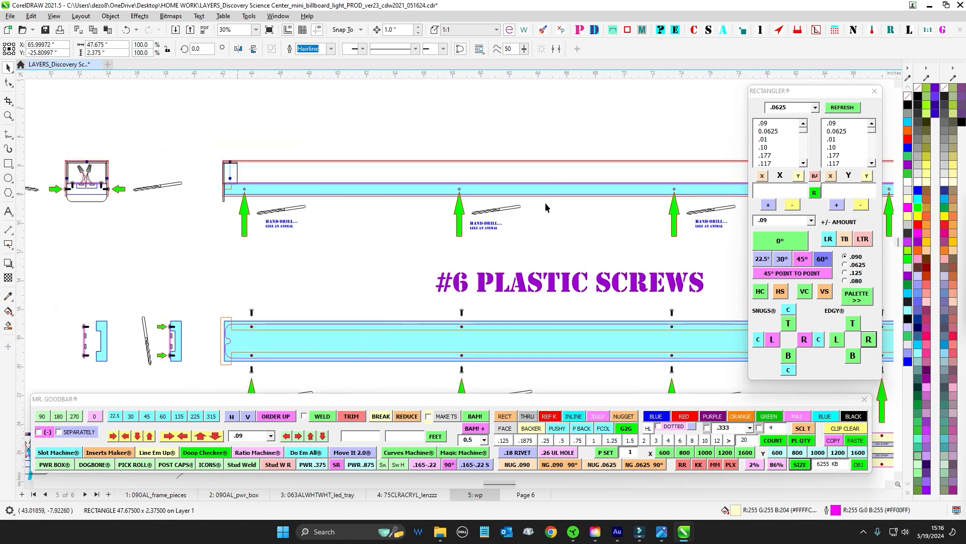
Review the #6 PLASTIC SCREWS stage from the upper assembly to the LED tray, and select the cyan panel
drag(640, 207, 406, 206)
scroll(642, 212, up, 1)
drag(623, 270, 666, 152)
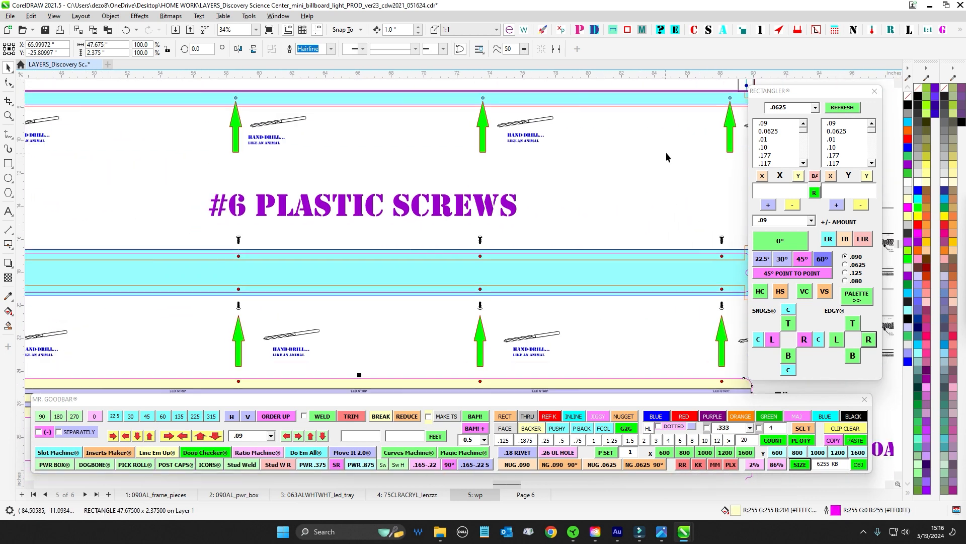
drag(560, 347, 636, 196)
drag(322, 192, 503, 209)
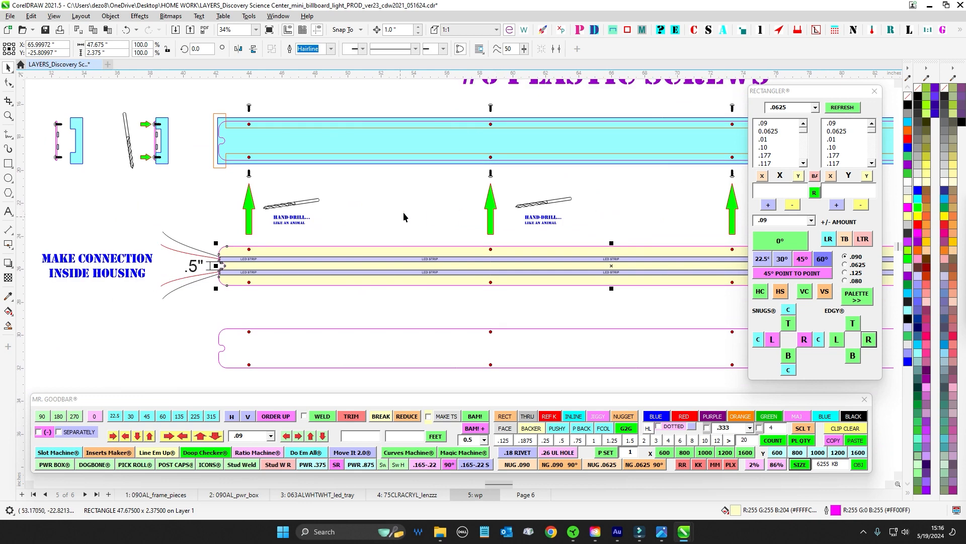
scroll(403, 216, down, 3)
drag(403, 216, 360, 298)
click(355, 252)
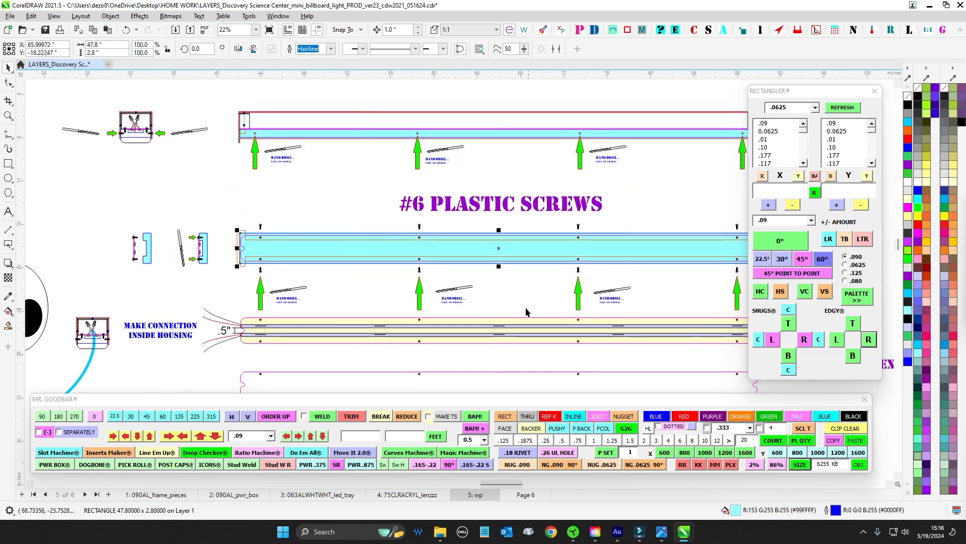
Locate the PUT DIFFUSER ON FACE drawing in the back-side assembly and examine its cyan diffuser
scroll(461, 235, down, 3)
drag(494, 343, 932, 237)
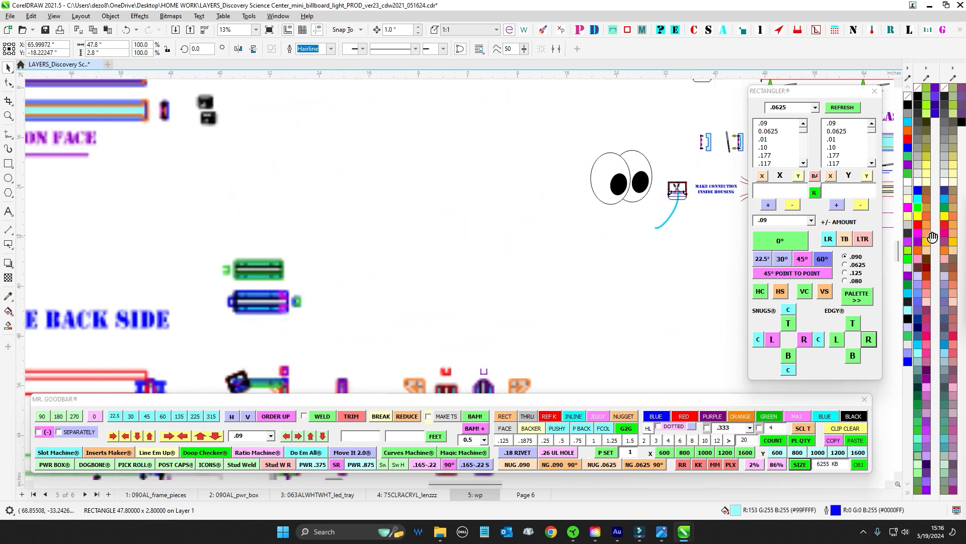
drag(308, 255, 641, 214)
scroll(316, 89, up, 3)
drag(316, 89, 328, 176)
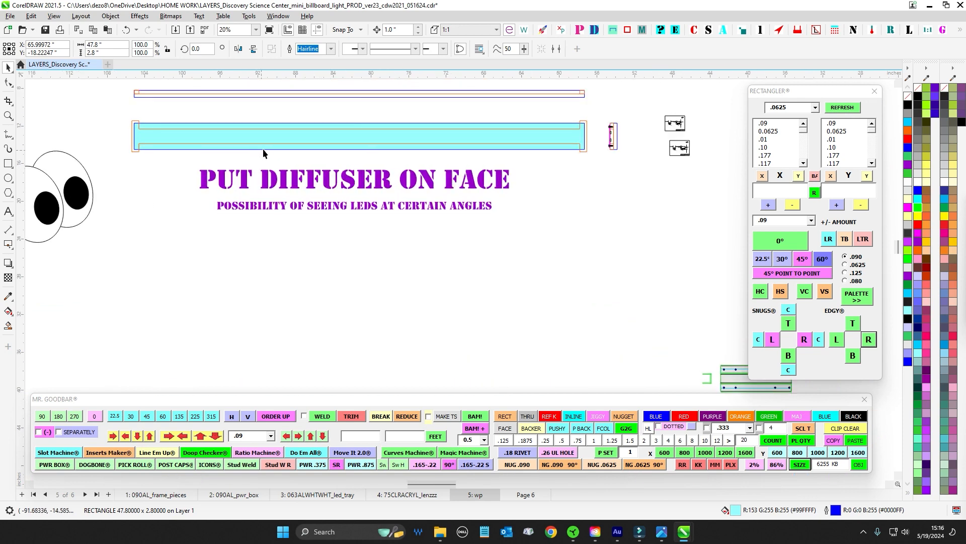
mouse_move(262, 149)
mouse_down()
mouse_move(409, 276)
mouse_move(496, 293)
mouse_move(460, 295)
mouse_up()
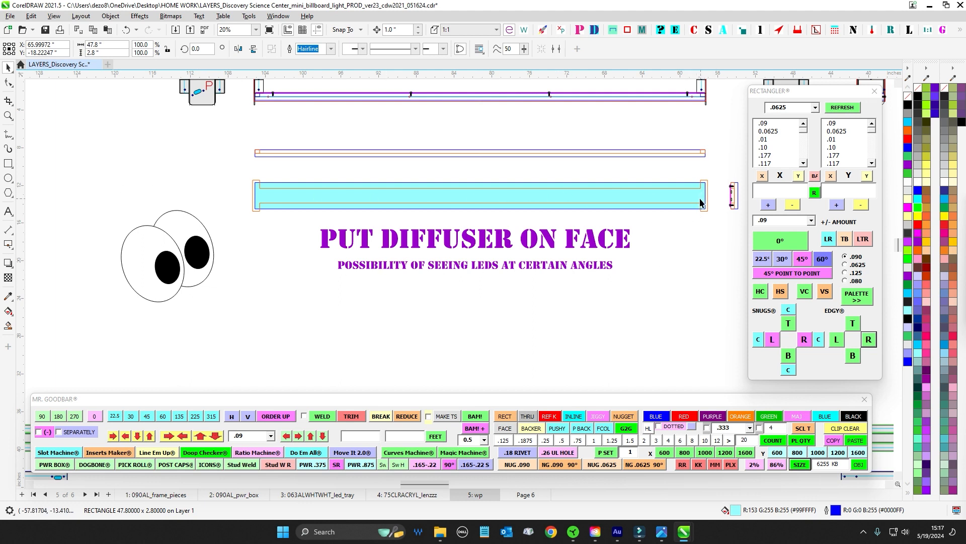
Return to the lighting assembly stages and select the #6 PLASTIC SCREWS heading
scroll(692, 206, up, 1)
scroll(679, 217, down, 6)
drag(679, 257, 310, 262)
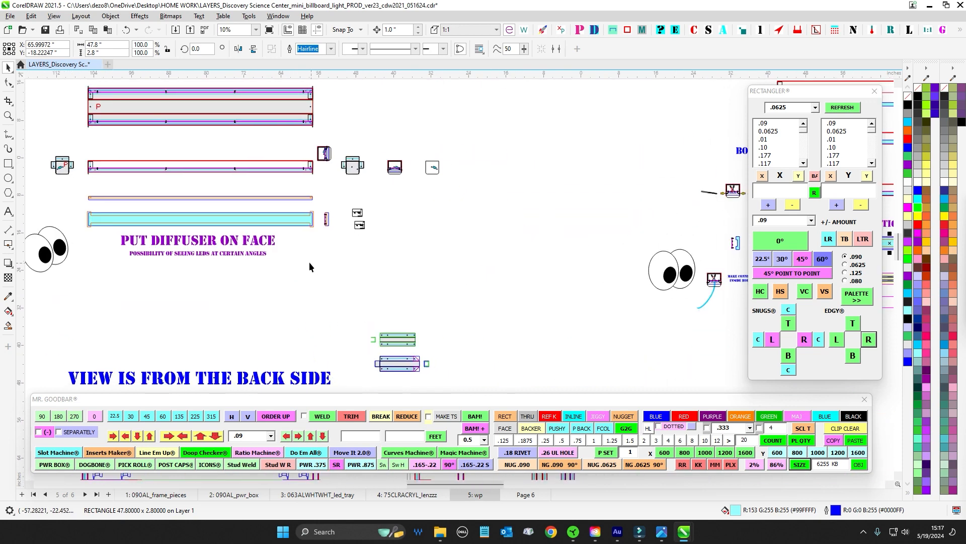
drag(518, 267, 286, 243)
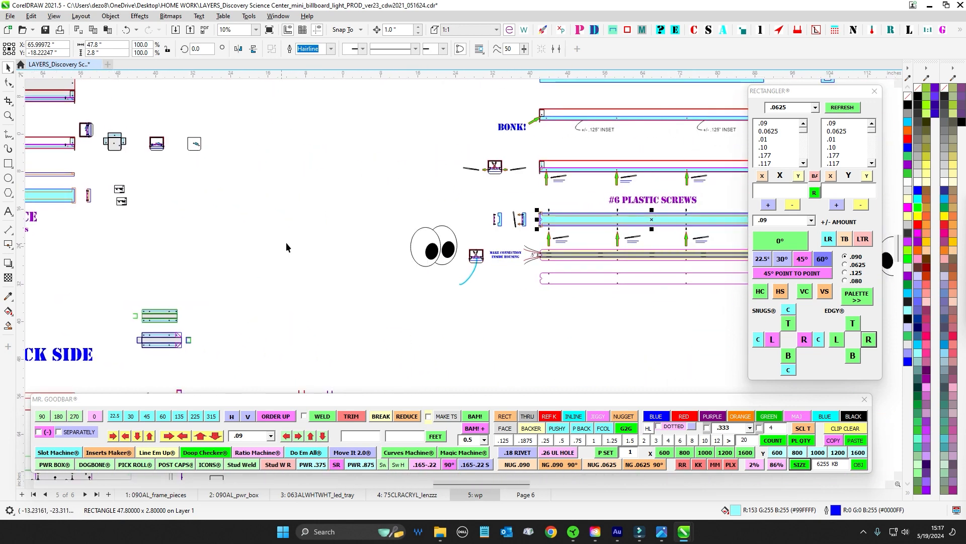
drag(622, 259, 450, 257)
scroll(496, 195, up, 2)
click(496, 197)
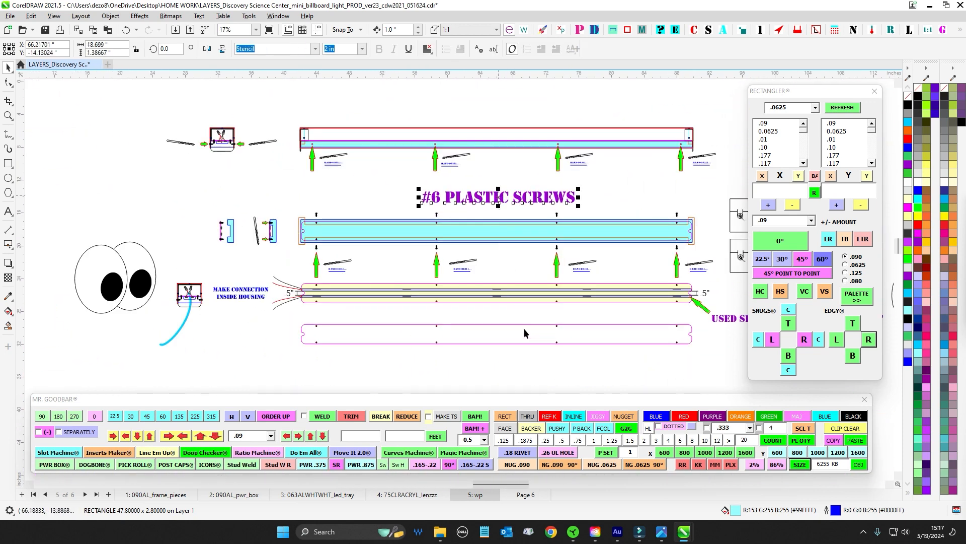
Inspect the notched right end of the yellow LED tray with its two LED strips and .5" spacing
scroll(546, 306, up, 2)
drag(546, 304, 357, 273)
scroll(632, 252, up, 1)
scroll(632, 251, up, 1)
drag(662, 262, 812, 236)
scroll(371, 223, up, 2)
scroll(373, 222, down, 1)
scroll(399, 162, down, 1)
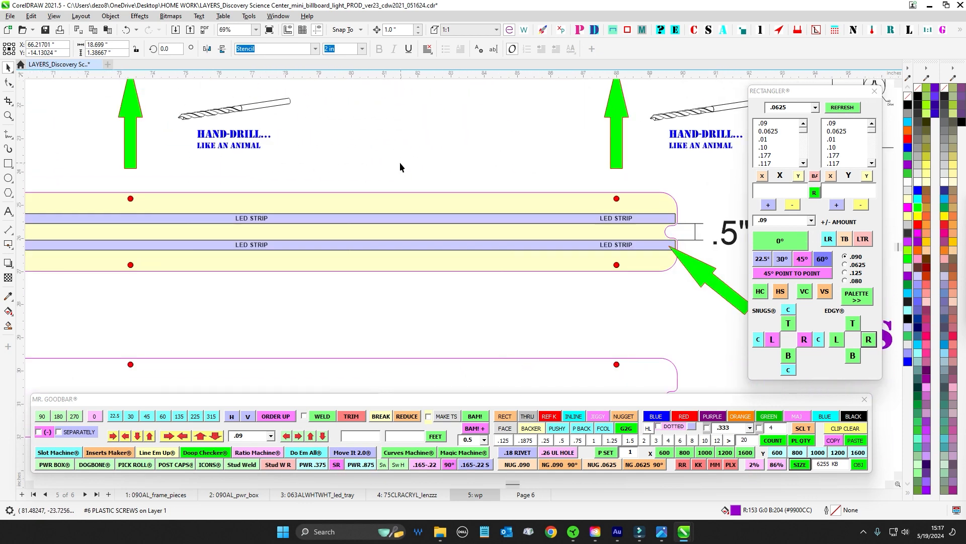
drag(364, 169, 417, 160)
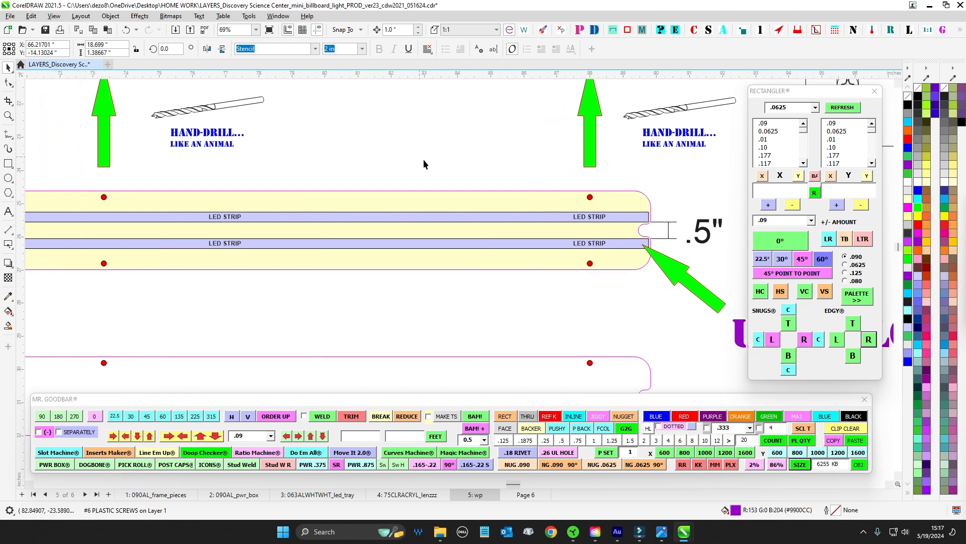
Read the USED SLOAN FLEXTAPE note beside the LED tray and return to the strip ends it points at
drag(654, 307, 267, 251)
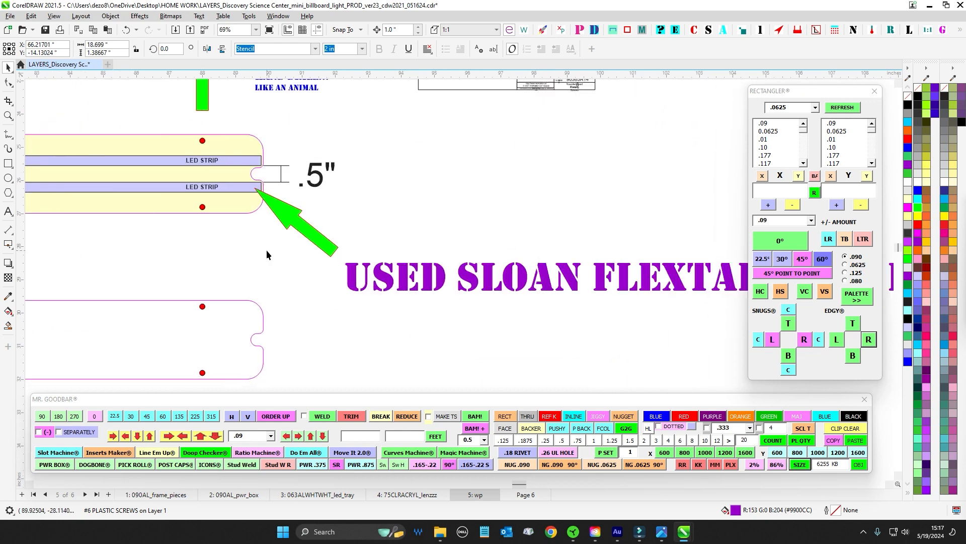
scroll(256, 165, up, 5)
scroll(256, 162, down, 4)
drag(461, 236, 241, 190)
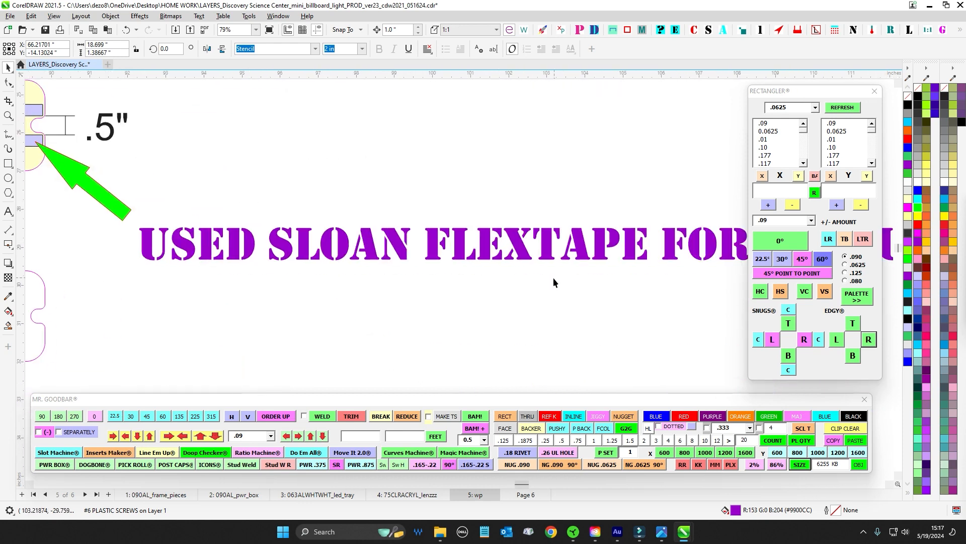
scroll(402, 274, down, 3)
drag(315, 225, 683, 279)
scroll(453, 248, up, 4)
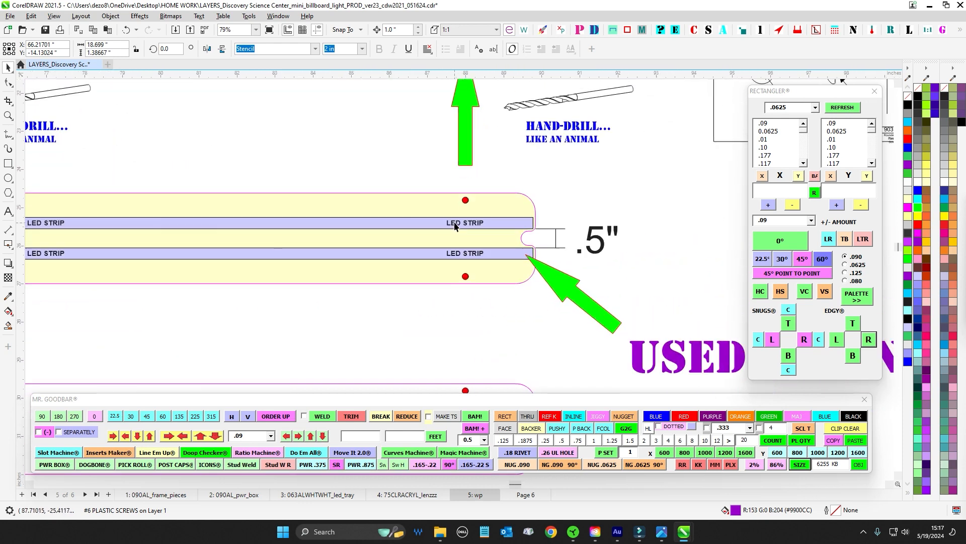
Select the upper LED strip and the .5" label, and inspect the strip spacing around the tray's right notch
click(427, 222)
scroll(610, 233, up, 2)
scroll(610, 233, up, 1)
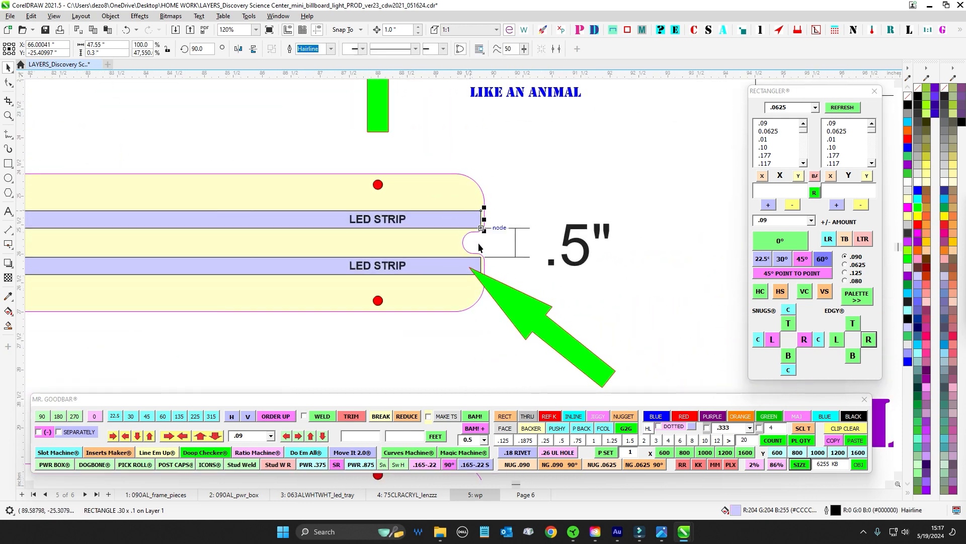
scroll(478, 243, up, 2)
click(536, 239)
drag(561, 195, 724, 332)
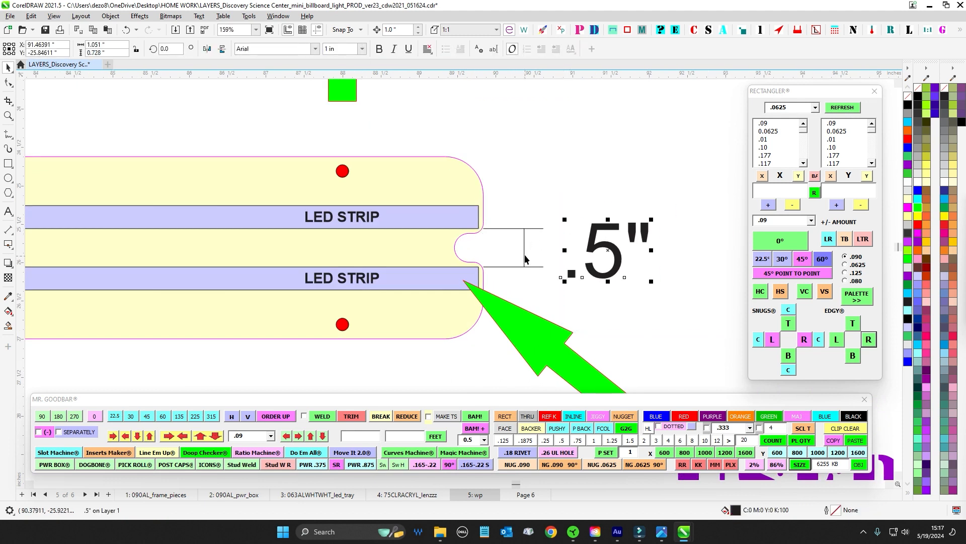
scroll(470, 226, up, 2)
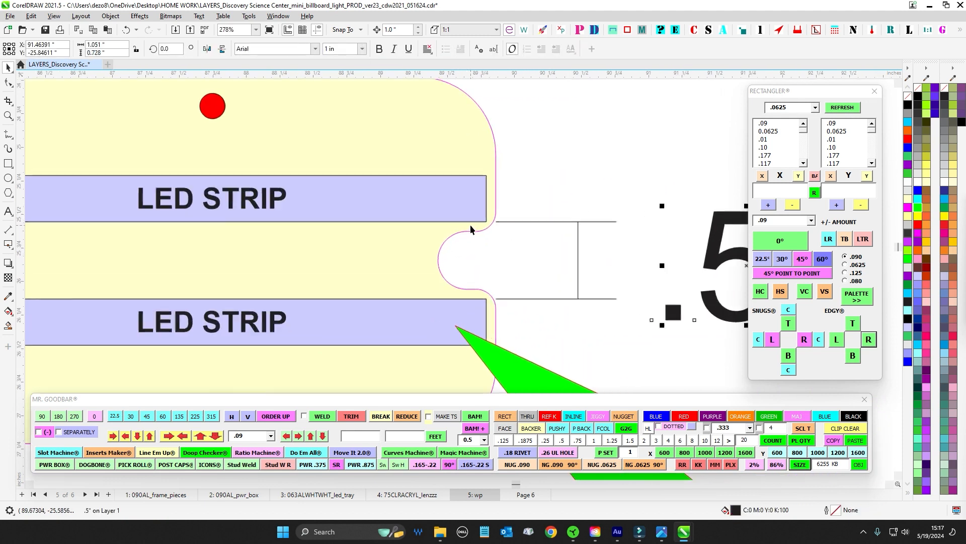
scroll(494, 245, down, 2)
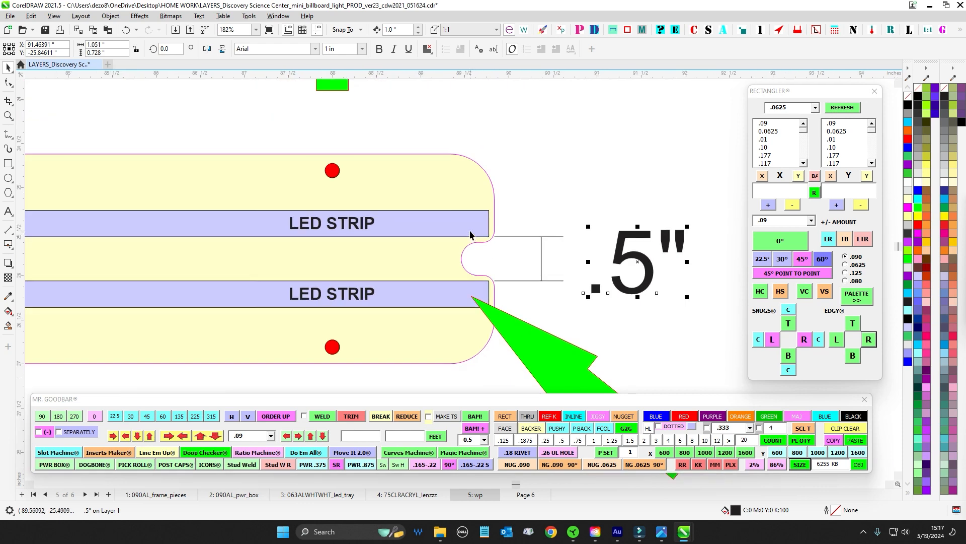
click(470, 232)
scroll(539, 227, down, 2)
scroll(548, 228, down, 1)
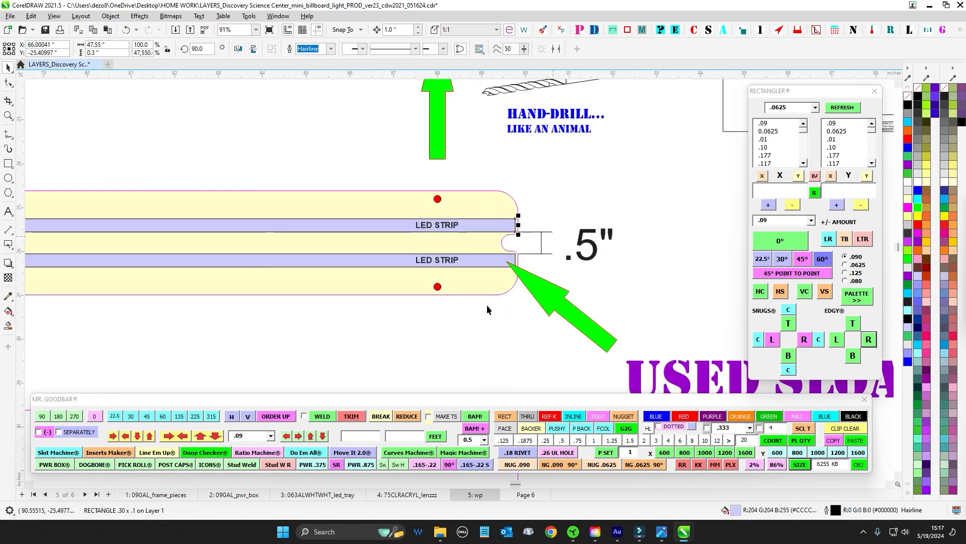
Select the upper LED strip at the tray's left end, inspect its red and black wires, and clear the selection
drag(388, 294, 645, 316)
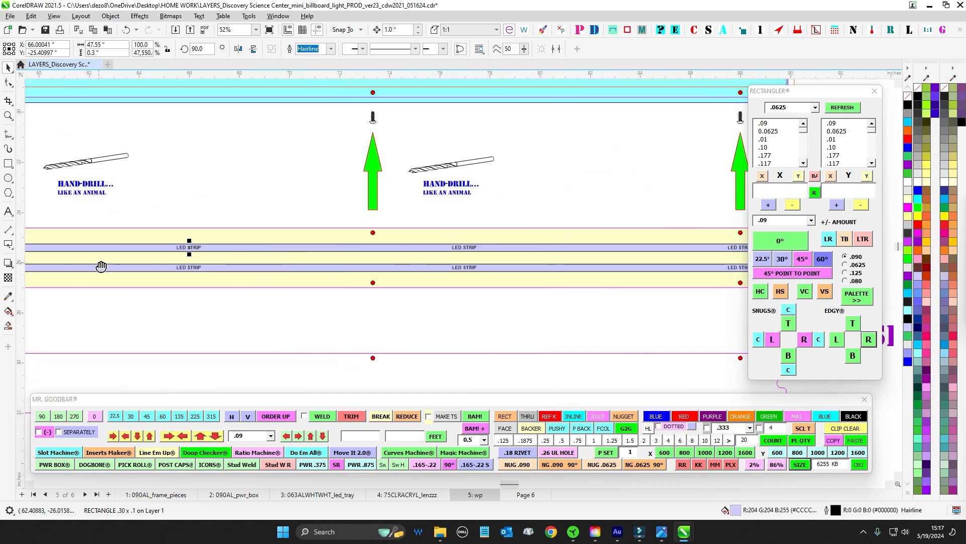
drag(101, 265, 704, 284)
scroll(191, 284, up, 2)
click(198, 219)
scroll(209, 229, down, 1)
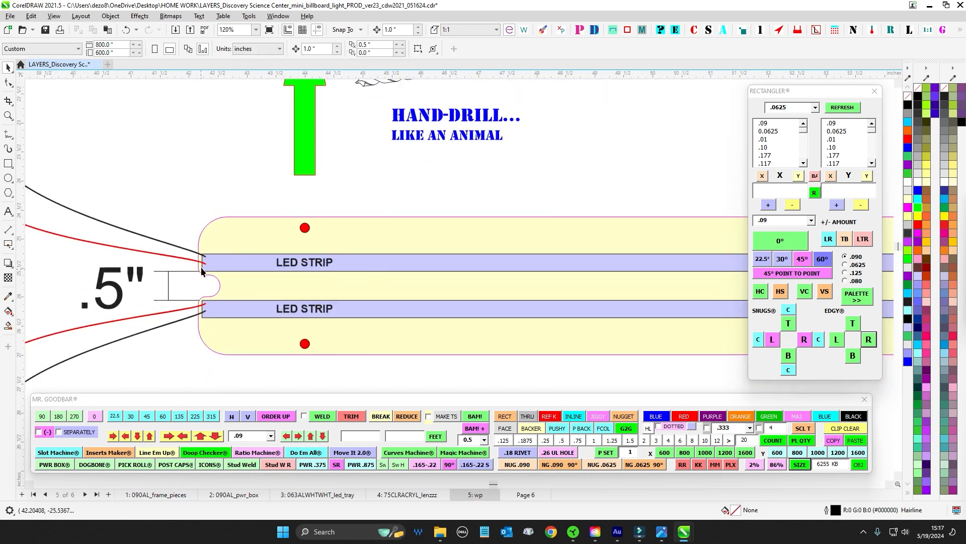
click(220, 267)
scroll(210, 262, up, 1)
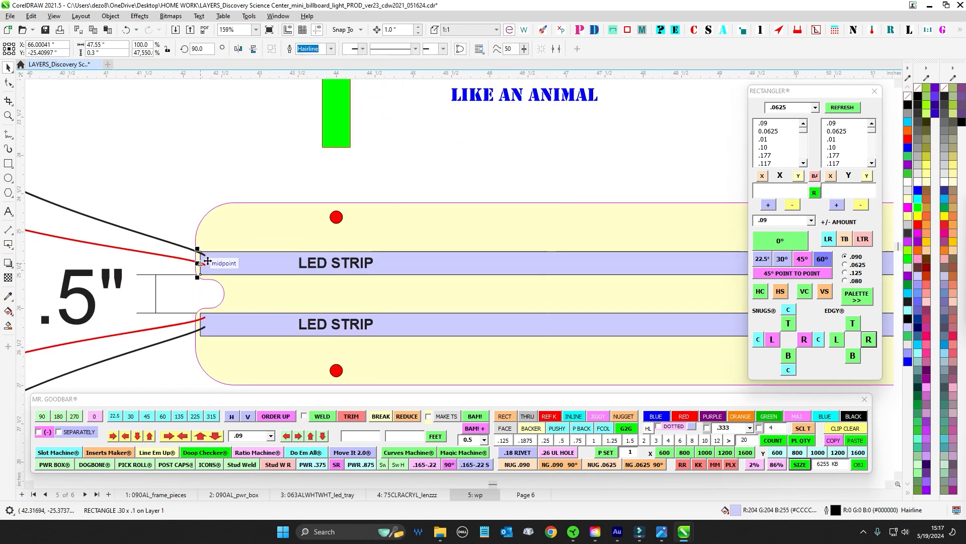
scroll(216, 261, up, 2)
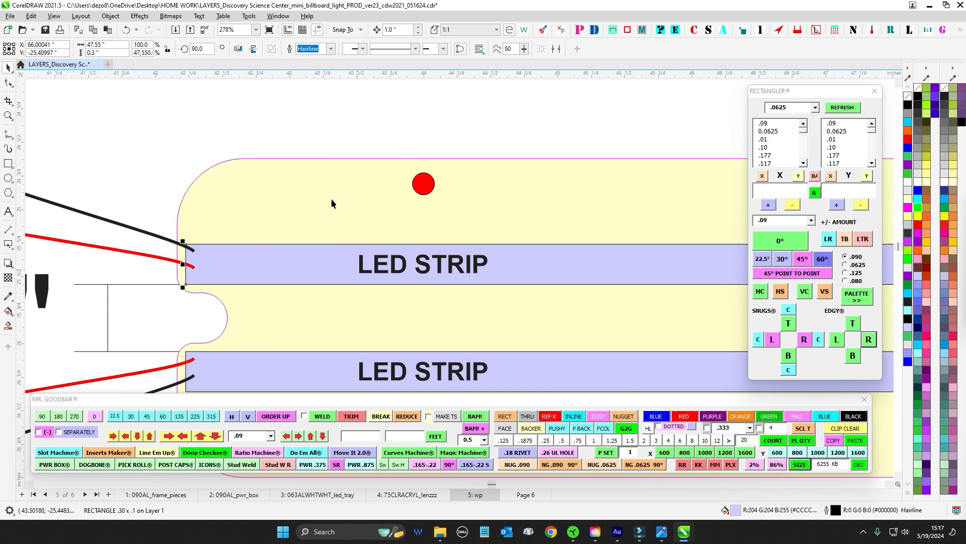
key(Escape)
scroll(256, 240, down, 4)
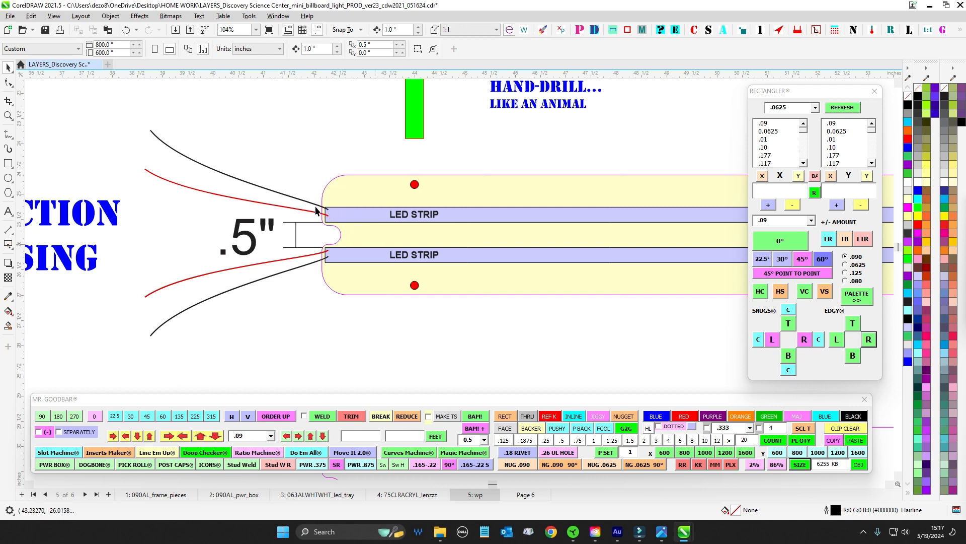
Examine the MAKE CONNECTION INSIDE HOUSING note and the housing end view with its wire nuts and blue cable
drag(235, 172, 643, 179)
scroll(643, 179, down, 1)
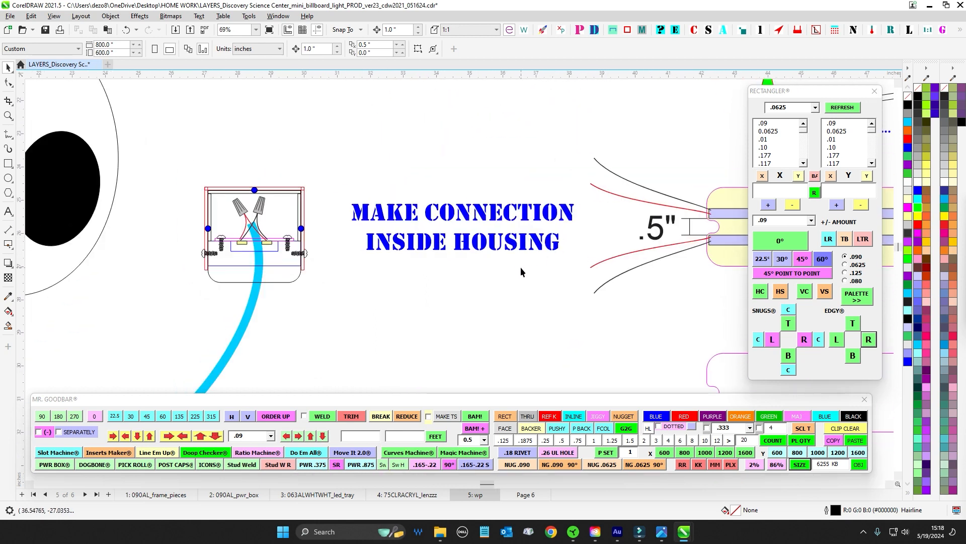
scroll(286, 234, up, 2)
scroll(292, 231, down, 2)
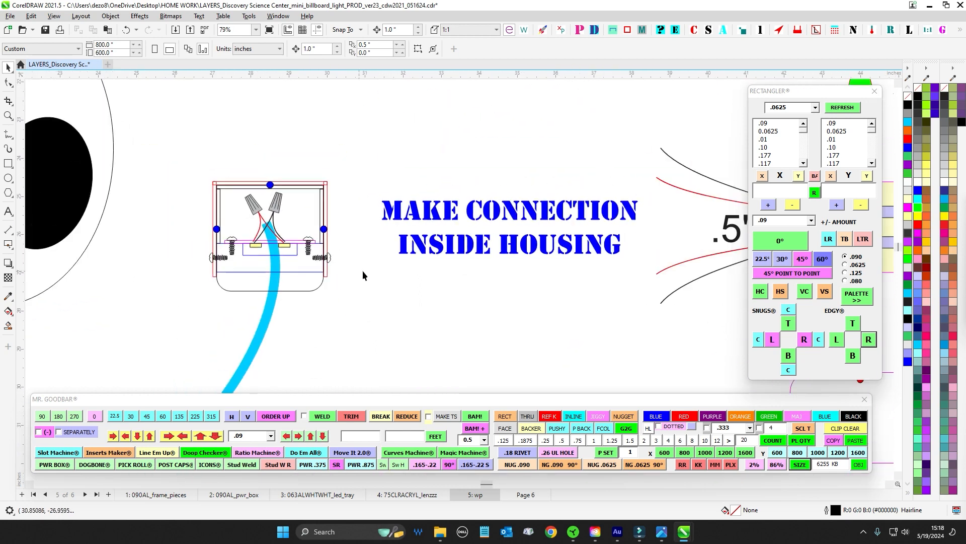
Move the LED tray assembly with its screws 3 inches down out of the housing end view
drag(203, 243, 338, 274)
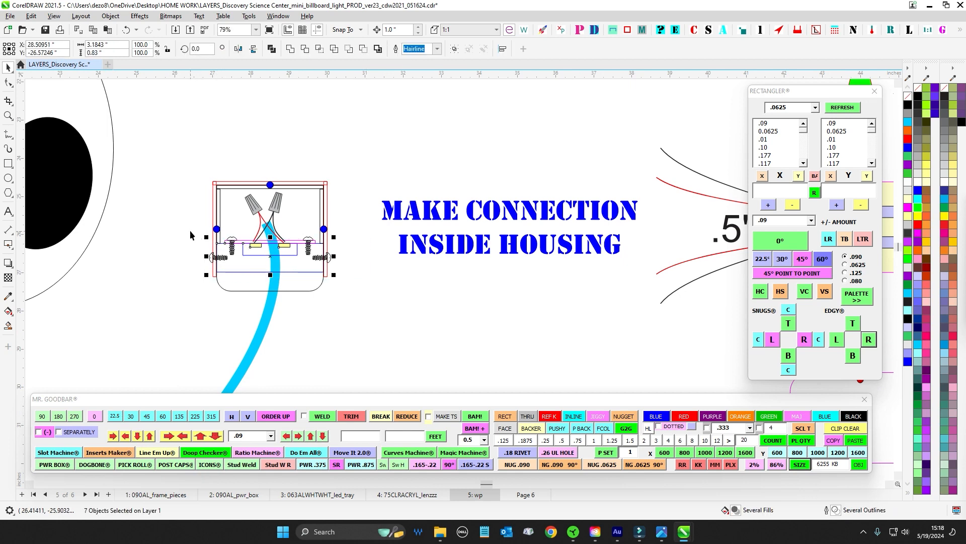
scroll(373, 209, down, 2)
scroll(388, 225, down, 1)
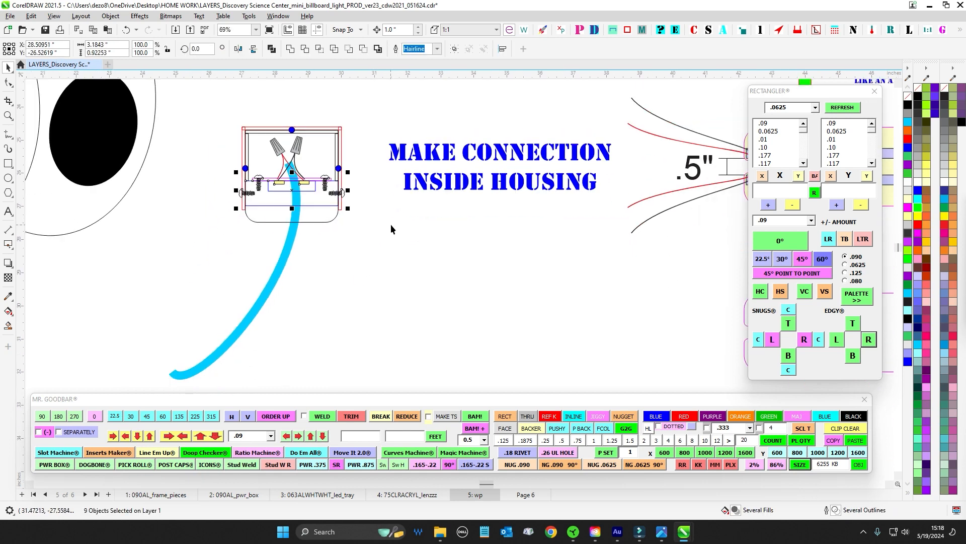
key(Down)
key(Down)
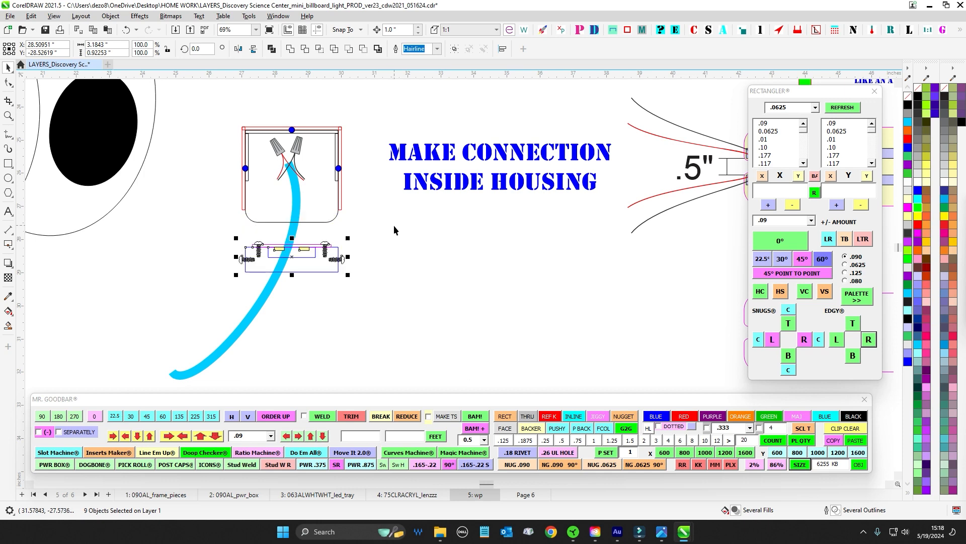
key(Down)
scroll(282, 286, up, 2)
key(Escape)
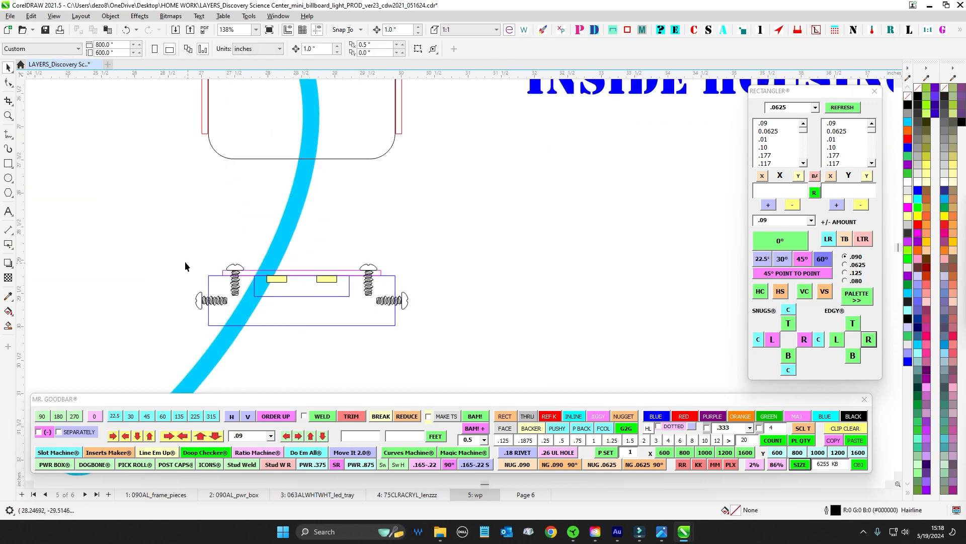
Select the lowered tray assembly and the blue cable, and compare them with the wire leads on the tray drawing
drag(185, 266, 509, 340)
scroll(368, 315, down, 2)
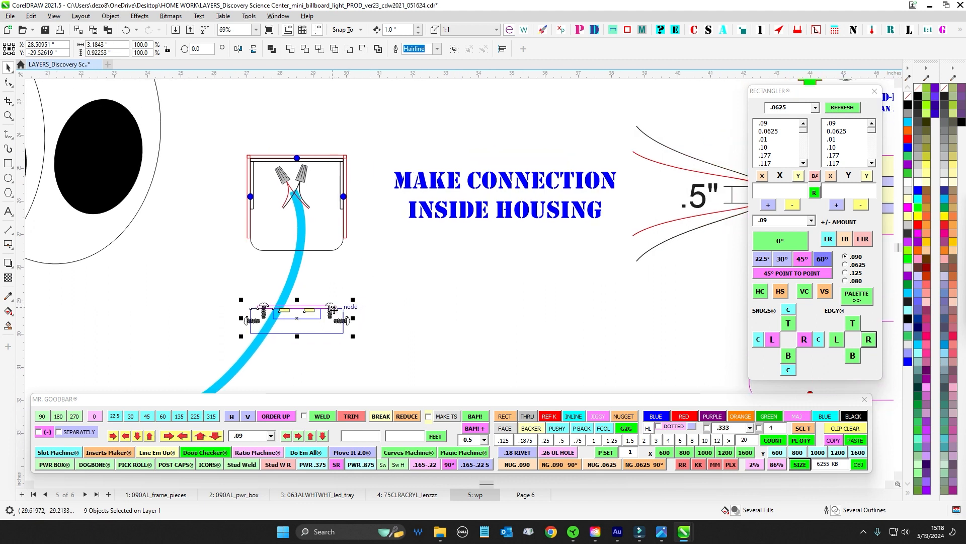
click(299, 222)
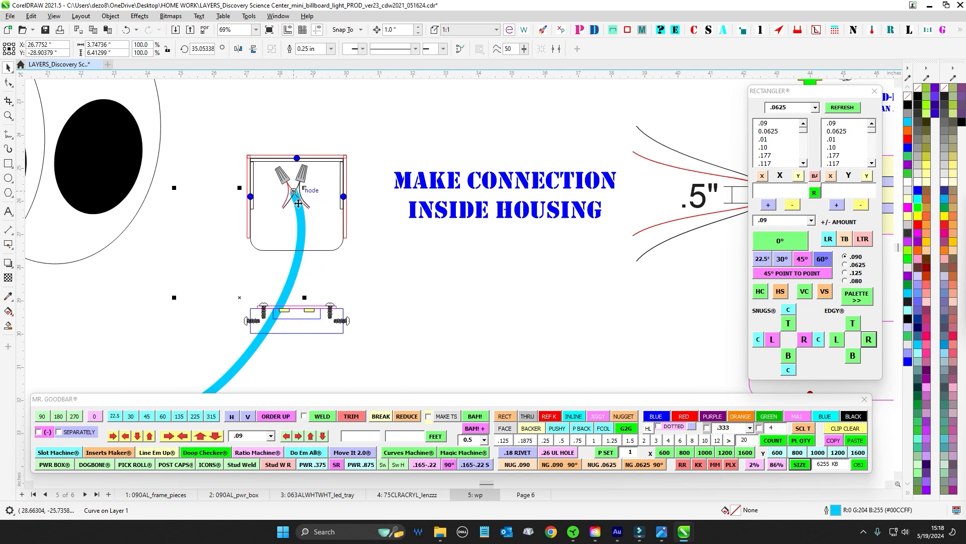
drag(642, 127, 476, 143)
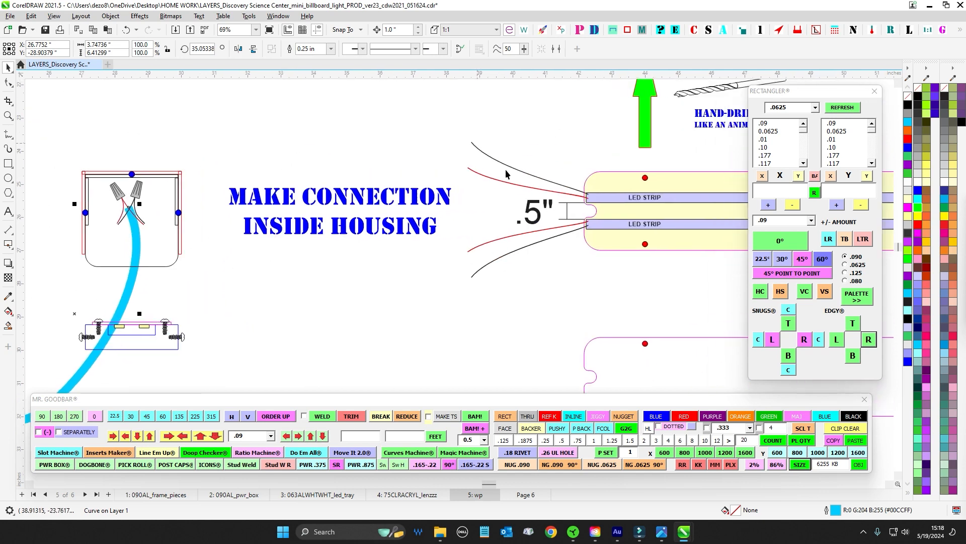
drag(140, 251, 337, 246)
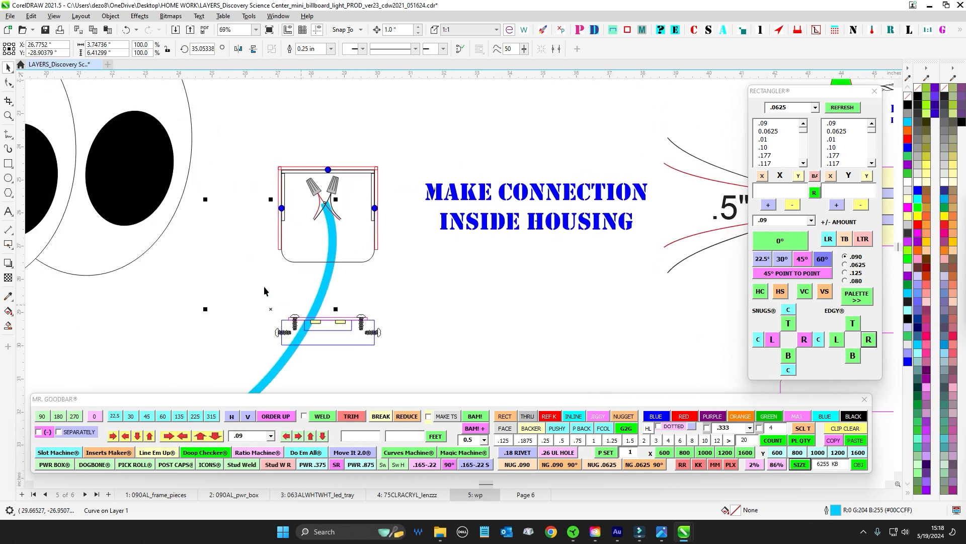
Reselect the lowered tray assembly and move it 3 inches back up into the housing end view
drag(263, 286, 458, 377)
key(Up)
key(Up)
key(Up)
scroll(354, 216, up, 2)
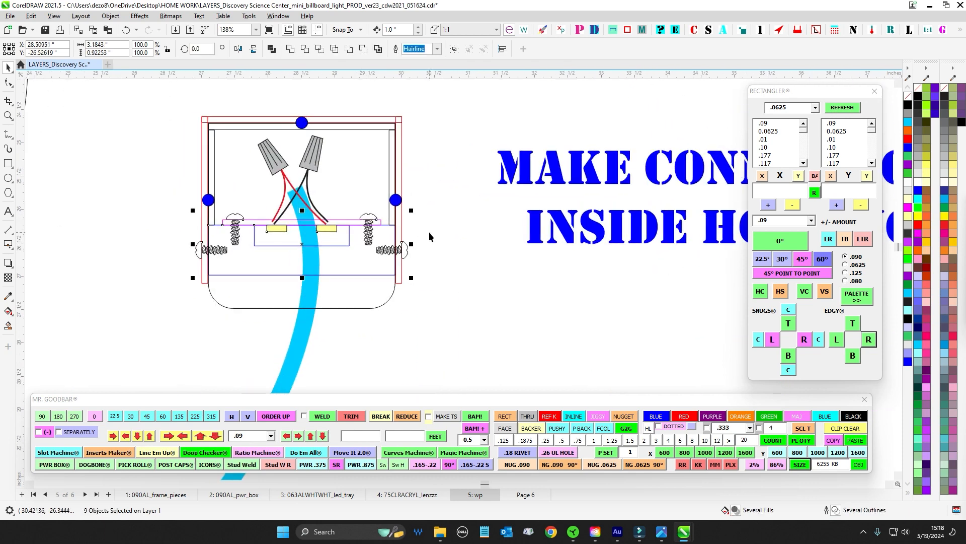
Shift the right side screw 1 inch out of the housing, return it to its place, and clear the selection
scroll(427, 230, up, 1)
drag(428, 222, 326, 293)
key(Right)
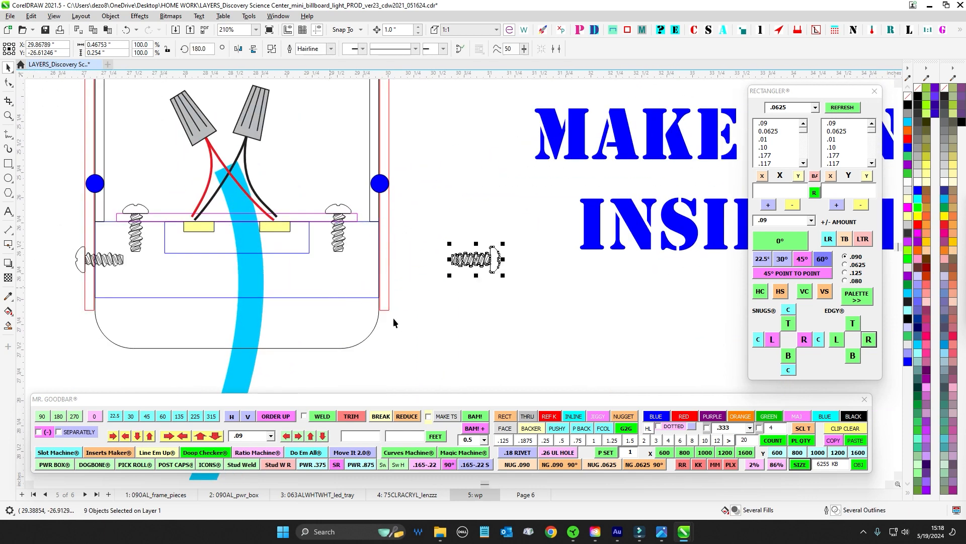
key(Left)
click(475, 252)
scroll(452, 278, down, 2)
scroll(321, 214, down, 2)
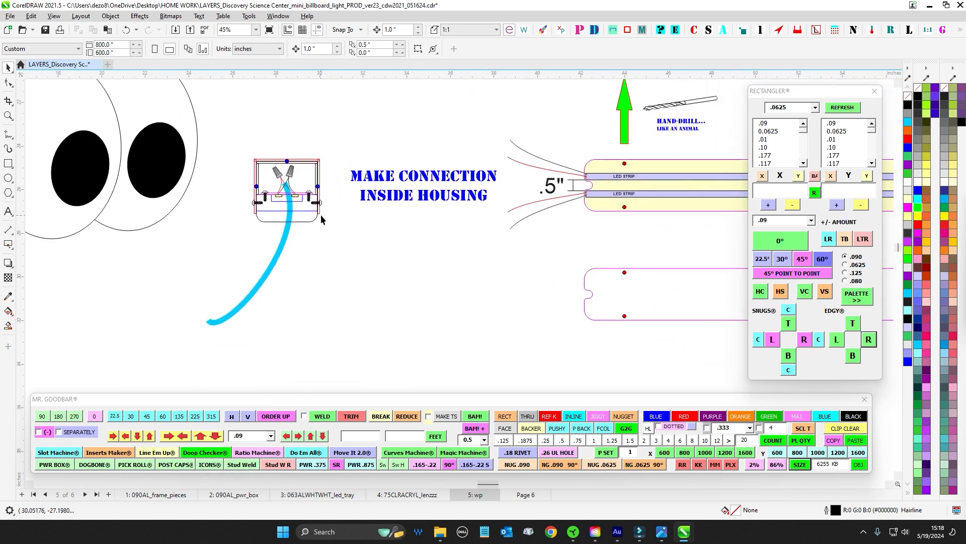
Select the housing parts in the end view and examine the wire nuts above the two LED strips
scroll(286, 213, up, 2)
drag(222, 176, 366, 290)
scroll(313, 210, up, 1)
click(158, 152)
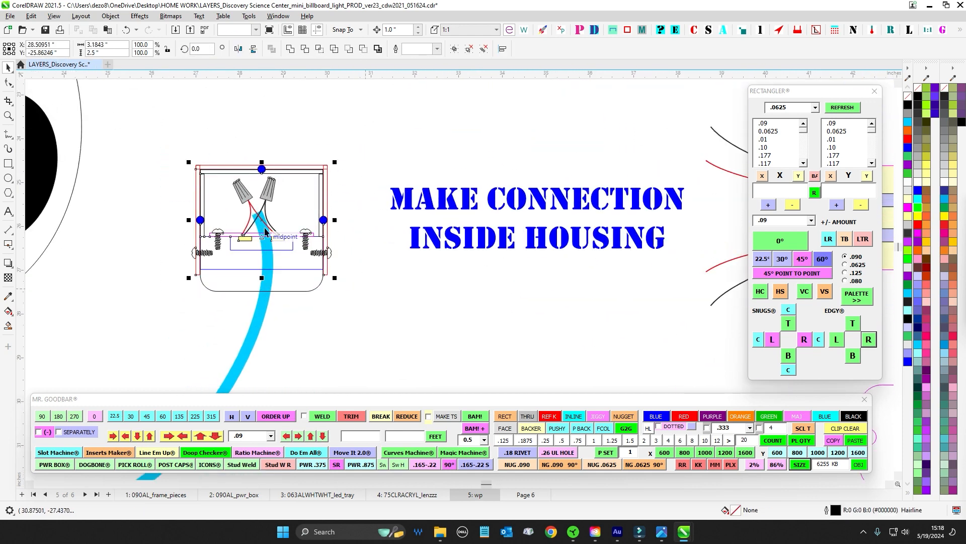
scroll(287, 194, up, 1)
click(246, 189)
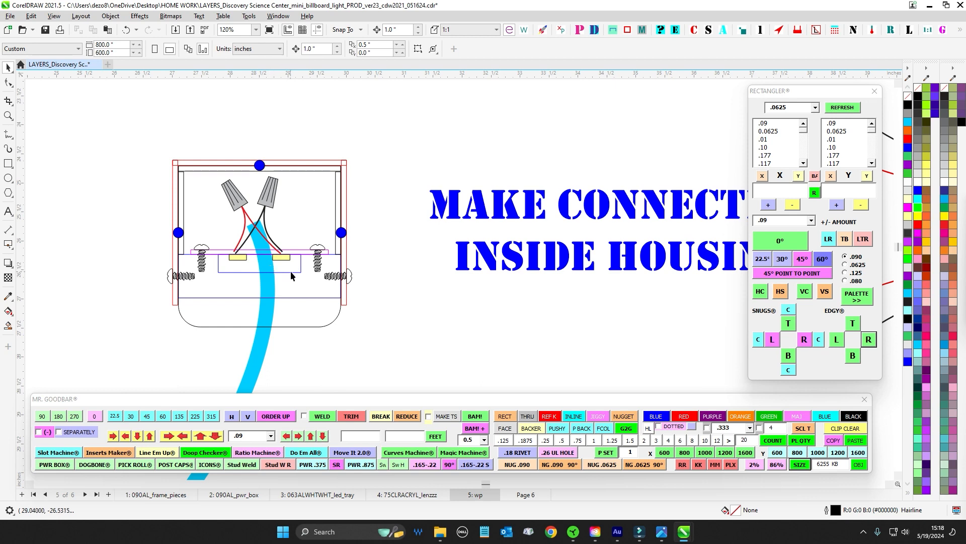
Slide the tray assembly in the housing end view 2 inches down and back up, then clear the selection
drag(143, 244, 389, 353)
key(Down)
key(Down)
key(Up)
key(Up)
click(466, 279)
Select the whole housing end view beside the MAKE CONNECTION INSIDE HOUSING note, then clear the selection
scroll(463, 231, down, 6)
drag(274, 269, 390, 325)
scroll(360, 306, down, 4)
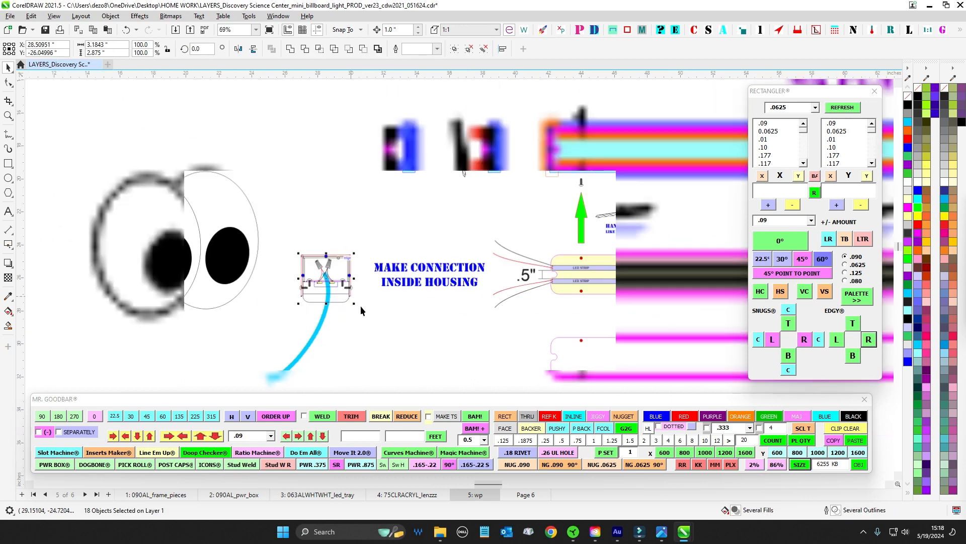
scroll(666, 227, down, 2)
drag(400, 327, 293, 227)
click(345, 269)
Inspect the LED strip ends at the tray's right notch and compare them with the strips in the housing end view
scroll(345, 269, down, 1)
scroll(317, 222, up, 2)
scroll(643, 202, up, 7)
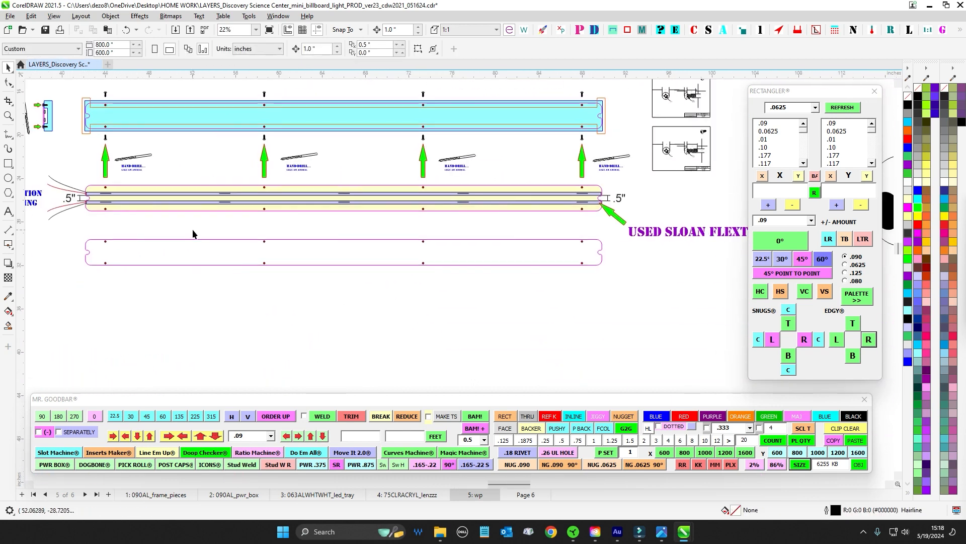
scroll(624, 204, up, 2)
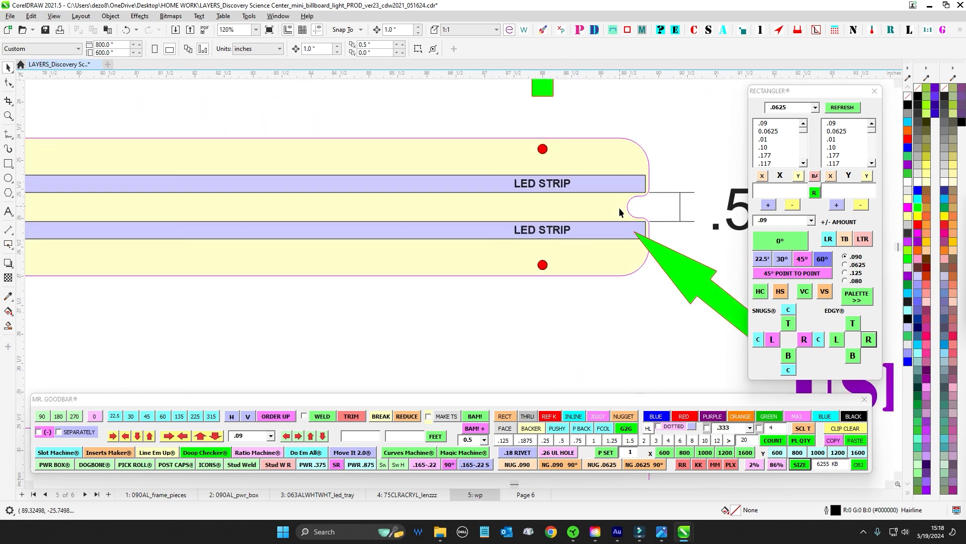
scroll(627, 213, down, 5)
scroll(376, 268, down, 4)
scroll(166, 224, up, 4)
scroll(654, 294, down, 4)
scroll(438, 275, up, 9)
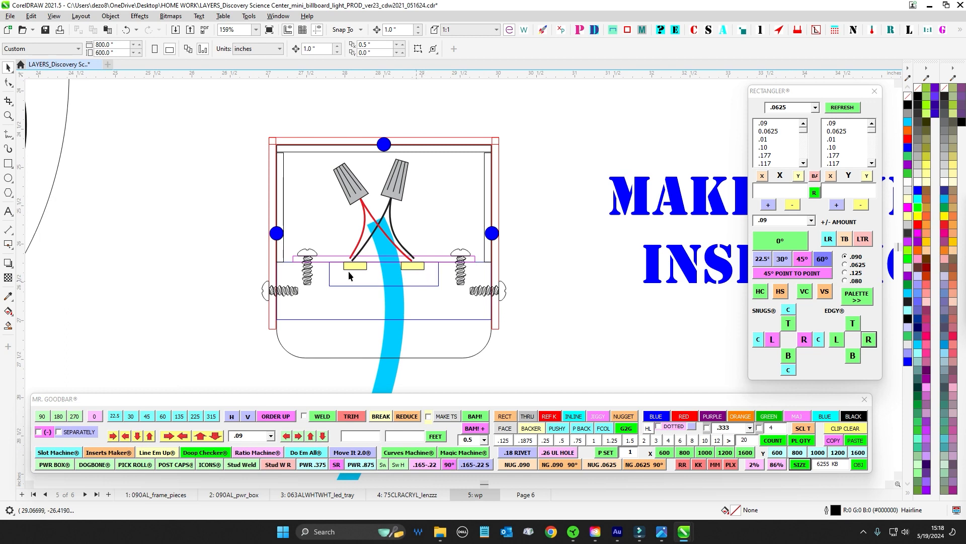
Survey the whole layout around the #6 PLASTIC SCREWS drawings and the housing connection view
scroll(473, 322, down, 8)
scroll(423, 302, down, 2)
drag(434, 320, 394, 304)
scroll(396, 314, down, 2)
drag(247, 338, 482, 323)
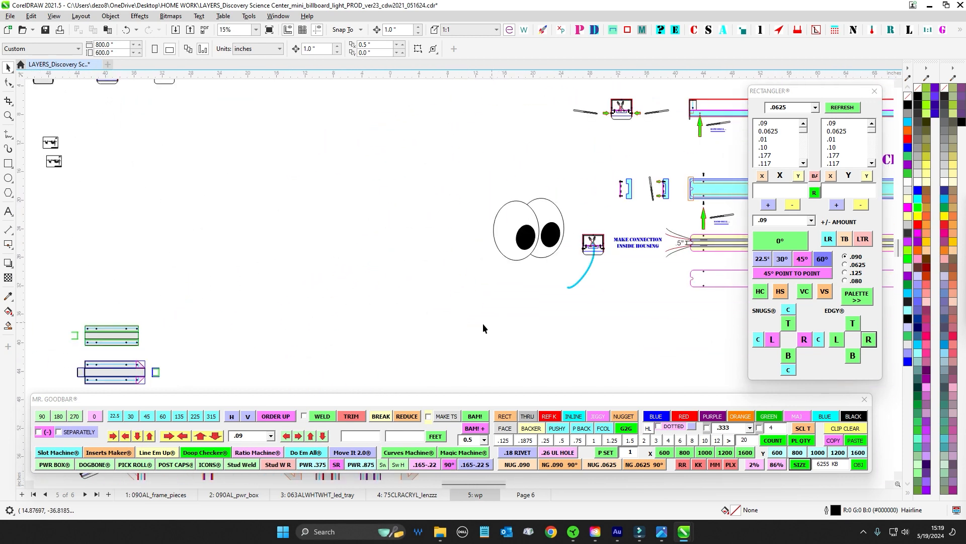
drag(277, 317, 185, 284)
scroll(511, 348, down, 3)
scroll(334, 228, up, 3)
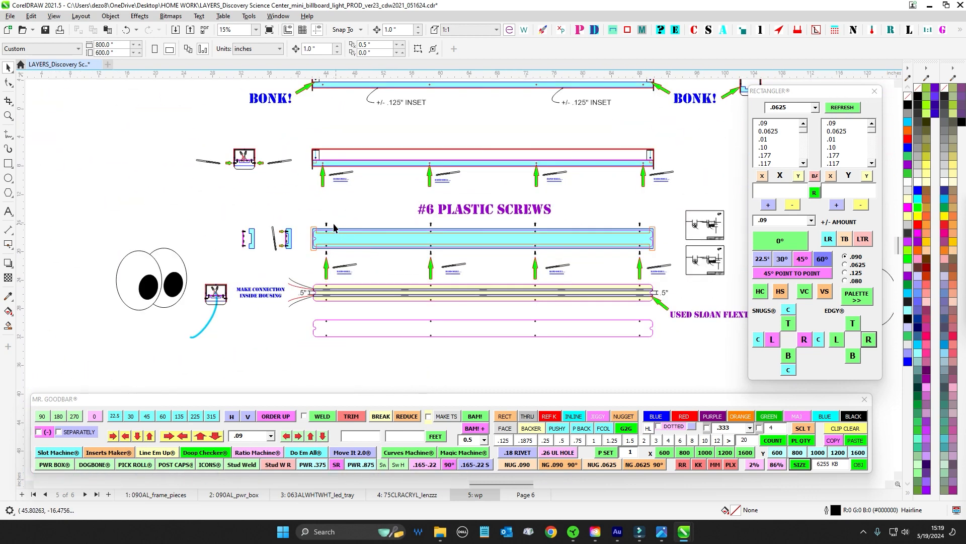
Select the cyan view below the #6 PLASTIC SCREWS title, then the long housing view above the PUT DIFFUSER ON FACE note
drag(712, 284, 713, 284)
key(ctrl+c)
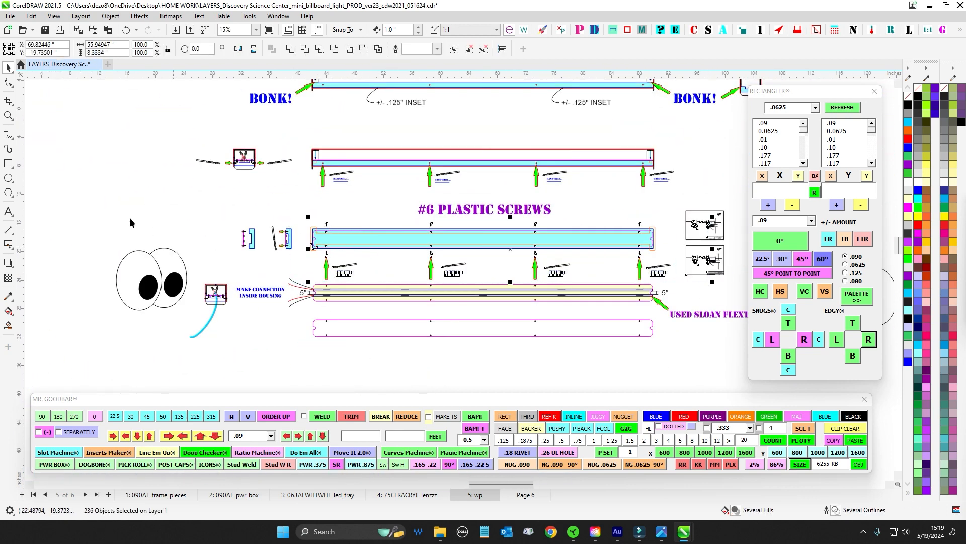
drag(130, 218, 482, 236)
drag(114, 232, 363, 250)
drag(105, 165, 369, 171)
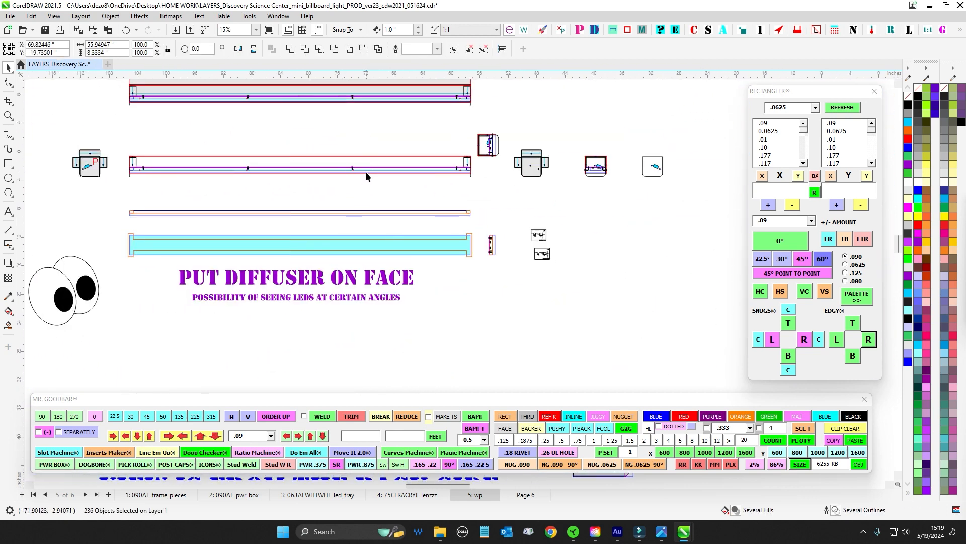
drag(117, 148, 506, 205)
Examine the VIEW IS FROM THE BACK SIDE drawing and follow it to the angled light on the powered arm
scroll(507, 207, down, 2)
drag(514, 332, 543, 166)
scroll(307, 275, up, 3)
drag(652, 262, 541, 269)
scroll(541, 269, up, 2)
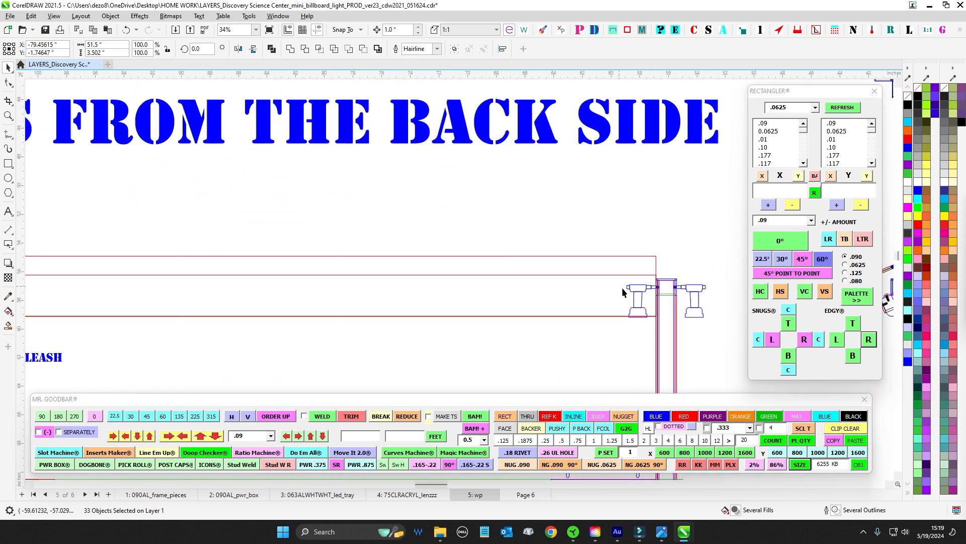
scroll(656, 283, down, 2)
drag(656, 284, 543, 284)
drag(244, 261, 576, 268)
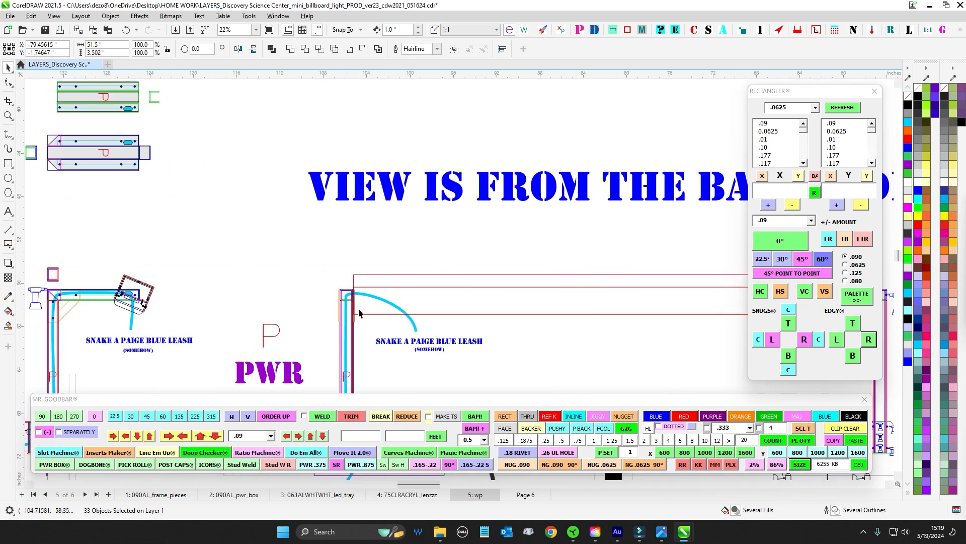
drag(203, 293, 534, 304)
scroll(535, 307, up, 2)
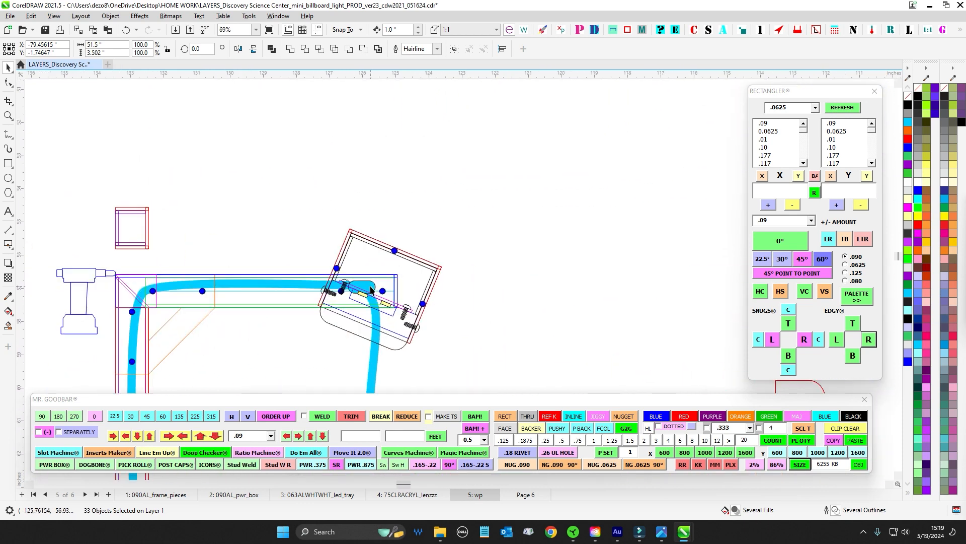
Select the cable slot at the light end of the arm and the matching .375 slot on the PWR arm's flat layout
click(371, 287)
scroll(403, 317, down, 2)
drag(432, 284, 488, 165)
scroll(391, 204, up, 1)
click(396, 202)
click(398, 253)
scroll(443, 333, down, 2)
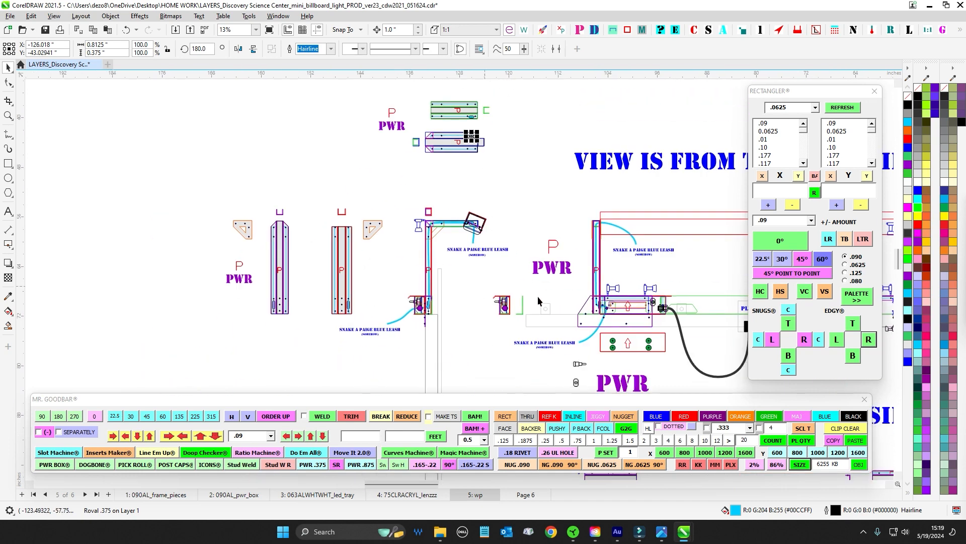
Examine the SNAKE A PAIGE BLUE LEASH route through the arm and post, and the separate post pieces marked P
scroll(446, 252, up, 2)
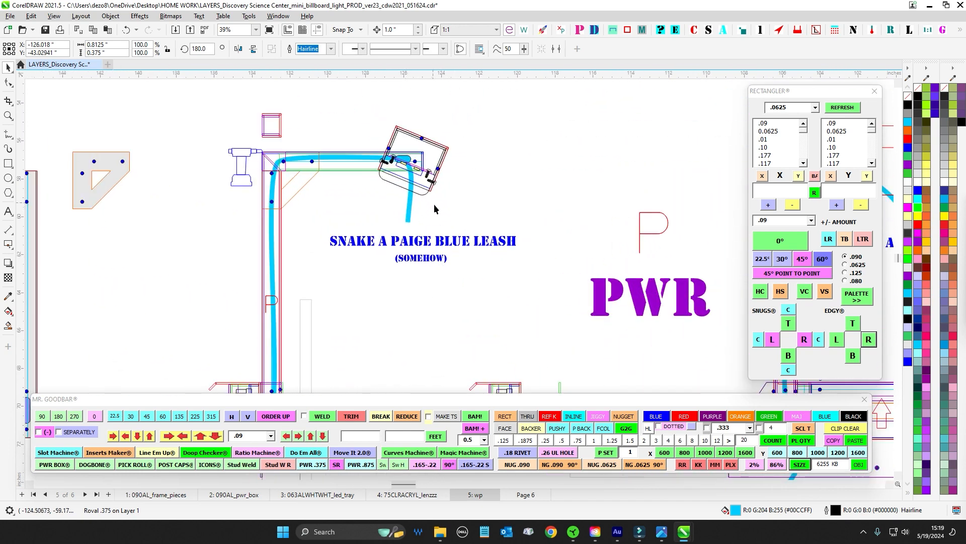
drag(434, 204, 458, 225)
scroll(477, 227, down, 1)
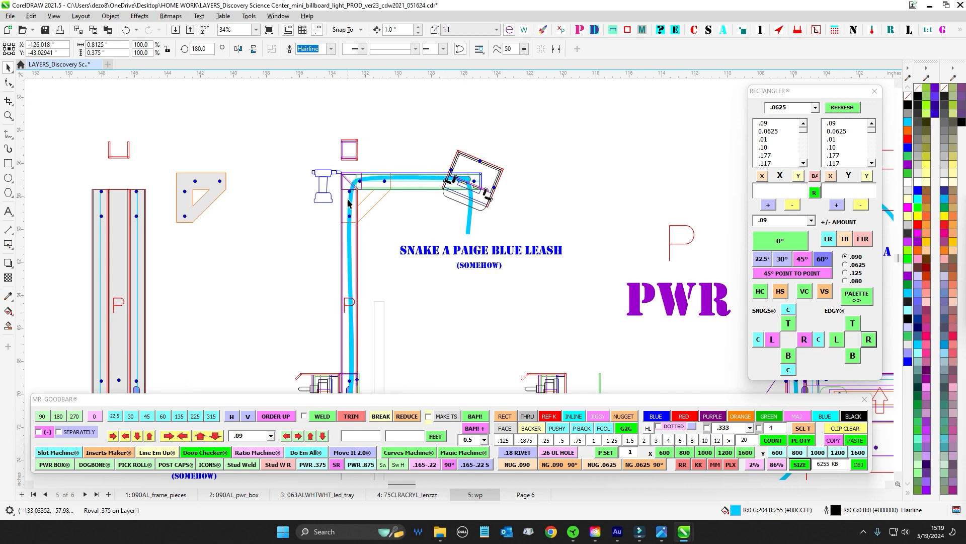
drag(408, 257, 440, 243)
scroll(144, 171, up, 2)
drag(166, 159, 349, 132)
scroll(330, 206, down, 4)
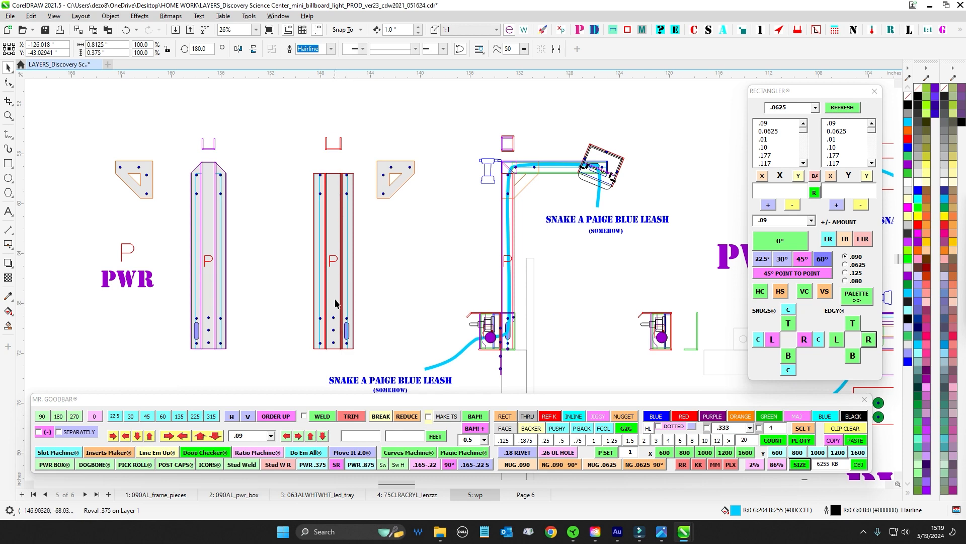
drag(392, 293, 373, 287)
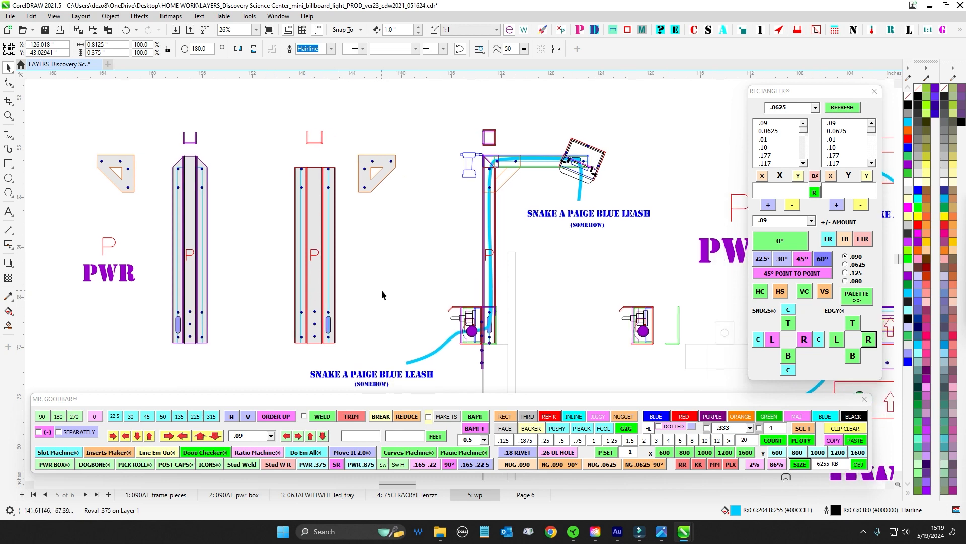
Trace the blue leash from the tilted light down the post to the power box and back to the arm
scroll(493, 180, up, 4)
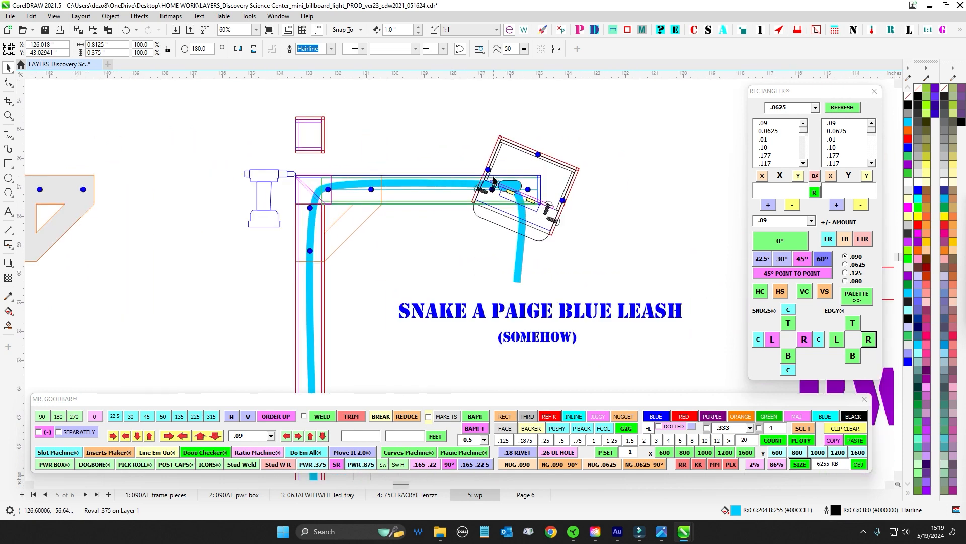
scroll(469, 239, down, 1)
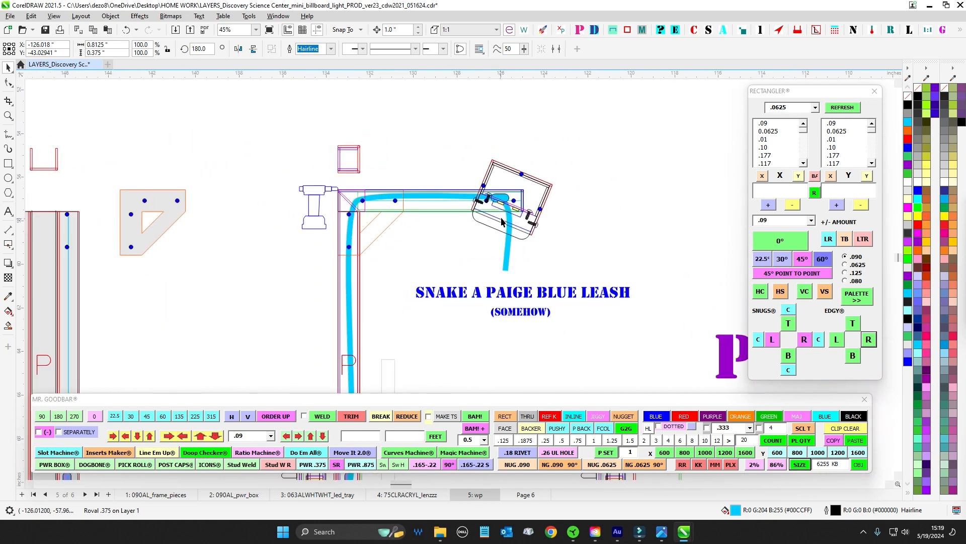
drag(356, 378, 380, 216)
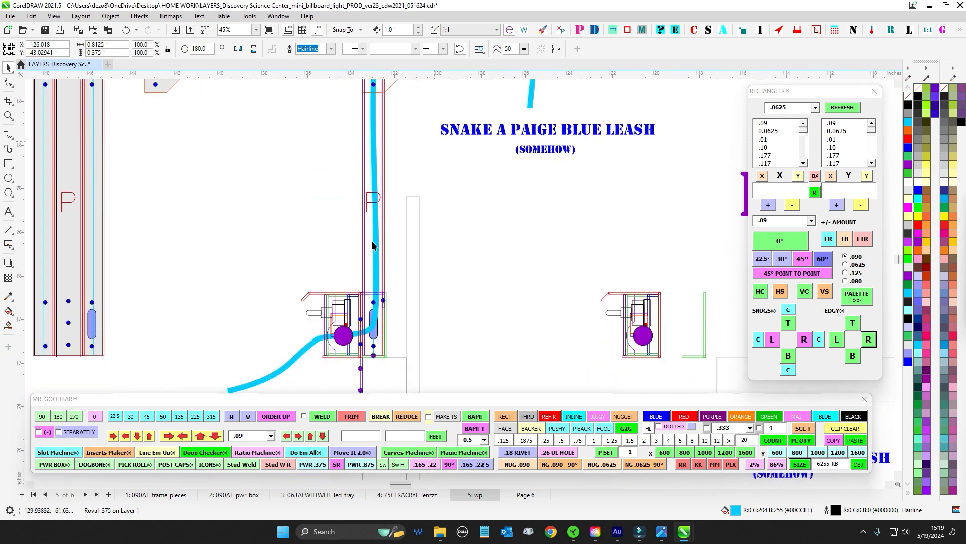
scroll(381, 321, up, 2)
scroll(377, 265, down, 3)
drag(229, 207, 214, 358)
scroll(614, 226, up, 2)
drag(673, 250, 581, 247)
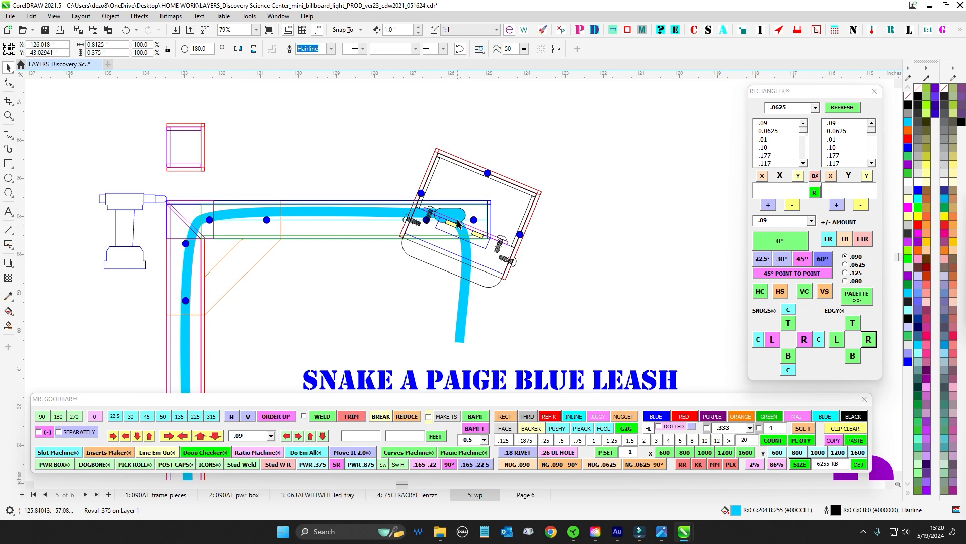
Inspect the blue leash's exit through the post slot into the power box, and compare it with the light end
scroll(379, 258, down, 3)
scroll(413, 305, up, 4)
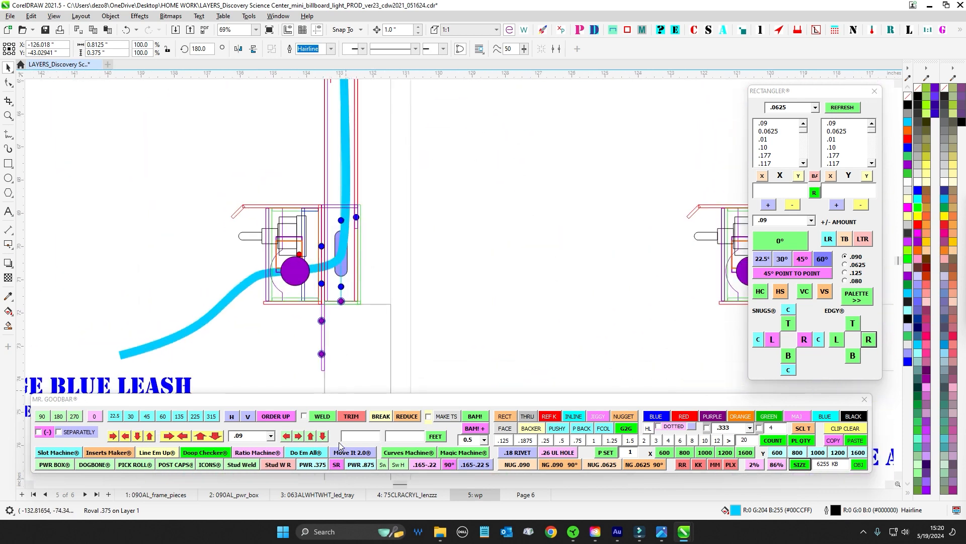
scroll(380, 302, down, 3)
scroll(433, 169, up, 2)
scroll(387, 245, down, 2)
scroll(385, 187, up, 2)
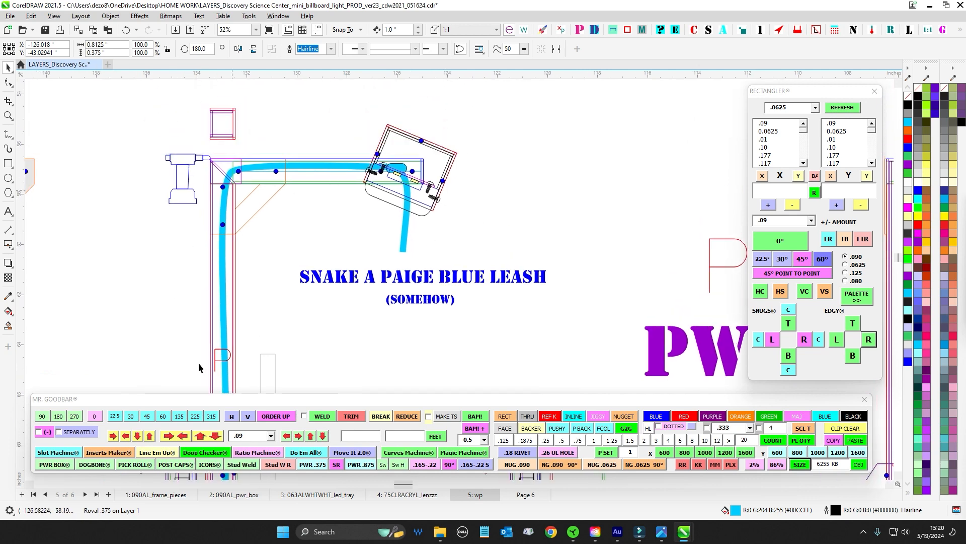
Nudge the blue leash curve in the back view sideways out of the post and back to its place
scroll(436, 155, up, 1)
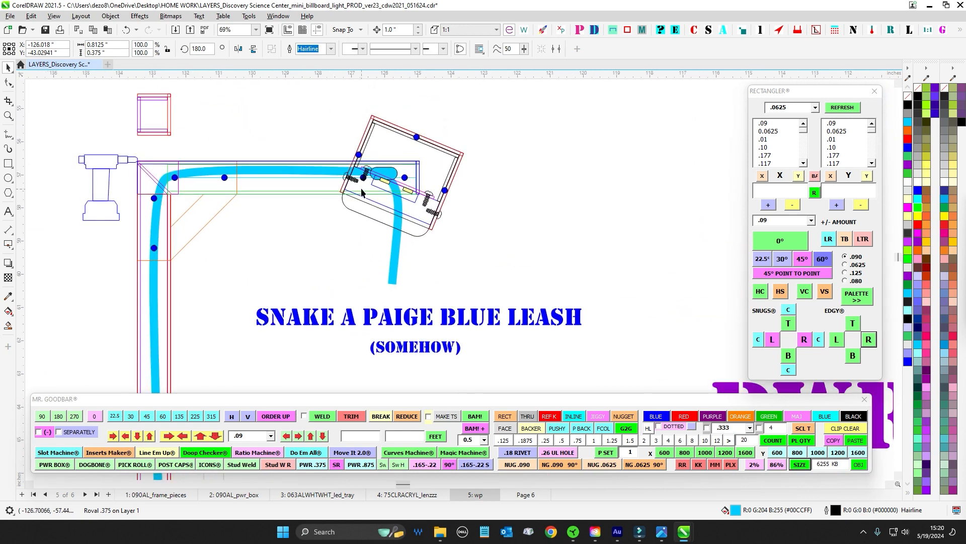
scroll(361, 188, down, 2)
scroll(423, 218, down, 1)
drag(429, 270, 383, 269)
drag(451, 219, 225, 227)
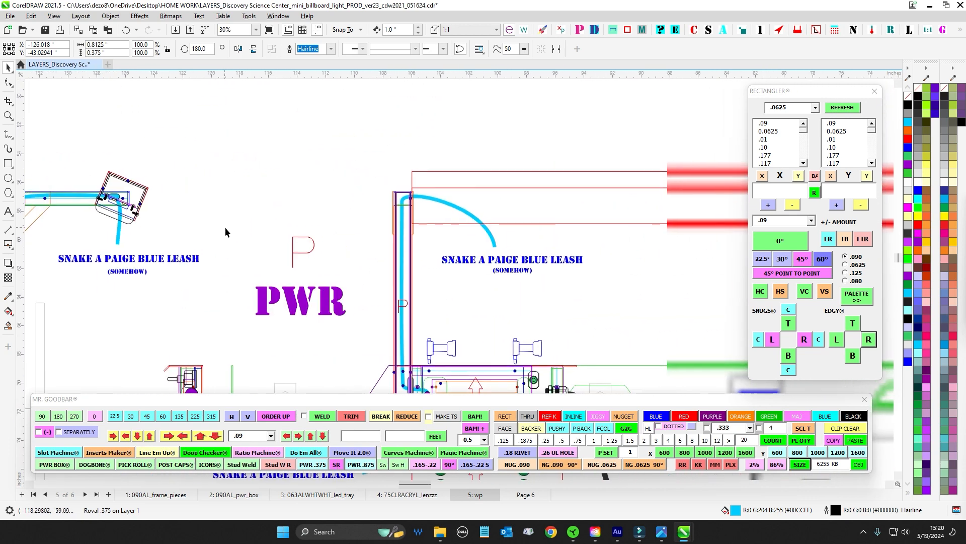
click(470, 214)
key(Left)
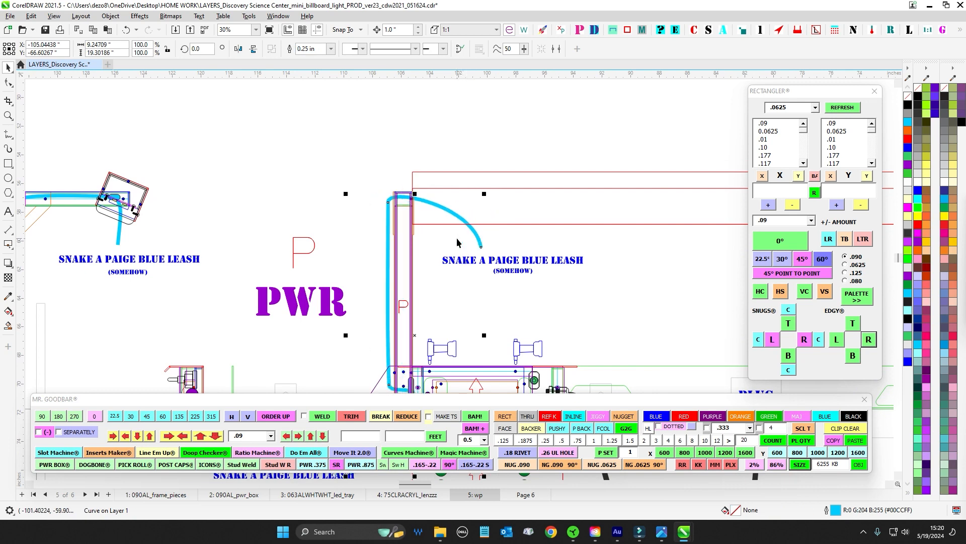
key(Right)
Nudge the long light housing at the top of the back view up and back down between the posts
scroll(433, 131, down, 2)
drag(433, 131, 452, 242)
scroll(459, 202, up, 1)
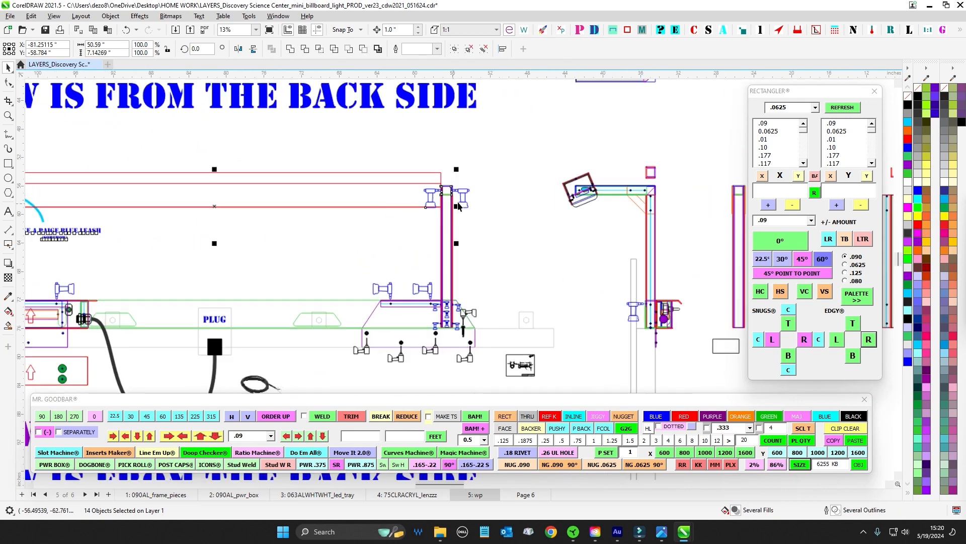
key(Up)
key(Up)
key(Down)
key(Down)
key(Escape)
Follow the blue leash from the back view's powered post to the tilted light in the side view
scroll(400, 224, down, 1)
drag(131, 219, 330, 228)
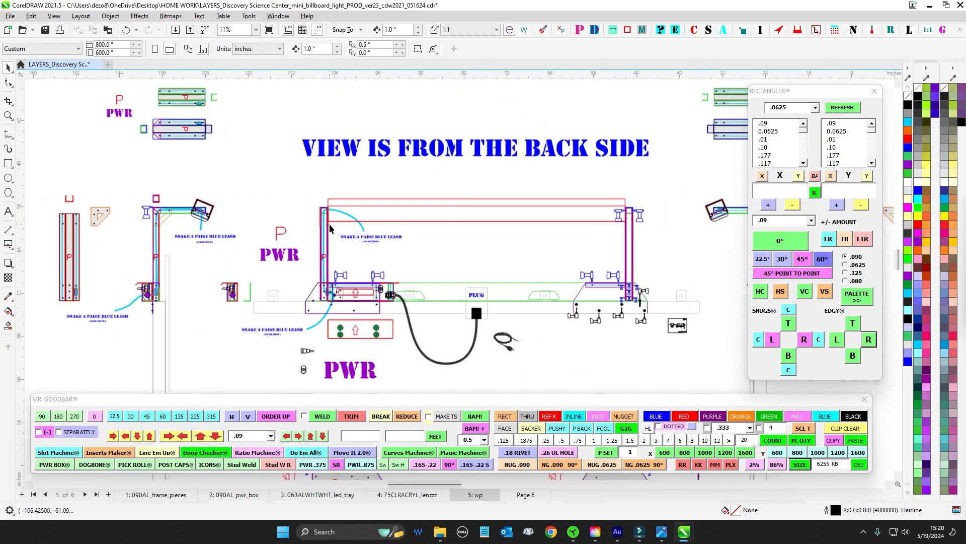
scroll(330, 227, up, 3)
scroll(336, 201, down, 2)
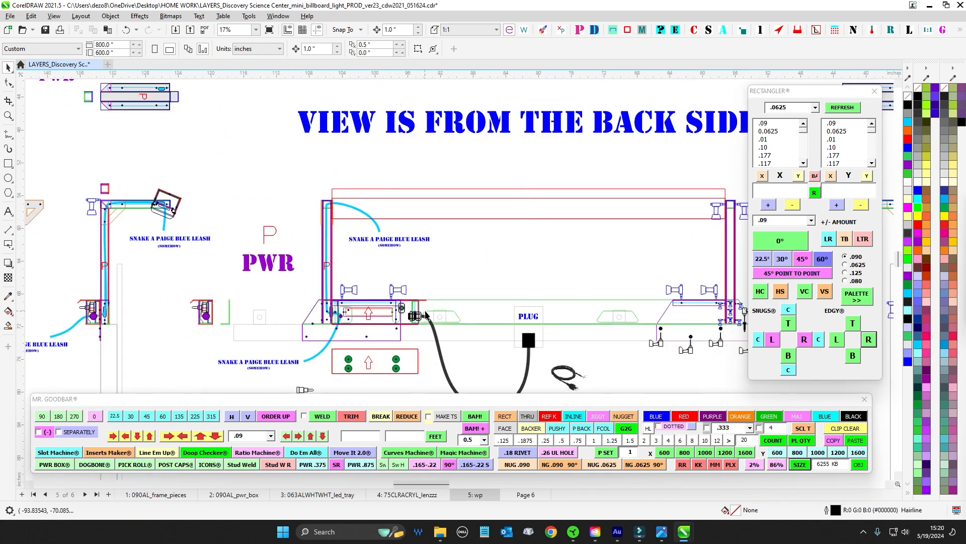
scroll(331, 194, up, 4)
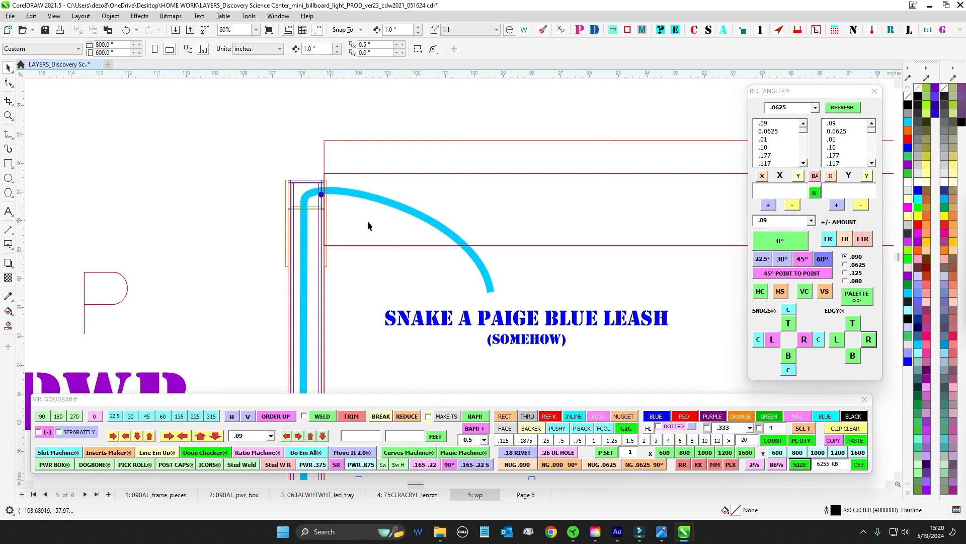
scroll(395, 223, down, 4)
scroll(380, 214, up, 2)
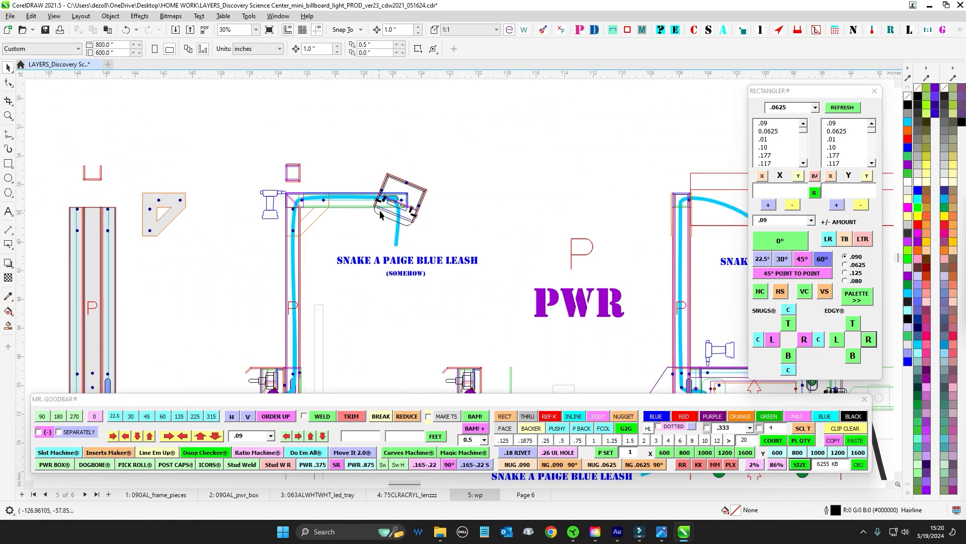
scroll(380, 213, up, 1)
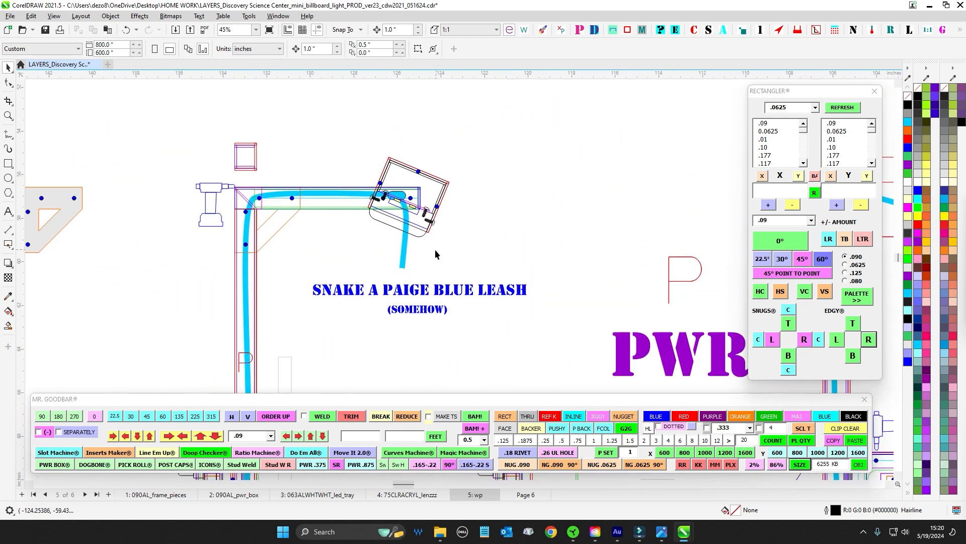
scroll(435, 249, down, 1)
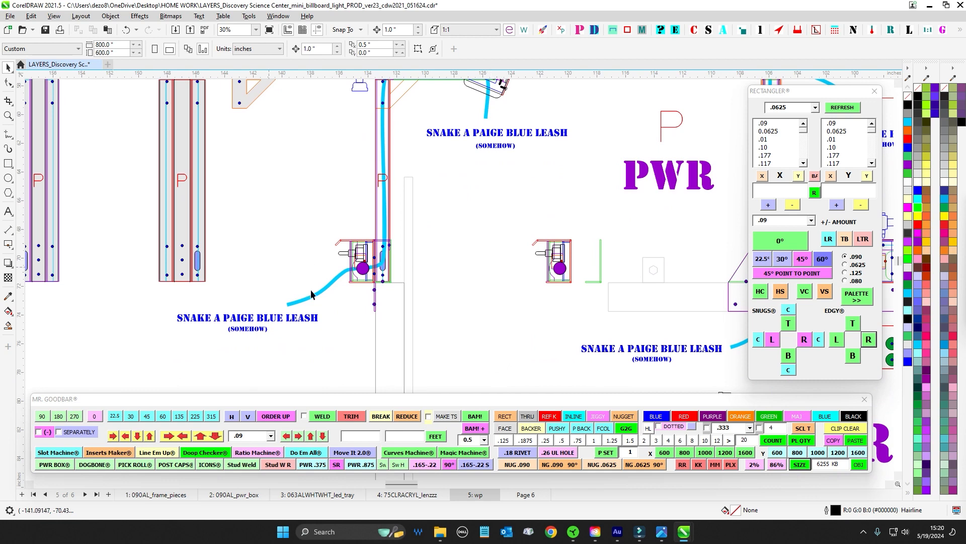
Inspect the blue leash's passage through the post slot and out of the power box in side and back views
scroll(383, 216, up, 2)
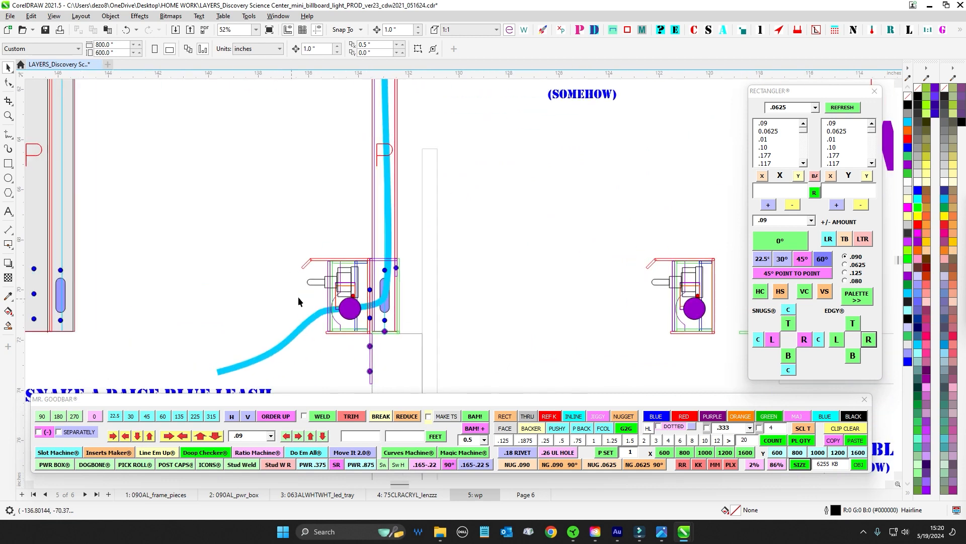
scroll(395, 308, down, 2)
scroll(425, 169, up, 4)
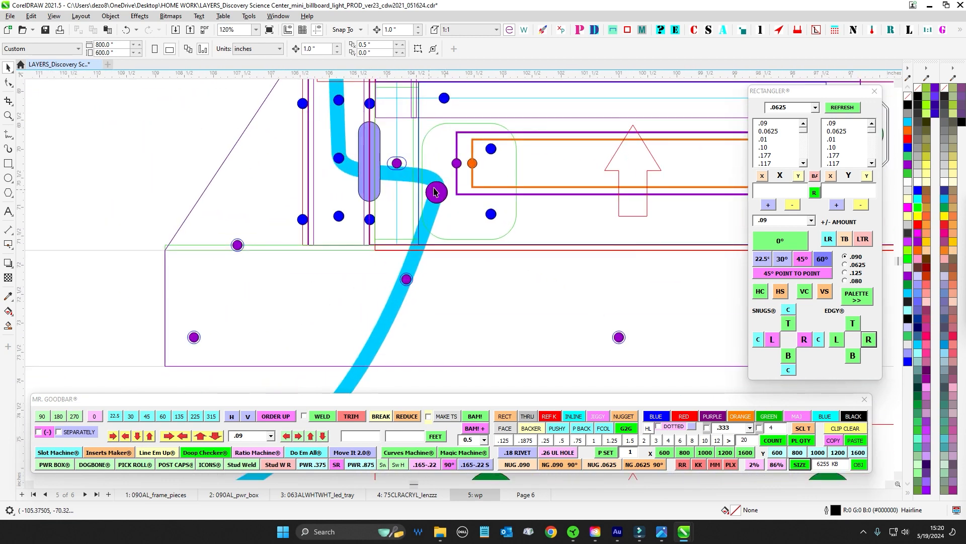
scroll(438, 191, down, 1)
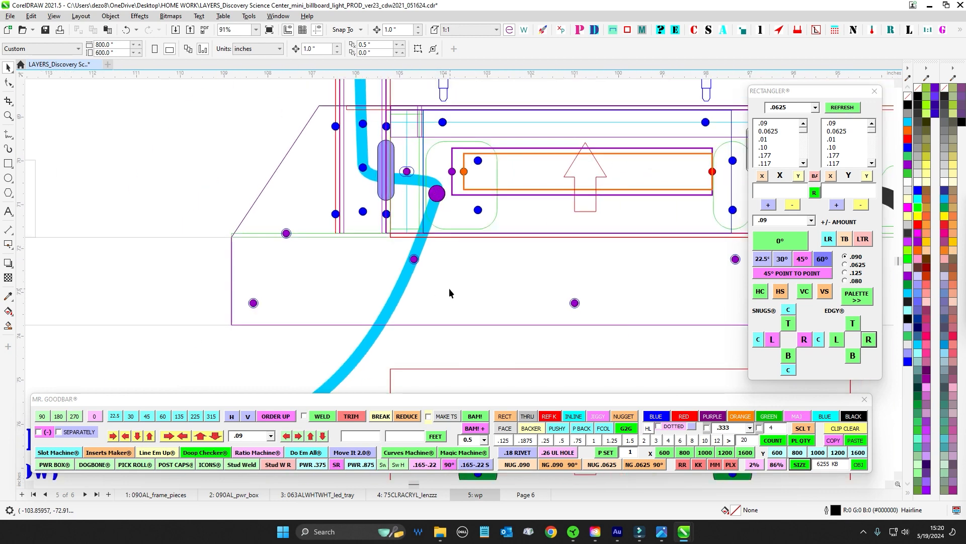
Examine the power supply, green button and cable gland with its black cord in the power box's back view
scroll(450, 293, right, 3)
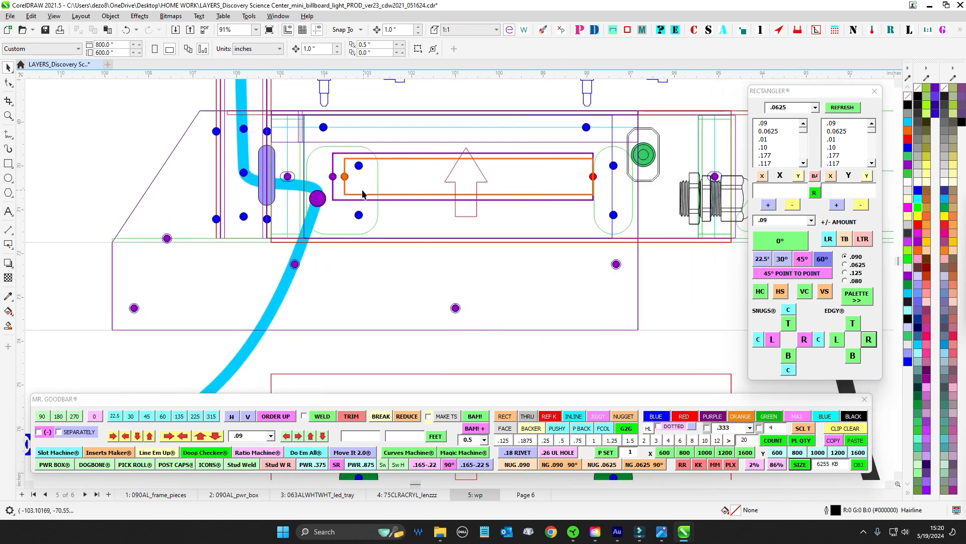
scroll(393, 189, right, 4)
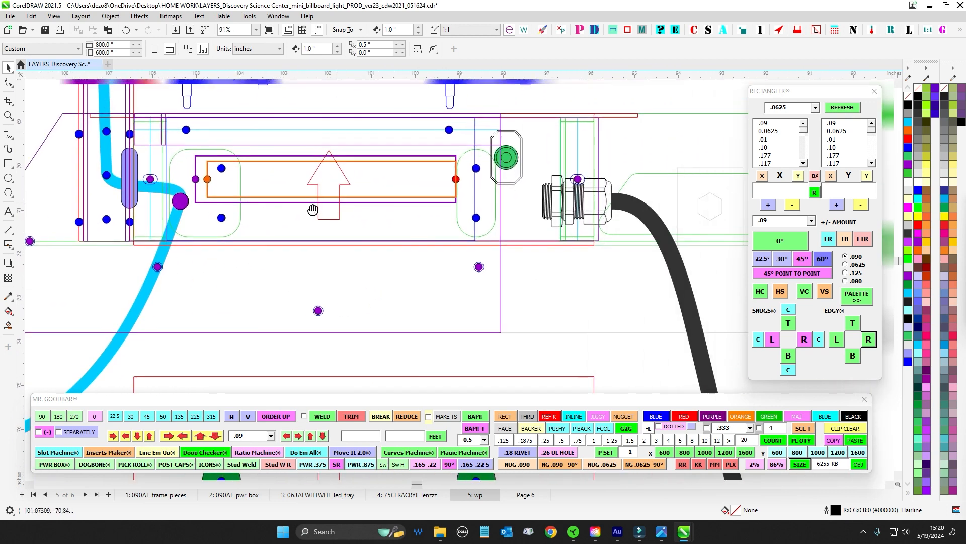
scroll(501, 139, up, 2)
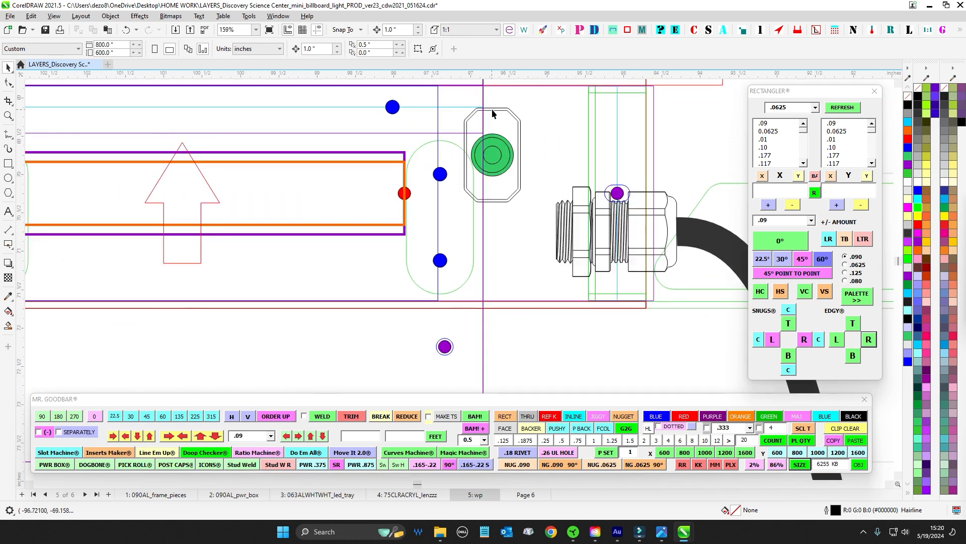
scroll(453, 230, down, 1)
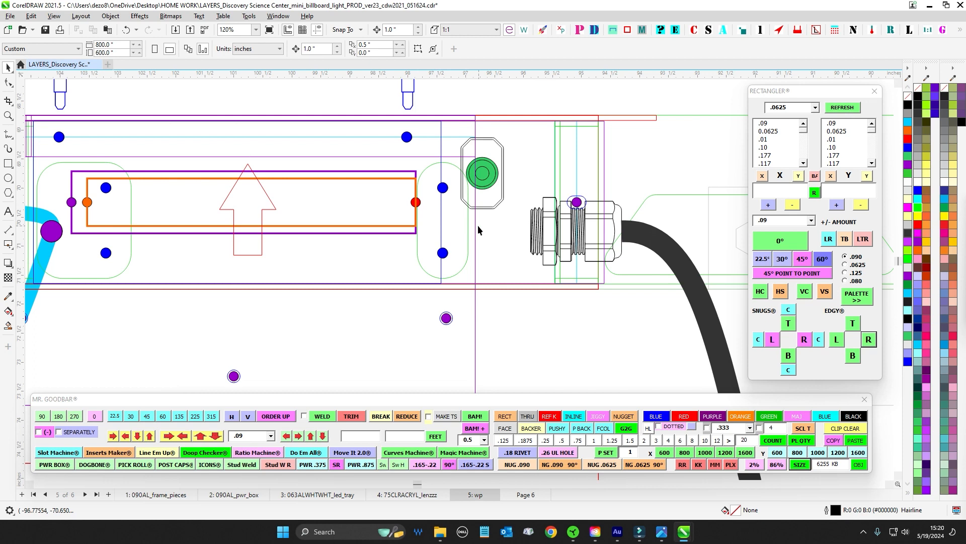
scroll(478, 225, down, 5)
scroll(576, 322, down, 3)
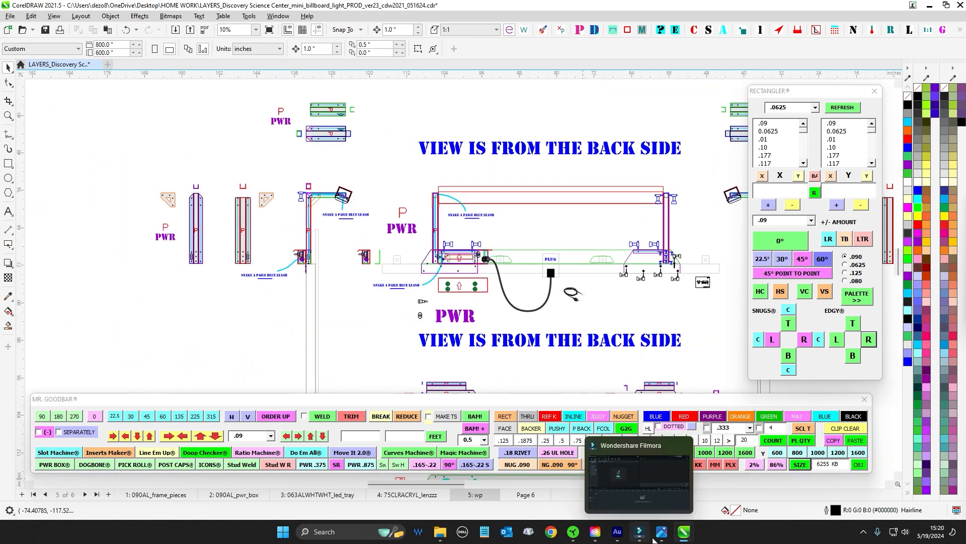
View the site photo IMG_6981.JPG of the outlet box and conduit in Photos, and return to CorelDRAW
click(636, 538)
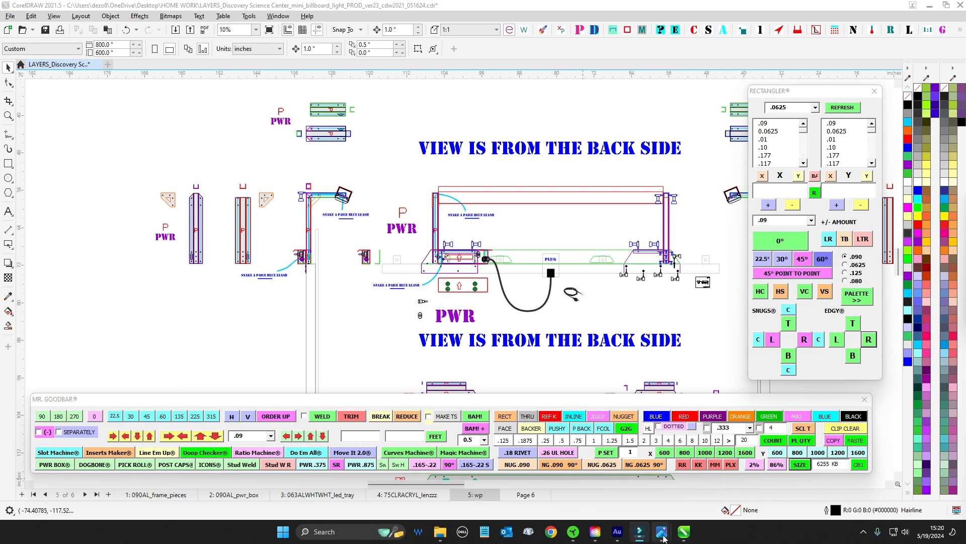
mouse_move(662, 533)
click(408, 476)
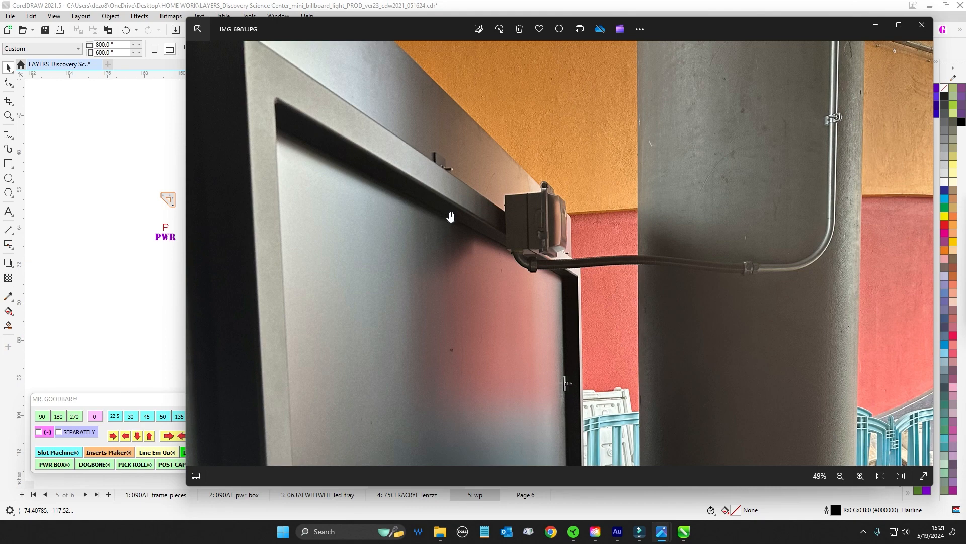
click(684, 532)
Review the overall back view, including the power cord to the PLUG location and the PWR arm
scroll(568, 270, down, 1)
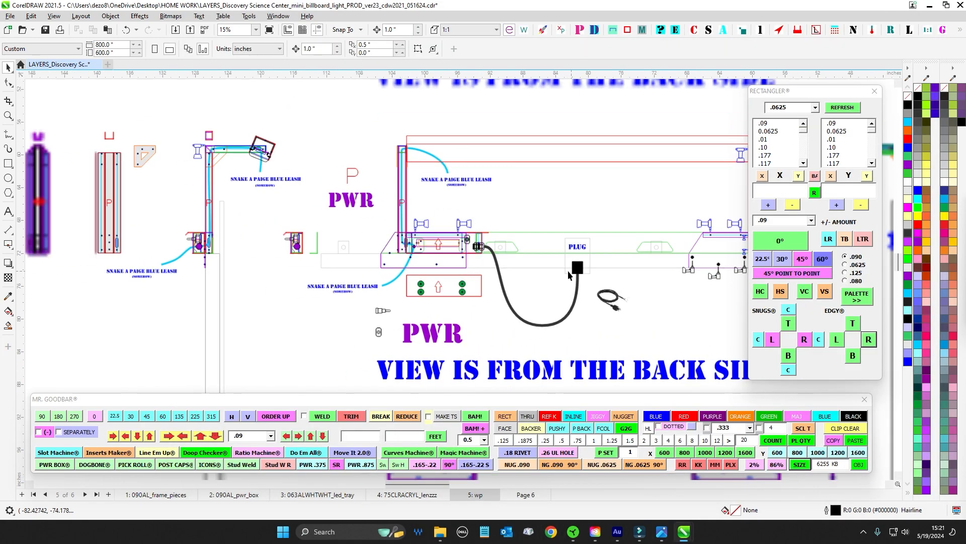
drag(568, 270, 456, 271)
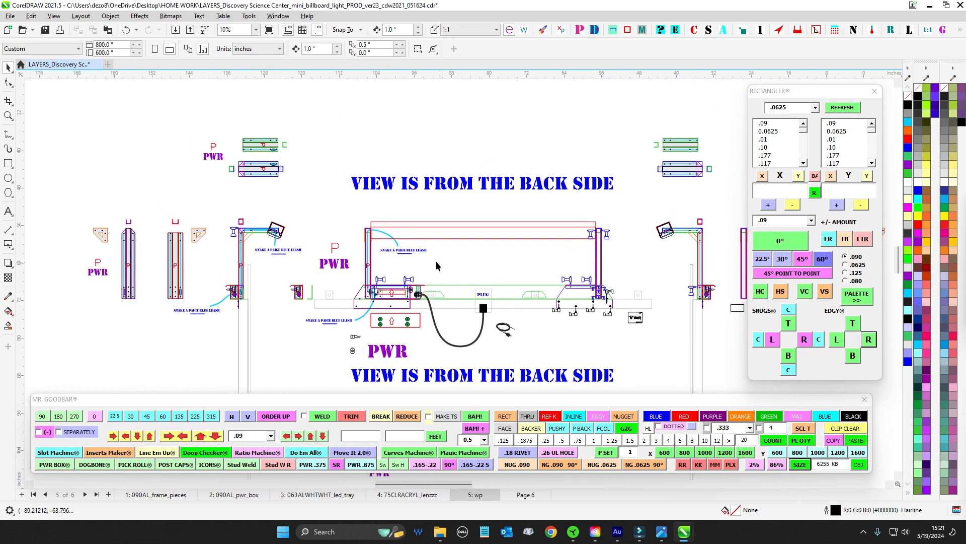
scroll(336, 200, up, 4)
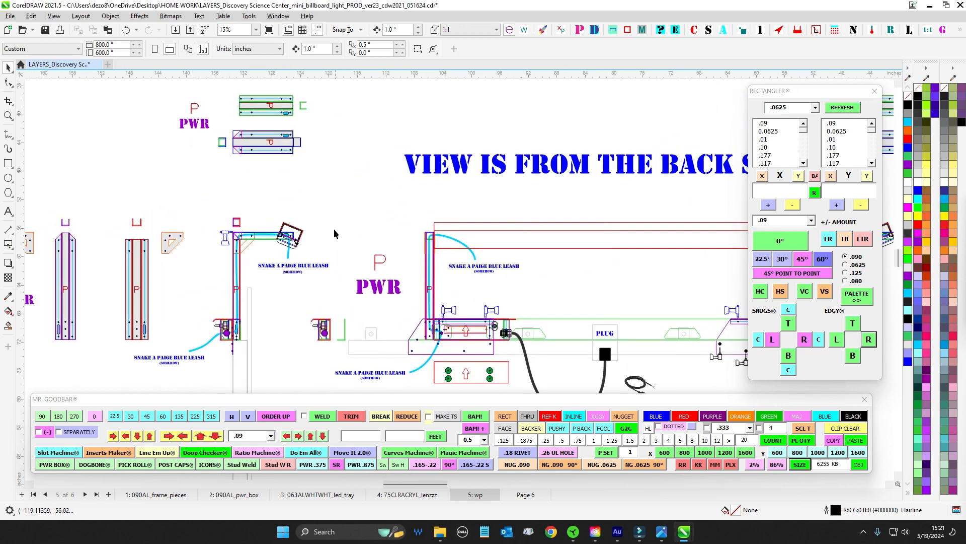
drag(334, 228, 383, 221)
scroll(370, 223, down, 3)
drag(583, 293, 494, 257)
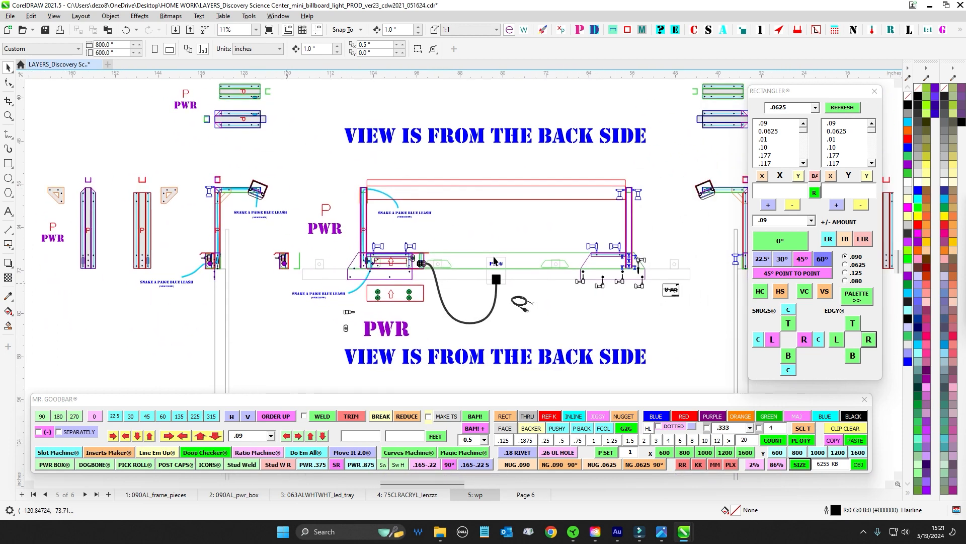
scroll(473, 256, up, 3)
scroll(473, 257, down, 3)
mouse_move(522, 321)
mouse_down()
mouse_move(505, 316)
mouse_move(522, 310)
mouse_up()
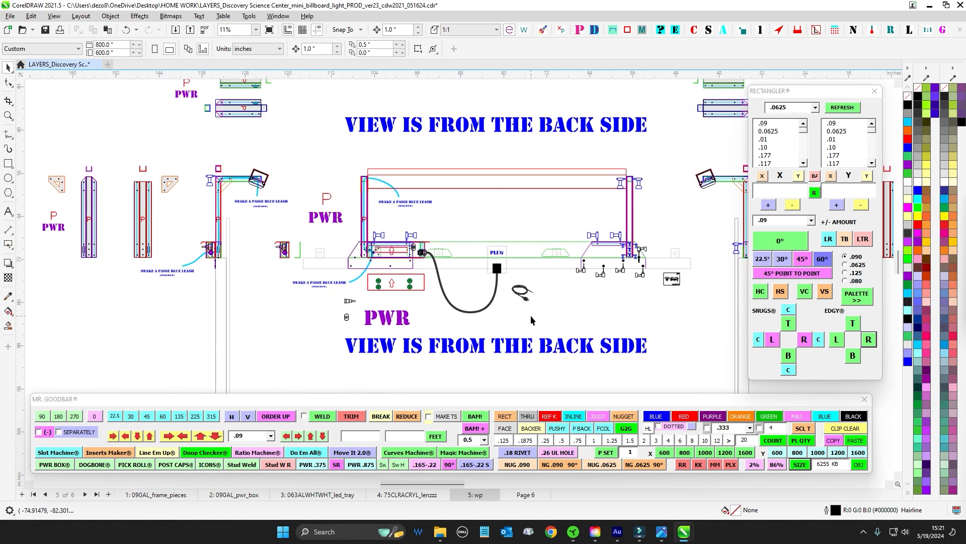
drag(479, 219, 506, 234)
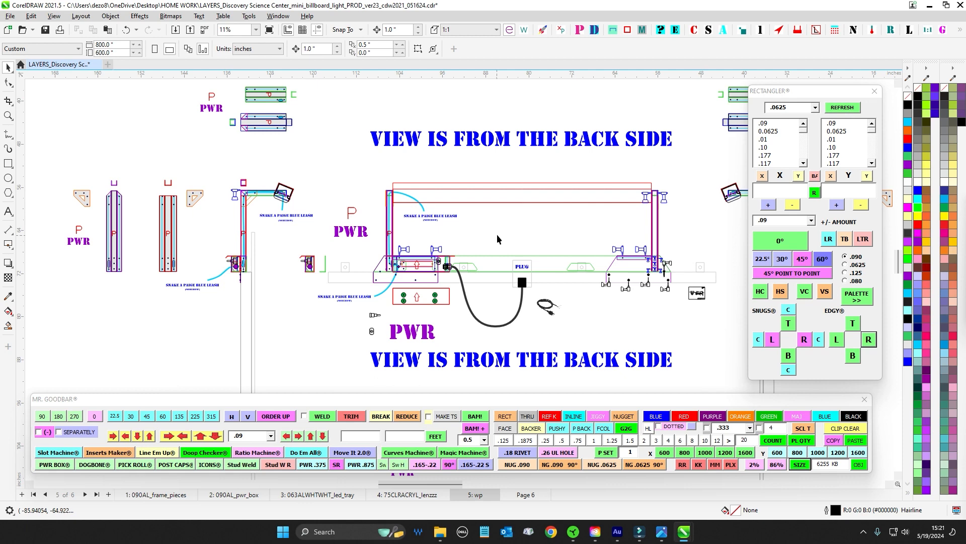
scroll(468, 217, down, 1)
drag(389, 192, 414, 218)
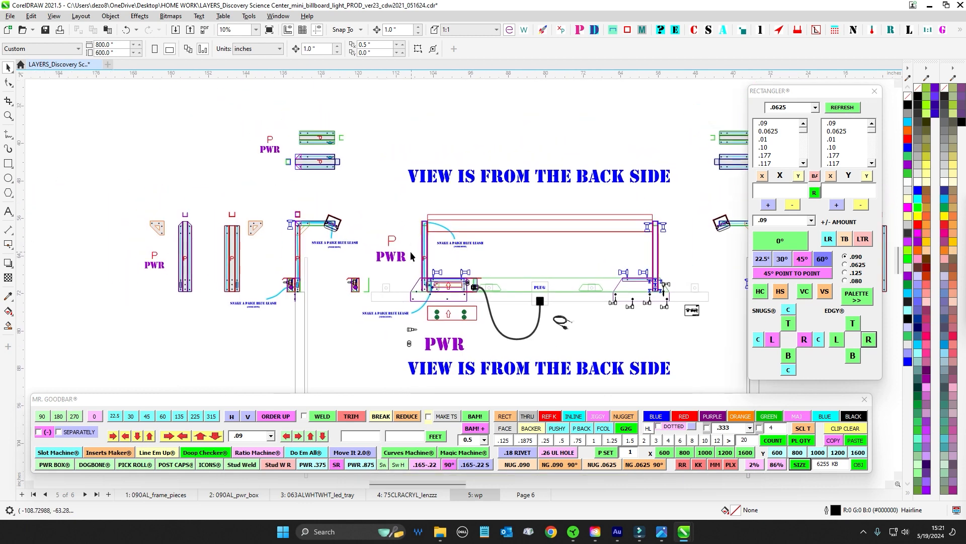
Look over the mounting bracket layouts and the long base piece beneath the back view
drag(516, 355, 460, 279)
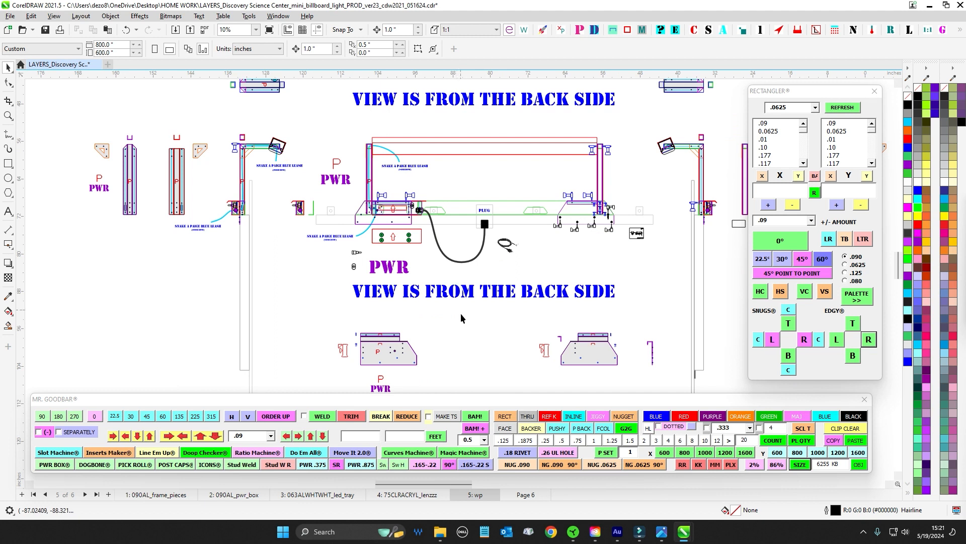
mouse_move(470, 334)
mouse_down()
mouse_move(503, 329)
mouse_move(475, 287)
mouse_up()
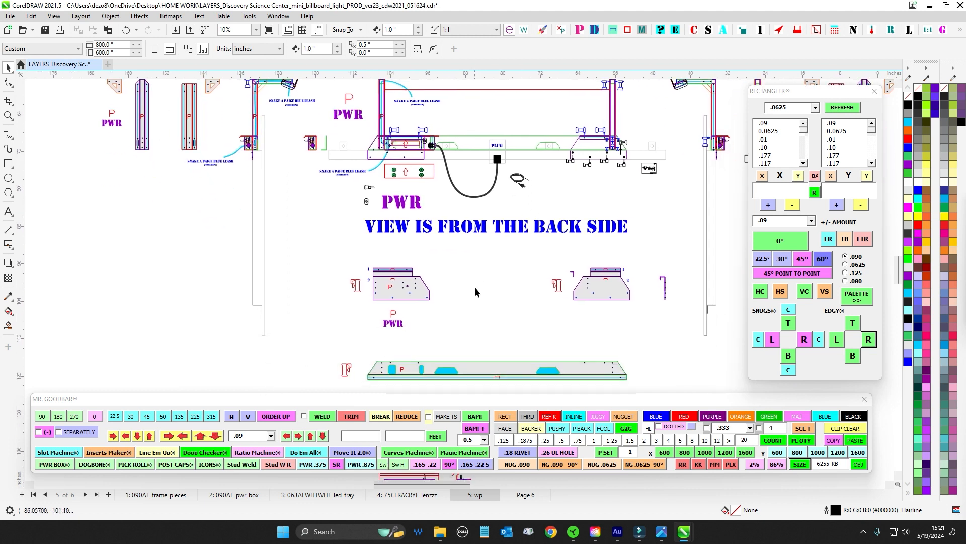
drag(521, 335, 494, 357)
drag(489, 322, 471, 412)
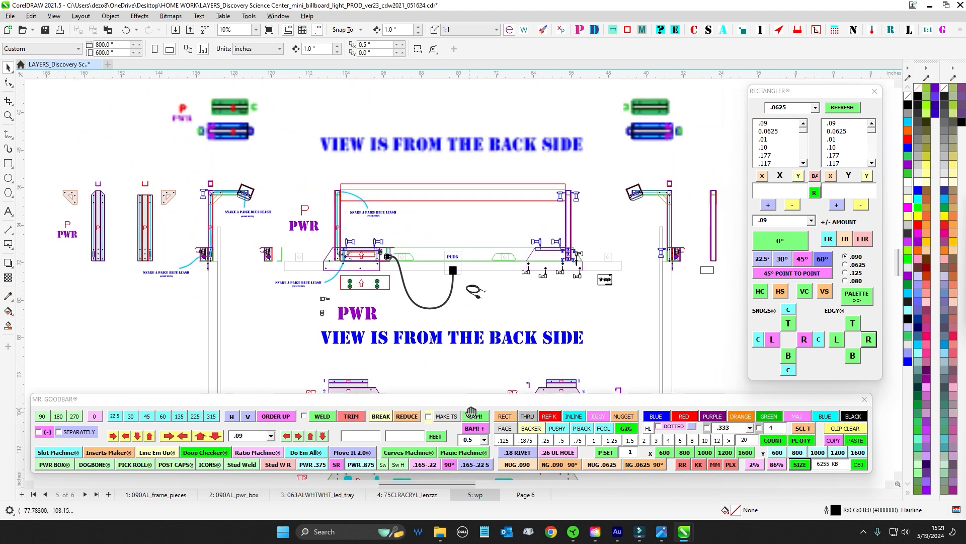
Review the diffuser housing pieces and the LED tray assembly marked #6 PLASTIC SCREWS
scroll(665, 146, up, 5)
drag(665, 146, 463, 387)
scroll(380, 188, down, 6)
drag(380, 189, 364, 307)
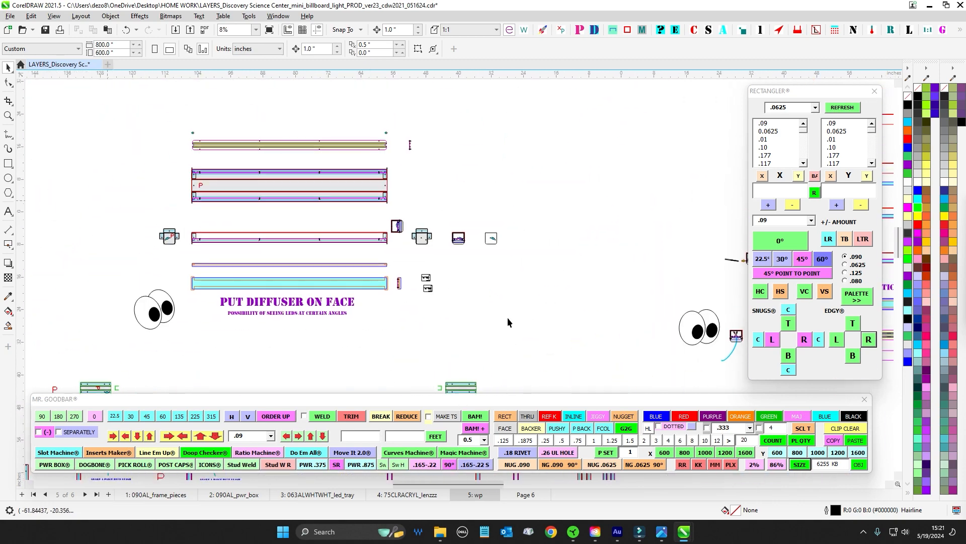
drag(462, 275, 345, 231)
mouse_move(458, 378)
mouse_down()
mouse_move(274, 252)
mouse_move(256, 253)
mouse_up()
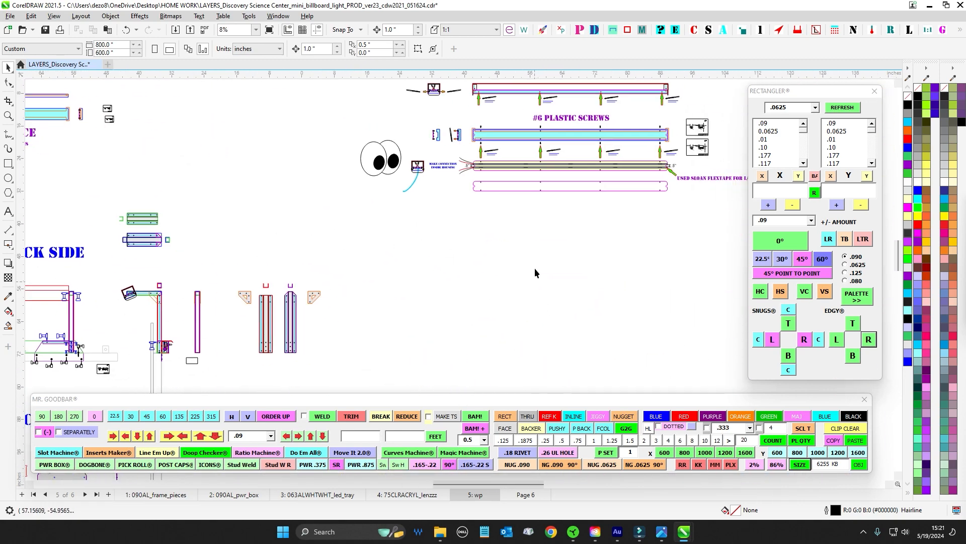
scroll(535, 273, up, 3)
scroll(540, 173, up, 1)
drag(539, 173, 454, 246)
scroll(453, 247, up, 4)
scroll(330, 321, down, 5)
drag(196, 321, 272, 168)
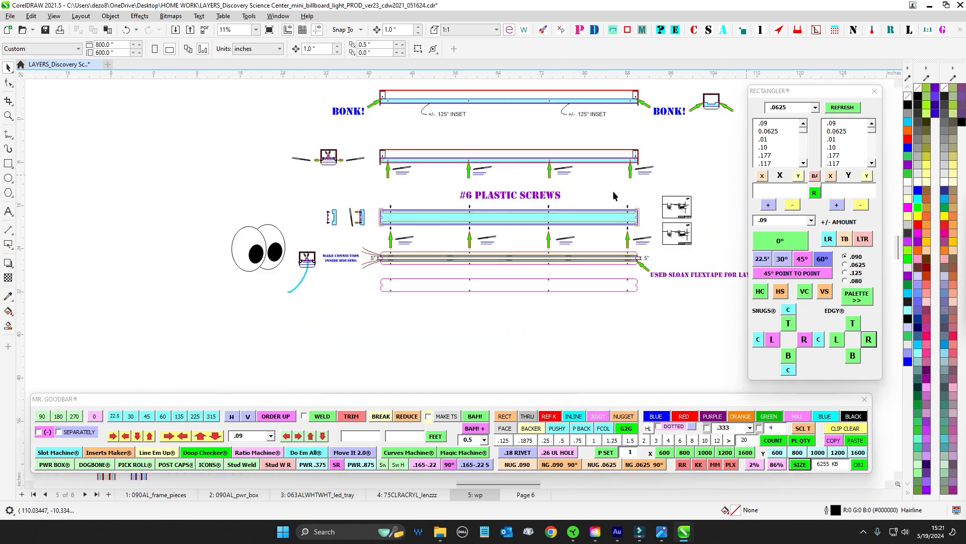
Revisit the back view assembly and the power box layouts under the 12V OR 24V KEYSTONE ACTION note
drag(517, 363, 435, 251)
drag(171, 302, 603, 339)
drag(346, 356, 545, 221)
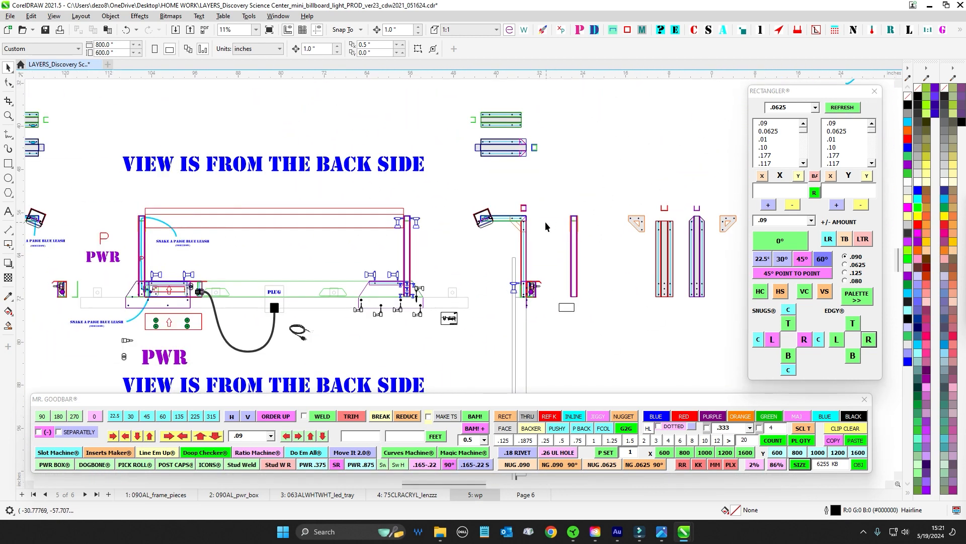
drag(473, 274, 642, 230)
scroll(642, 230, down, 10)
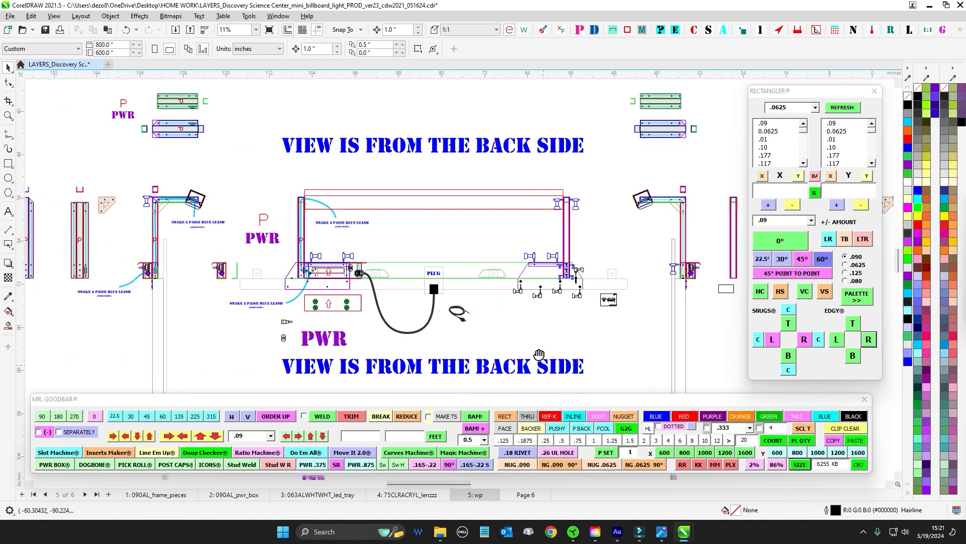
drag(561, 262, 566, 216)
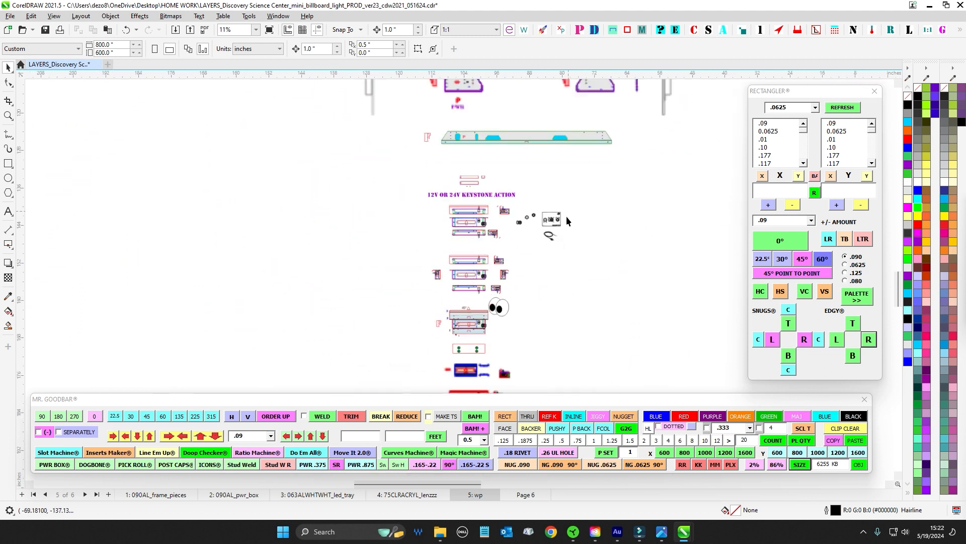